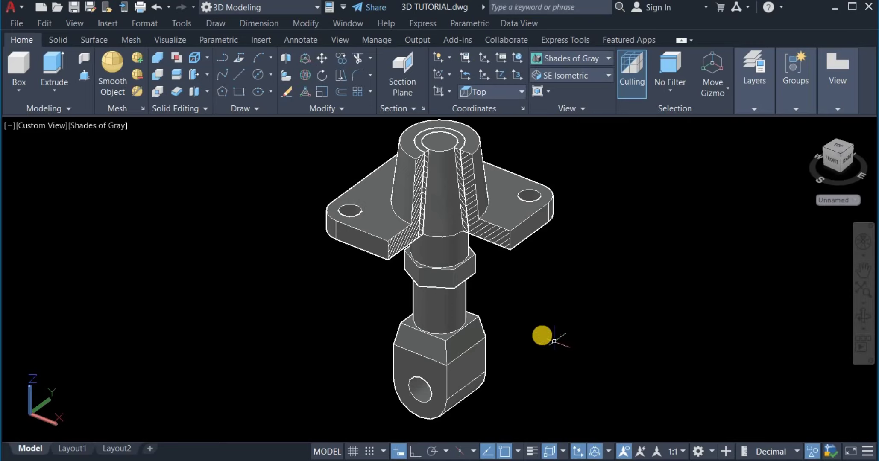
- Inspect the shaft body of the finished 3D model and view the sectioned flange assembly from a slightly rotated angle
left_click(448, 341)
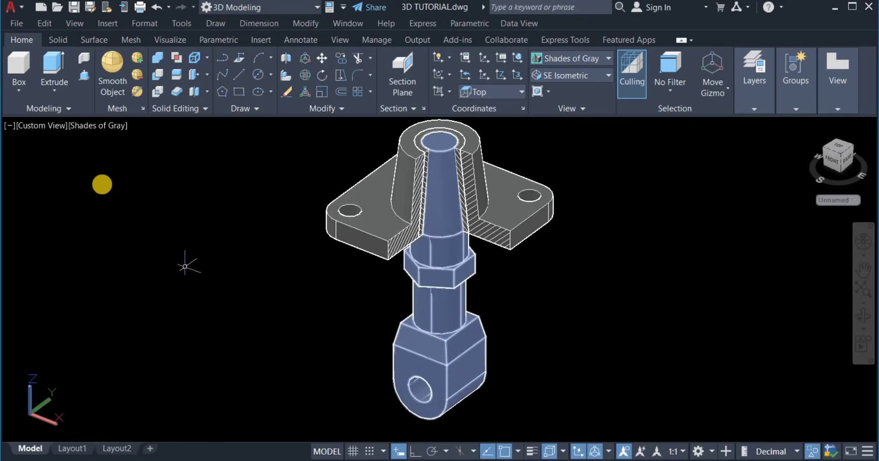
key("Escape")
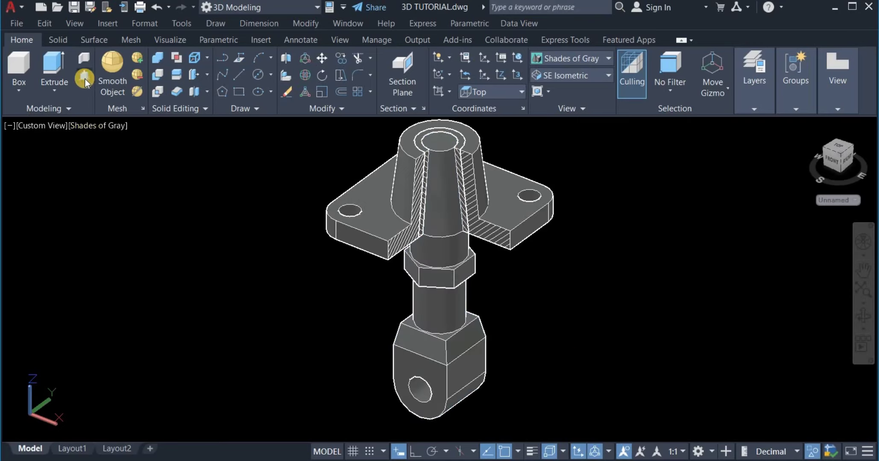
left_click(54, 91)
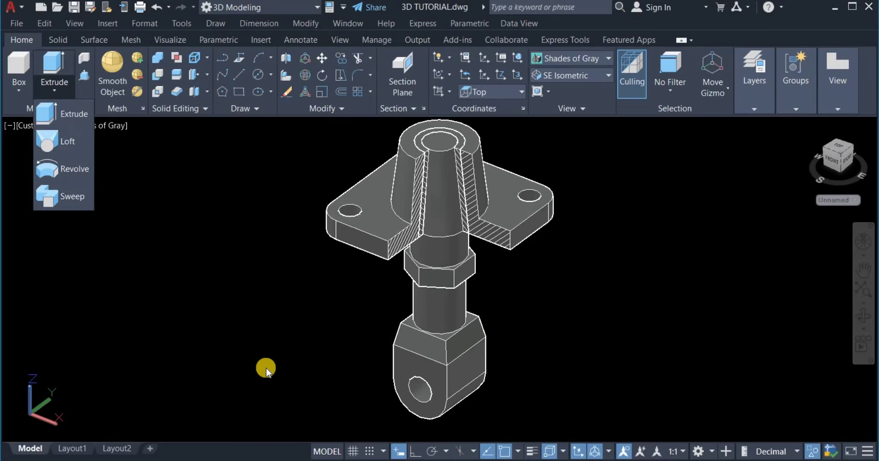
left_click(226, 335)
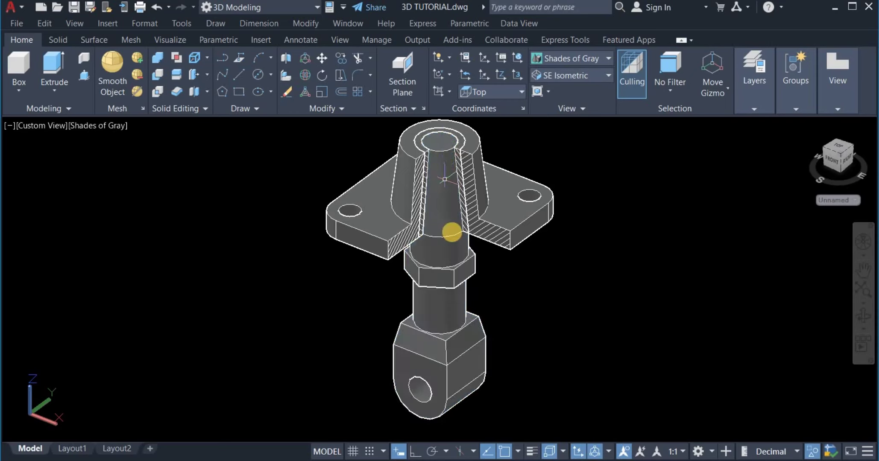
left_click(438, 276)
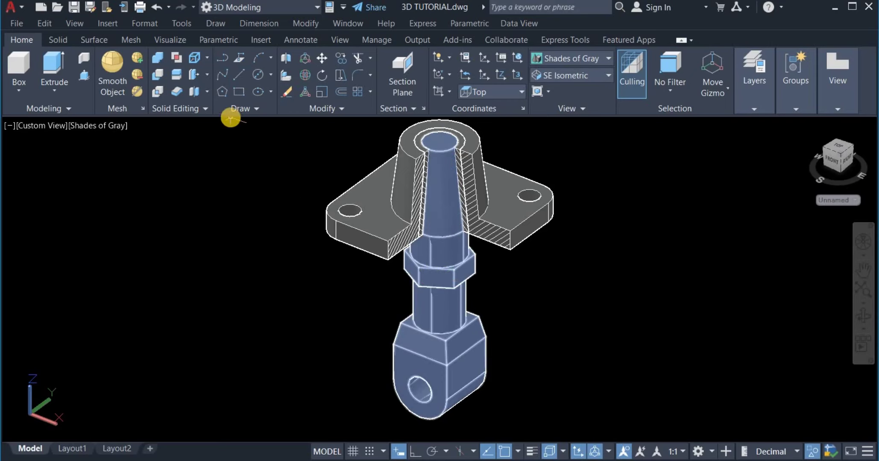
key("Escape")
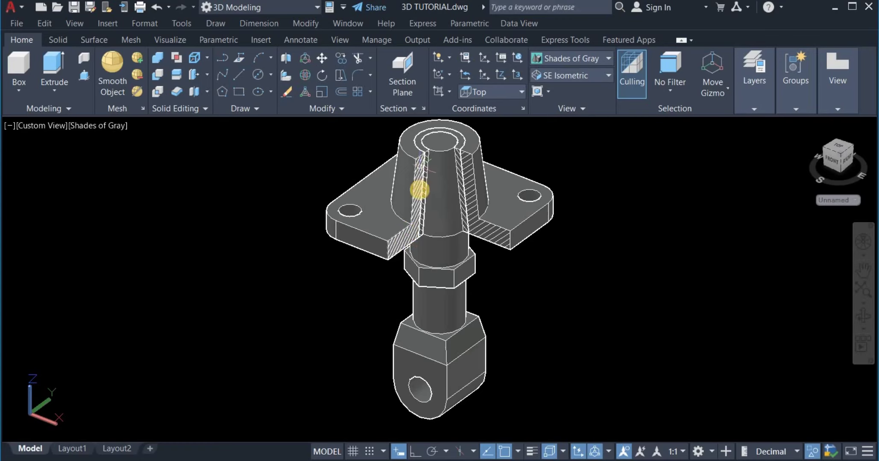
left_click(451, 193)
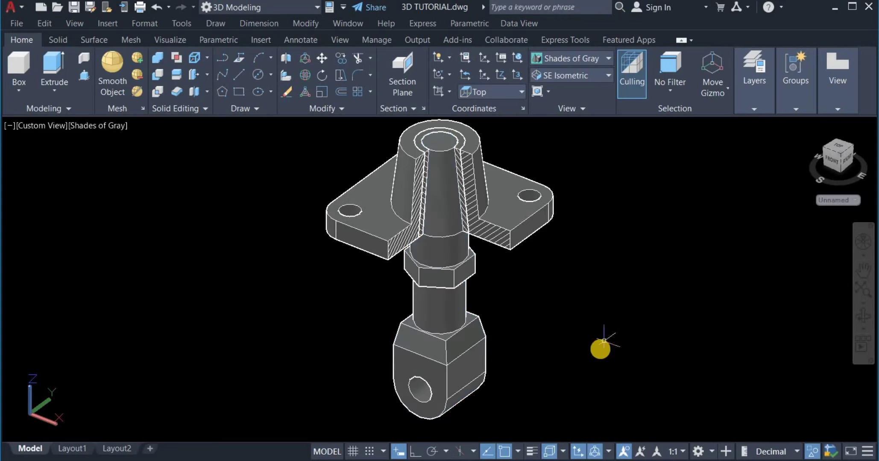
left_click(863, 315)
mouse_move(724, 347)
left_mouse_down()
mouse_move(678, 278)
mouse_move(624, 257)
mouse_move(539, 260)
mouse_move(534, 267)
mouse_move(555, 301)
mouse_move(594, 308)
mouse_move(547, 316)
mouse_move(598, 313)
mouse_move(551, 303)
mouse_move(583, 318)
mouse_move(602, 351)
mouse_move(618, 337)
mouse_move(600, 320)
mouse_move(581, 208)
mouse_move(557, 249)
mouse_move(552, 298)
mouse_move(608, 353)
mouse_move(593, 350)
mouse_move(581, 300)
left_mouse_up()
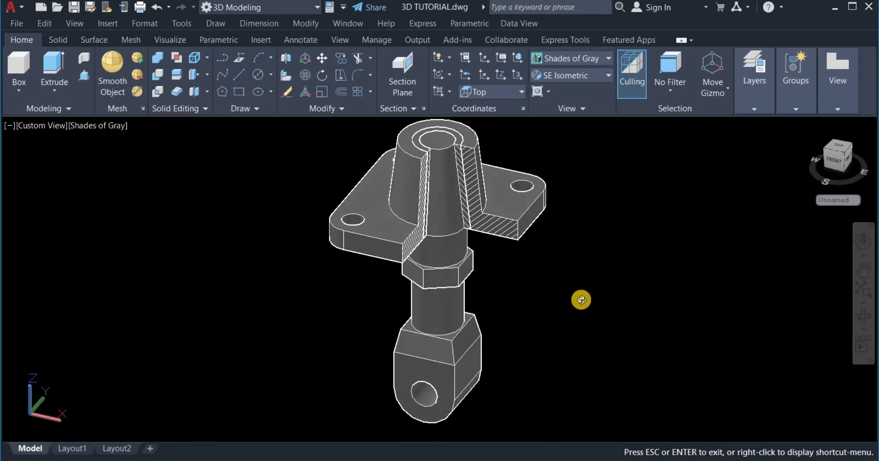
right_click(581, 300)
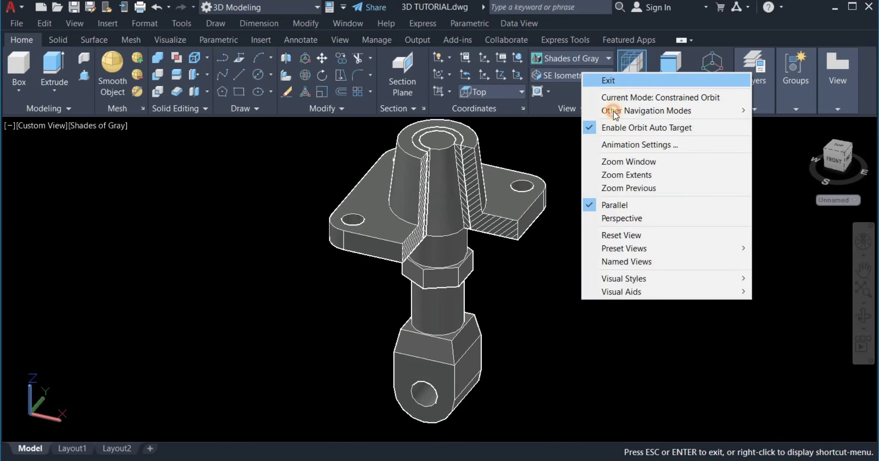
left_click(621, 80)
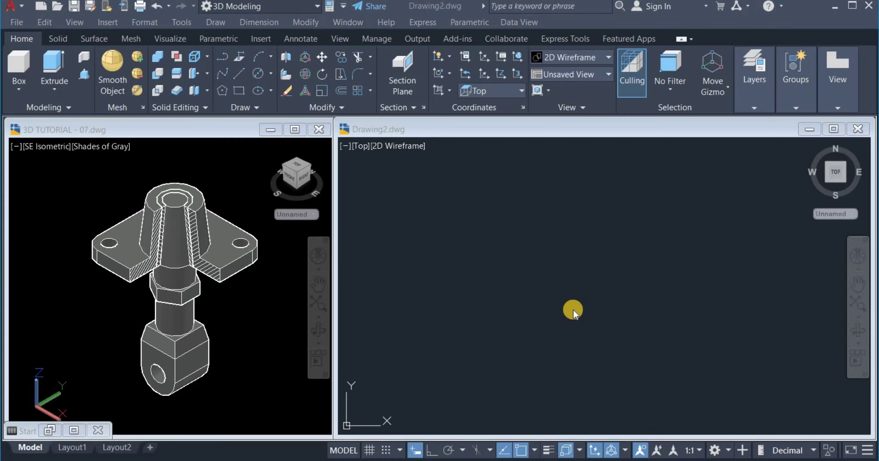
- Configure the units of Drawing2.dwg to Decimal length type, precision 0, and Millimeters as the insertion scale
left_click(573, 311)
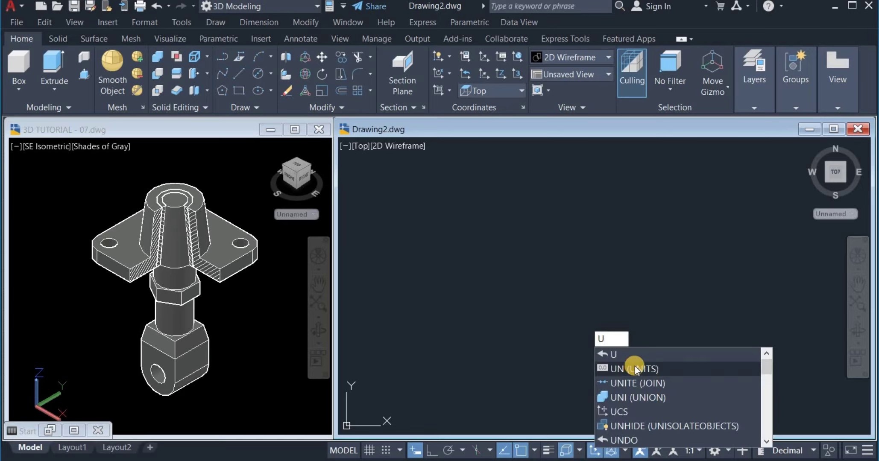
left_click(634, 368)
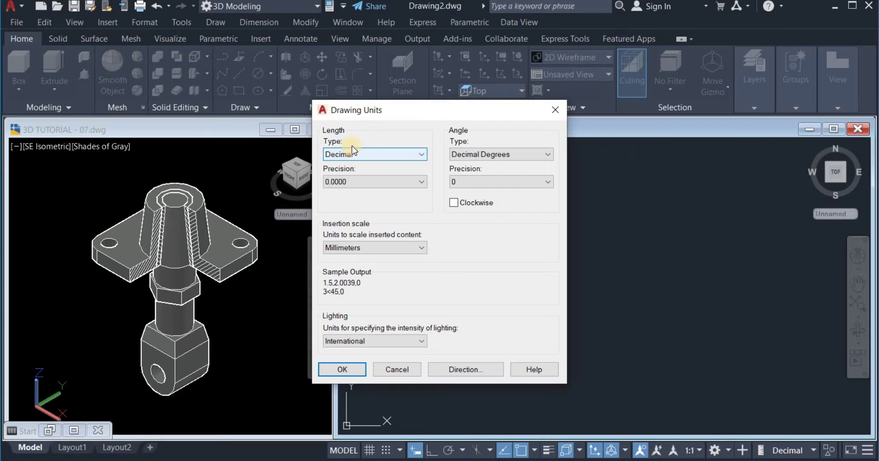
left_click(372, 156)
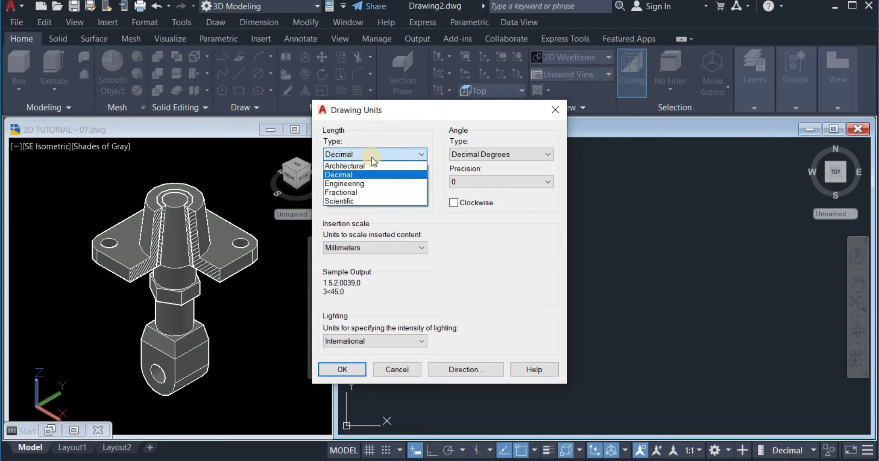
left_click(362, 174)
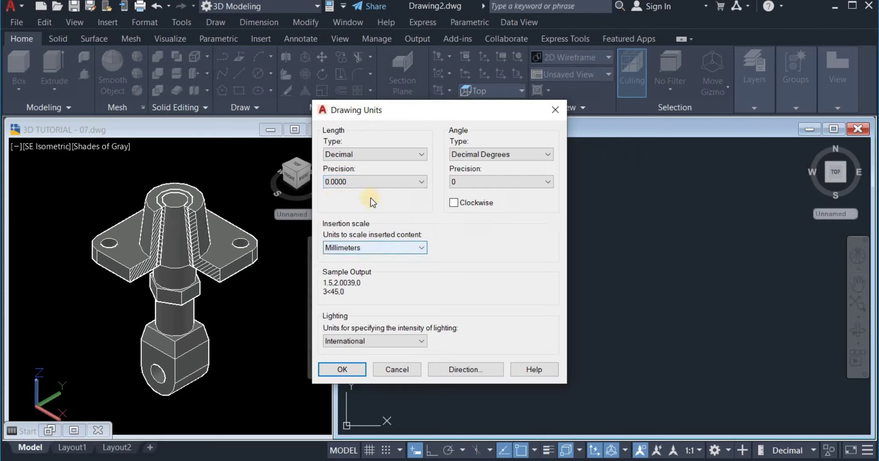
left_click(376, 183)
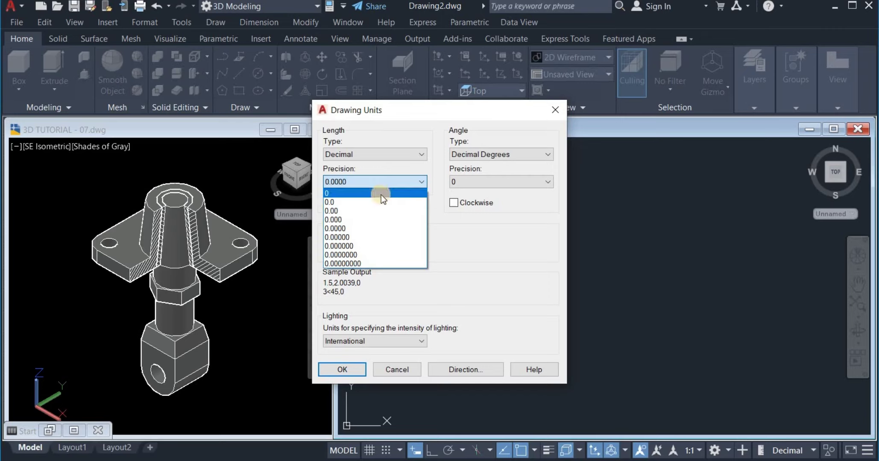
left_click(381, 194)
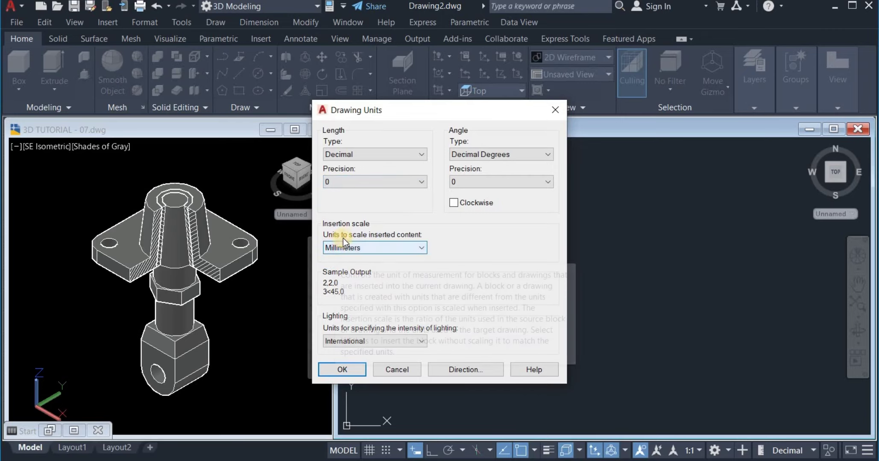
left_click(397, 248)
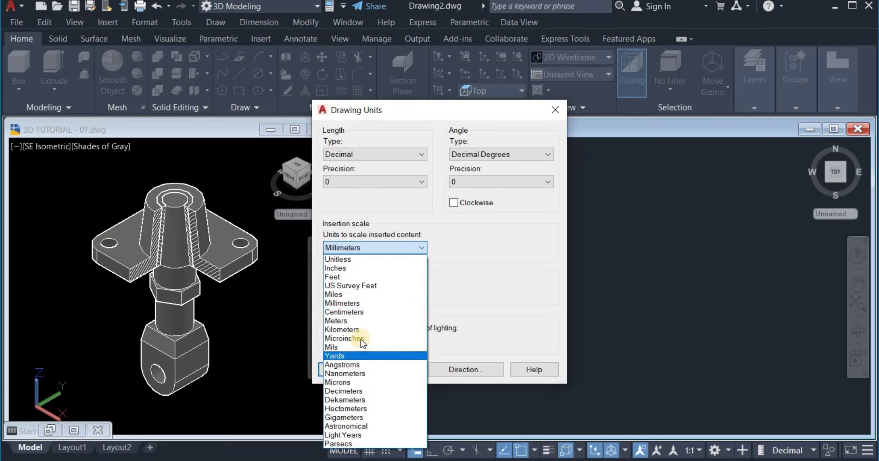
left_click(372, 303)
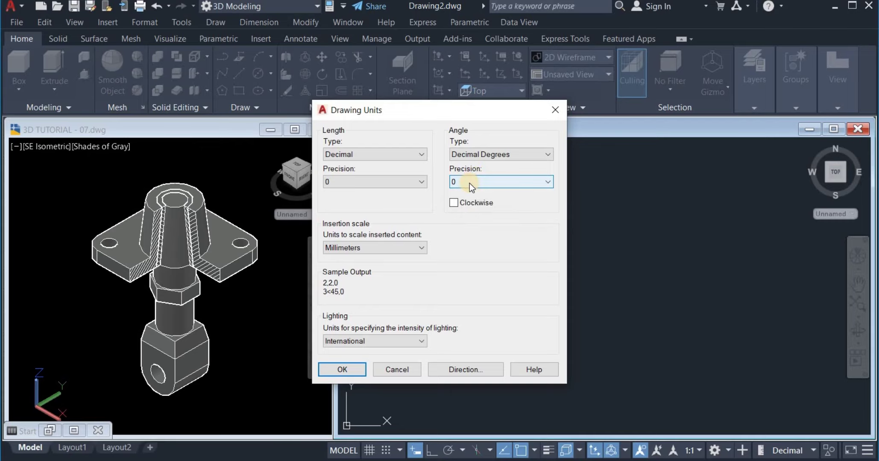
left_click(342, 369)
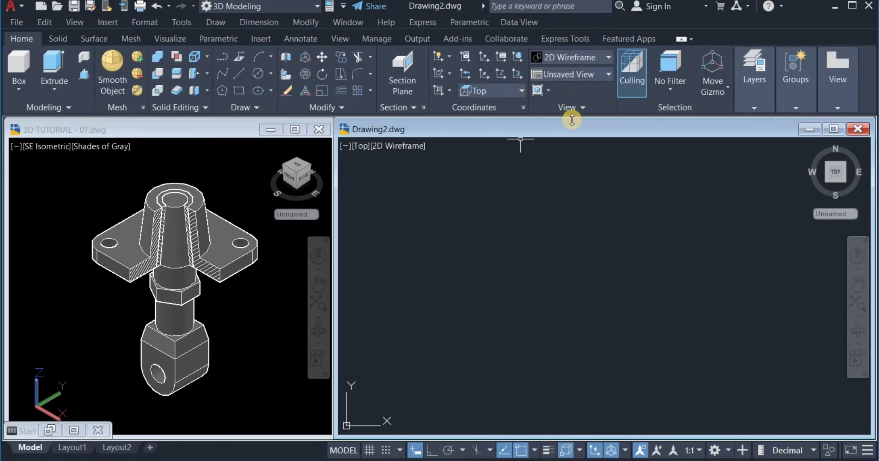
- Set the empty drawing to the Front view and select the 3D Modeling workspace
left_click(575, 77)
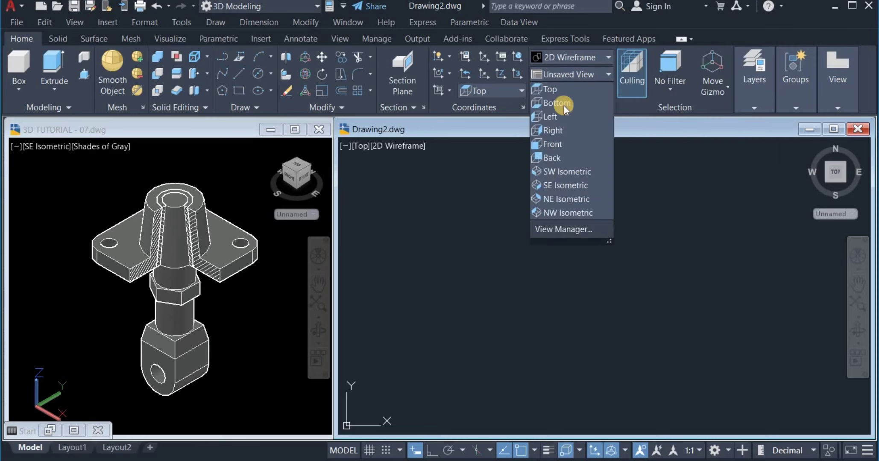
left_click(557, 146)
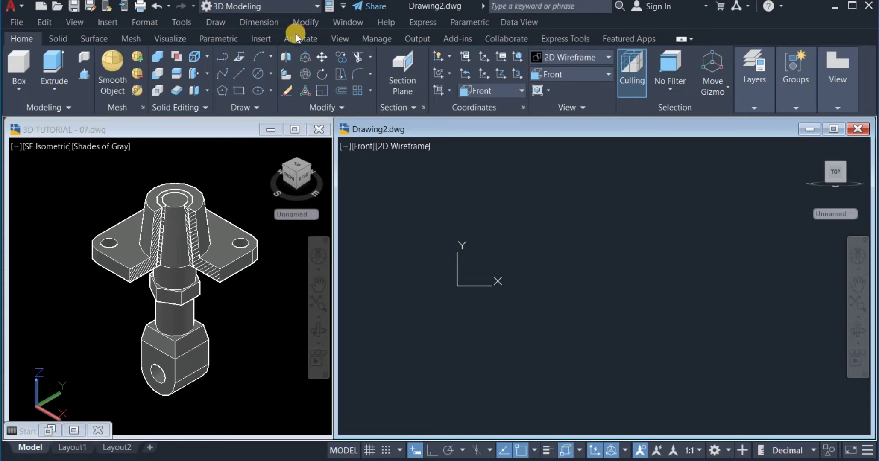
left_click(318, 7)
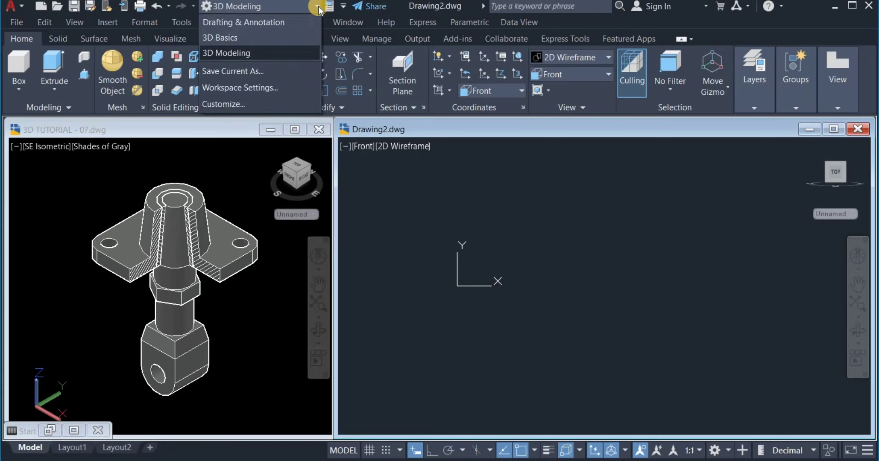
left_click(263, 52)
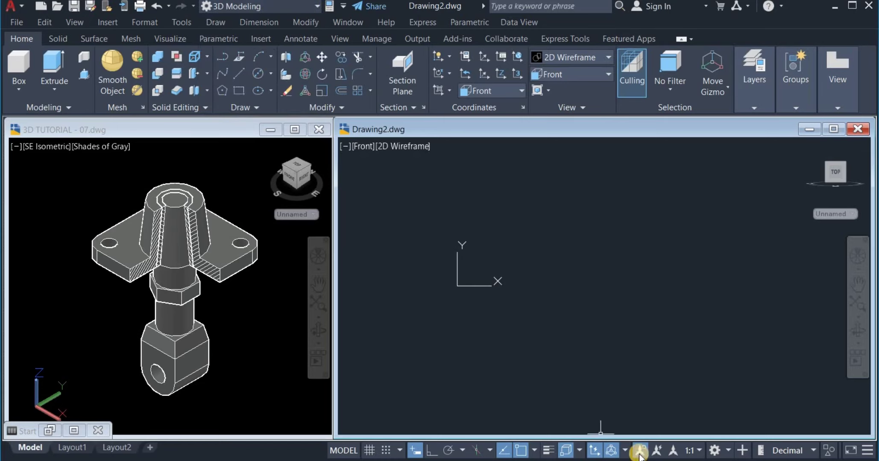
left_click(715, 450)
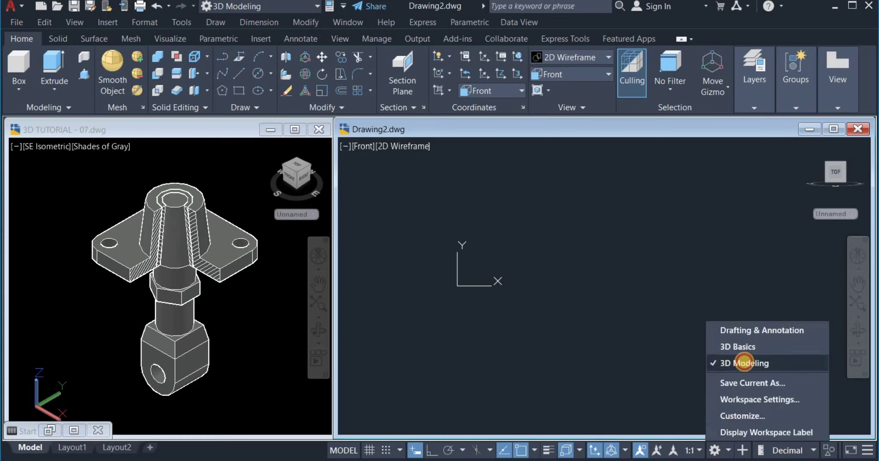
left_click(744, 363)
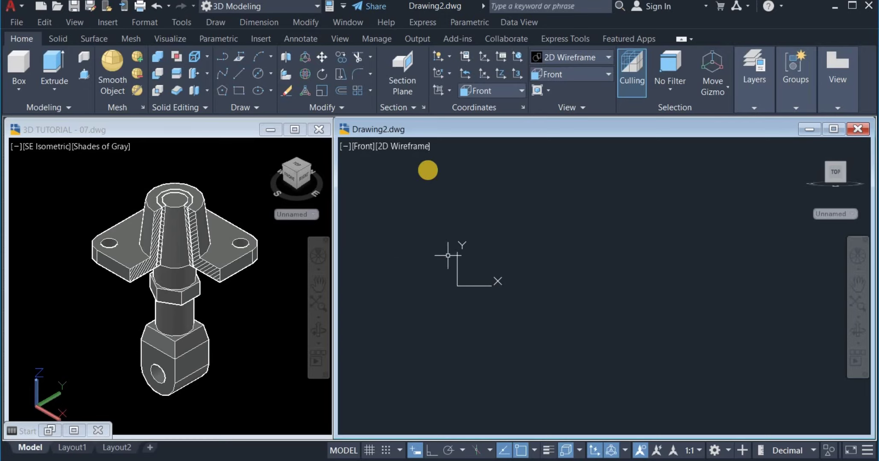
- Display the UCS icon in the corner of the drawing instead of at the origin
left_click(451, 56)
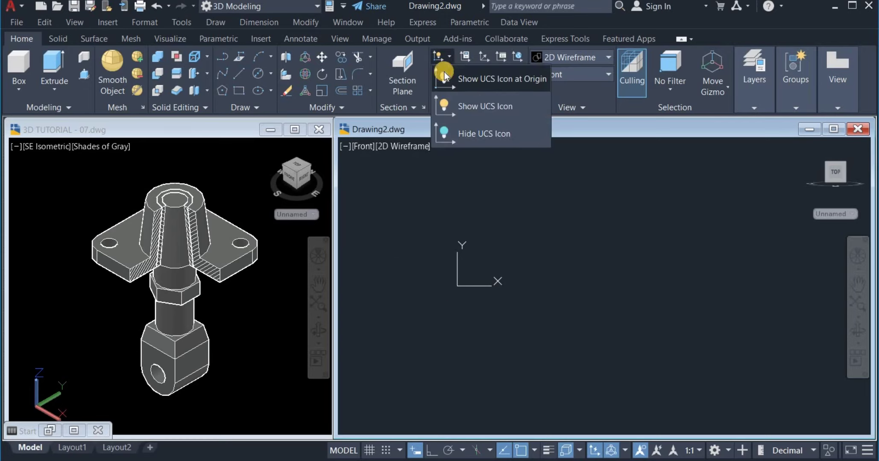
left_click(476, 108)
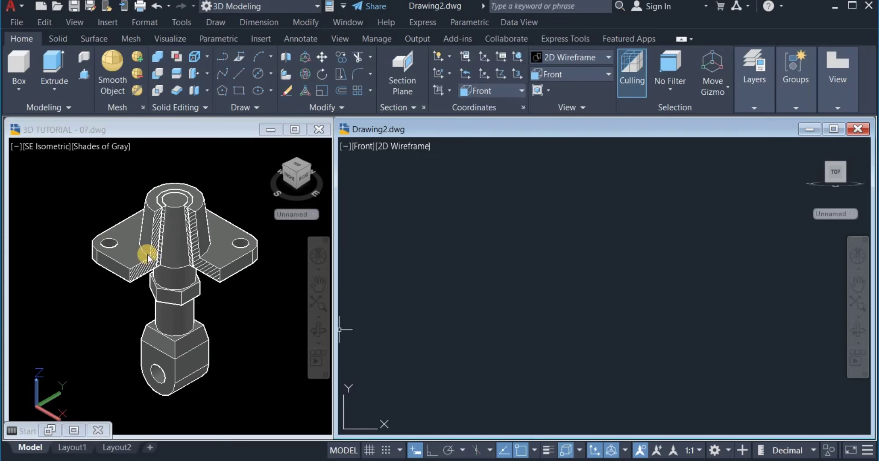
- End the object isolation in the reference drawing 3D TUTORIAL - 07.dwg to bring back its hidden dimensions
left_click(225, 330)
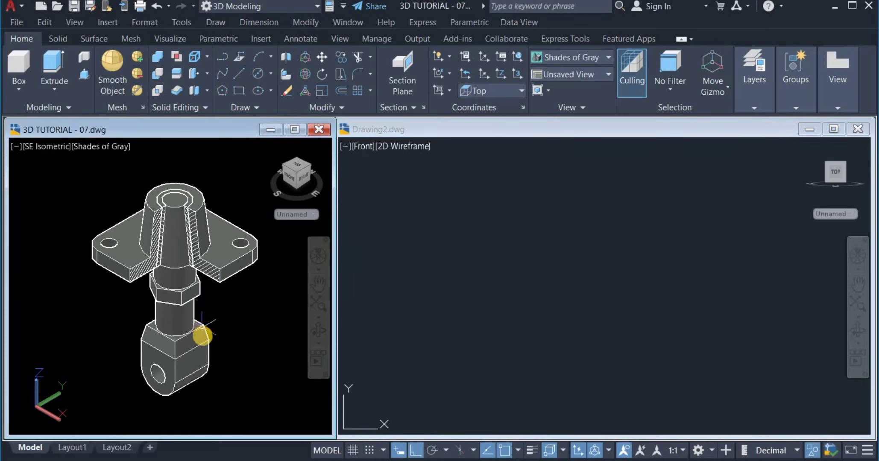
right_click(240, 352)
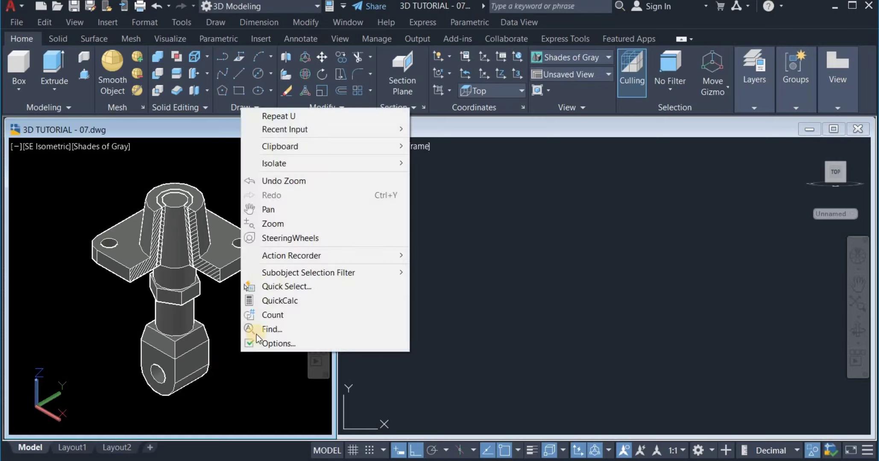
mouse_move(299, 166)
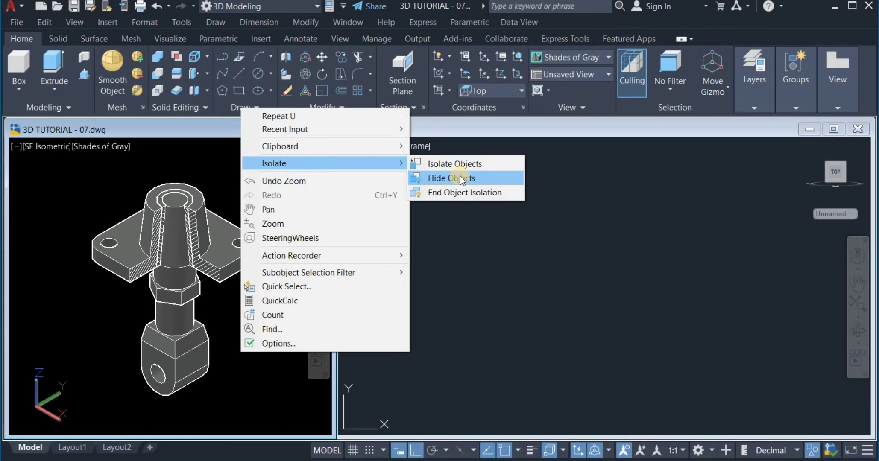
left_click(440, 198)
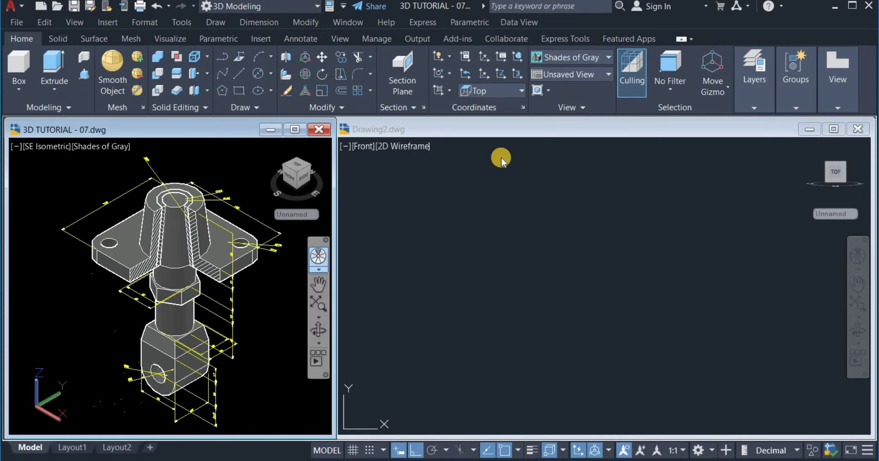
- Show the reference model in the Front view, close enough to read the dimensions of its rounded lower end
left_click(569, 77)
left_click(550, 159)
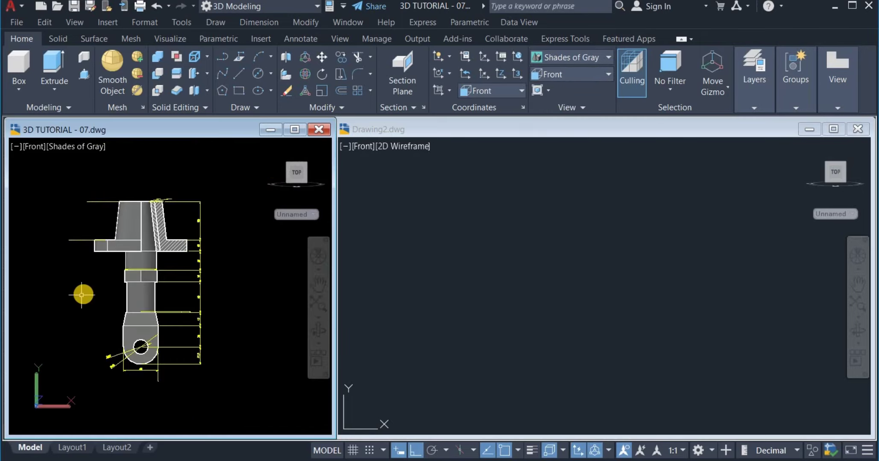
scroll(88, 302, "up", 3)
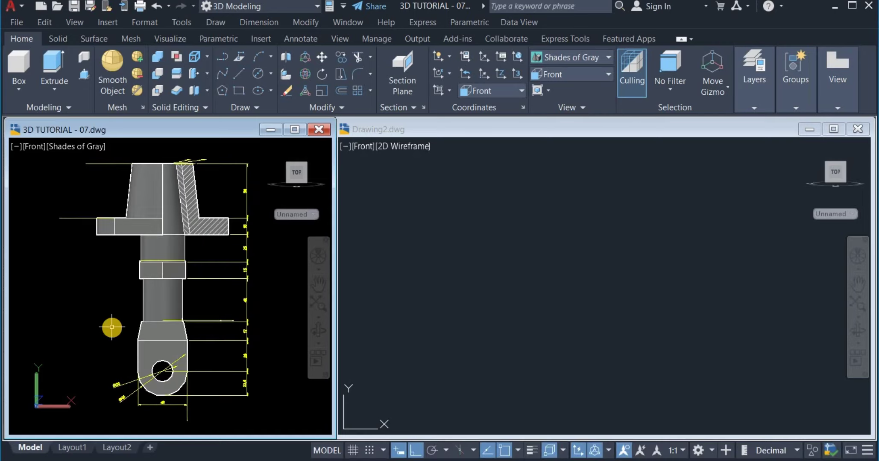
mouse_move(112, 327)
middle_mouse_down()
mouse_move(99, 329)
mouse_move(99, 321)
middle_mouse_up()
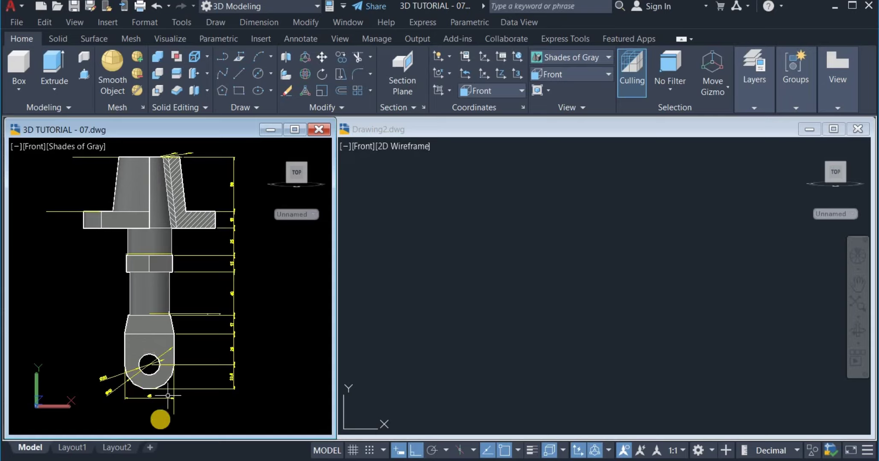
scroll(149, 409, "up", 2)
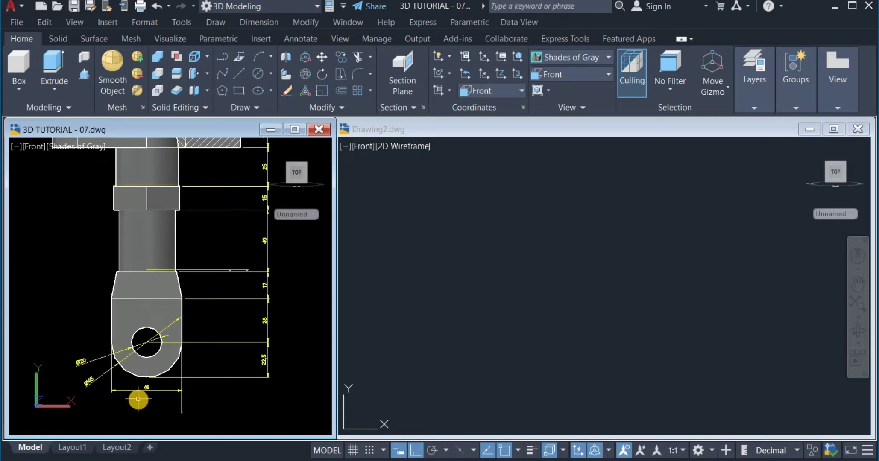
- Check the rounded end's dimensions in the reference drawing, then draw a 45 mm diameter circle in the empty Drawing2.dwg
scroll(138, 399, "up", 3)
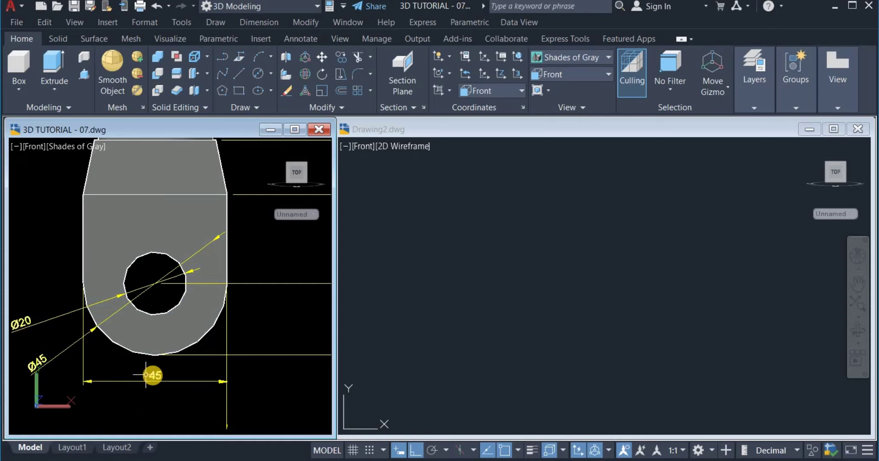
scroll(120, 374, "down", 2)
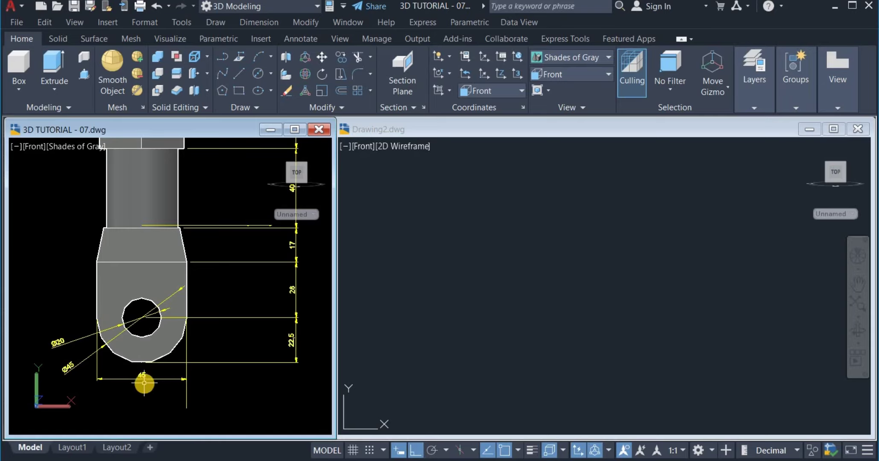
scroll(68, 354, "up", 5)
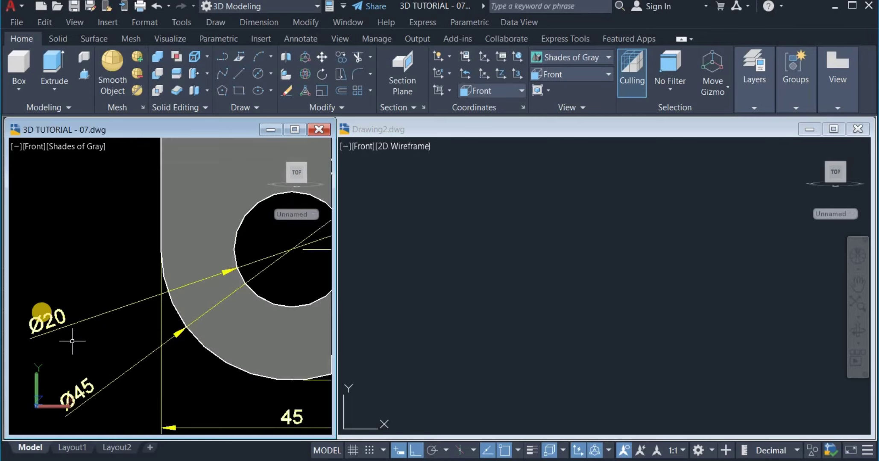
scroll(55, 317, "down", 5)
mouse_move(55, 318)
middle_mouse_down()
mouse_move(63, 367)
mouse_move(43, 348)
middle_mouse_up()
left_click(538, 332)
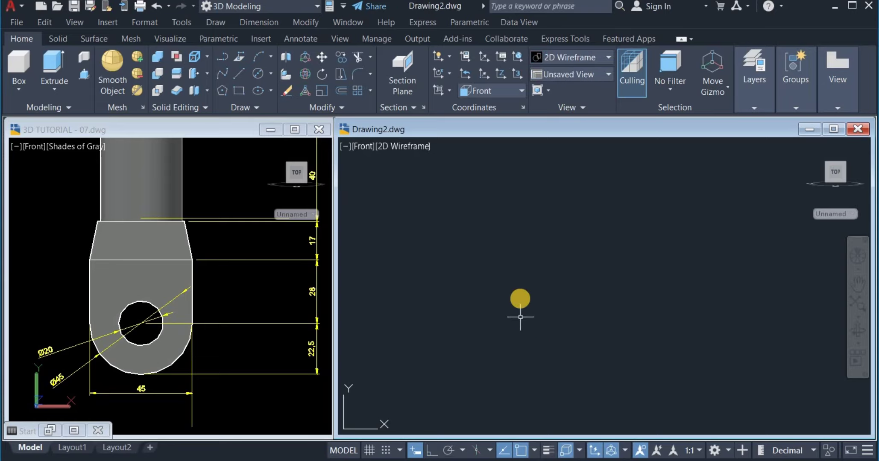
left_click(272, 74)
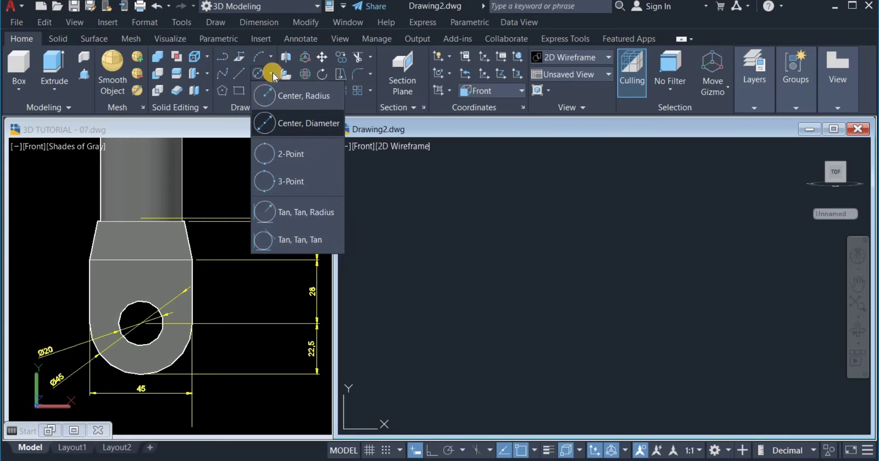
left_click(289, 124)
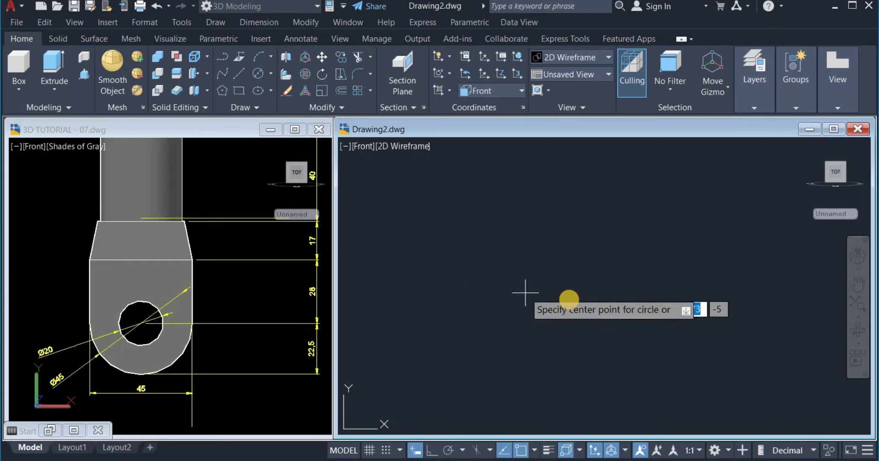
left_click(562, 298)
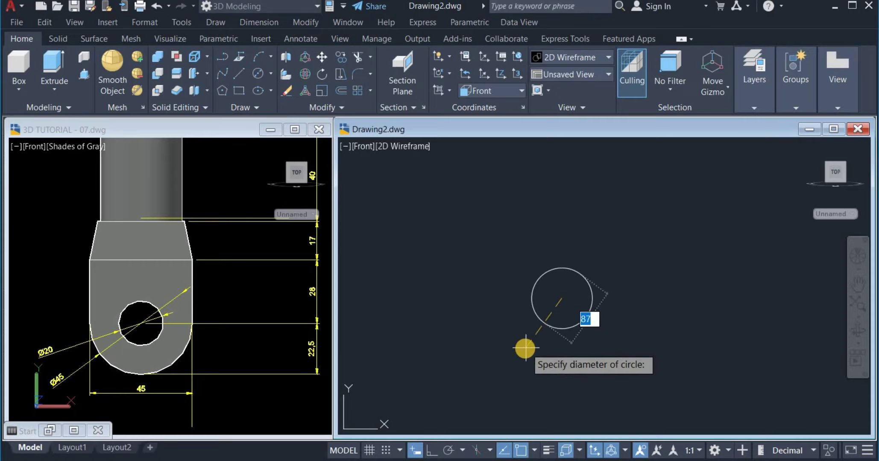
type("45")
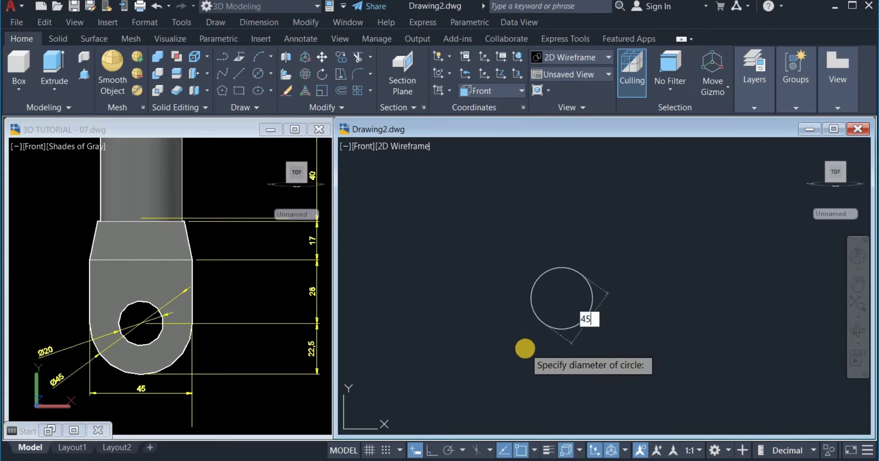
key("Return")
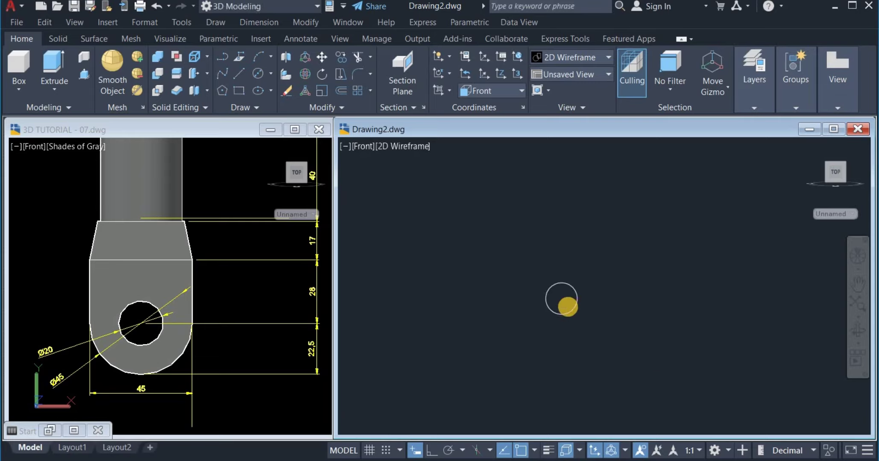
- Draw a rectangle 45 mm wide and 28 mm high upward from the circle's left quadrant point
scroll(566, 307, "up", 3)
middle_click_drag(566, 307, 564, 346)
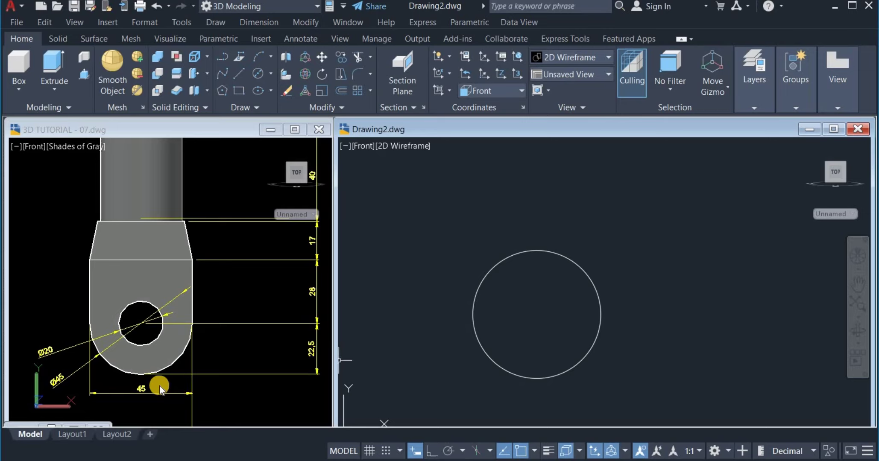
left_click(241, 92)
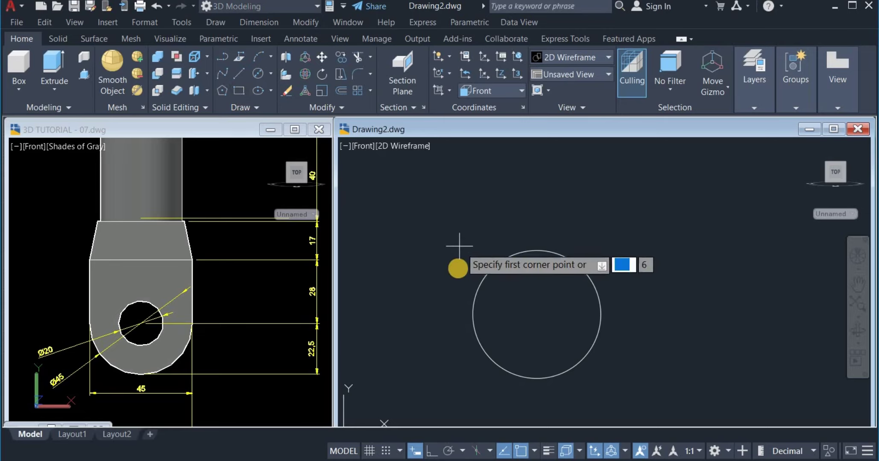
left_click(469, 314)
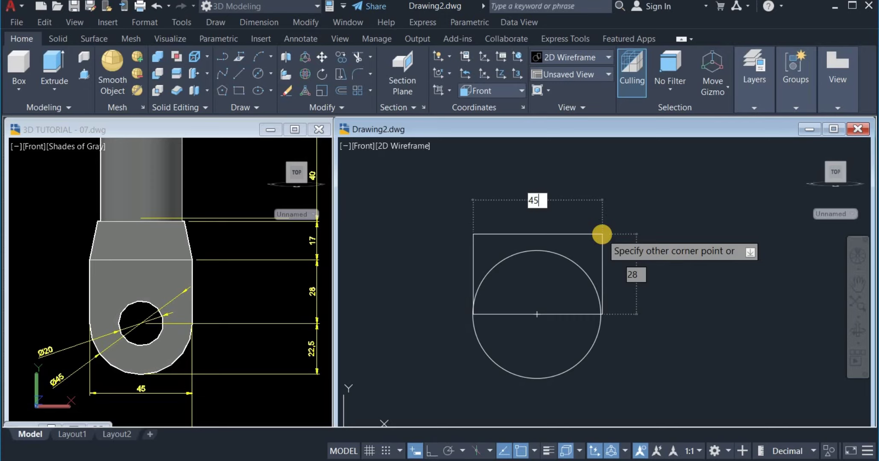
key("Tab")
type("2")
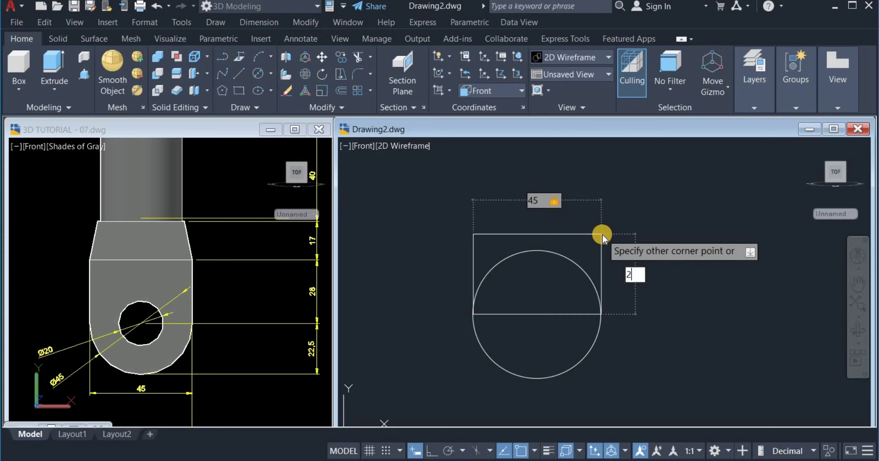
type("8")
key("Return")
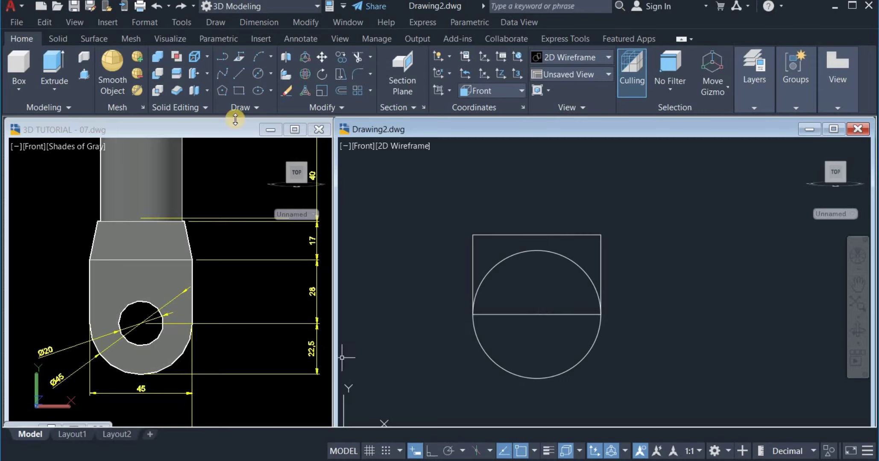
- Draw a 20 mm diameter circle for the hole, concentric with the 45 mm circle
left_click(270, 74)
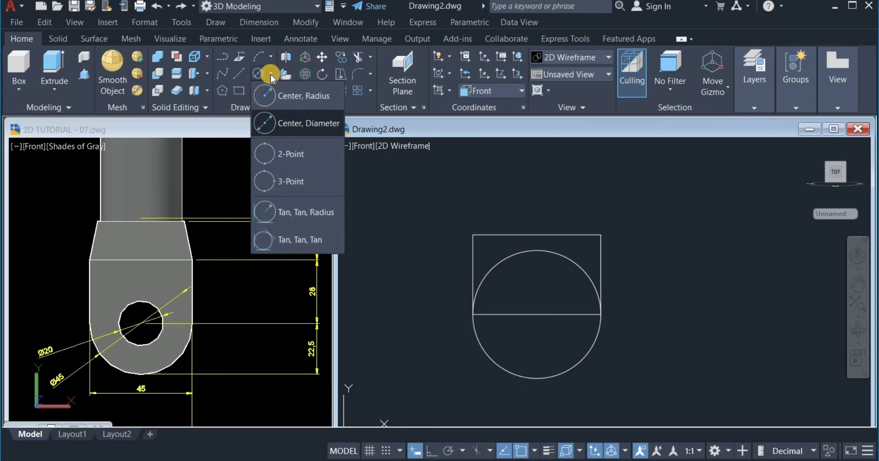
left_click(294, 128)
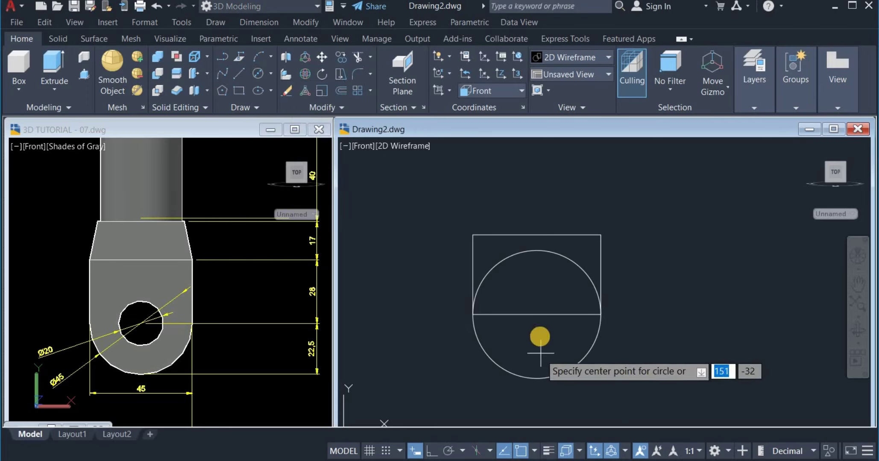
left_click(537, 315)
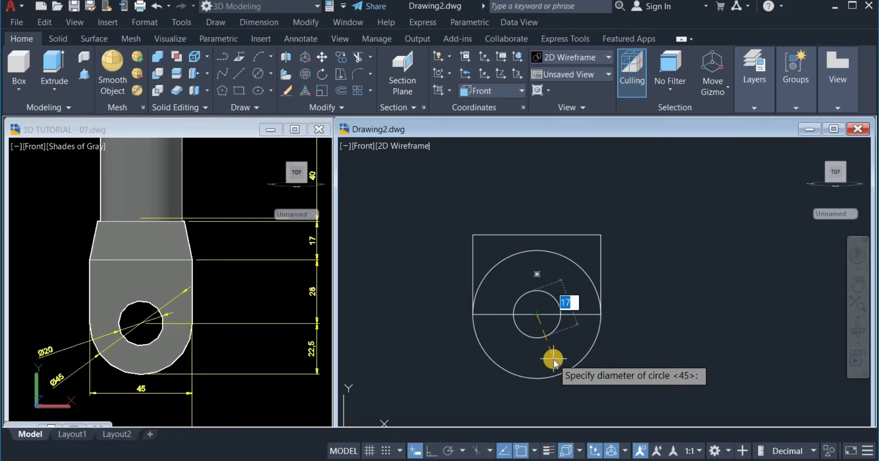
key("Return")
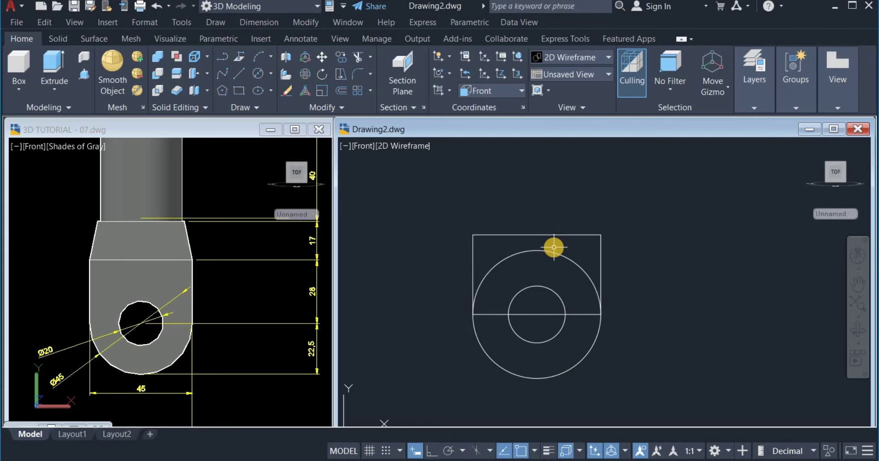
- Trim away the large circle's upper half and the rectangle's bottom edge, leaving a U-shaped outline around the hole
left_click(359, 54)
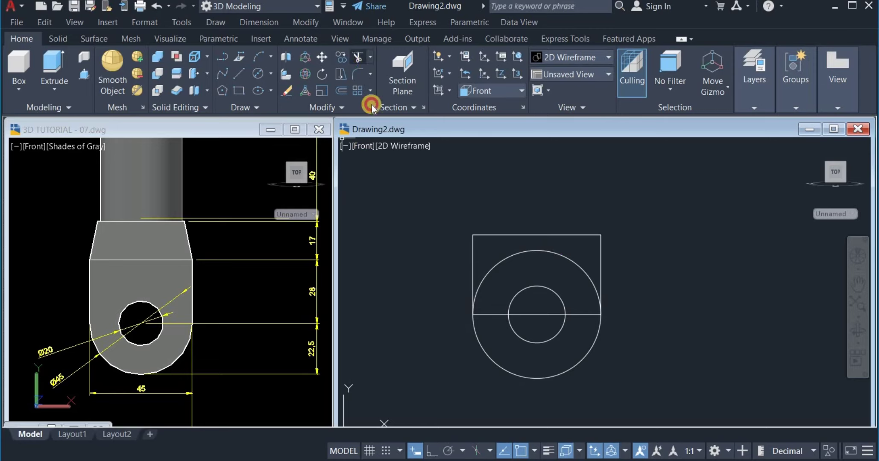
left_click(582, 250)
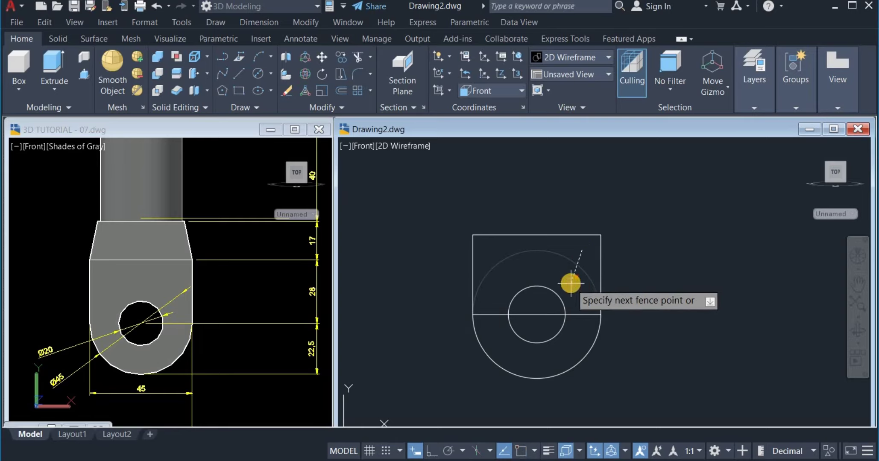
left_click(570, 282)
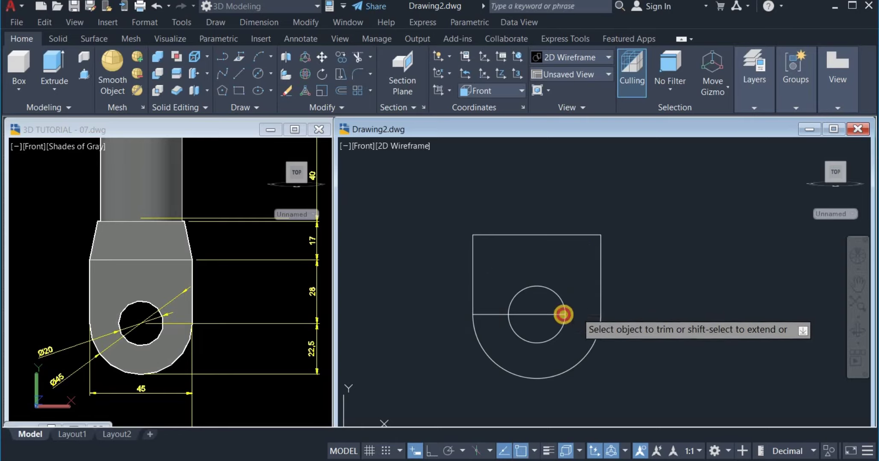
left_click(562, 314)
left_click(491, 316)
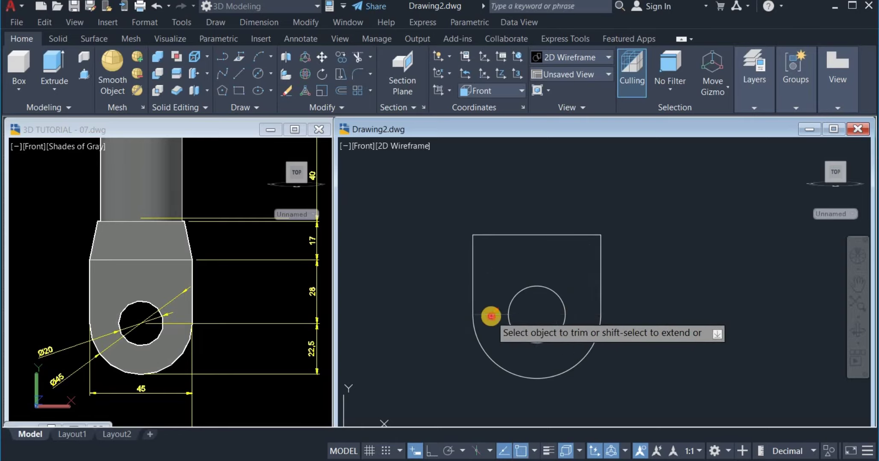
right_click(643, 200)
left_click(660, 209)
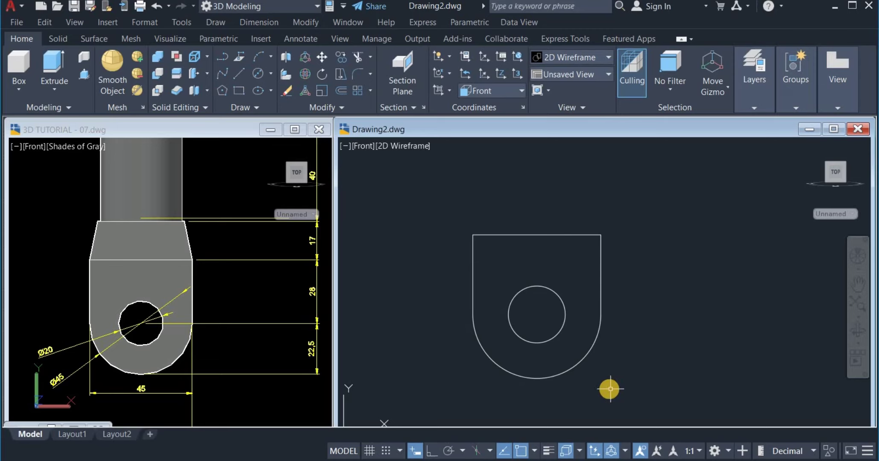
- Join the trimmed rectangle and the lower arc into one closed outline
left_click(341, 107)
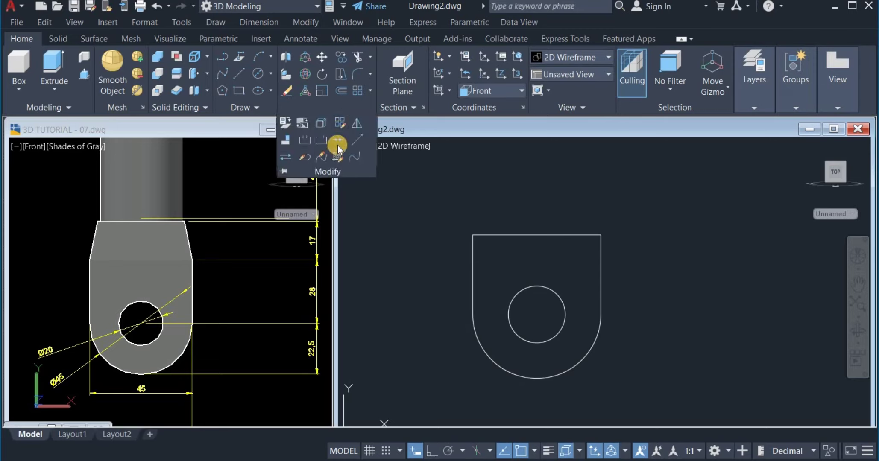
left_click(445, 210)
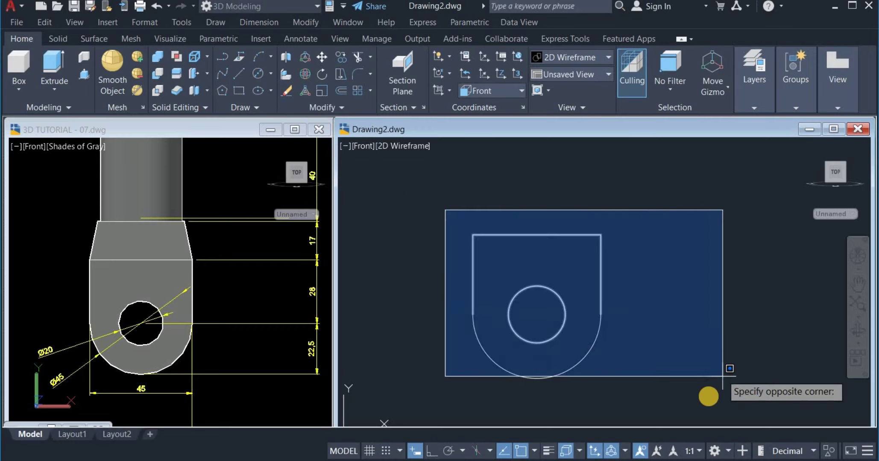
left_click(638, 393)
key("Return")
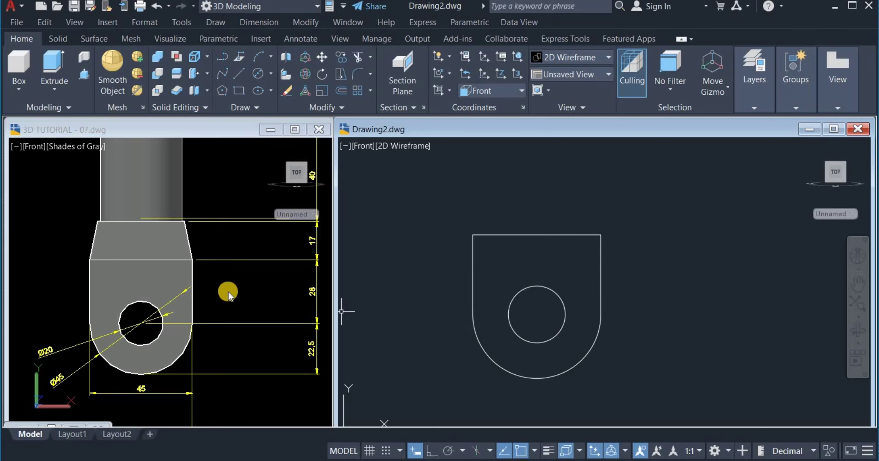
- Show the reference model in 3D TUTORIAL - 07.dwg in the SE Isometric view, close to the lower block's dimensions
left_click(252, 280)
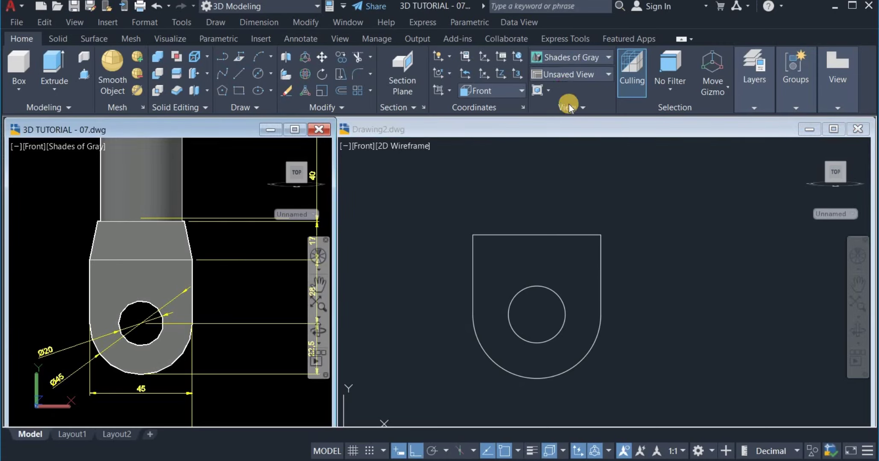
left_click(571, 75)
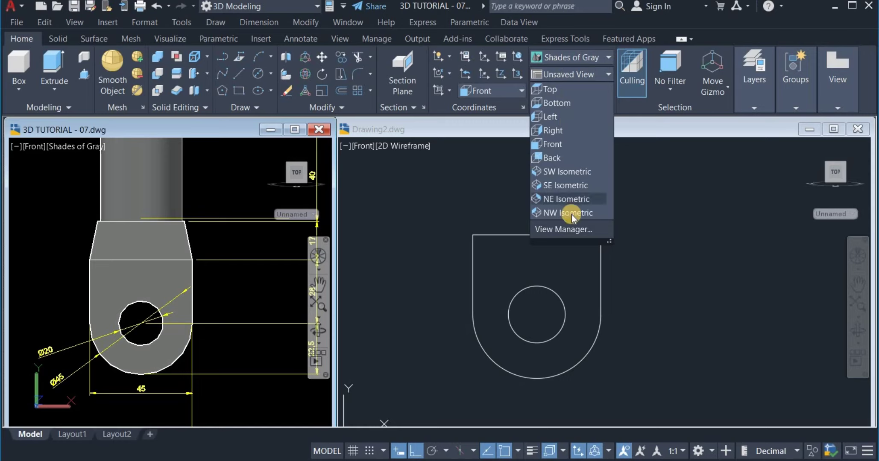
left_click(569, 187)
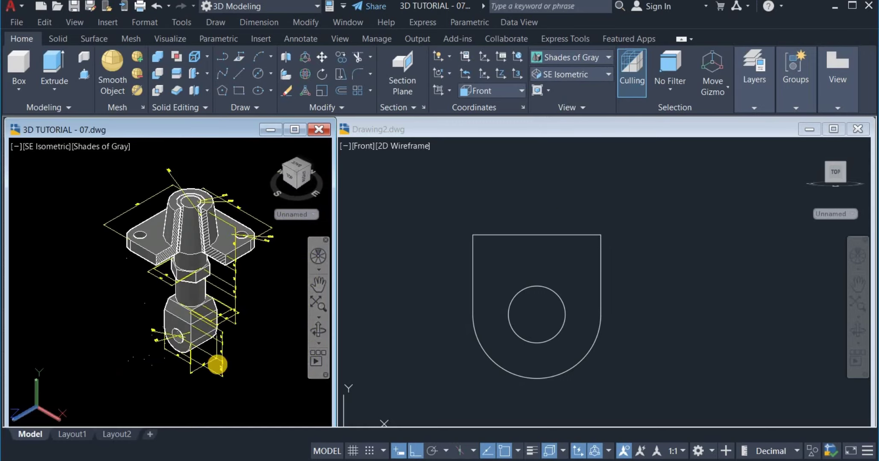
scroll(215, 363, "up", 3)
scroll(213, 361, "up", 2)
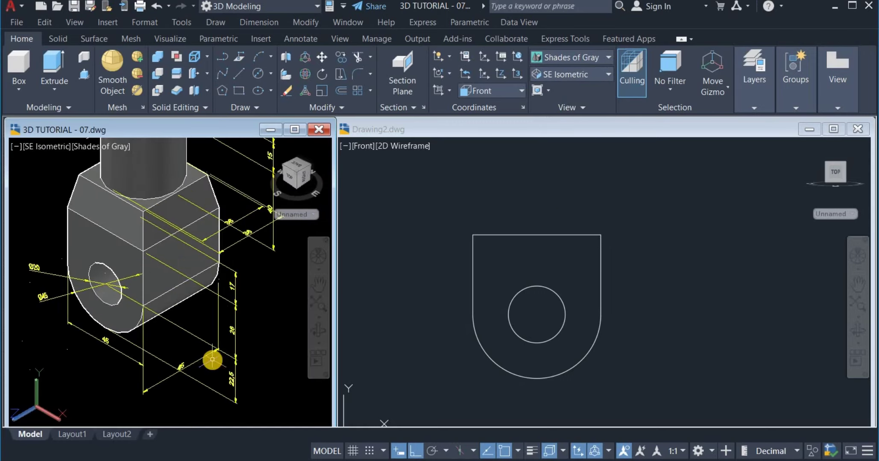
- Set the profile drawing Drawing2.dwg to the SE Isometric view
left_click(414, 333)
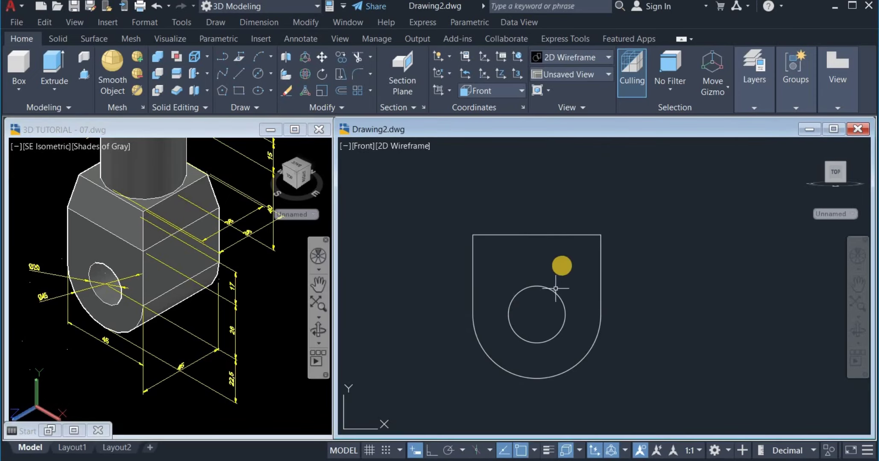
left_click(574, 76)
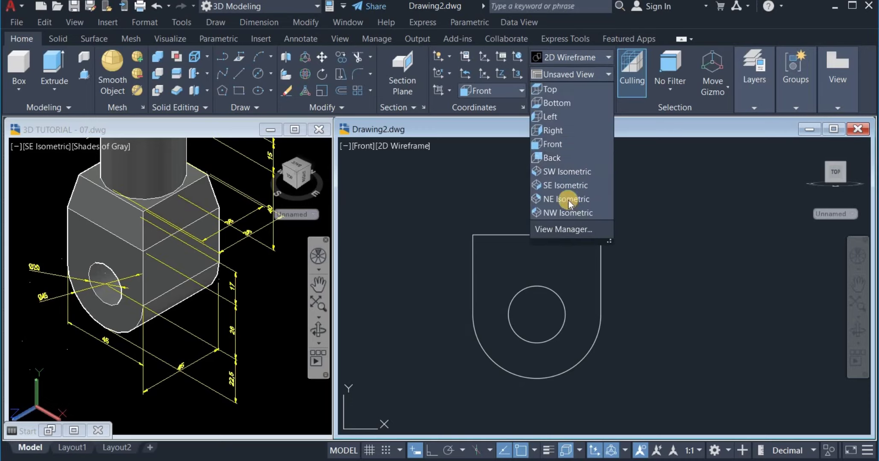
left_click(565, 186)
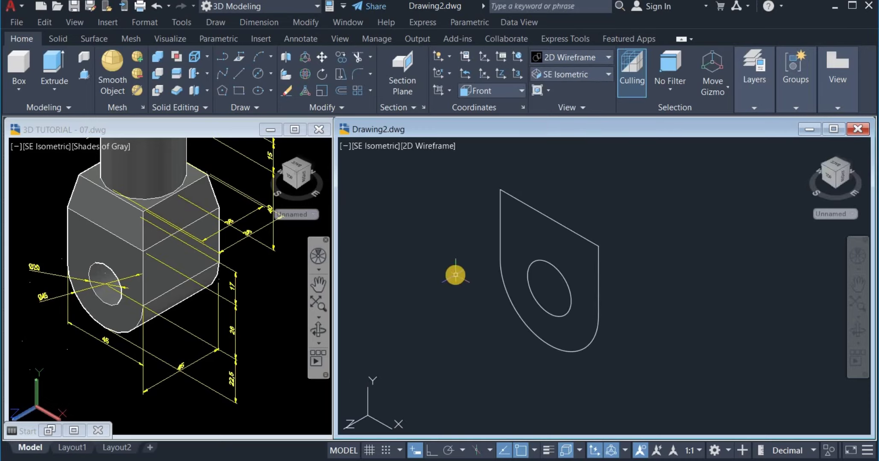
scroll(455, 275, "up", 4)
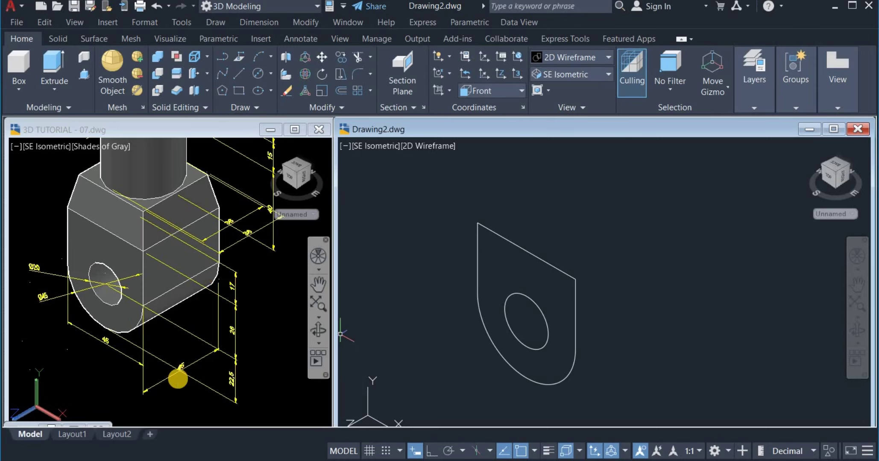
- Examine the depth dimension of the lower block in the reference drawing 3D TUTORIAL - 07.dwg
left_click(188, 374)
scroll(188, 374, "up", 3)
scroll(185, 358, "down", 3)
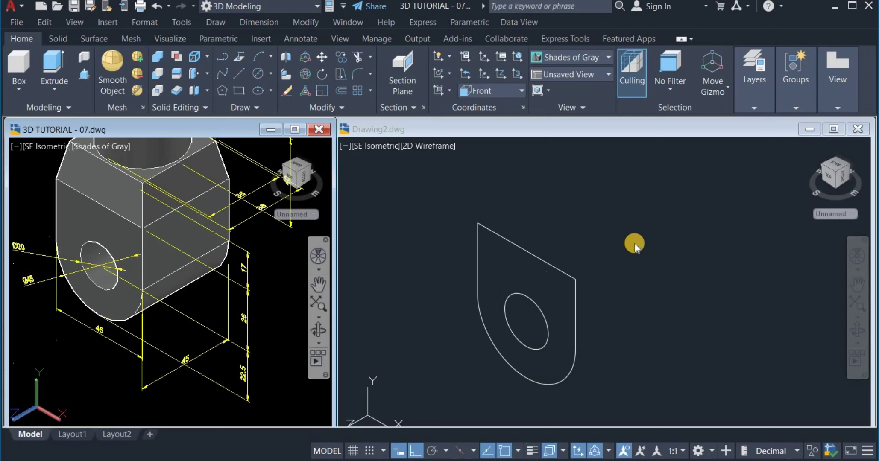
- Press-pull the area between the rounded outline and the circle in Drawing2.dwg to a depth of 45, leaving the hole open
left_click(585, 233)
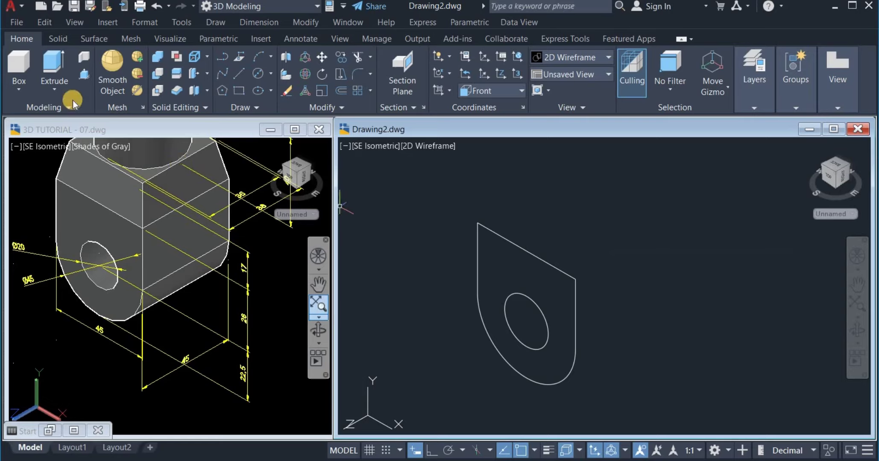
left_click(85, 76)
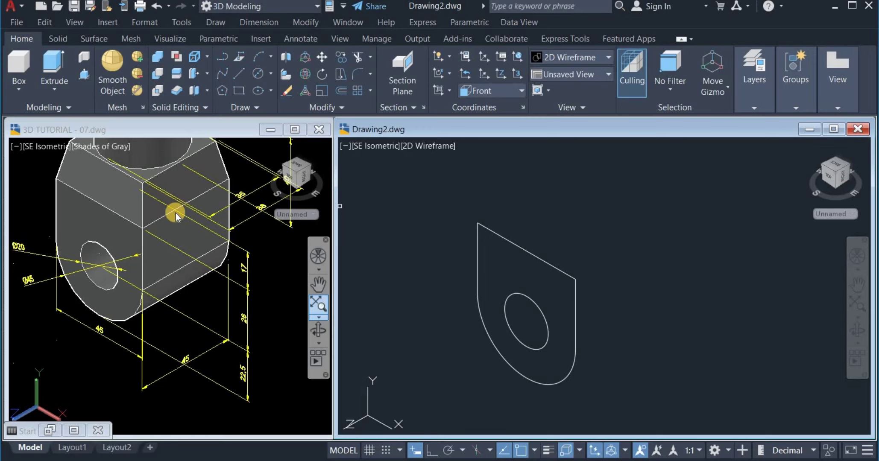
left_click(542, 280)
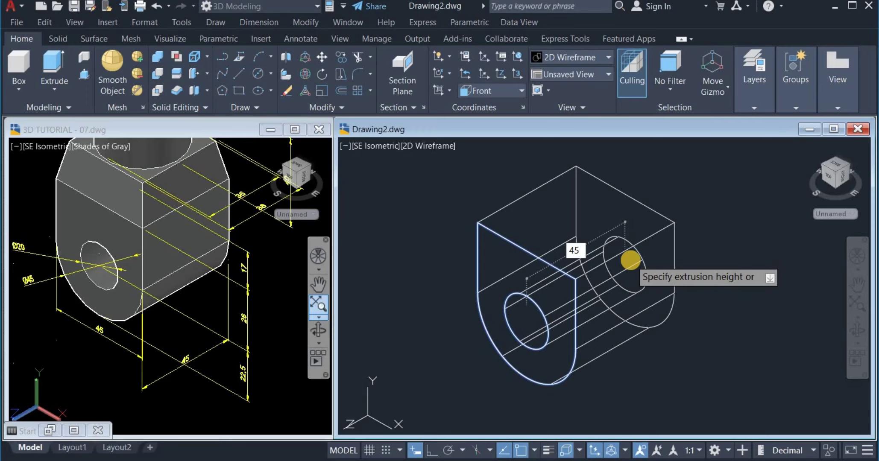
left_click(631, 260)
key("Return")
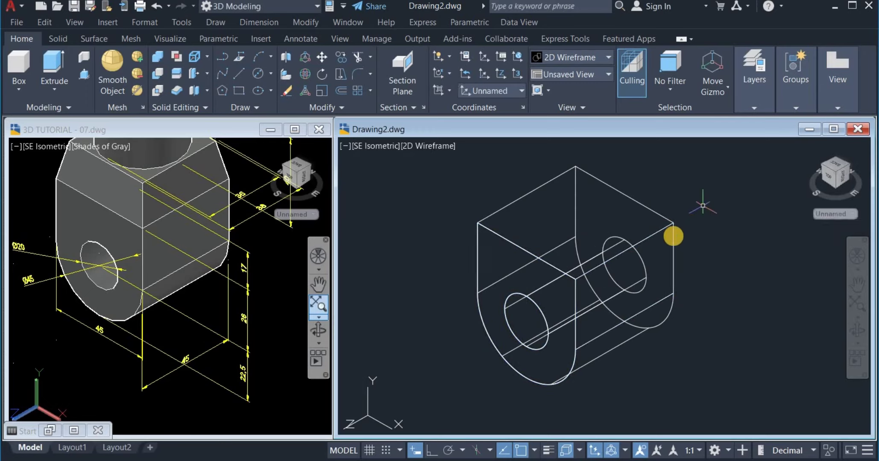
- Set the coordinate system of Drawing2.dwg to the Top orientation
scroll(585, 251, "down", 3)
middle_click_drag(588, 251, 559, 286)
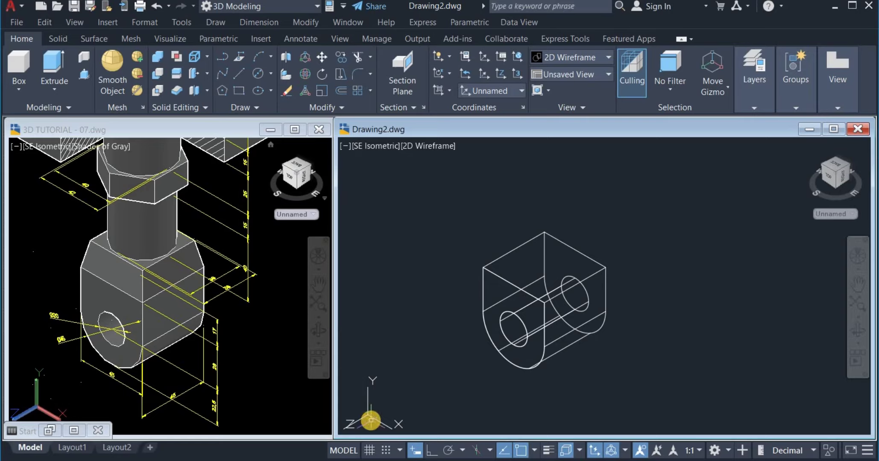
left_click(491, 95)
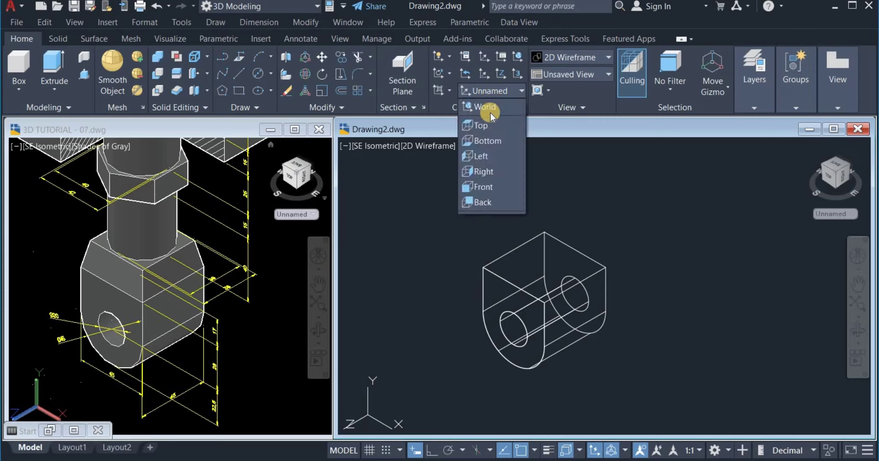
left_click(487, 124)
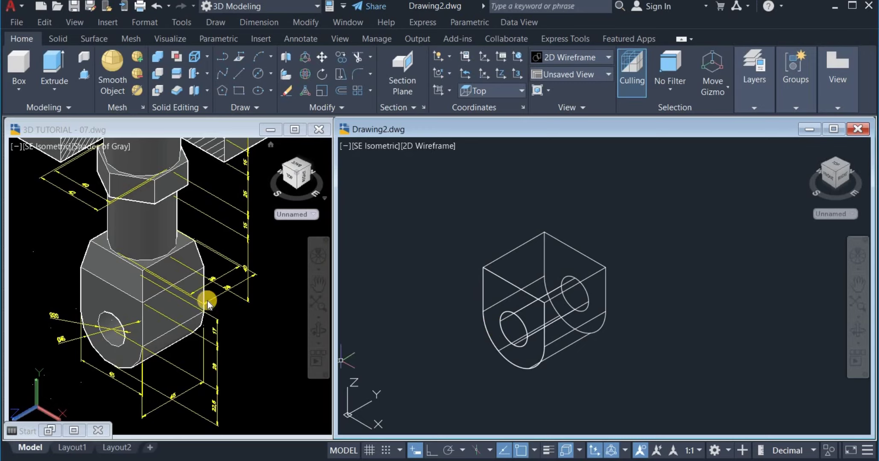
- Draw a 38 by 38 rectangle in the free space beside the block
left_click(240, 90)
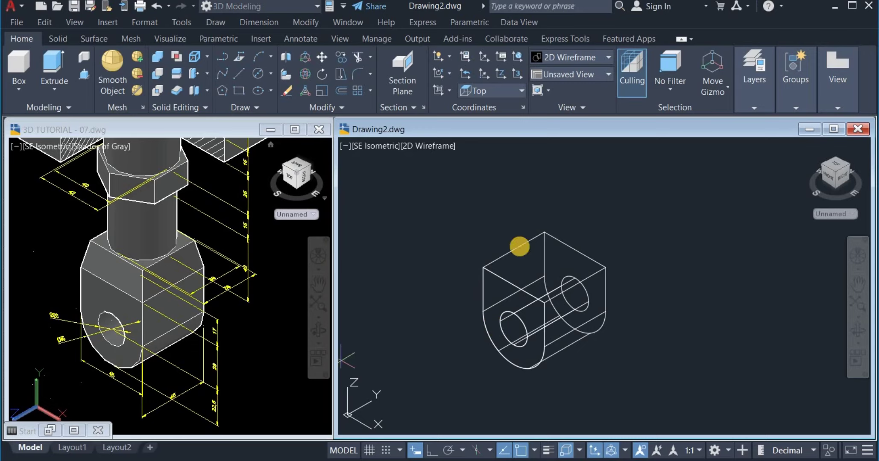
left_click(657, 245)
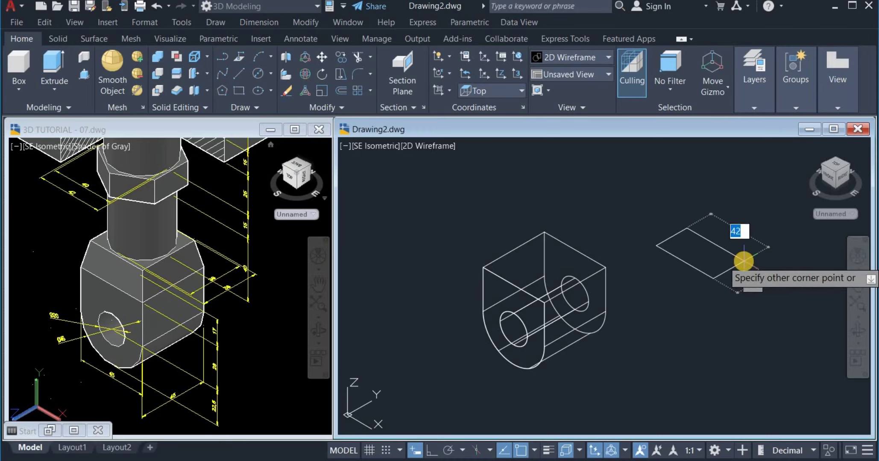
type("38")
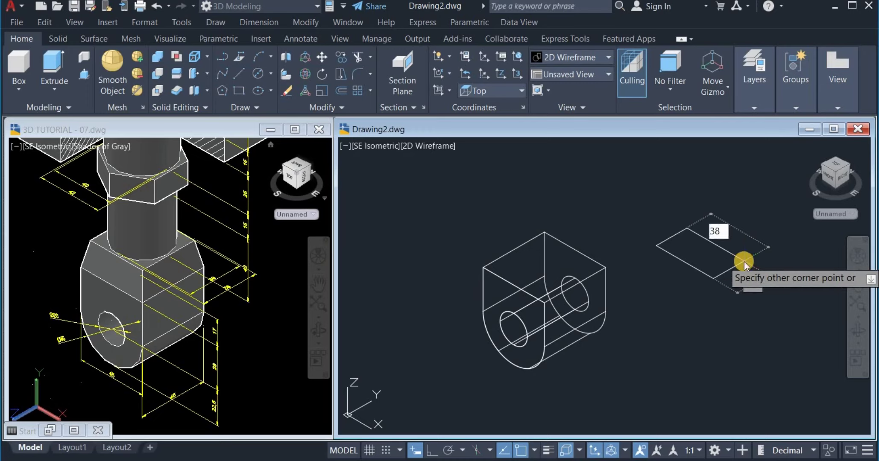
key("Tab")
type("3")
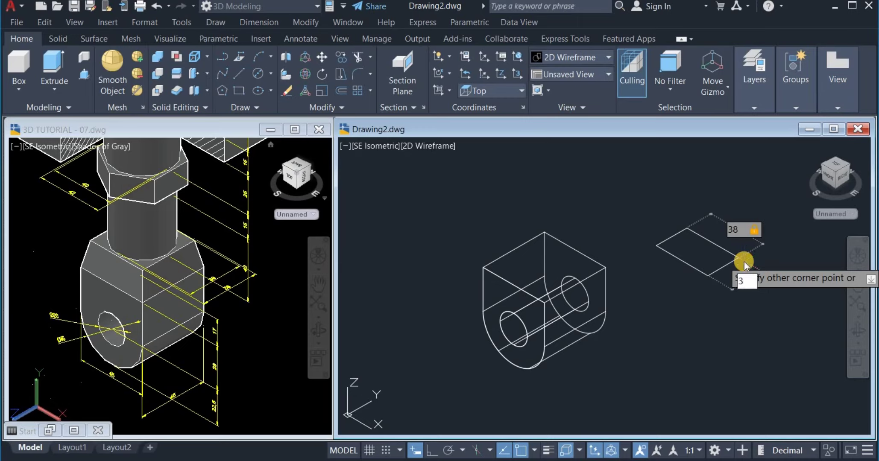
type("8")
key("Return")
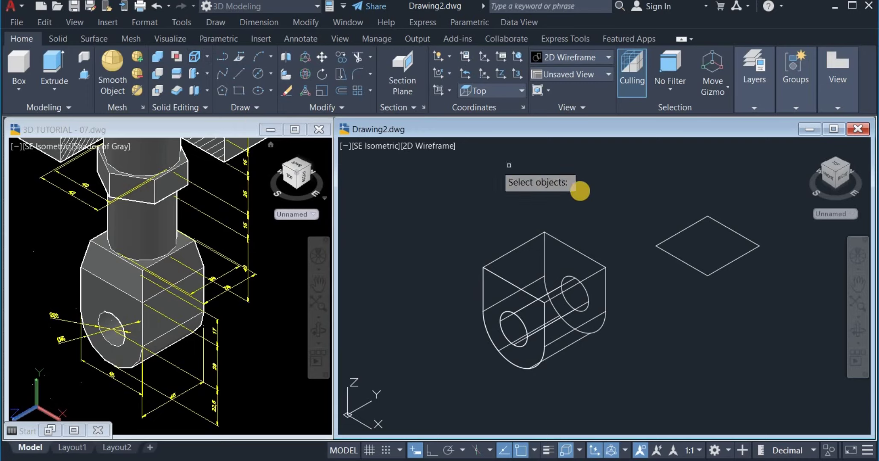
- Extract the block's edges and join the four edges around its top face into one closed outline
left_click(570, 246)
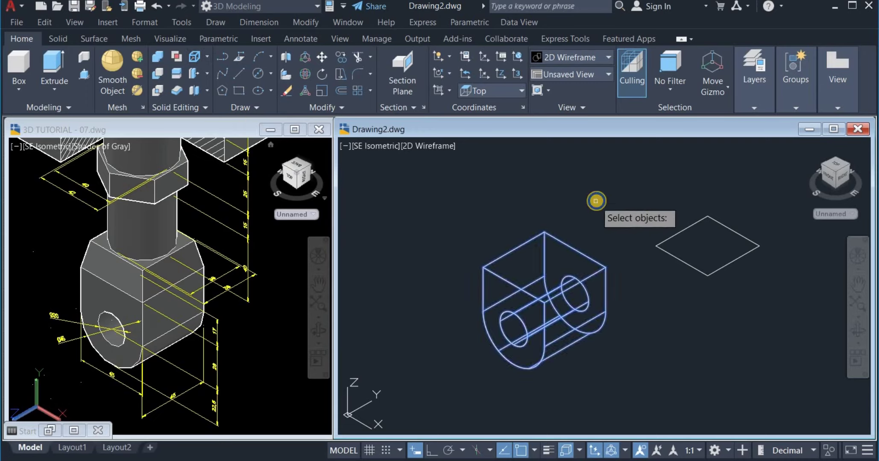
key("Return")
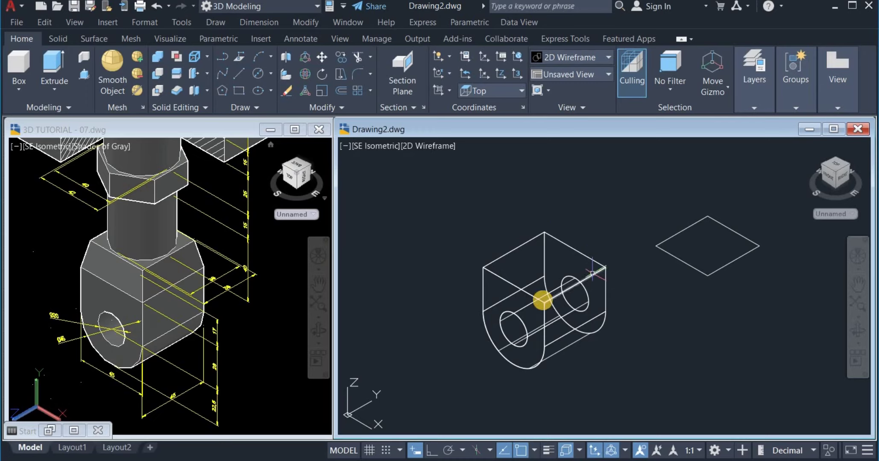
left_click(329, 109)
left_click(336, 139)
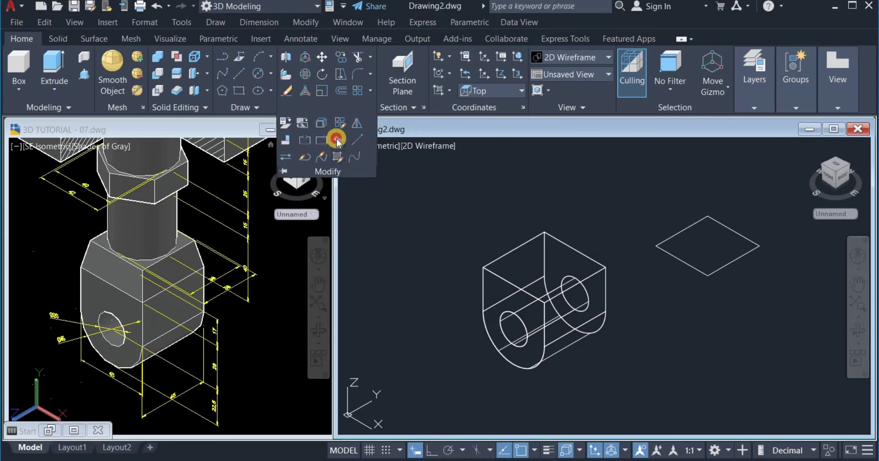
left_click(571, 247)
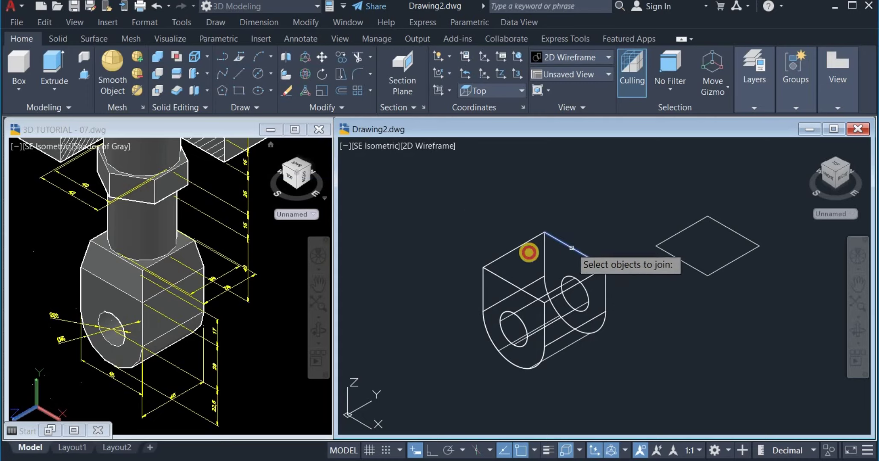
left_click(516, 249)
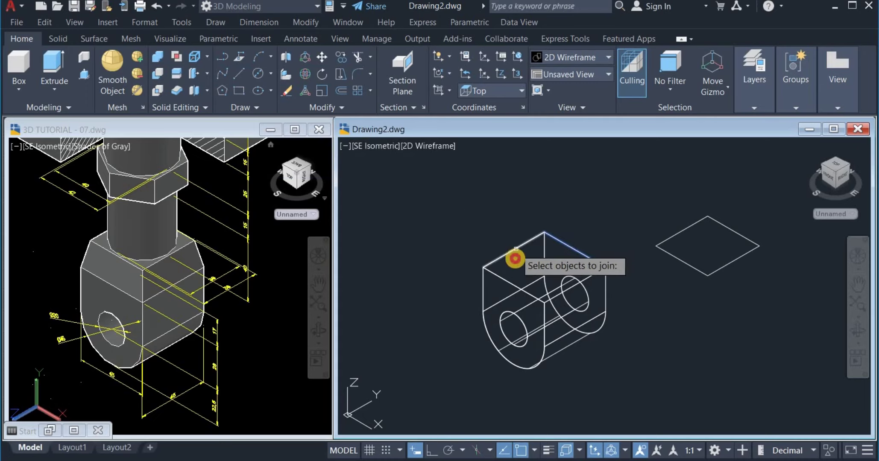
left_click(504, 278)
left_click(584, 276)
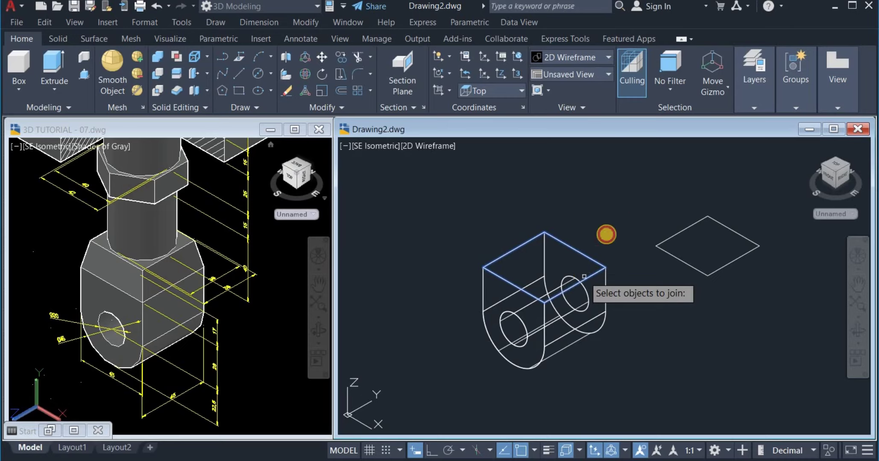
key("Return")
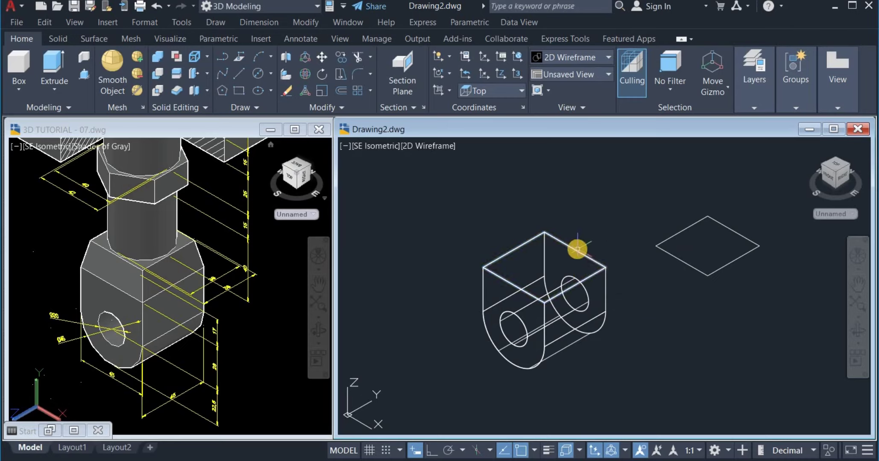
- Move the 38 by 38 square by its centre onto the centre of the block's top face
mouse_move(576, 250)
left_click(323, 56)
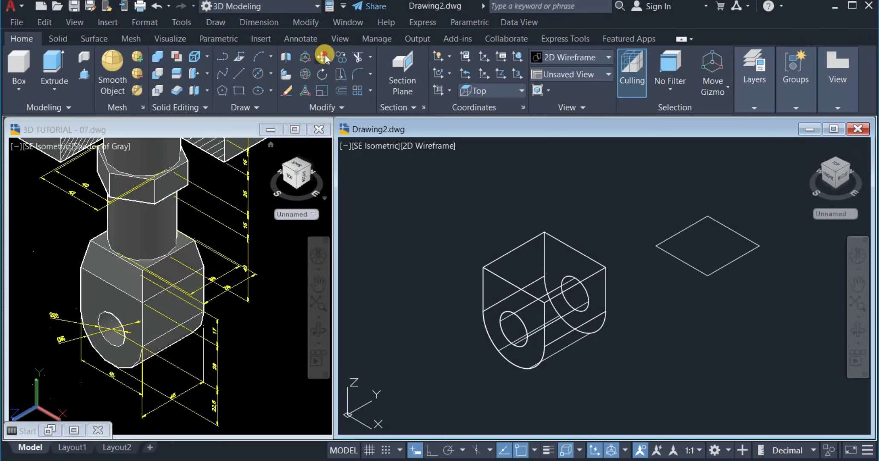
left_click(741, 230)
key("Return")
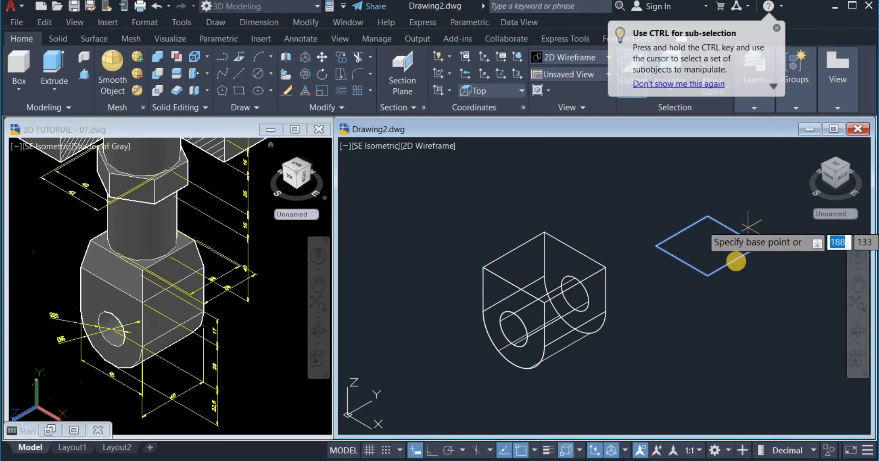
left_click(708, 246)
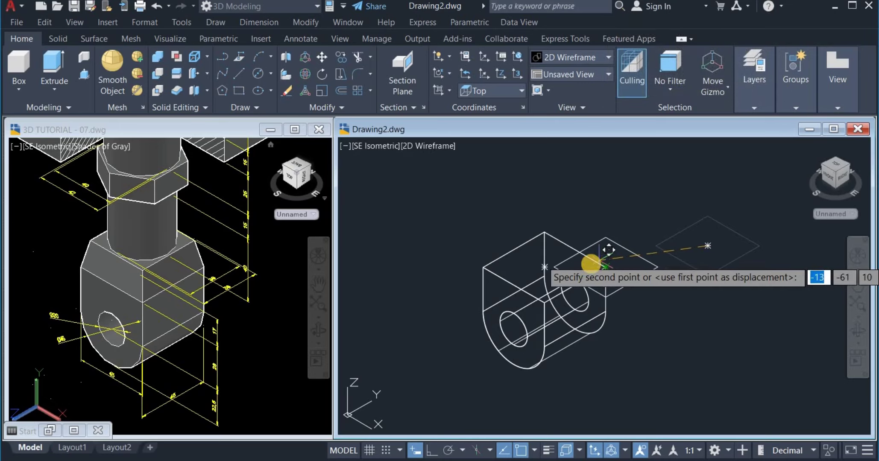
left_click(545, 269)
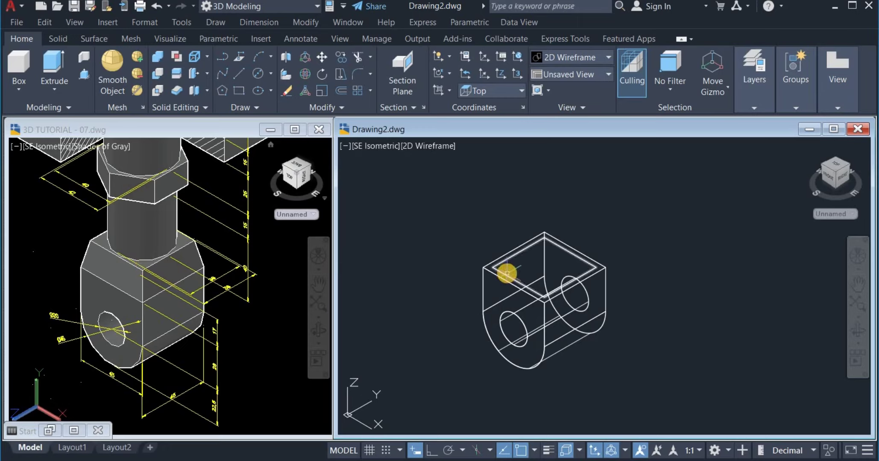
- Turn on Ortho and move the square straight up along the Z axis by 17
left_click(321, 59)
left_click(567, 252)
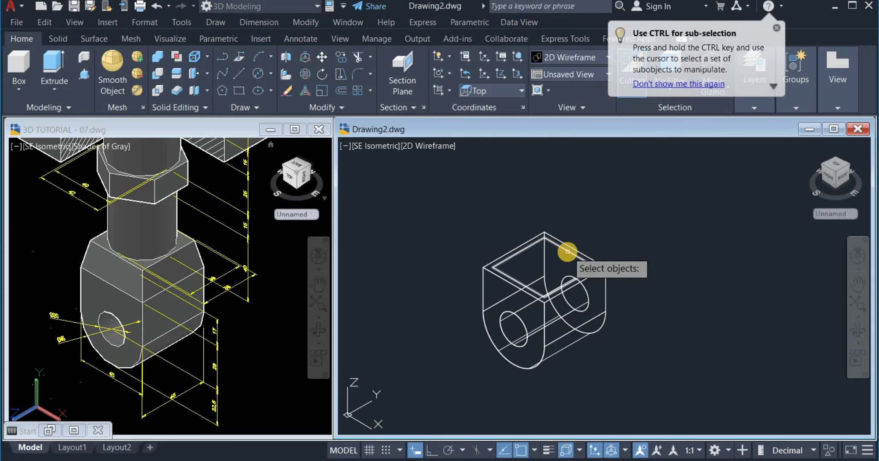
key("Return")
left_click(620, 224)
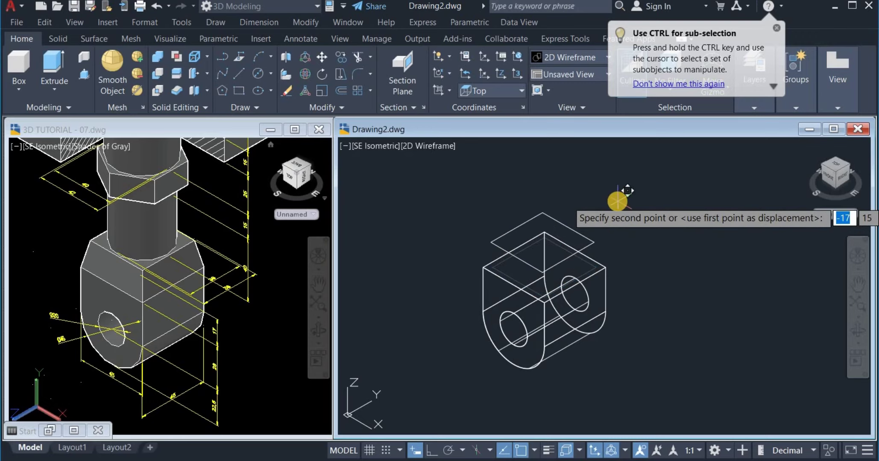
left_click(432, 449)
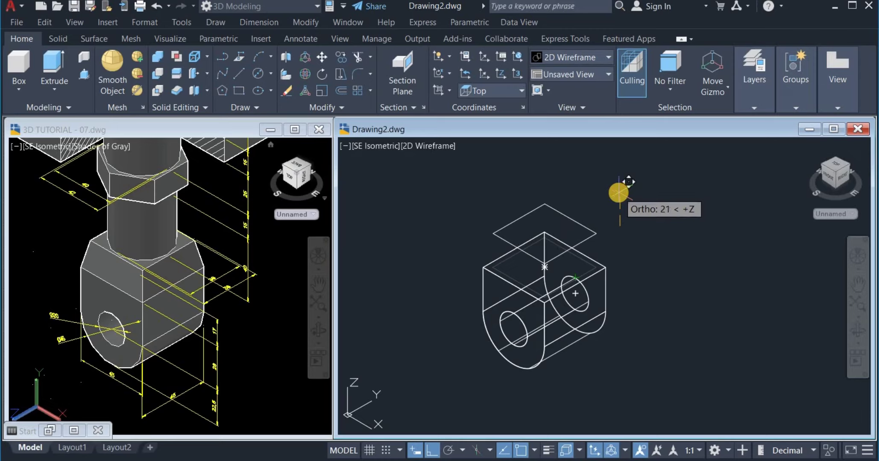
type("17")
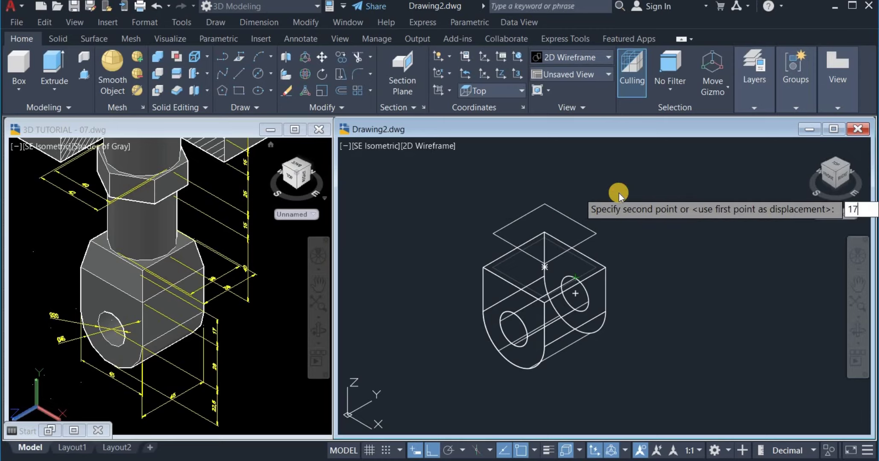
key("Return")
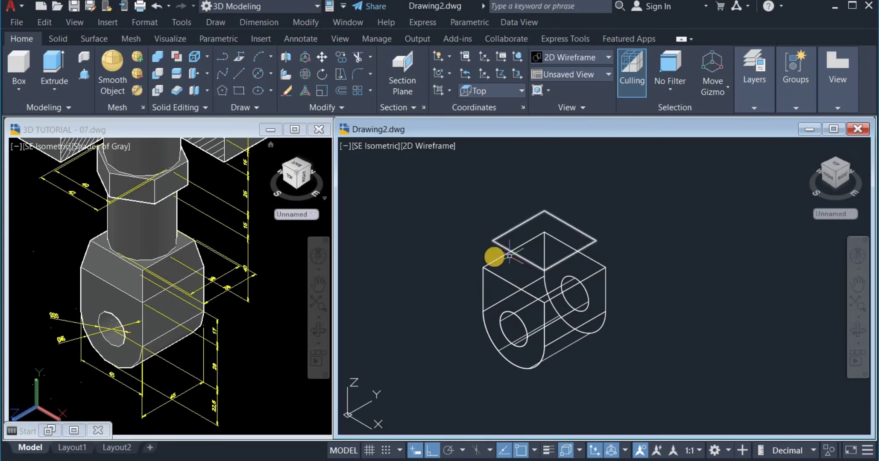
- Loft a tapered solid from the block's top outline to the raised square, using cross sections only
left_click(54, 91)
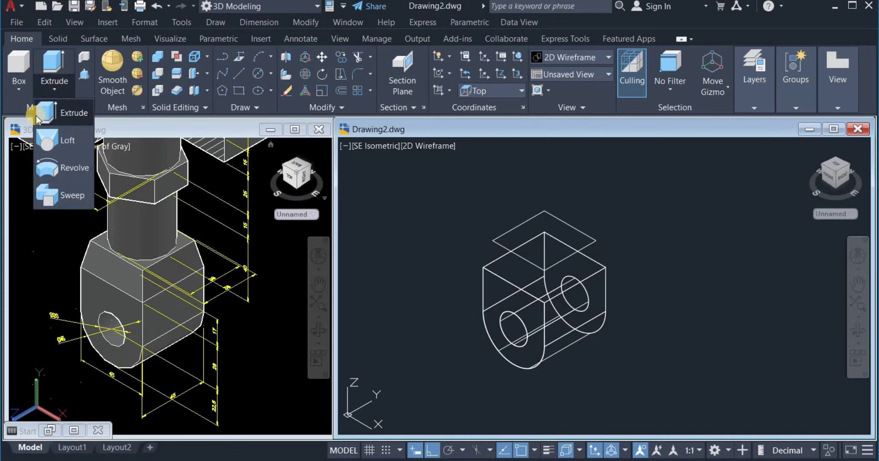
left_click(48, 141)
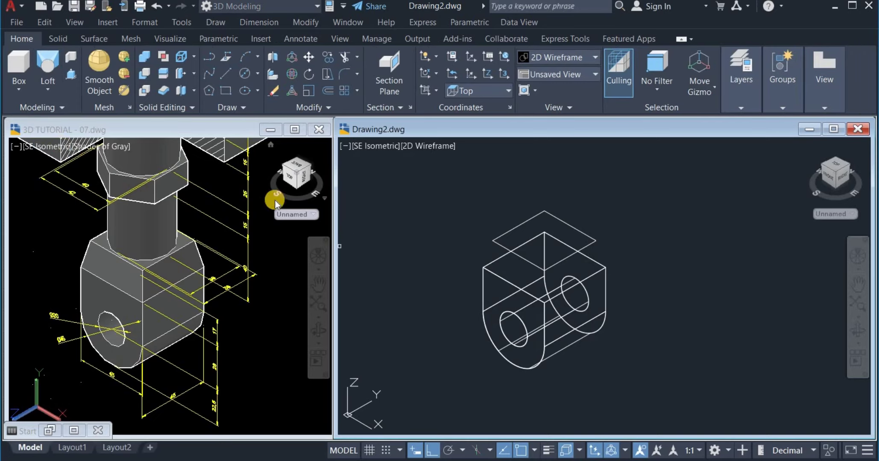
left_click(588, 258)
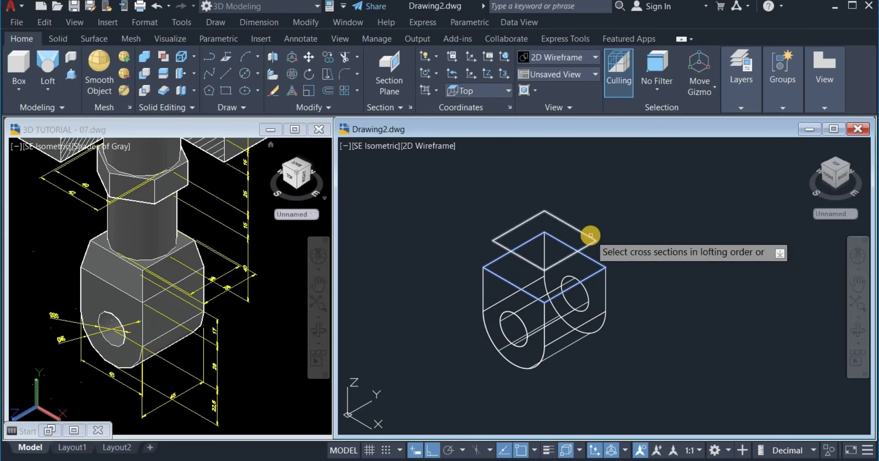
left_click(590, 236)
right_click(653, 194)
left_click(673, 199)
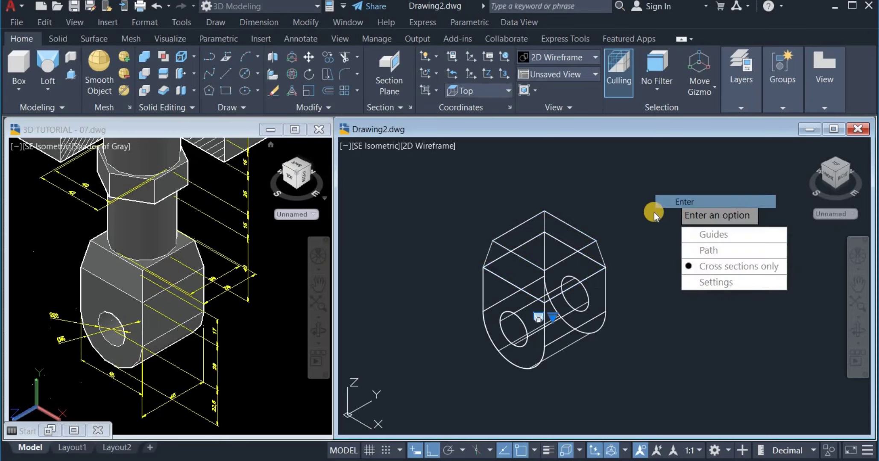
right_click(643, 201)
left_click(658, 208)
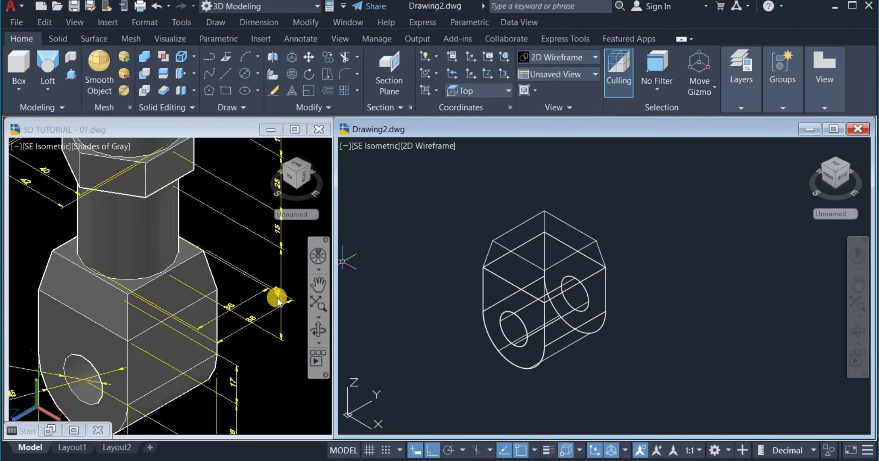
type("c")
key("Return")
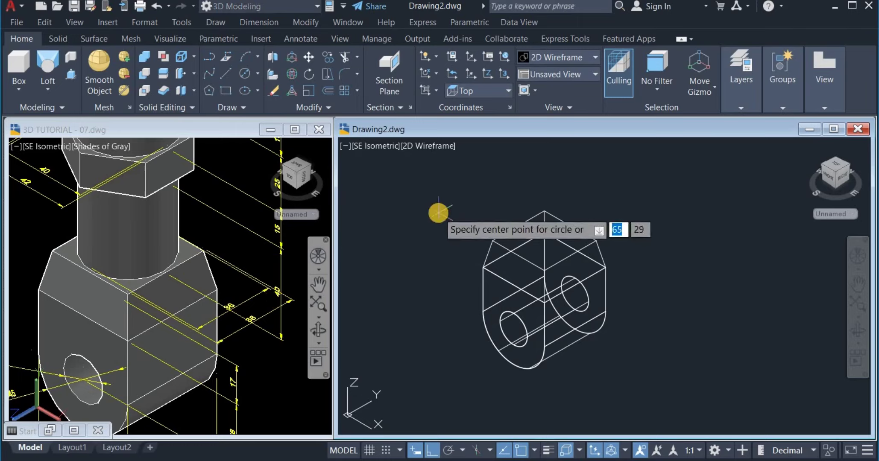
key("Escape")
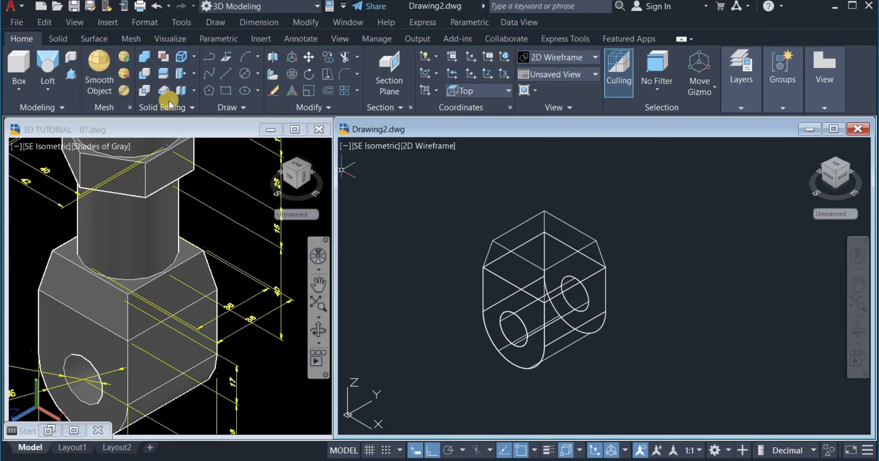
- Extract the edges of the tapered solid on top of the block
left_click(183, 59)
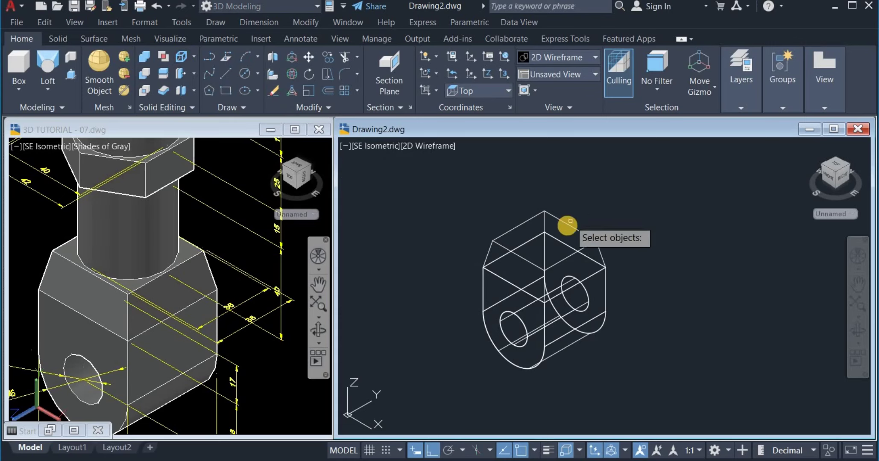
left_click(567, 230, "ctrl")
right_click(647, 200)
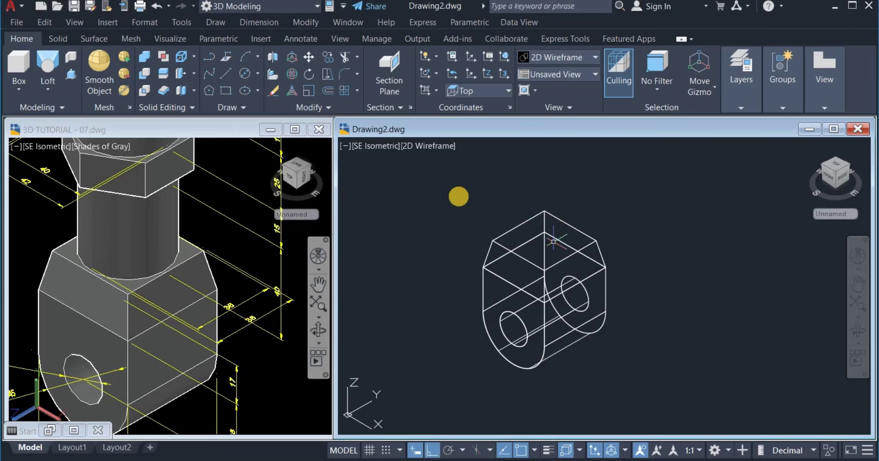
- Join the four extracted edges around the tapered solid's top face into one closed outline
left_click(311, 109)
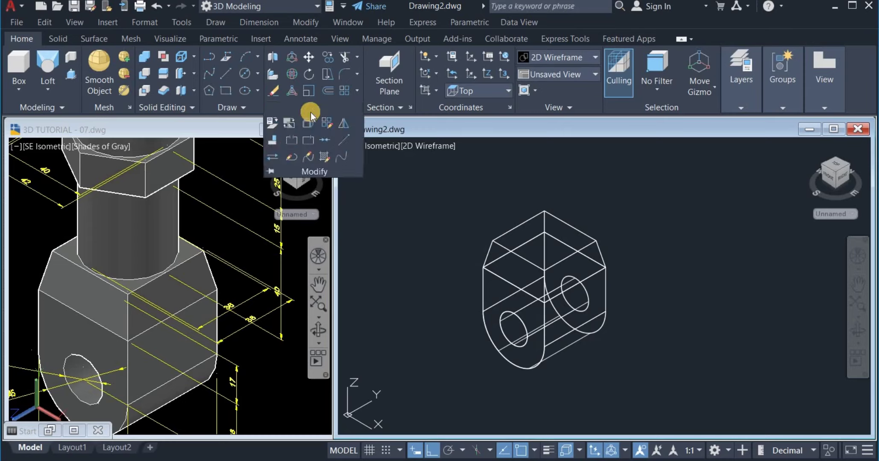
left_click(326, 141)
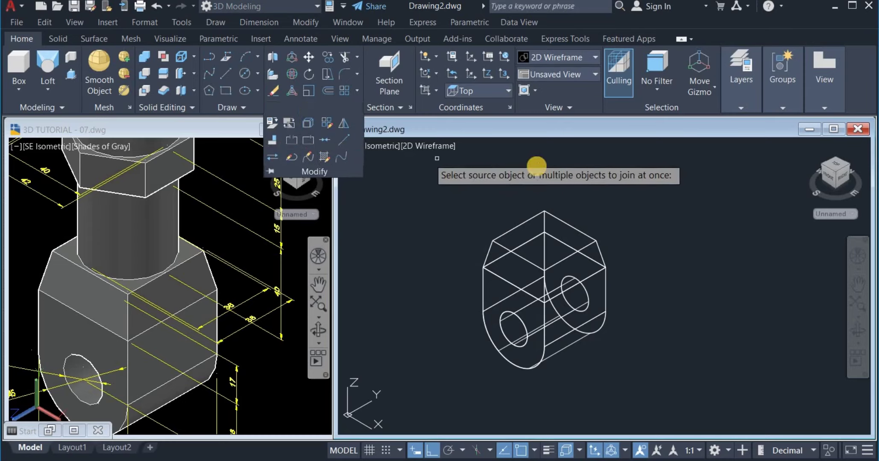
left_click(570, 223)
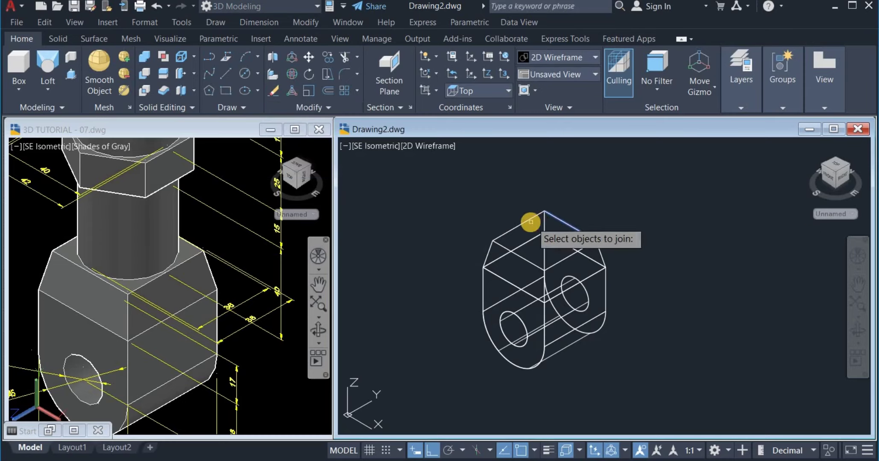
left_click(522, 225)
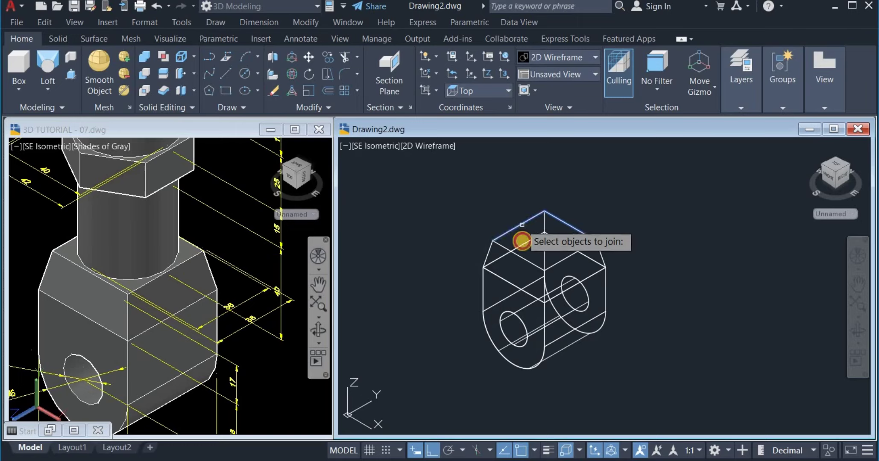
left_click(520, 254)
left_click(562, 258)
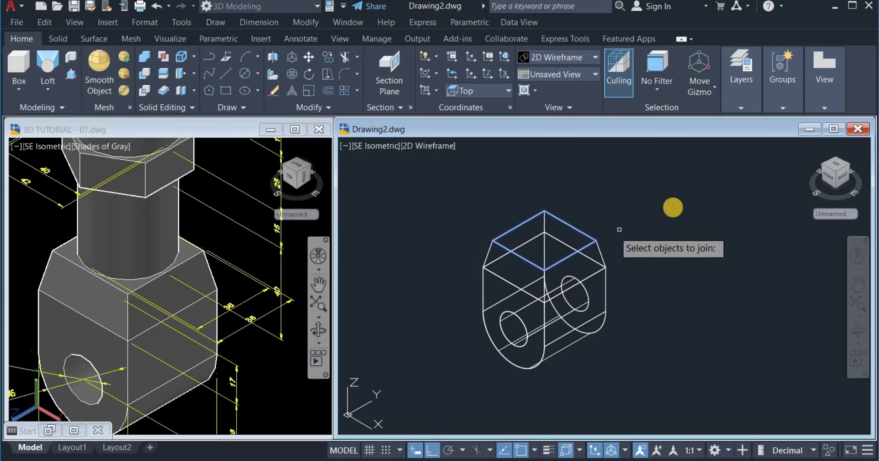
right_click(675, 206)
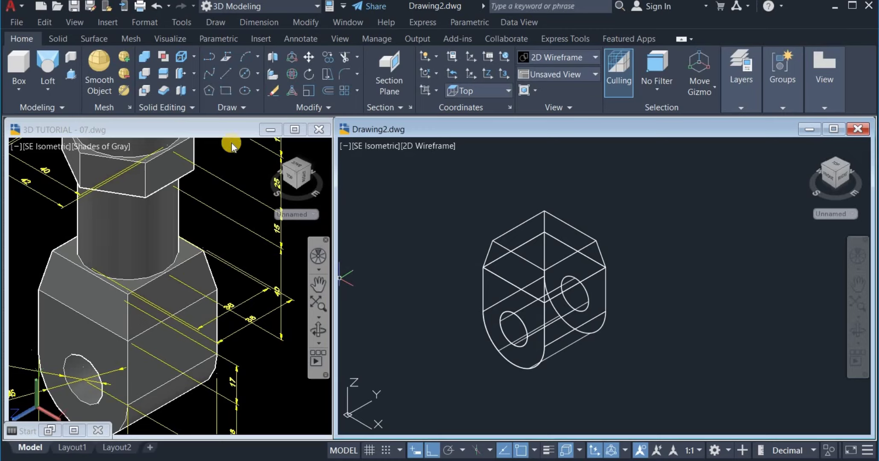
- Draw a circle with a diameter of 36 at the centre of the tapered solid's top face
left_click(258, 76)
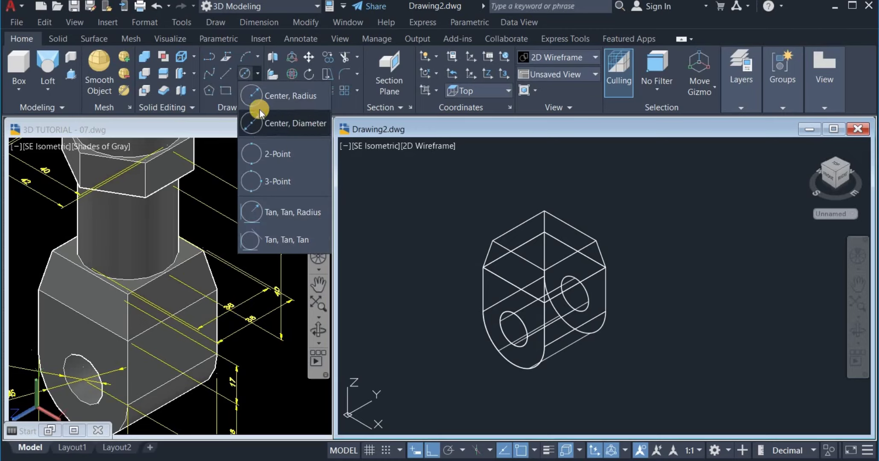
left_click(267, 124)
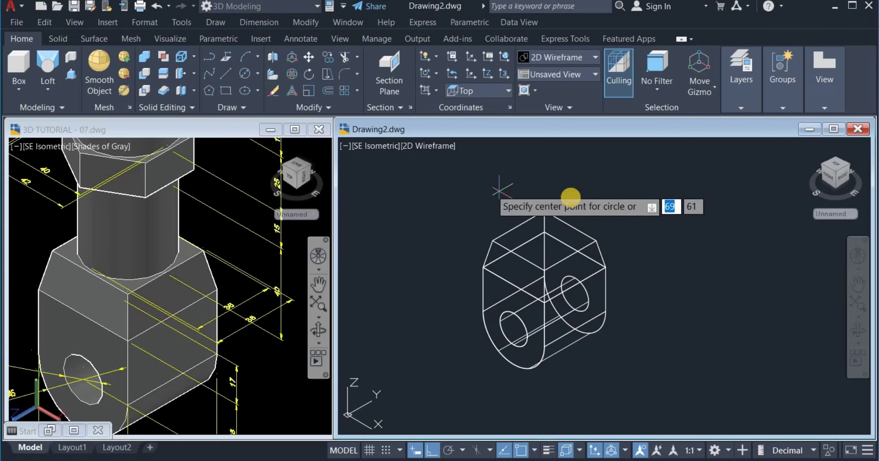
left_click(543, 240)
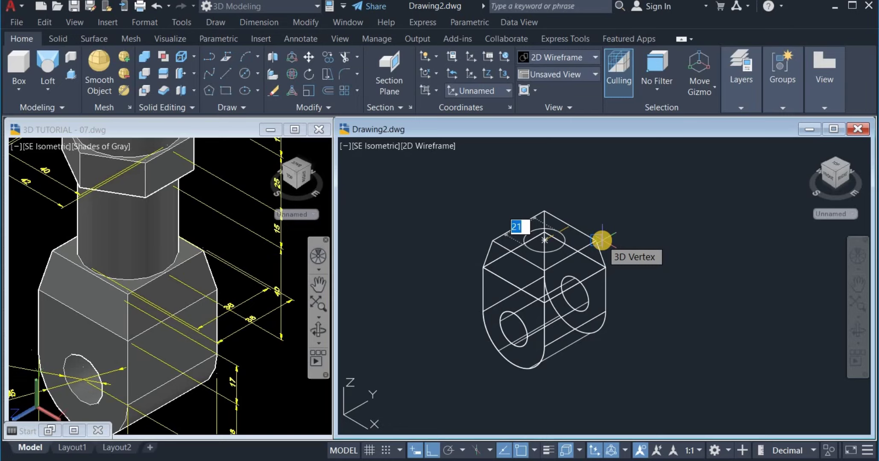
type("36")
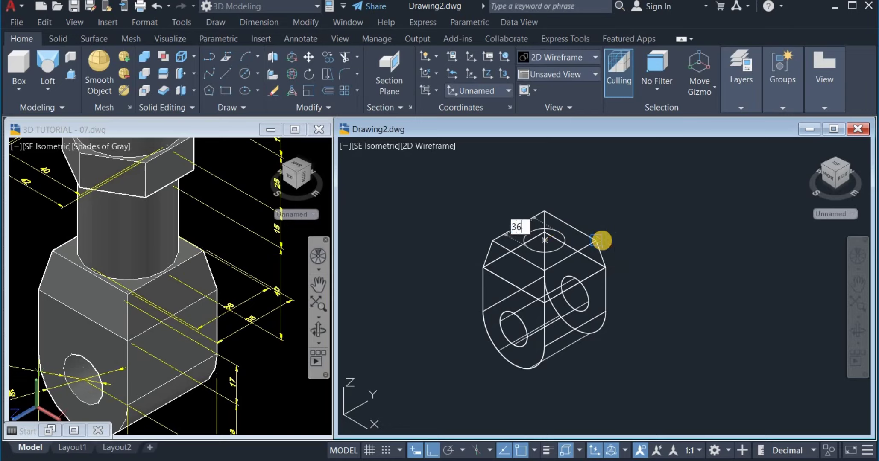
key("Return")
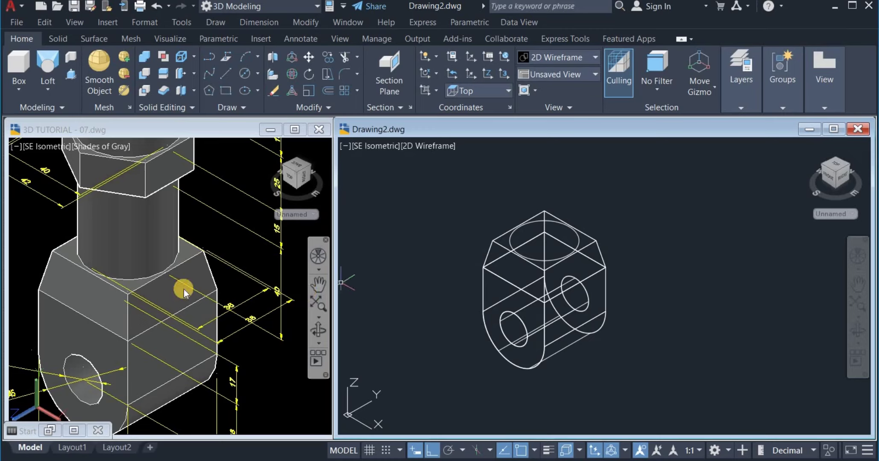
- Check the shaft height in the reference drawing and extrude the circle on the top face upward by 40
left_click(275, 300)
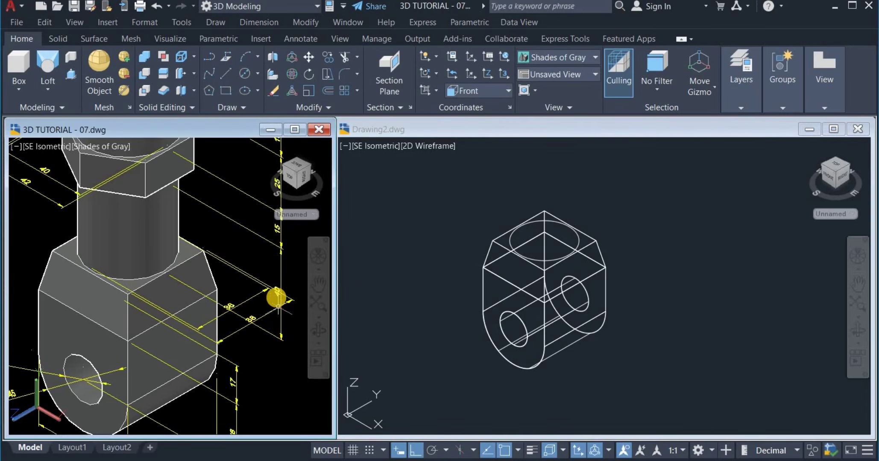
scroll(276, 304, "up", 3)
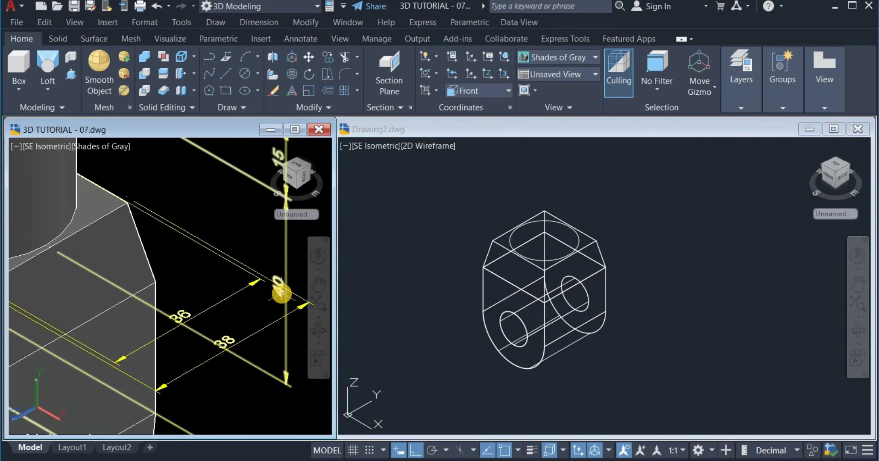
scroll(281, 294, "down", 2)
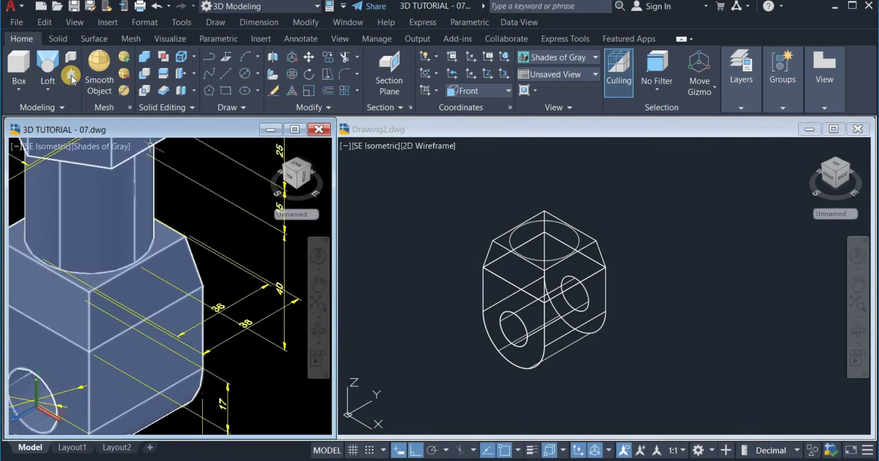
left_click(71, 75)
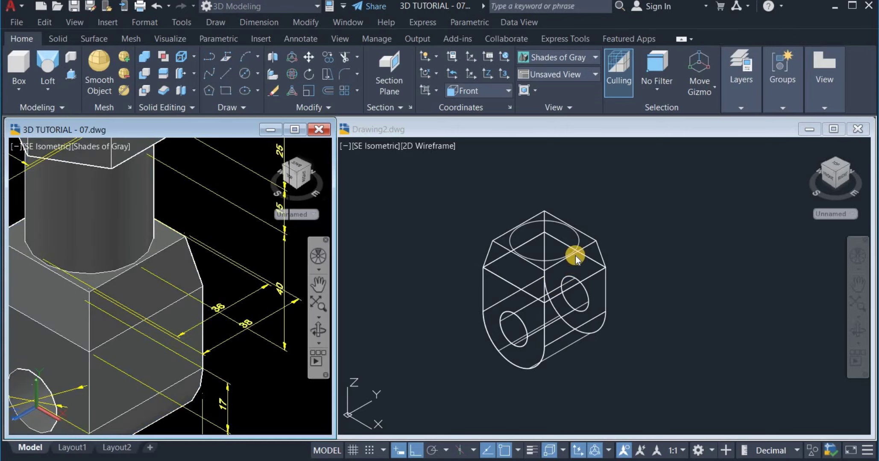
left_click(553, 196)
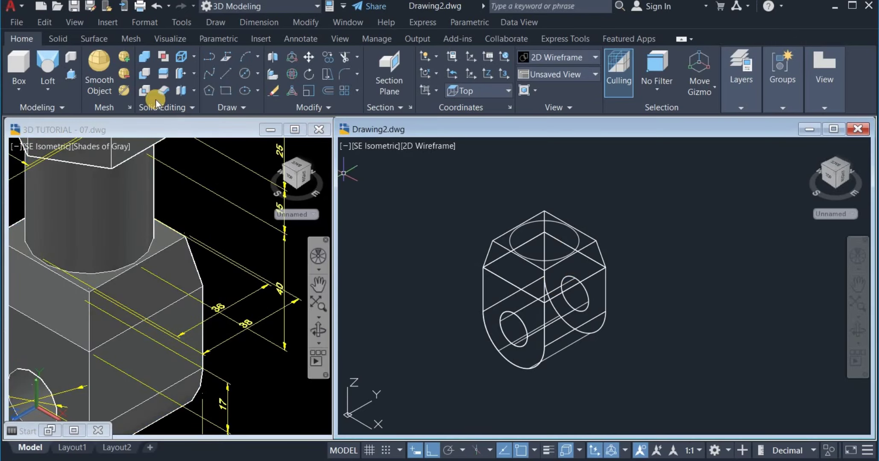
left_click(72, 75)
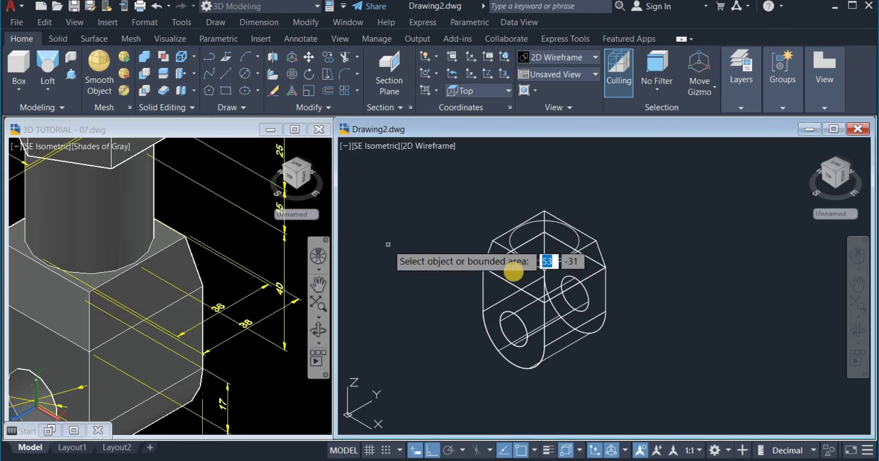
left_click(576, 239)
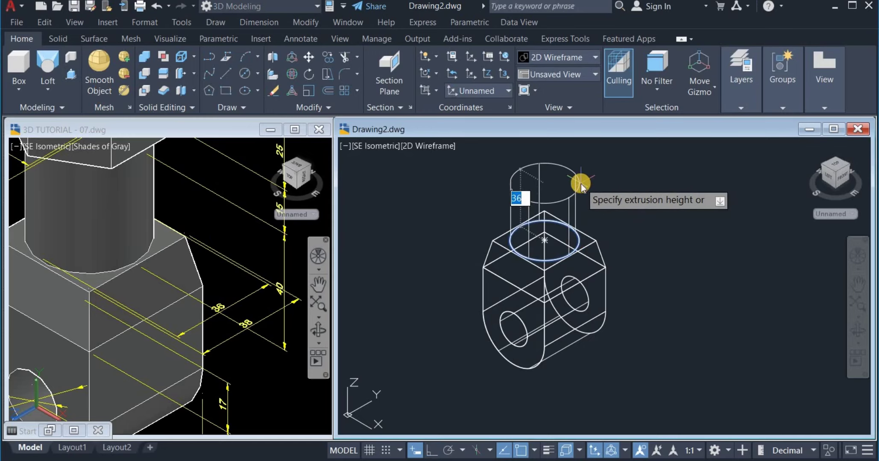
type("40")
key("Return")
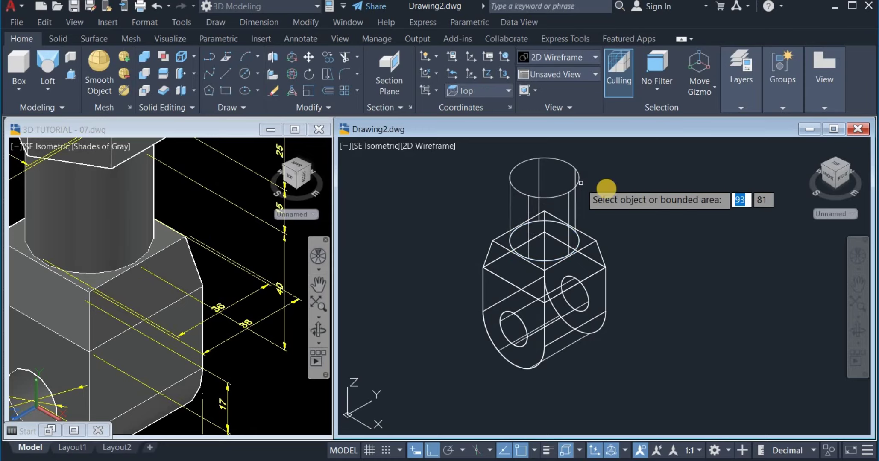
right_click(634, 197)
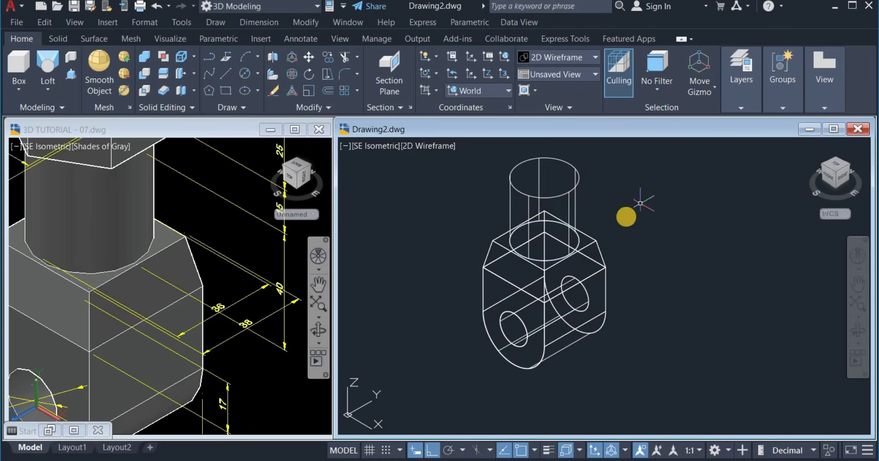
- Check the hexagonal collar in the reference drawing and draw a circle with a diameter of 42 in empty space beside the model
middle_click_drag(626, 217, 662, 246)
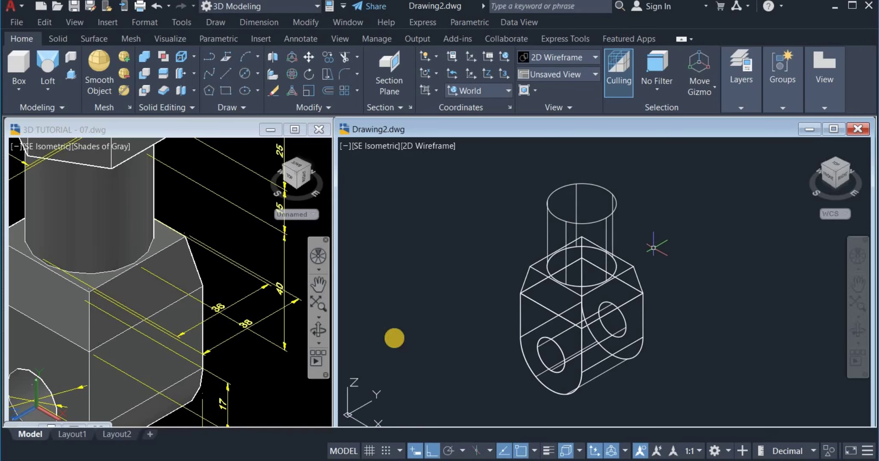
left_click(118, 245)
scroll(123, 246, "down", 3)
middle_click_drag(123, 246, 182, 300)
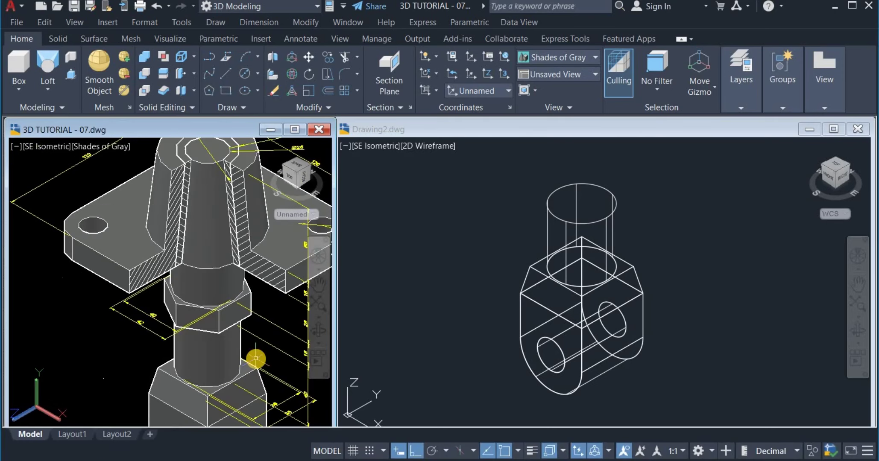
left_click(221, 359)
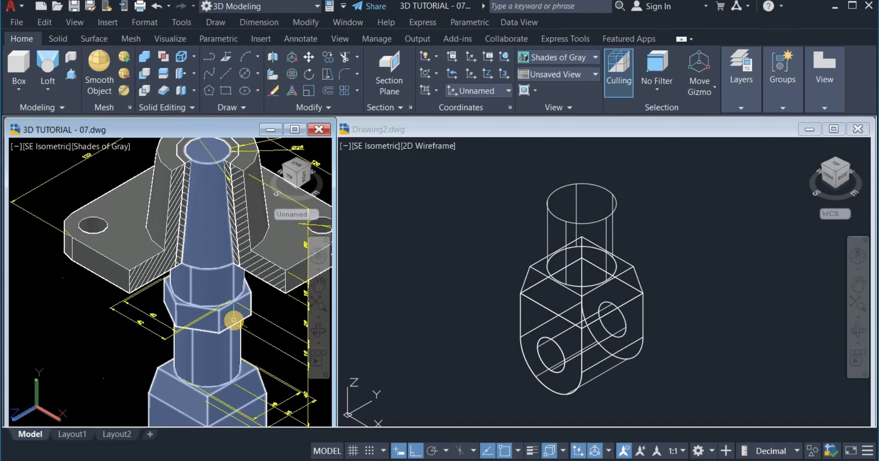
key("Escape")
key("ctrl+Tab")
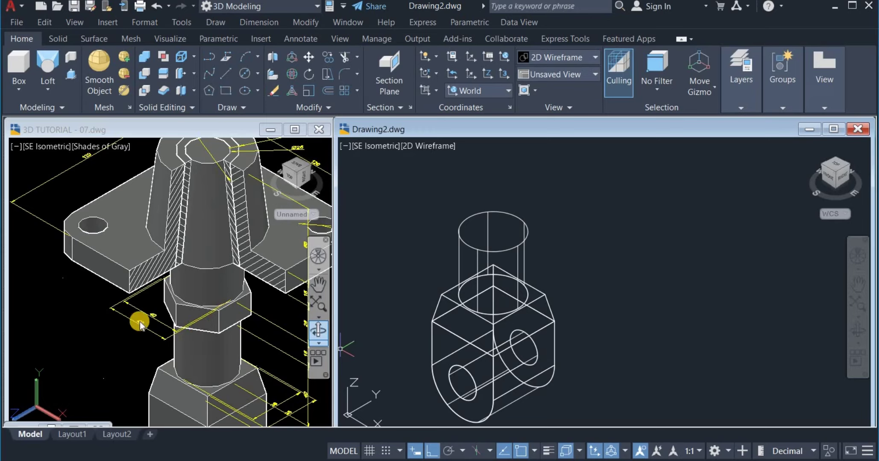
left_click(256, 75)
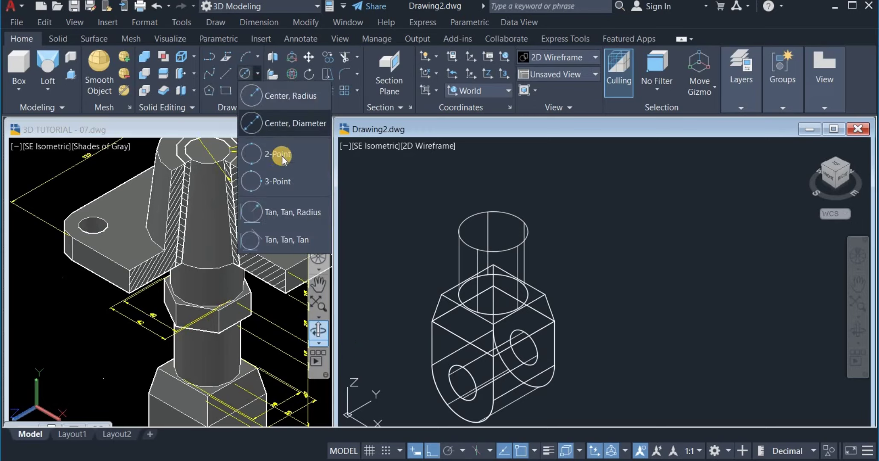
left_click(305, 127)
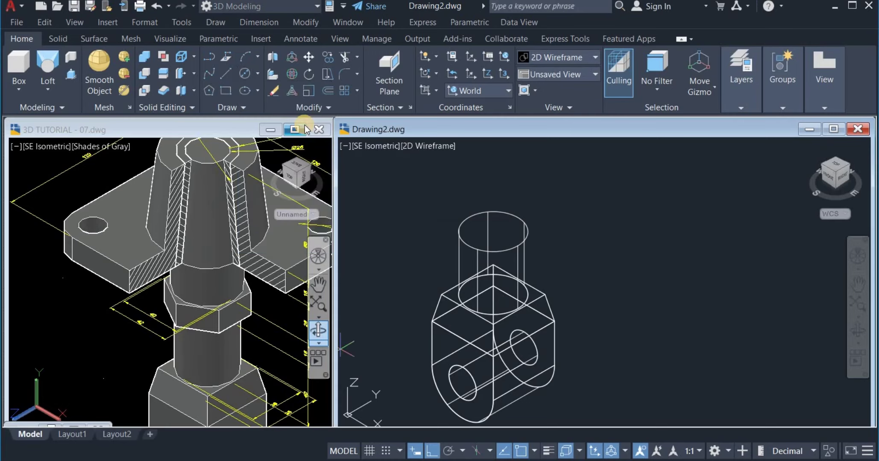
left_click(666, 264)
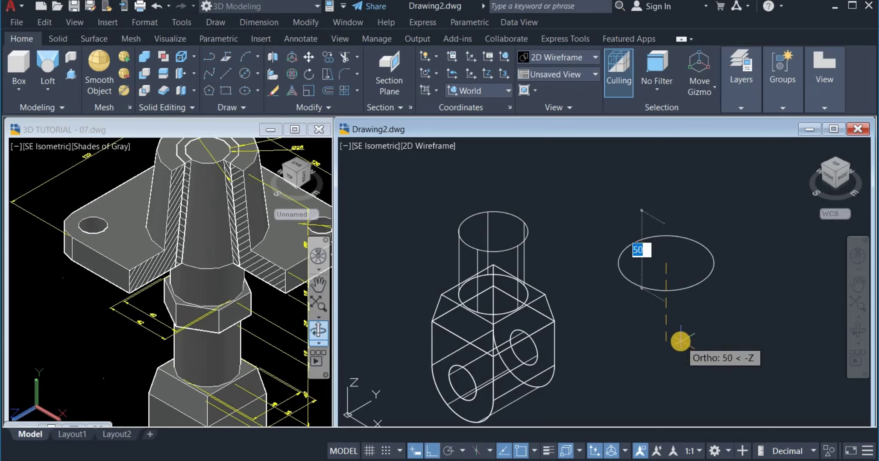
type("42")
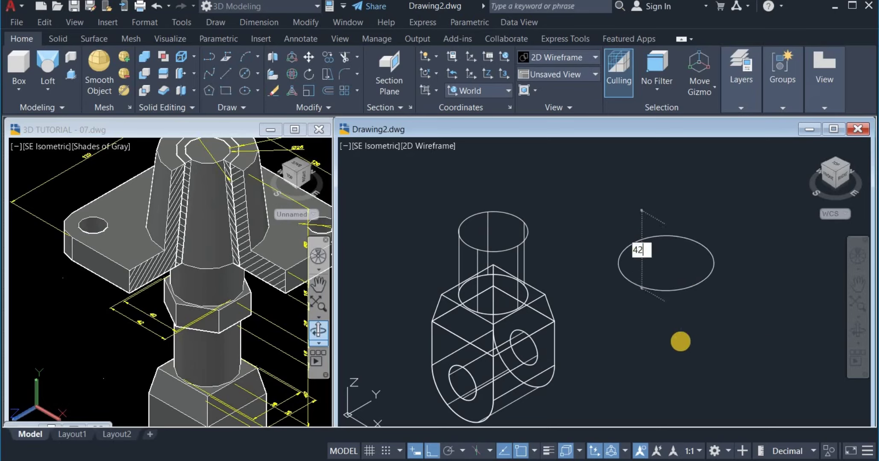
key("Return")
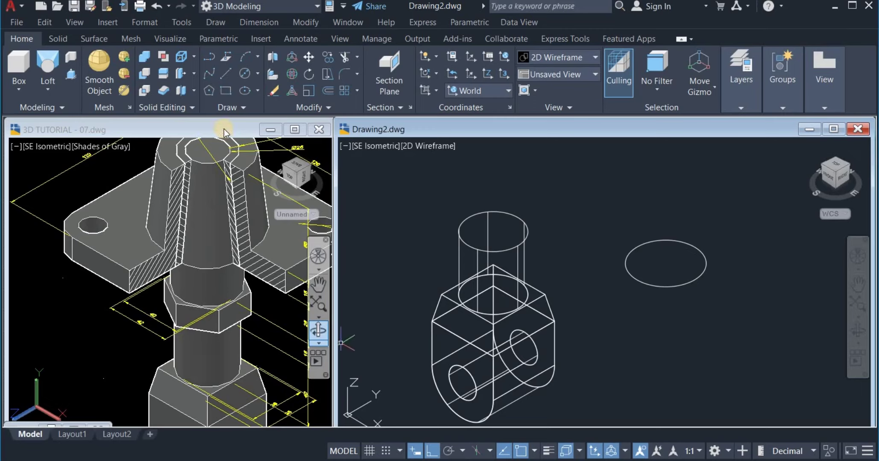
- Draw a six-sided polygon circumscribed about the 42-diameter circle, sharing its centre and radius
left_click(209, 91)
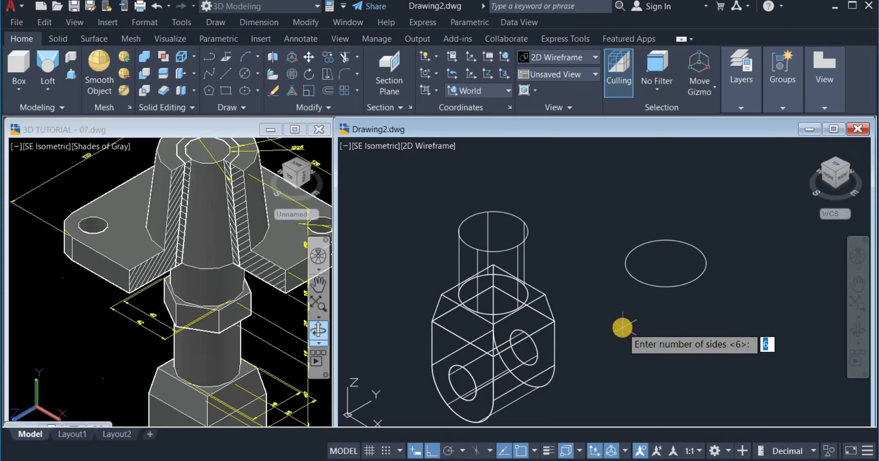
type("6")
key("Return")
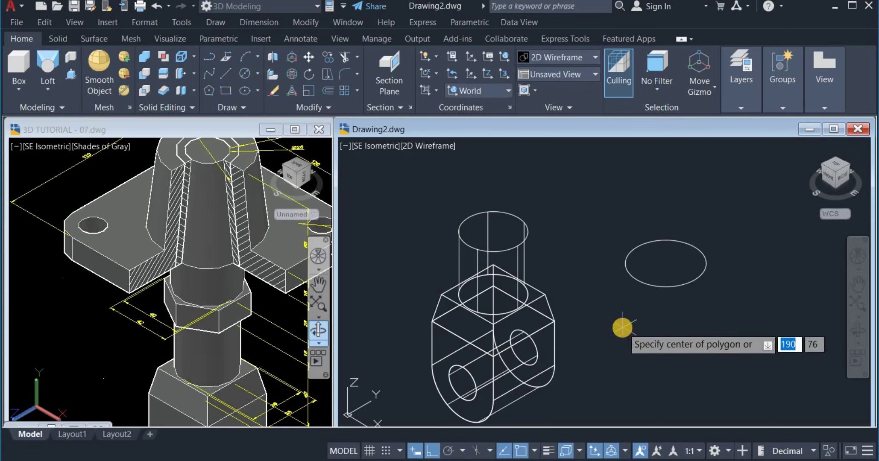
left_click(666, 264)
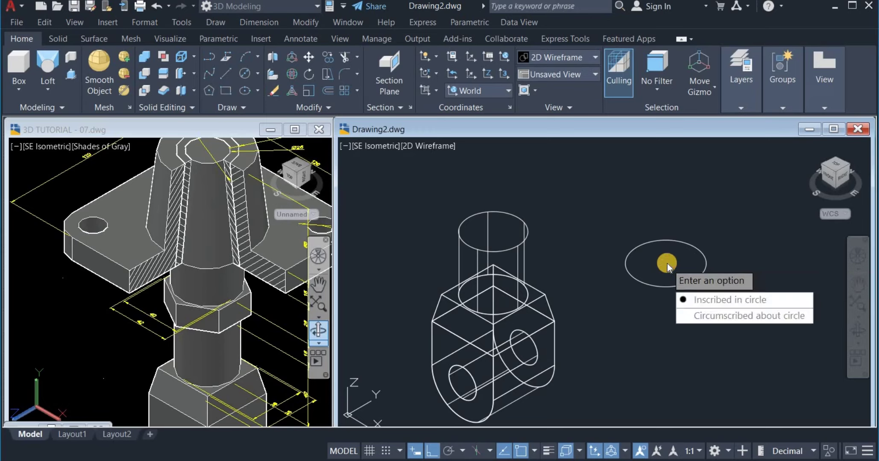
left_click(694, 316)
scroll(672, 251, "up", 4)
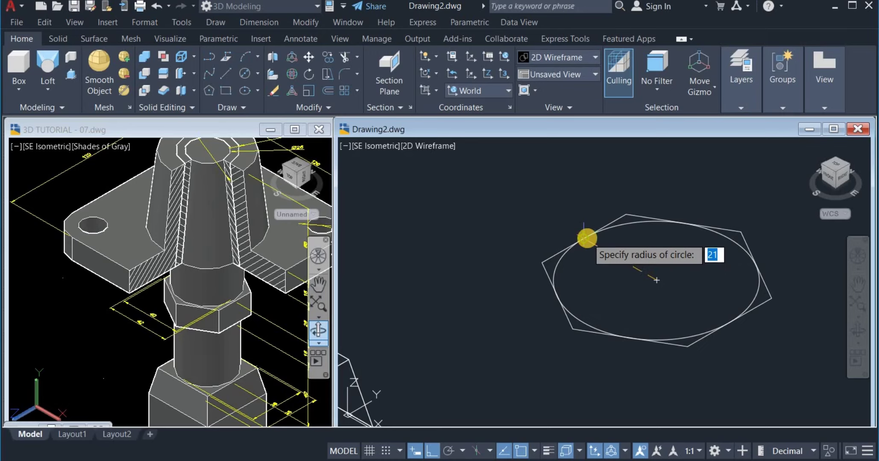
left_click(587, 237)
scroll(562, 242, "down", 4)
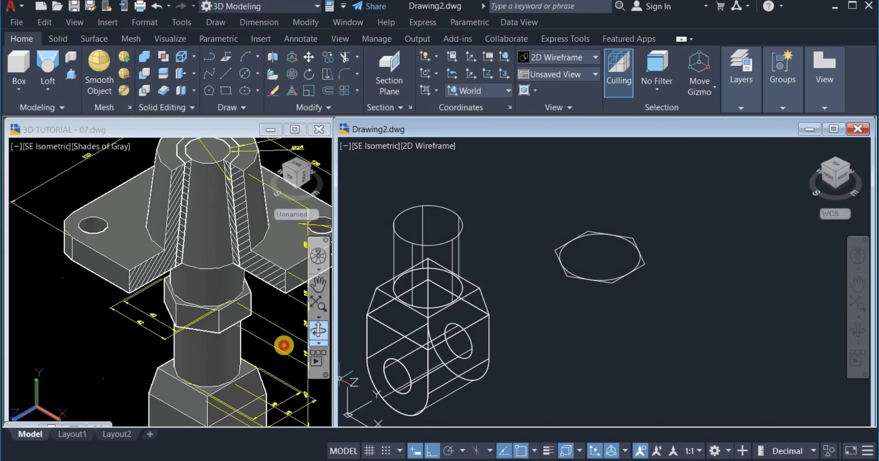
- Check the hexagonal collar's height in the reference drawing and extrude the hexagon upward by 15
left_click(281, 348)
middle_click_drag(281, 349, 218, 332)
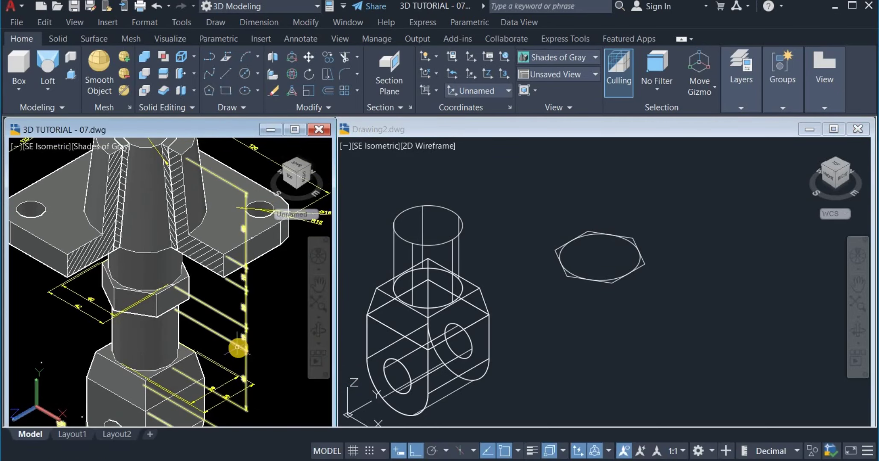
scroll(239, 347, "up", 4)
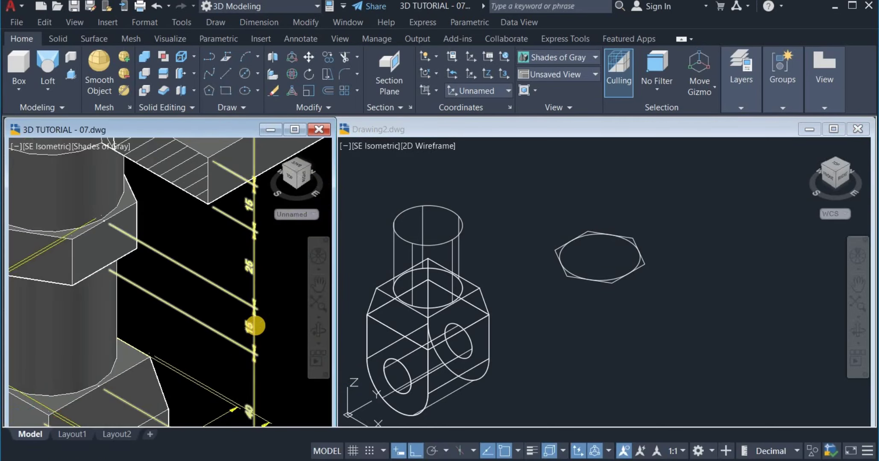
scroll(255, 326, "down", 2)
middle_click_drag(255, 326, 256, 332)
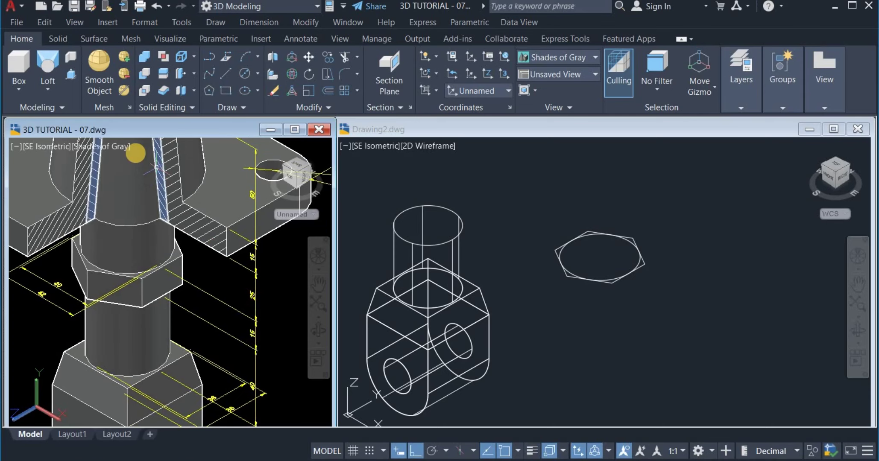
left_click(137, 154)
key("Escape")
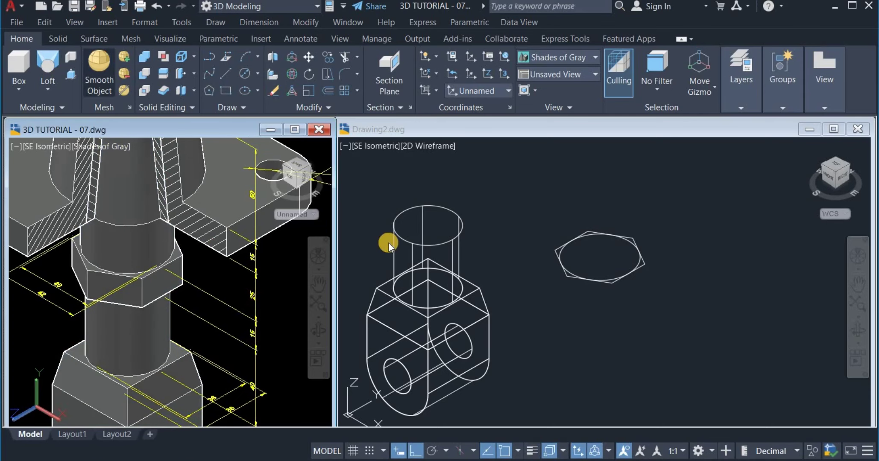
left_click(534, 270)
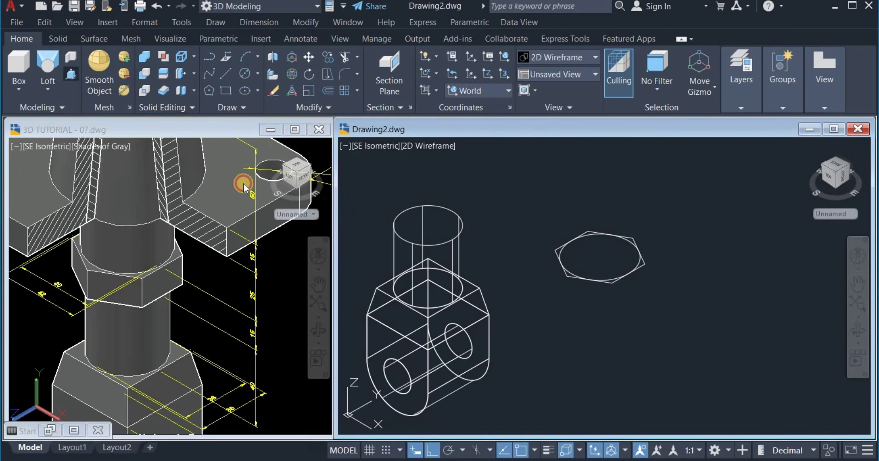
left_click(613, 283)
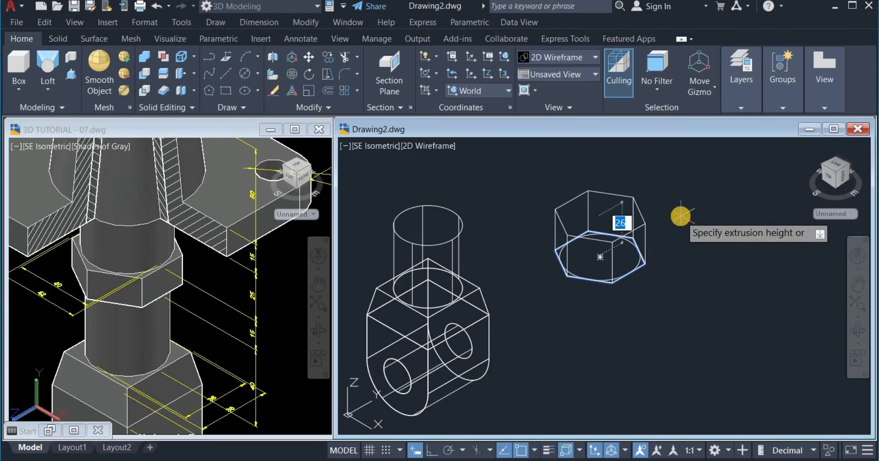
type("15")
key("Return")
key("Return")
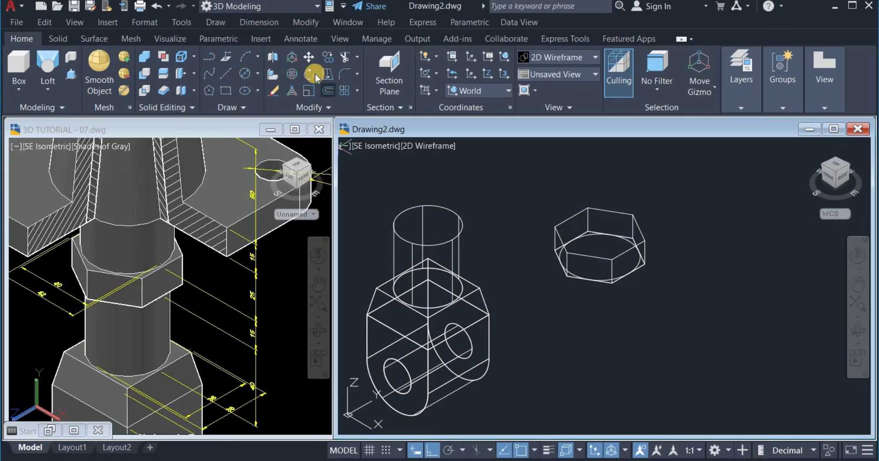
- Move the hexagonal collar and its base circle from the circle's centre to the centre of the shaft's top face
left_click(308, 57)
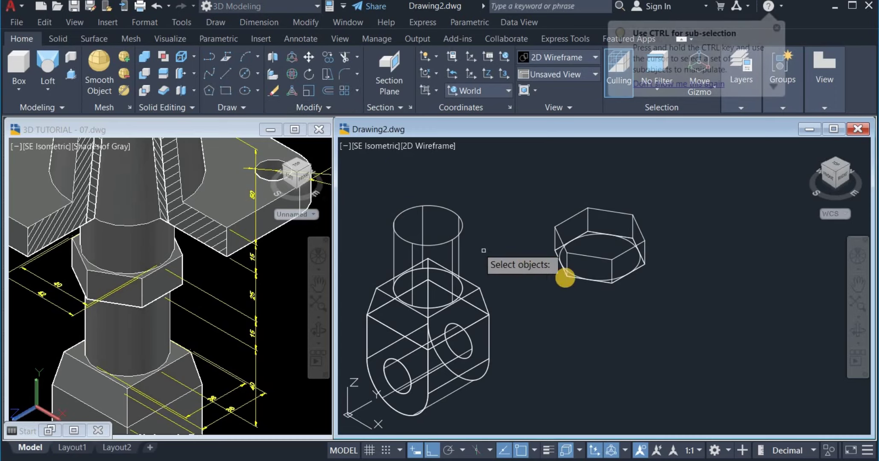
left_click(648, 277)
left_click(613, 234)
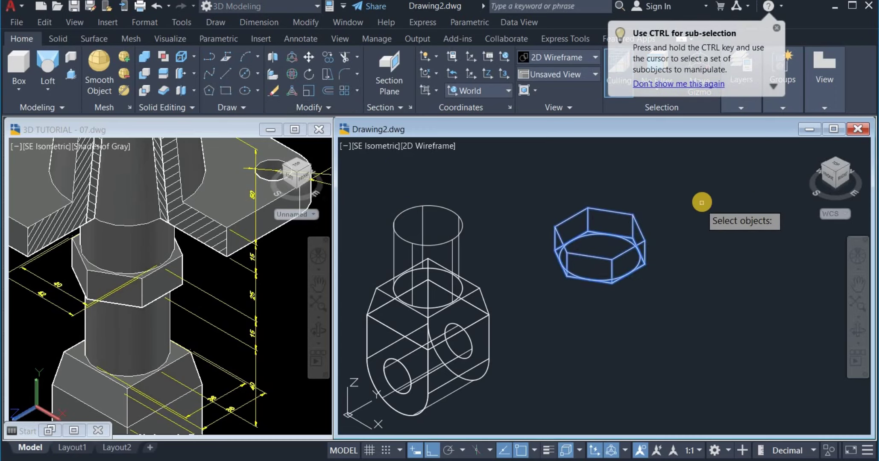
key("Return")
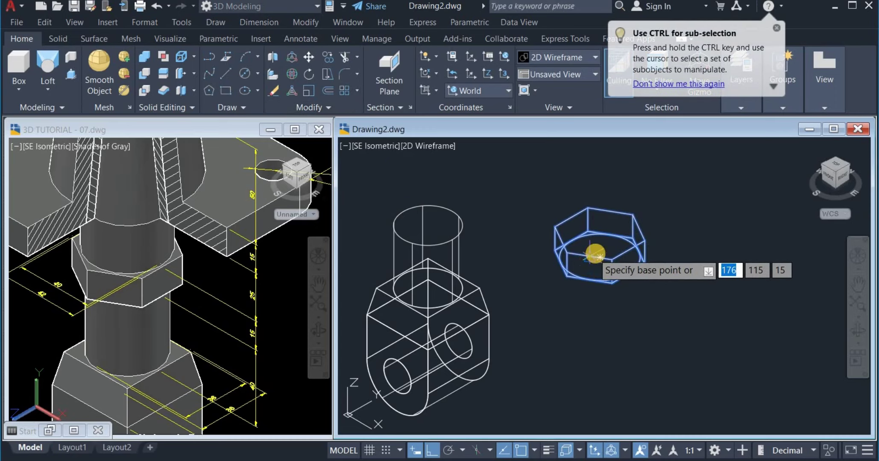
left_click(599, 256)
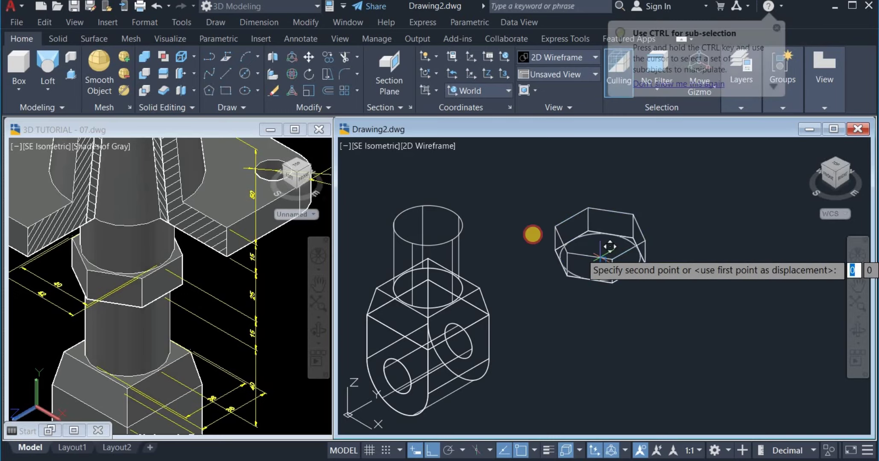
left_click(428, 227)
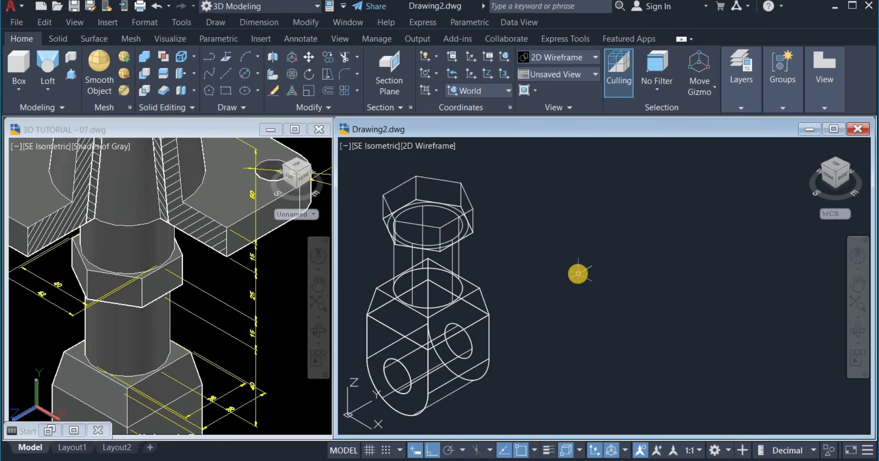
- Extract the edges of the hexagonal collar solid
key("ctrl+Tab")
left_click(553, 301)
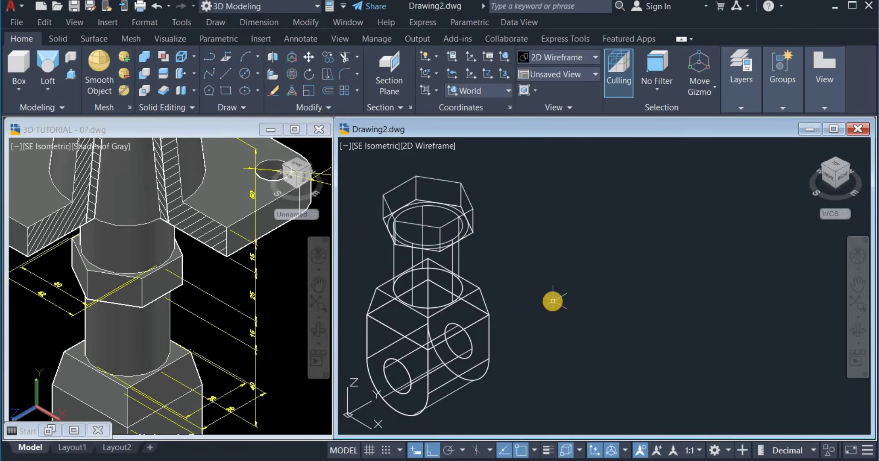
middle_click_drag(552, 301, 658, 324)
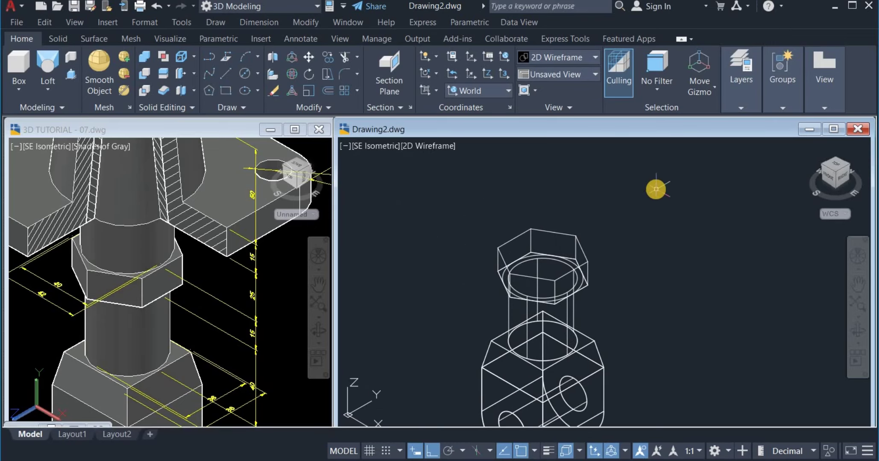
key("ctrl+z")
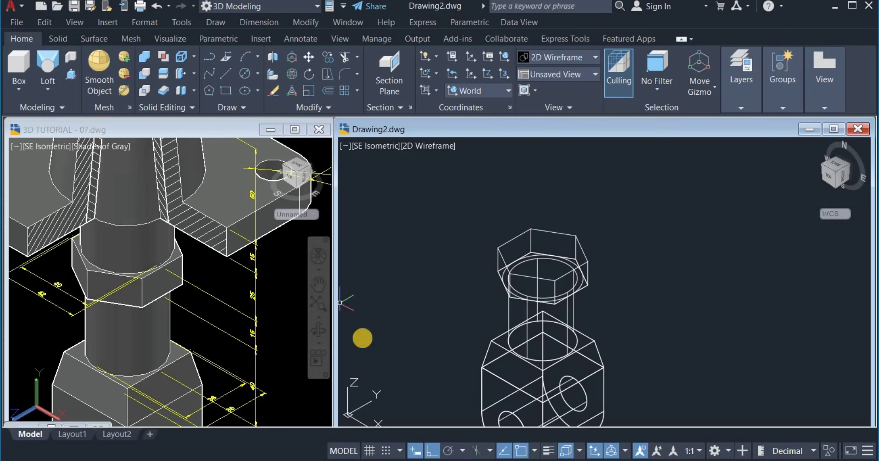
mouse_move(558, 231)
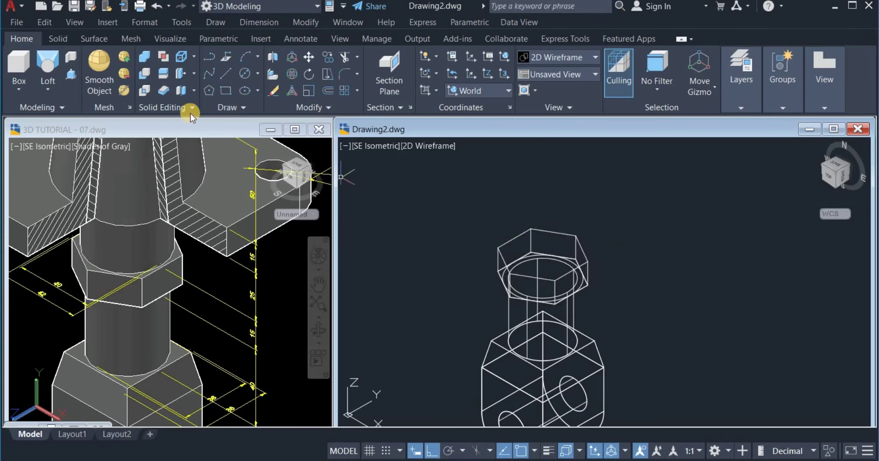
left_click(182, 59)
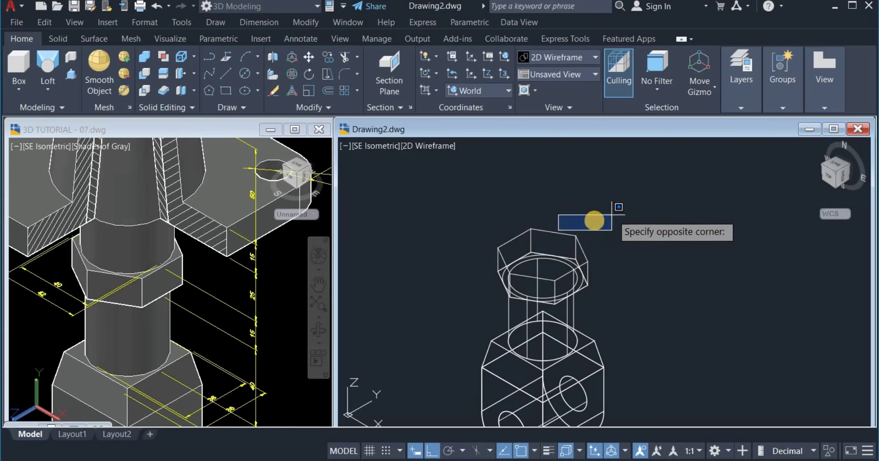
left_click(589, 220)
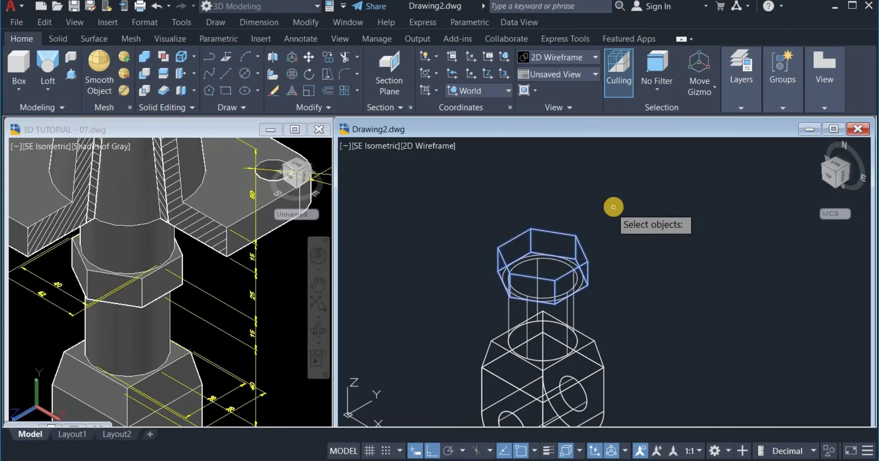
key("Return")
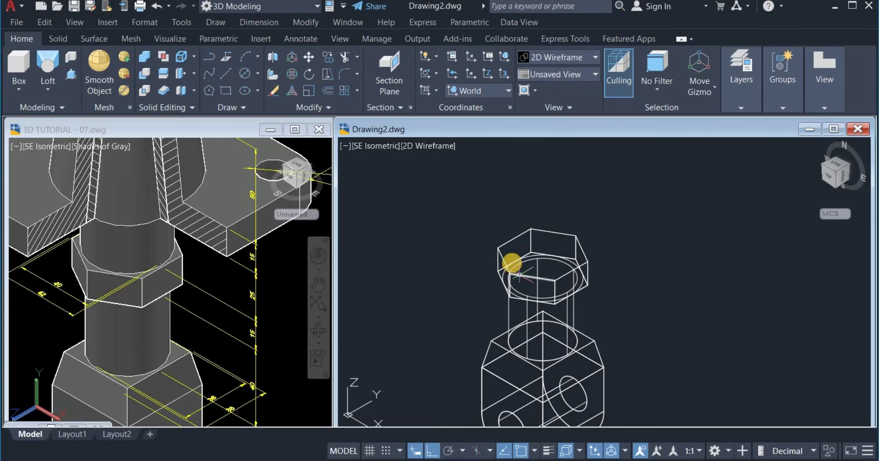
- Join the six extracted edges around the hexagonal collar's top face into one closed outline
left_click(310, 108)
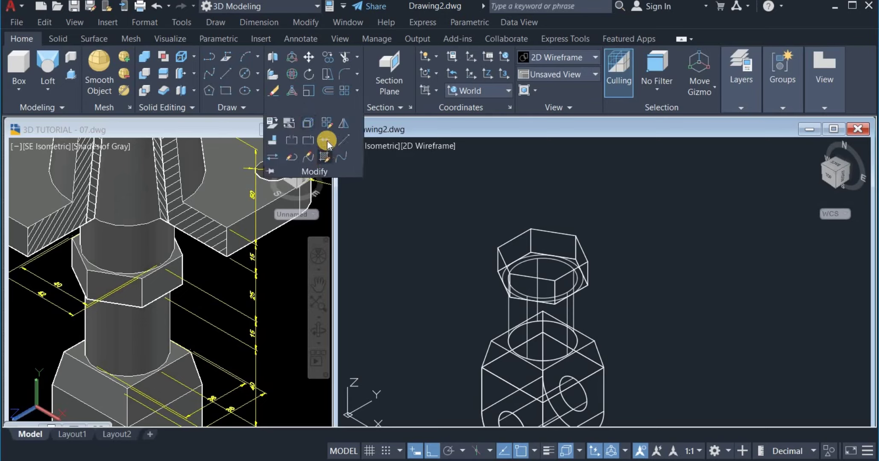
left_click(327, 141)
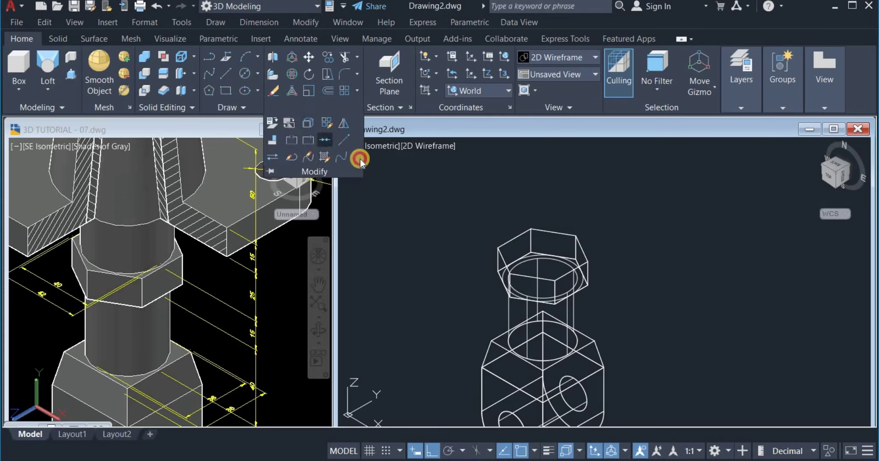
left_click(544, 232)
left_click(517, 238)
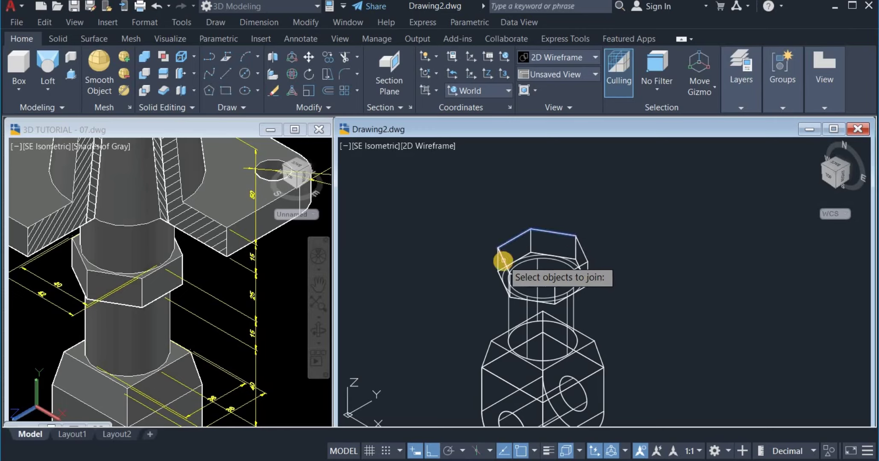
left_click(503, 260)
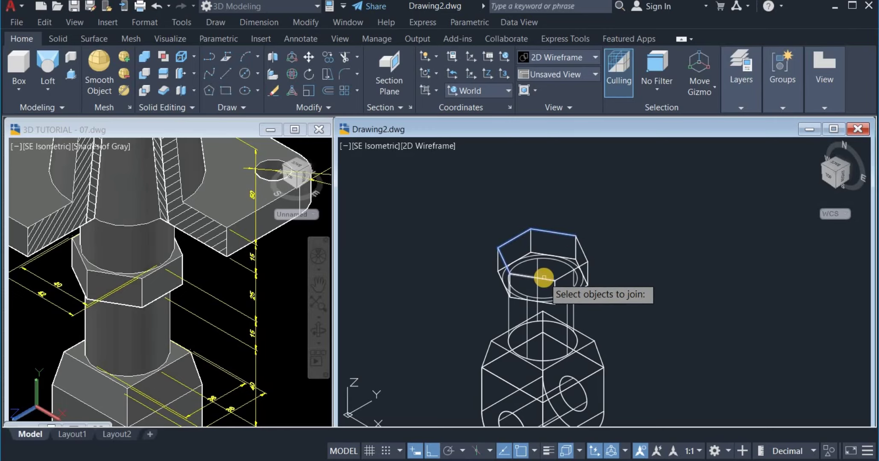
left_click(544, 278)
left_click(563, 276)
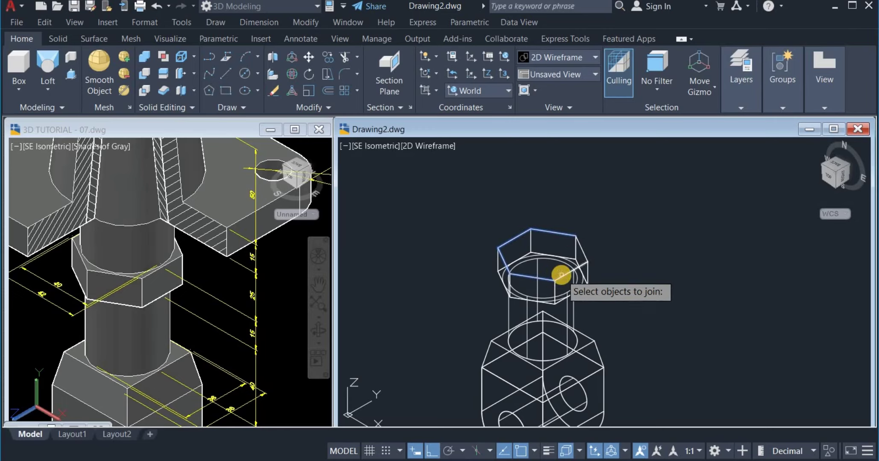
left_click(579, 251)
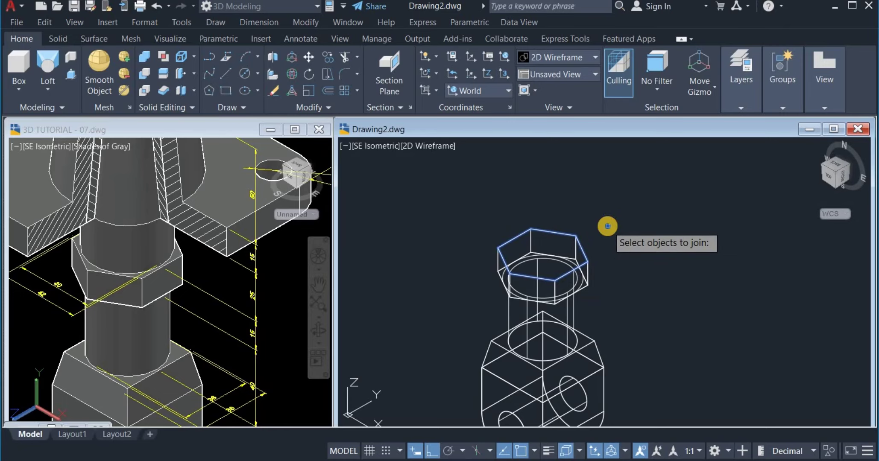
key("Return")
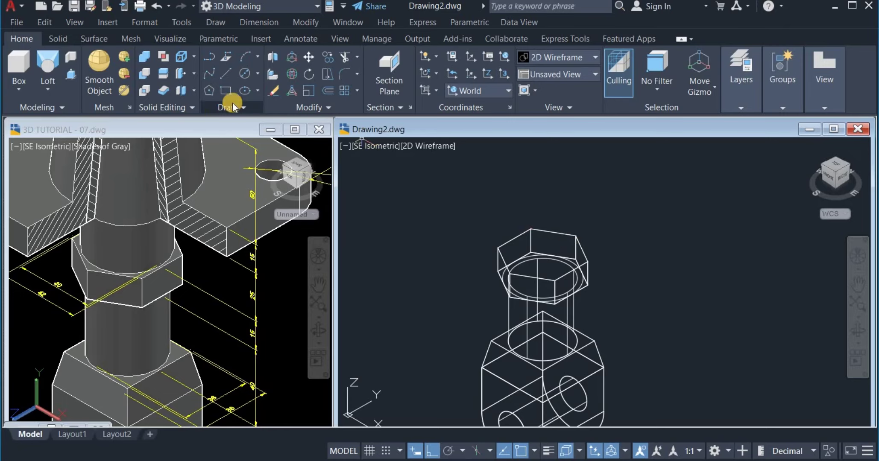
- Draw a circle of diameter 40 centred on the hexagonal collar's top face
left_click(246, 73)
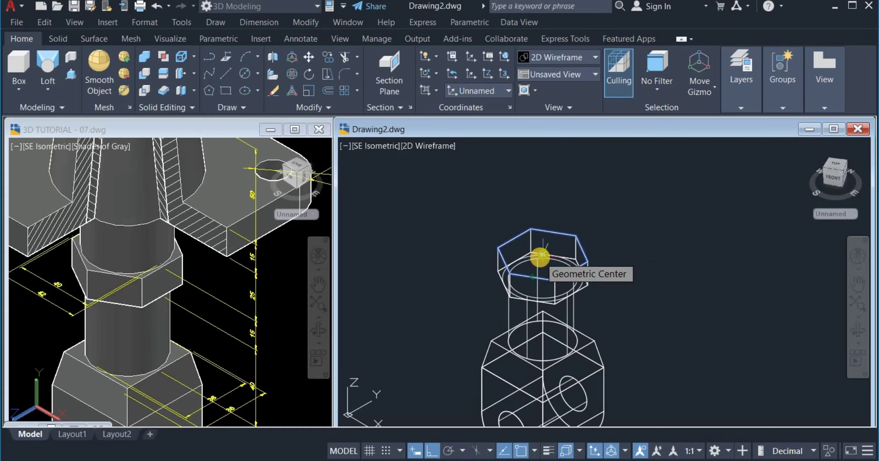
left_click(540, 256)
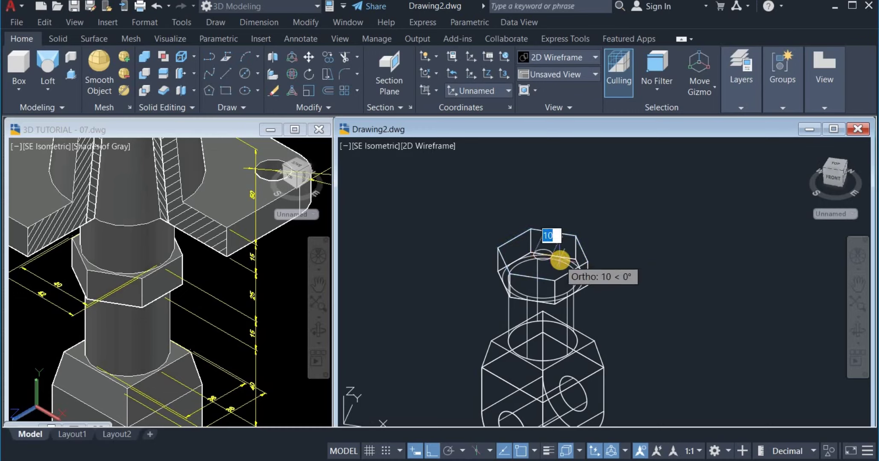
type("d")
key("Return")
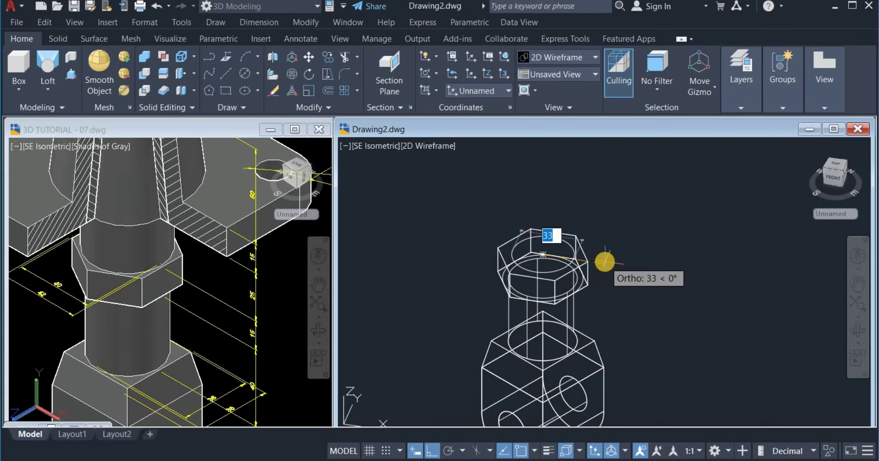
type("4")
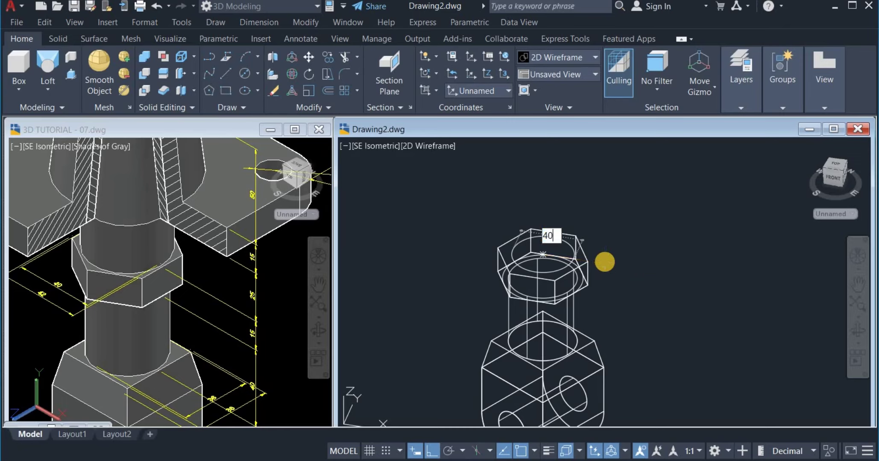
type("0")
key("Return")
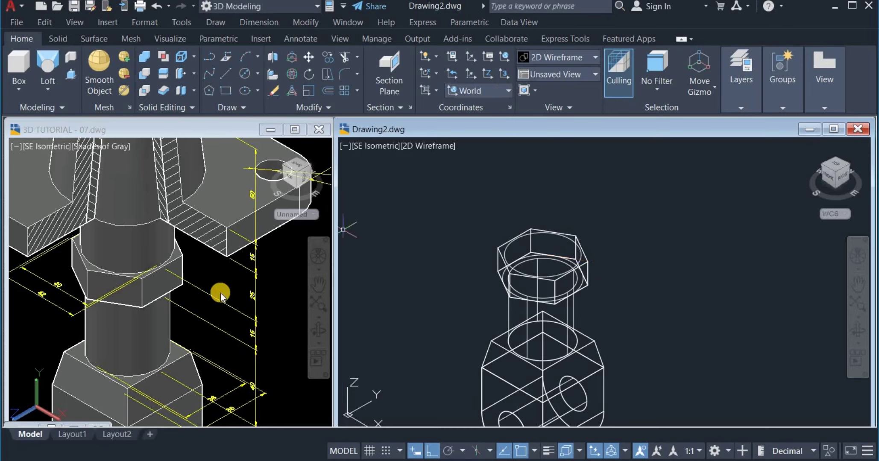
- Check the height of the section above the collar in the reference drawing and extrude the circle upward by 25
left_click(282, 333)
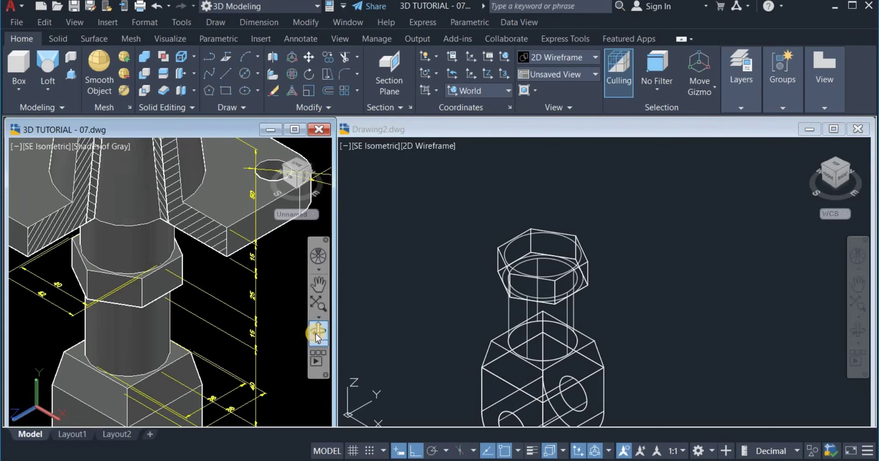
left_click(317, 329)
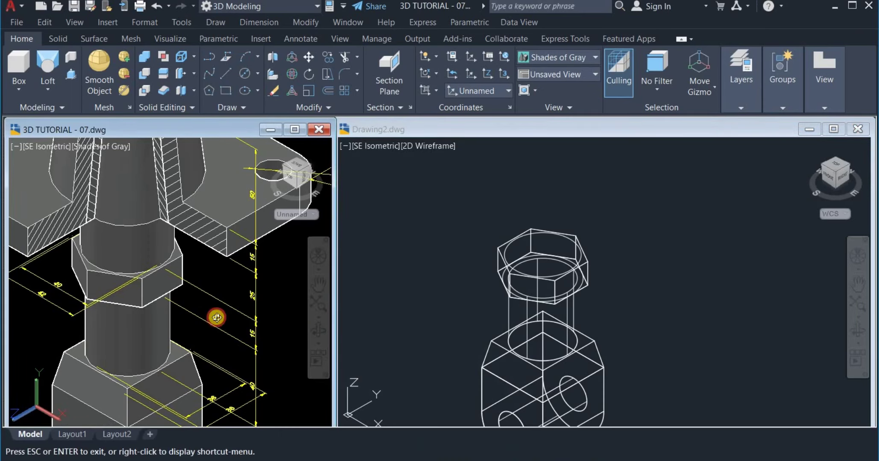
left_click_drag(215, 314, 234, 290)
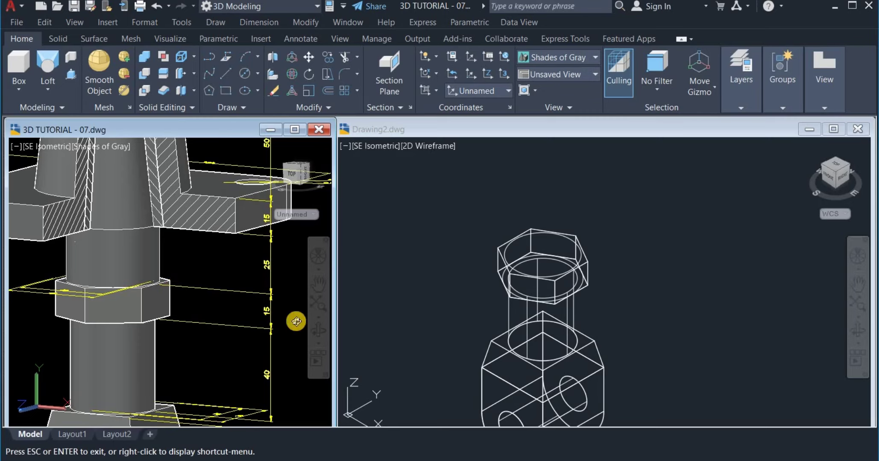
left_click_drag(267, 268, 263, 290)
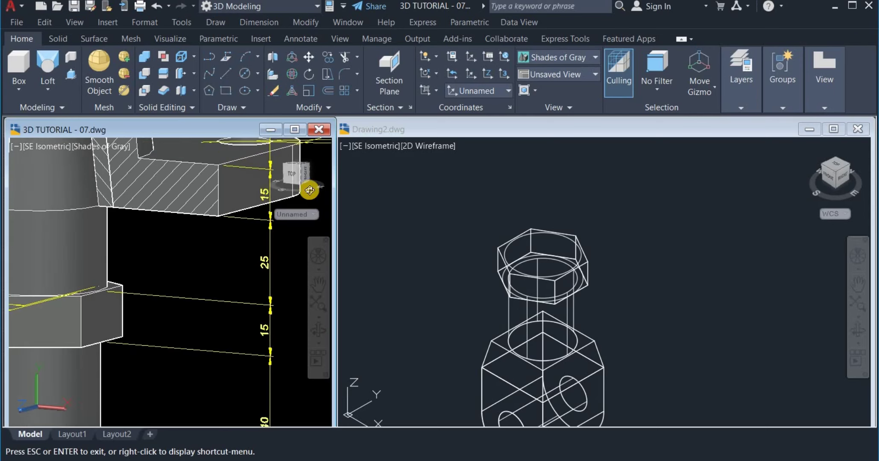
left_click(407, 230)
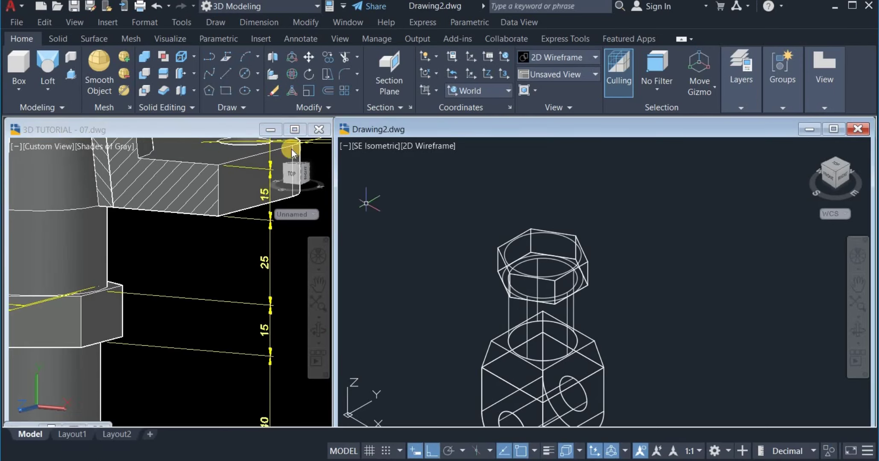
left_click(72, 76)
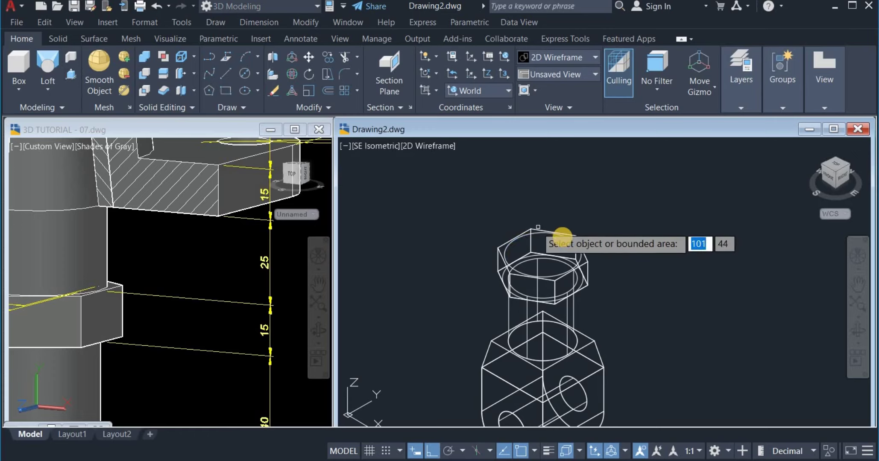
left_click(567, 240)
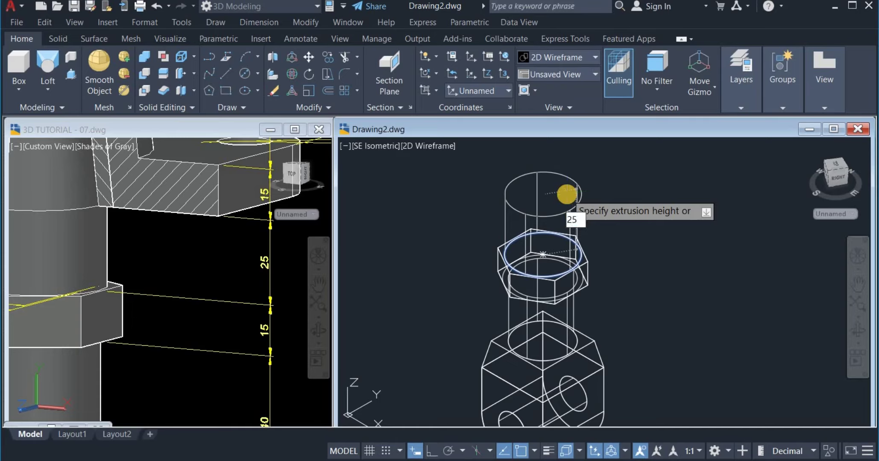
key("Return")
key("Escape")
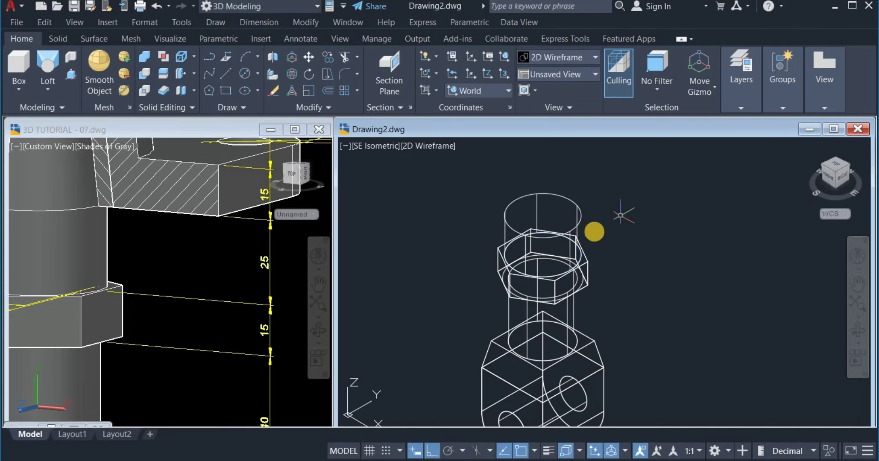
- Check the flange and cone heights in the reference drawing and draw a 65-long vertical line up from the centre of the cylinder's top face
scroll(594, 232, "down", 2)
left_click(236, 220)
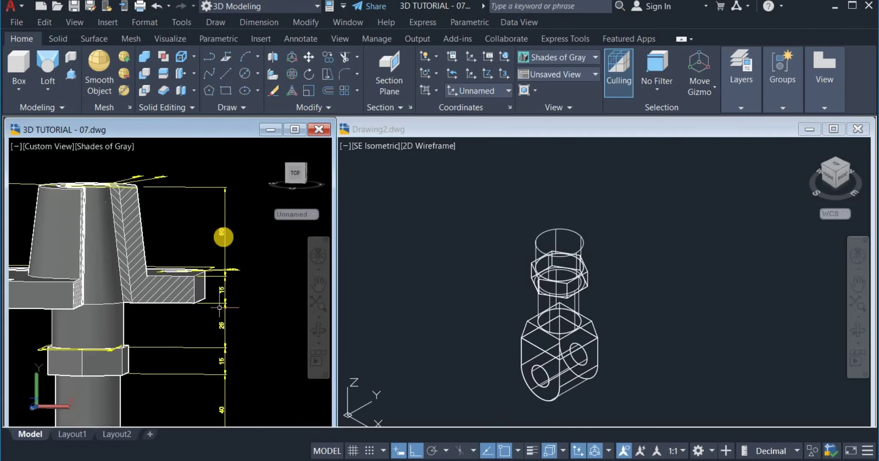
left_click(222, 190)
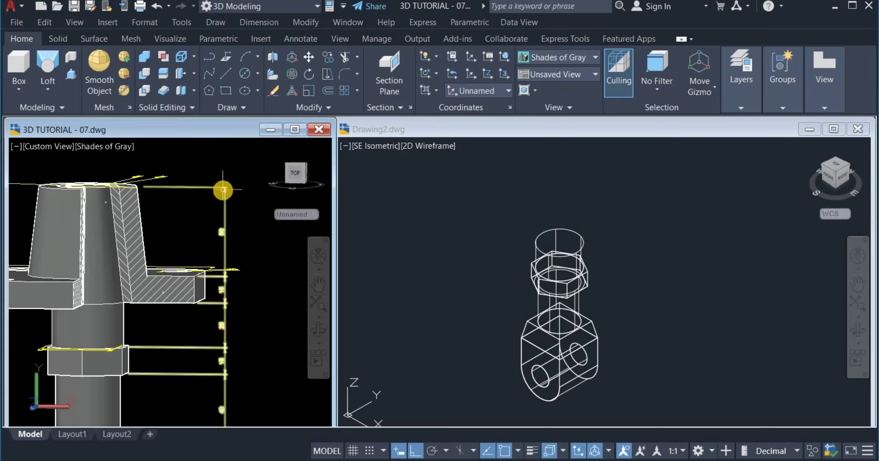
key("Escape")
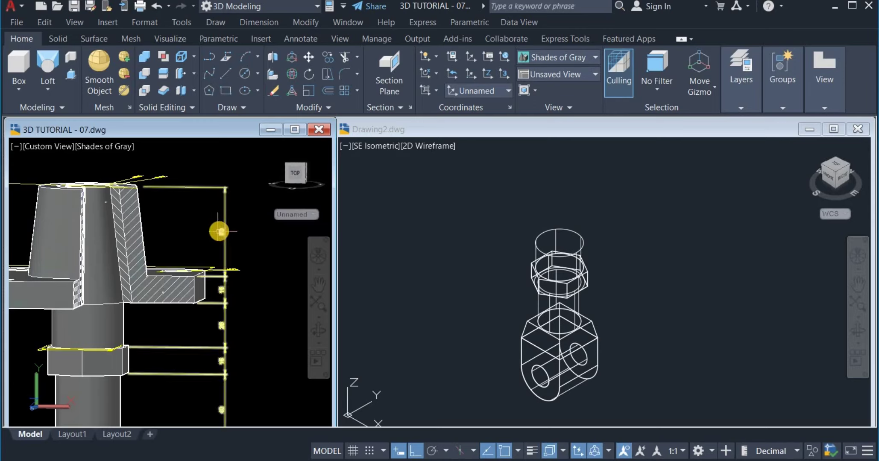
left_click(220, 302)
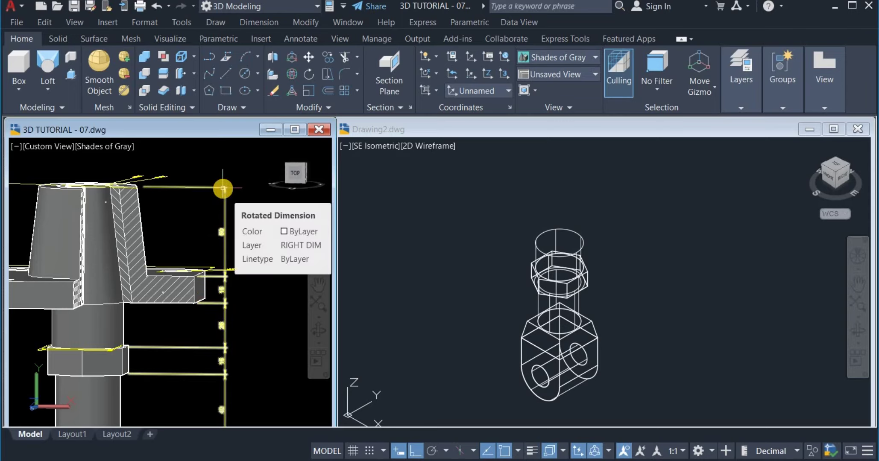
key("Escape")
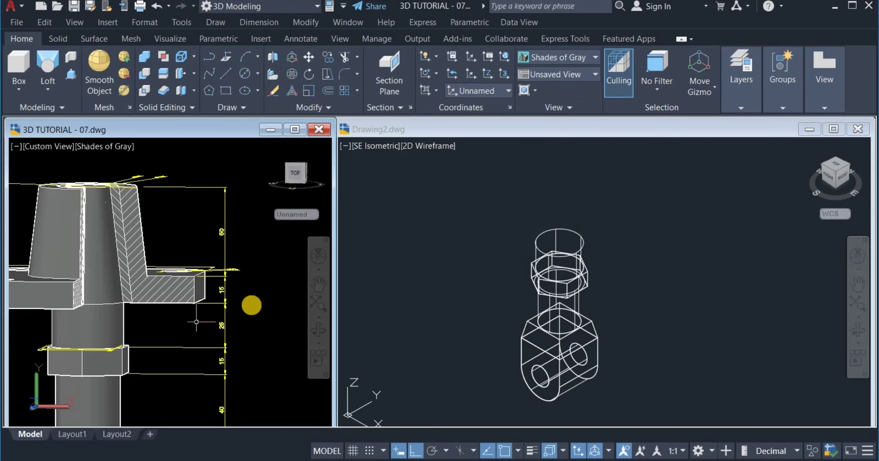
left_click(550, 180)
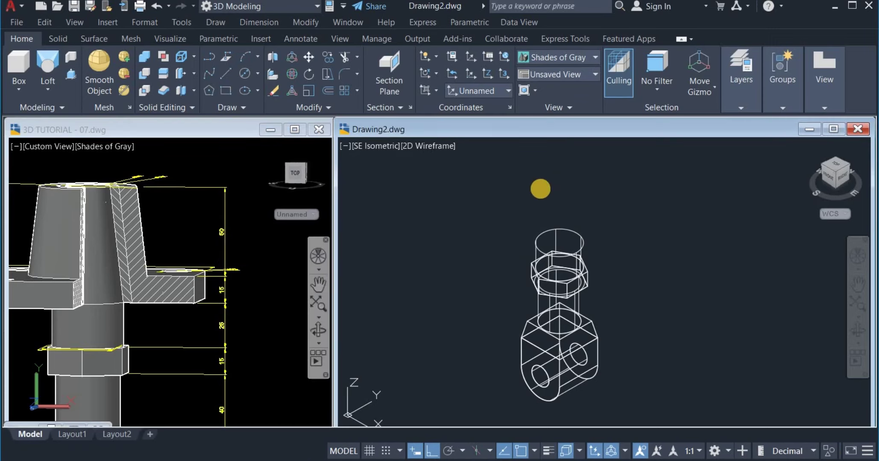
left_click(226, 73)
scroll(563, 218, "up", 4)
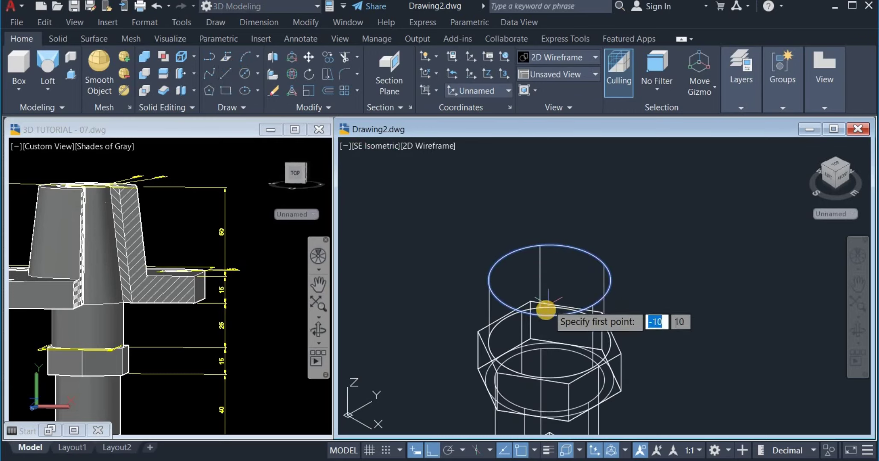
left_click(548, 280)
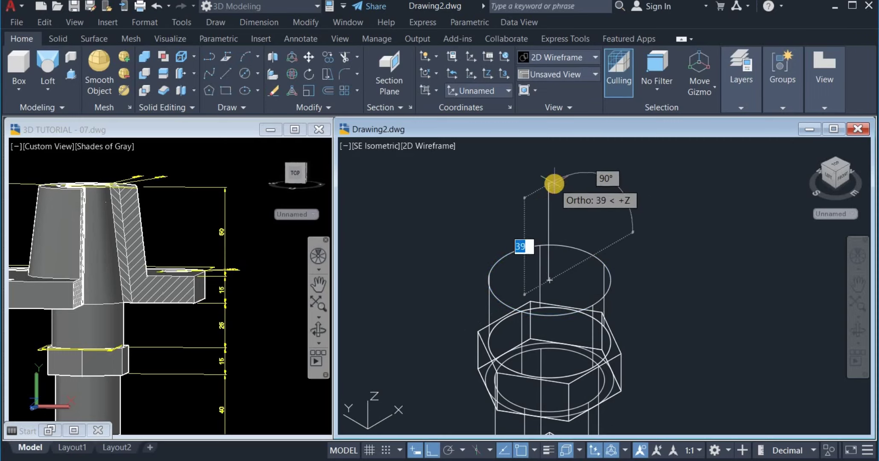
type("6")
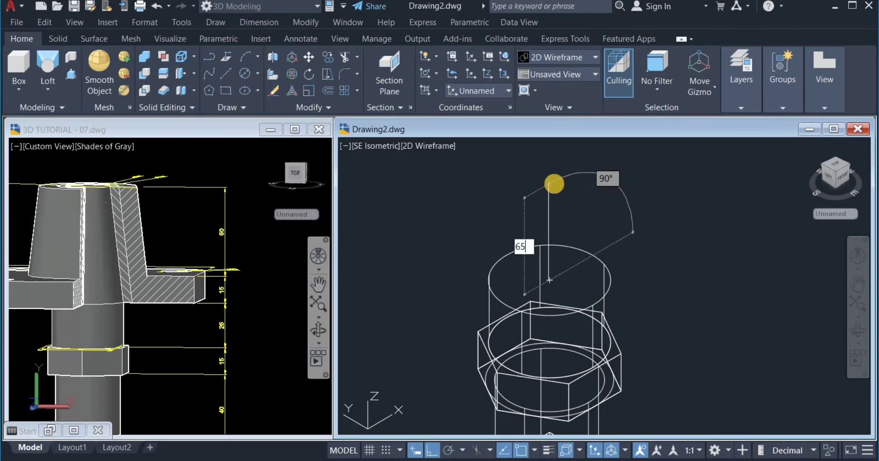
type("5")
key("Return")
scroll(627, 249, "down", 2)
scroll(602, 277, "down", 1)
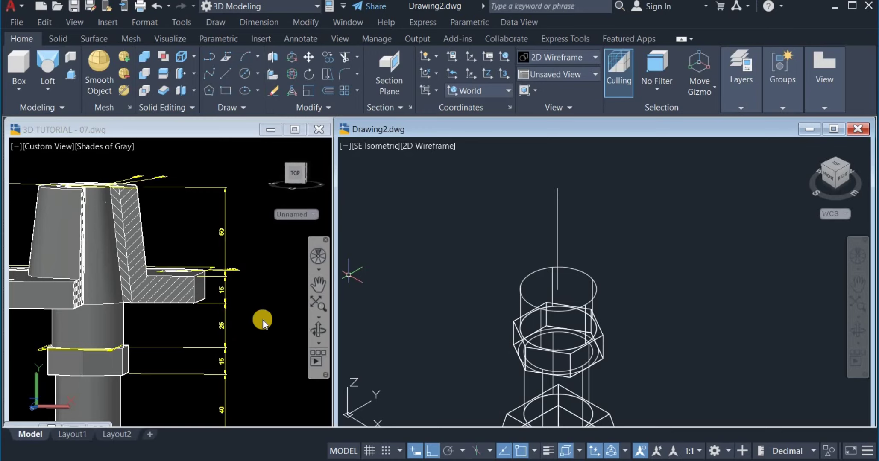
- Check the tapered shaft's top diameter in the reference drawing and draw a circle of diameter 25 centred on the vertical line's upper end
left_click(281, 330)
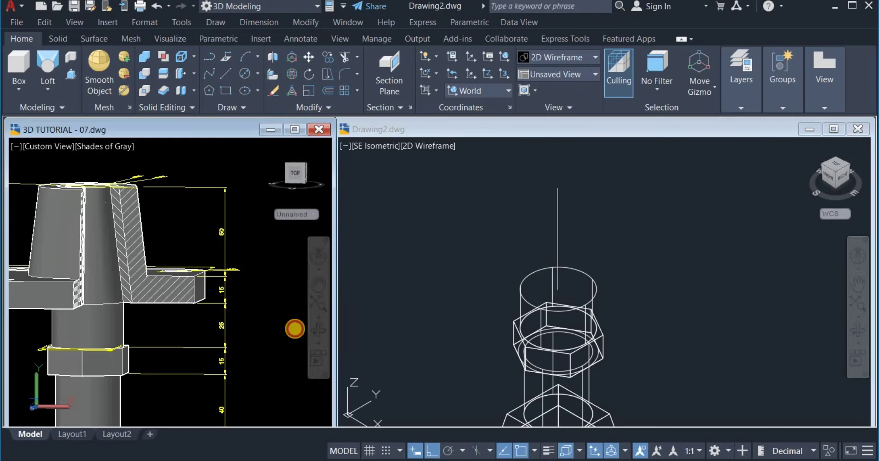
left_click(317, 331)
left_click_drag(284, 314, 158, 252)
scroll(151, 196, "up", 2)
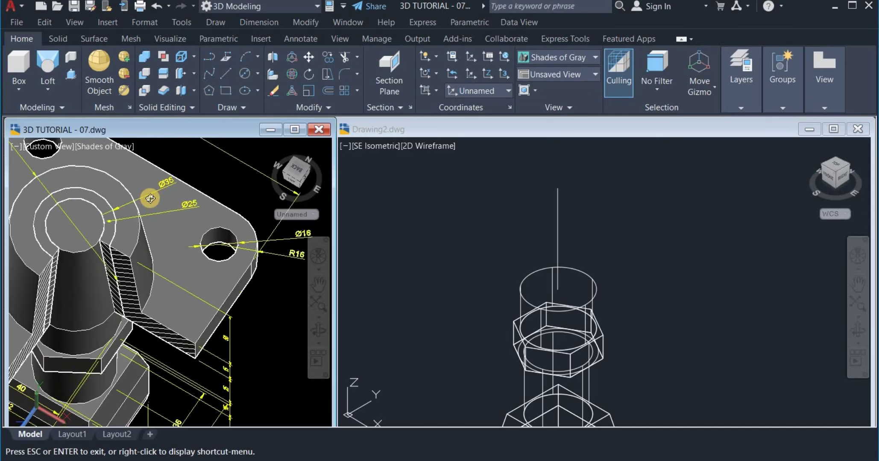
scroll(156, 189, "up", 2)
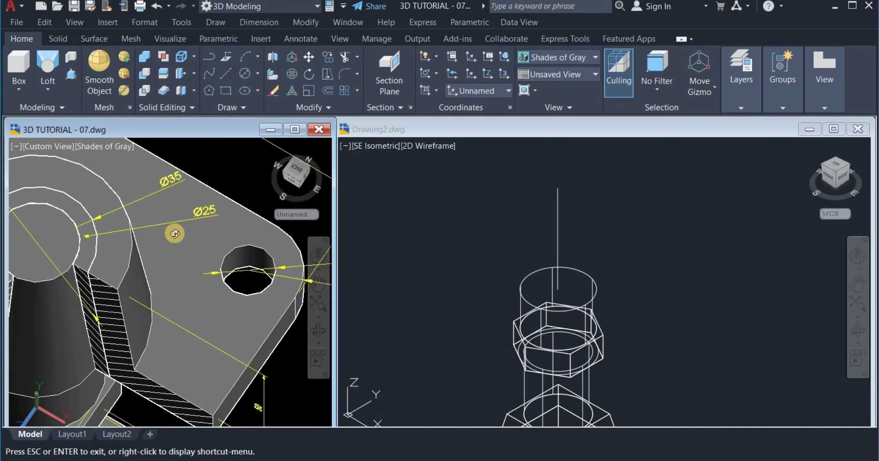
scroll(193, 214, "down", 2)
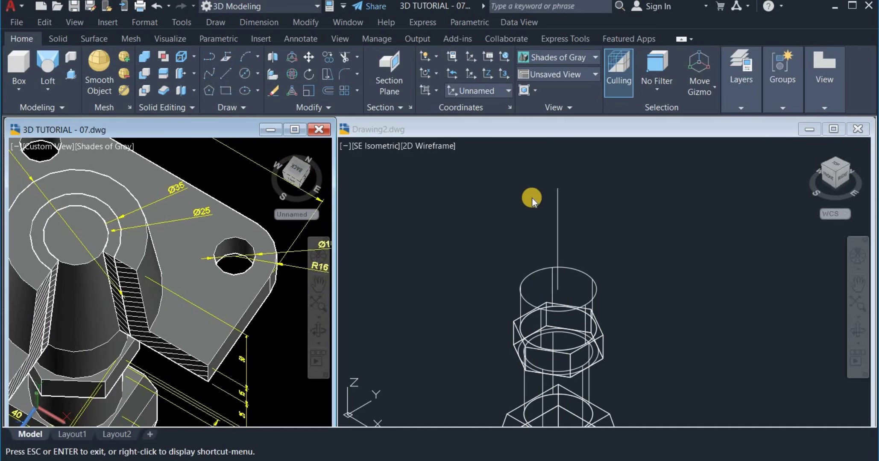
left_click(485, 209)
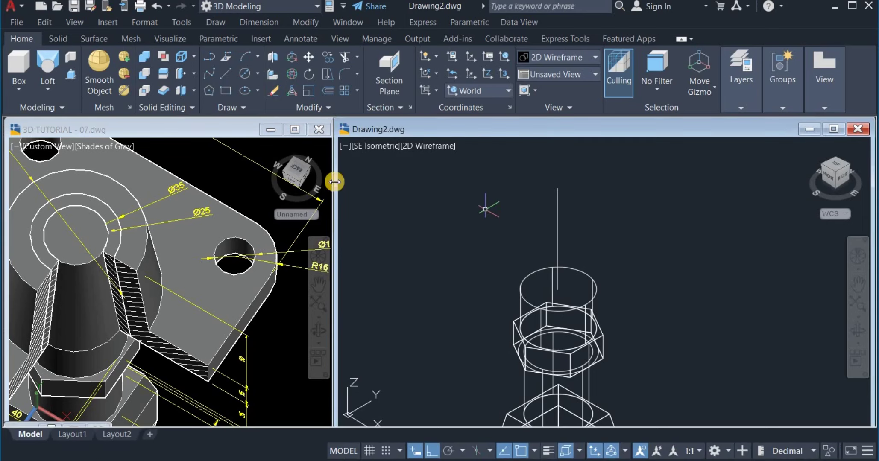
left_click(258, 73)
left_click(278, 124)
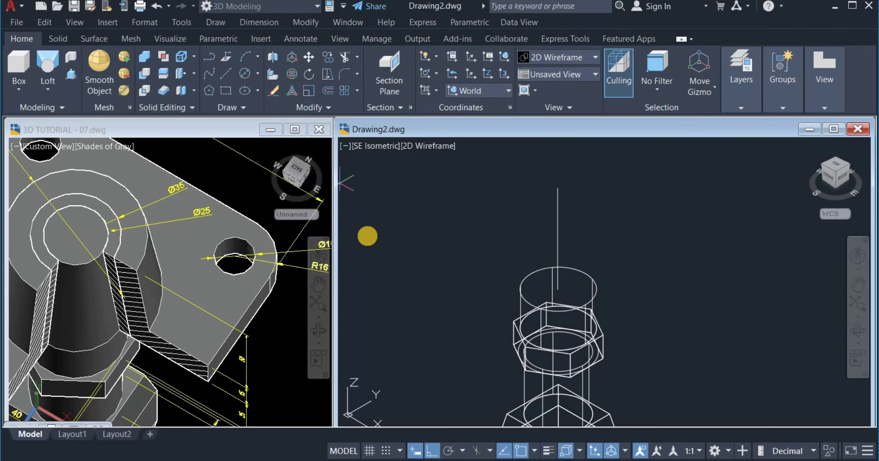
left_click(558, 190)
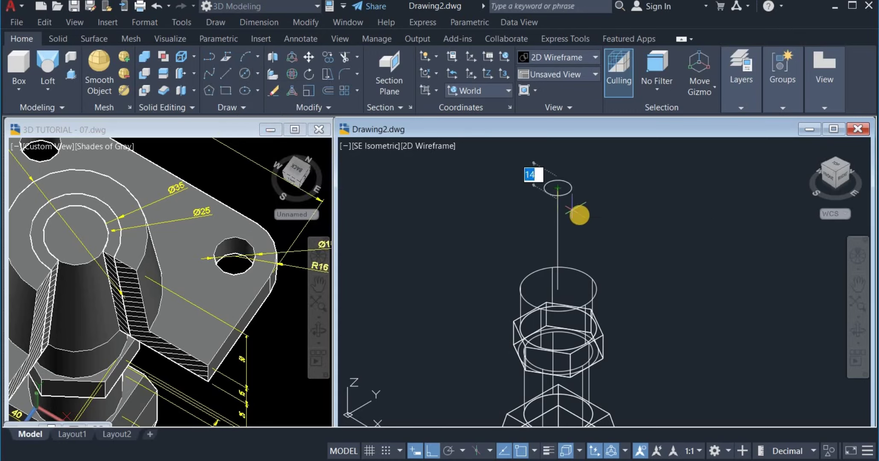
type("2")
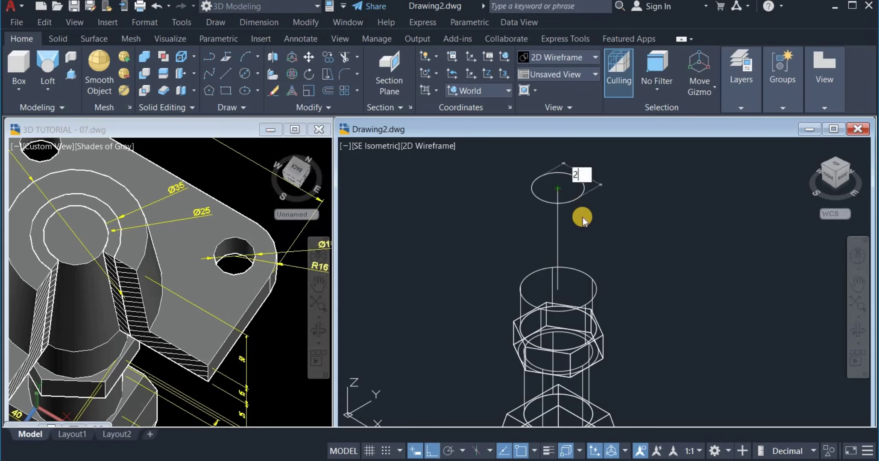
type("5")
key("Return")
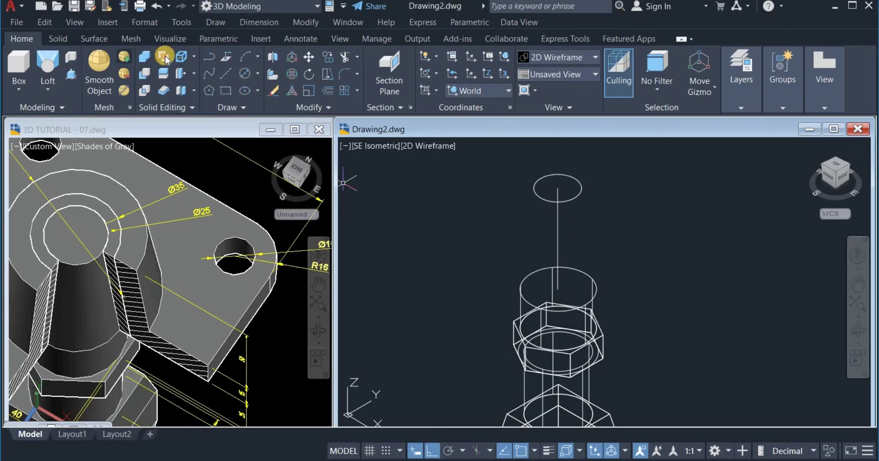
- Extract the edges of the cylindrical section above the hexagonal collar
left_click(184, 56)
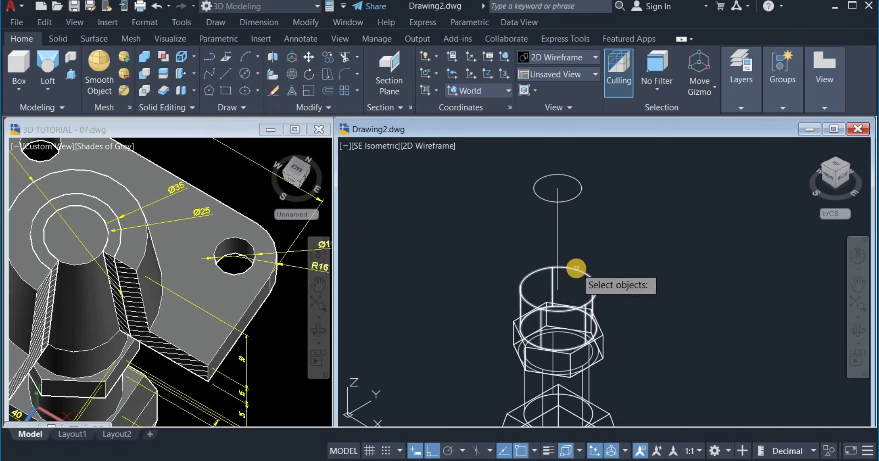
left_click(577, 268)
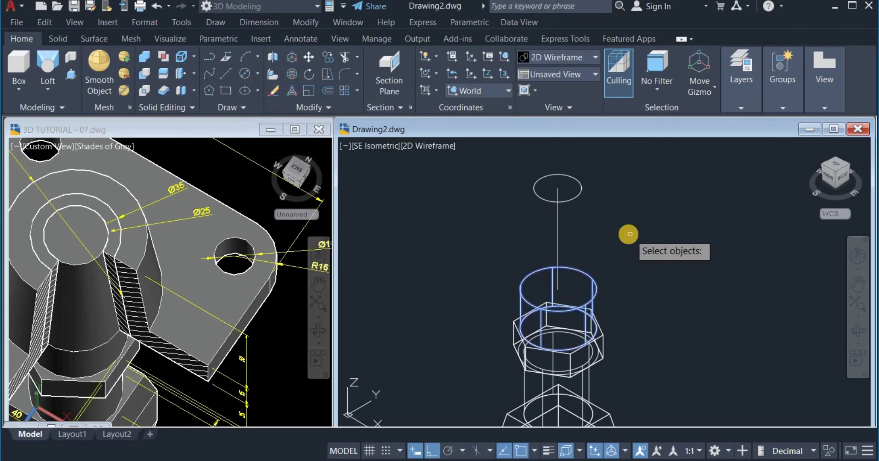
right_click(630, 238)
scroll(630, 239, "up", 2)
right_click(629, 239)
left_click(597, 259)
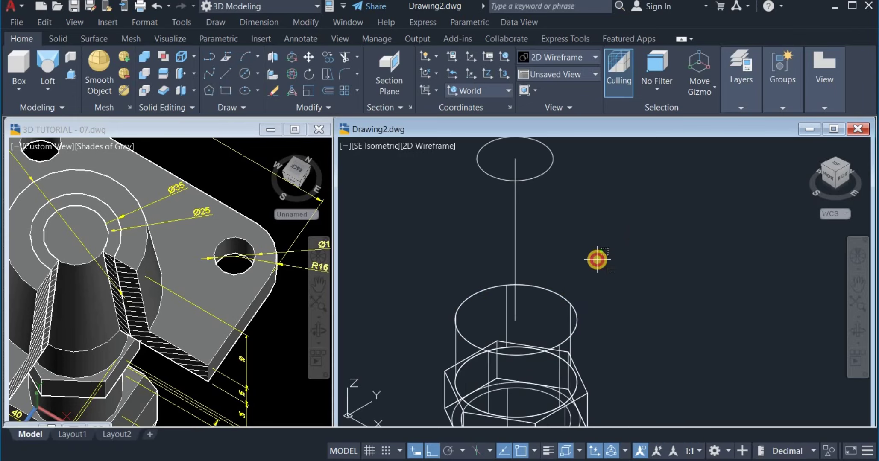
- Loft a solid, using cross sections only, from the cylinder's top edge circle to the smaller circle at the upper end of the vertical line
left_click(597, 261)
scroll(597, 261, "down", 2)
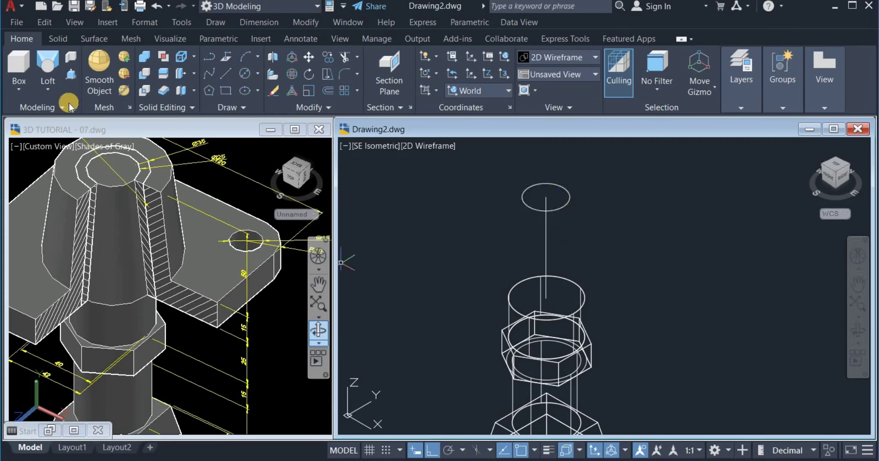
left_click(46, 58)
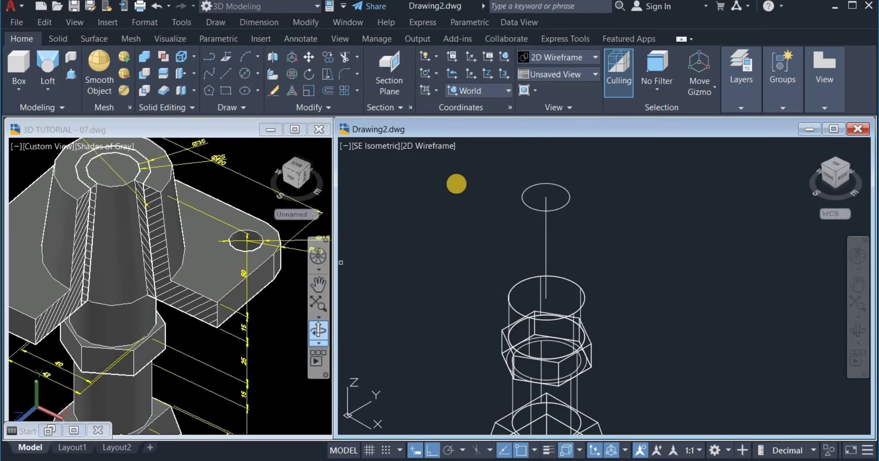
left_click(561, 277)
left_click(568, 199)
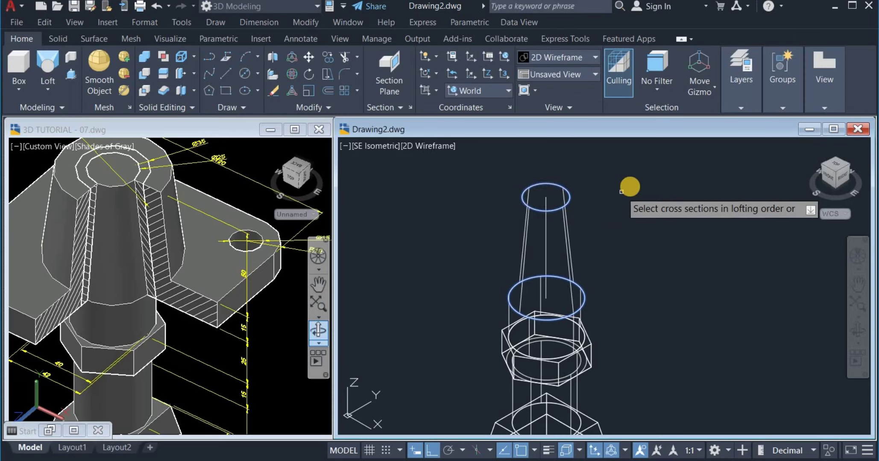
right_click(628, 187)
left_click(638, 193)
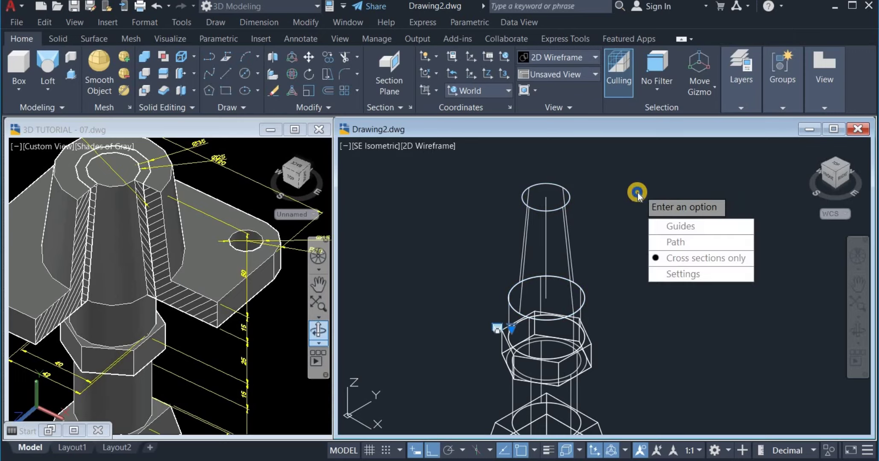
right_click(637, 192)
left_click(642, 195)
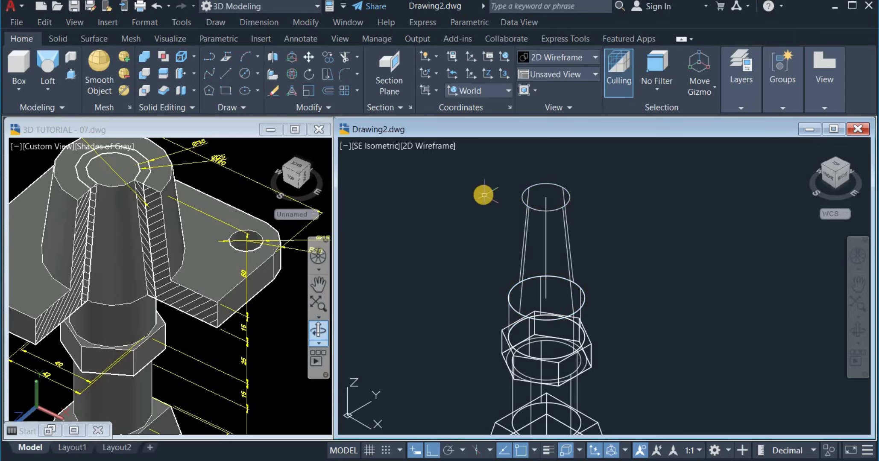
- Set the model's visual style to Shades of Gray and orbit it to view the whole shaft from nearer the front
scroll(484, 195, "down", 2)
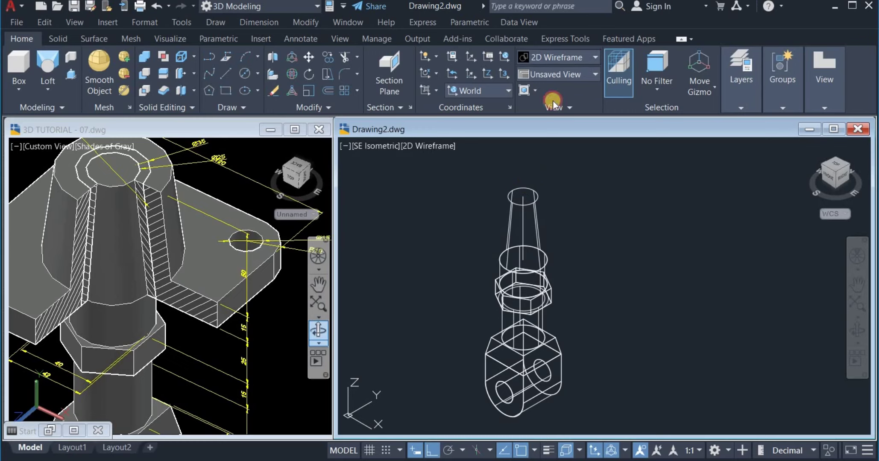
left_click(660, 141)
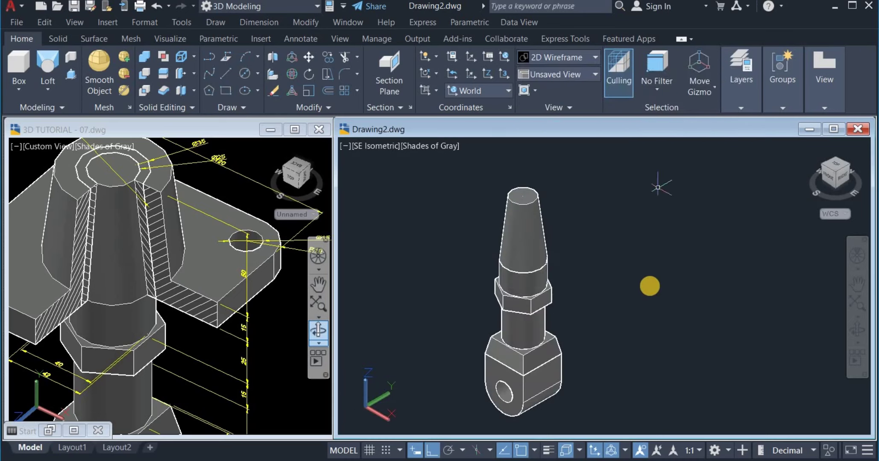
left_click(857, 330)
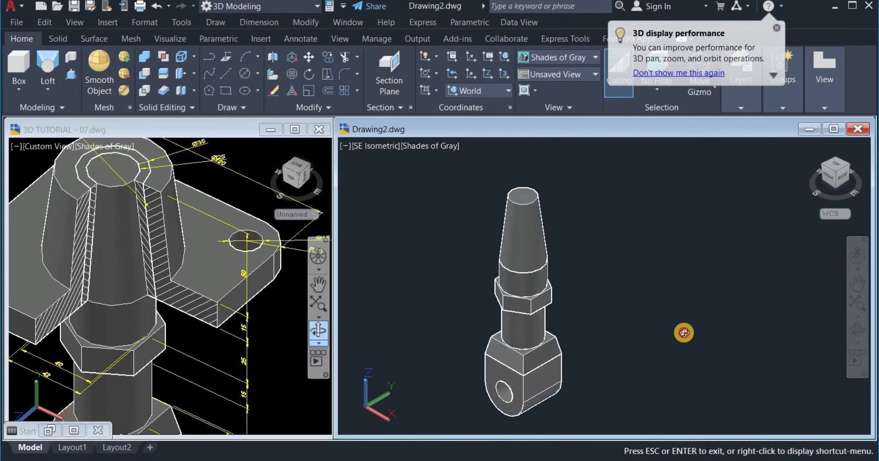
left_click_drag(684, 333, 688, 322)
middle_click_drag(688, 322, 712, 339, "shift")
scroll(712, 339, "down", 2)
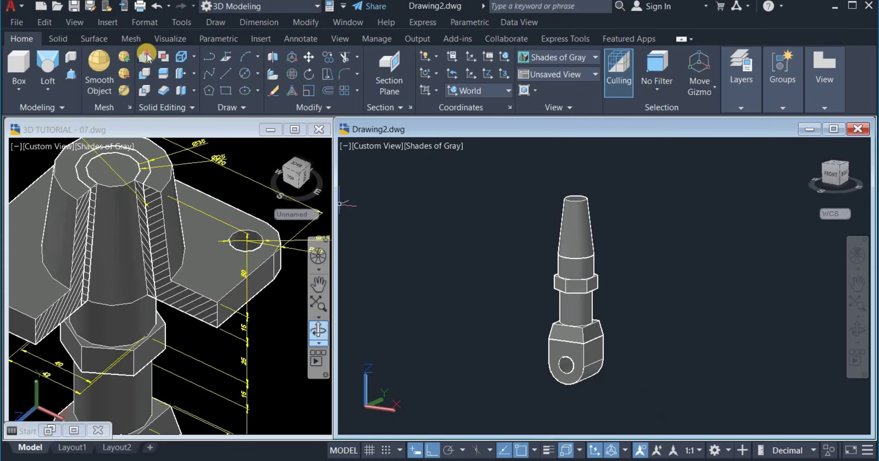
- Union all parts of the shaft, from the tapered end down to the drilled base block, into one solid
left_click(515, 175)
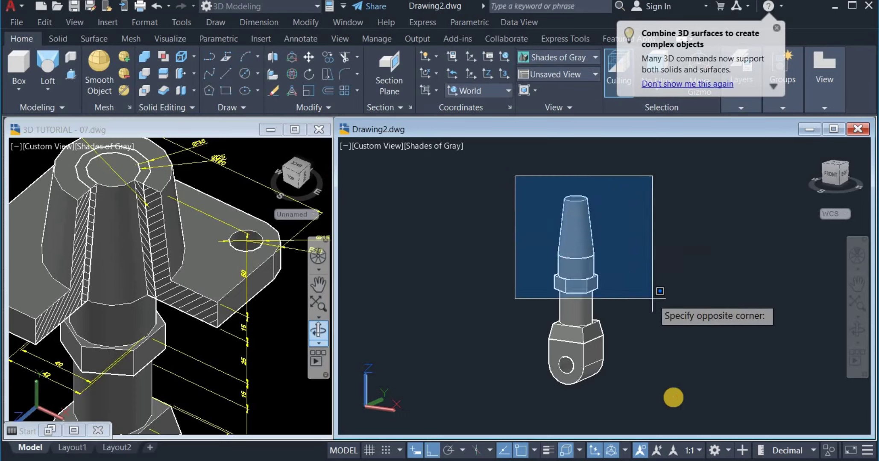
left_click(674, 401)
key("Return")
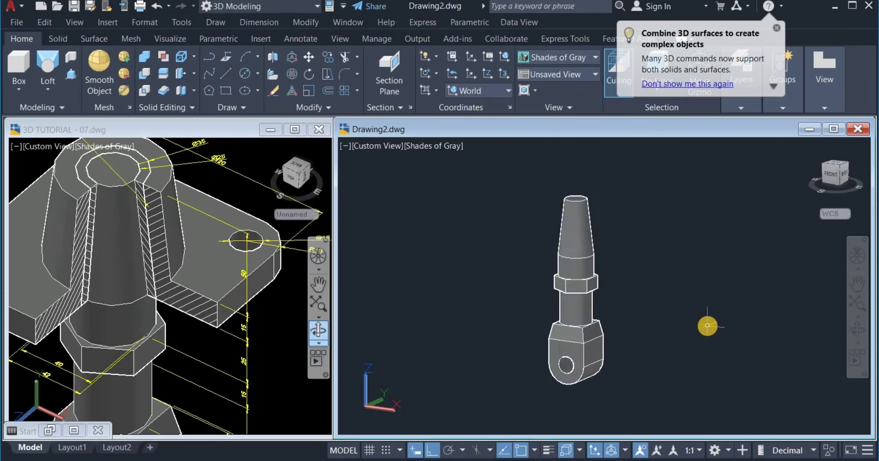
left_click(586, 317)
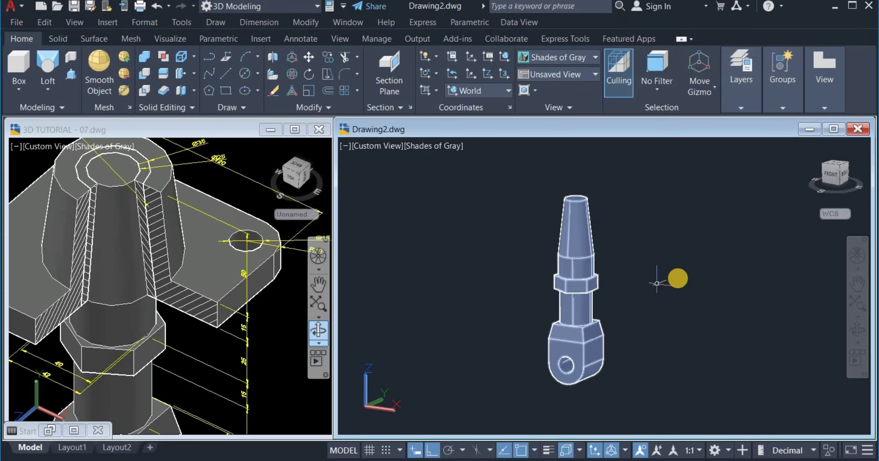
key("Escape")
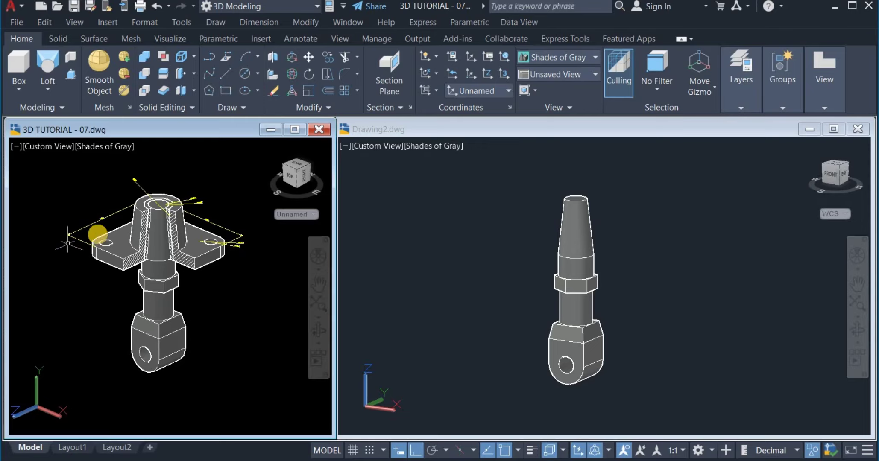
- Hide the complete shaft, including its leftover construction geometry, to clear the workspace for the flange
left_click(665, 251)
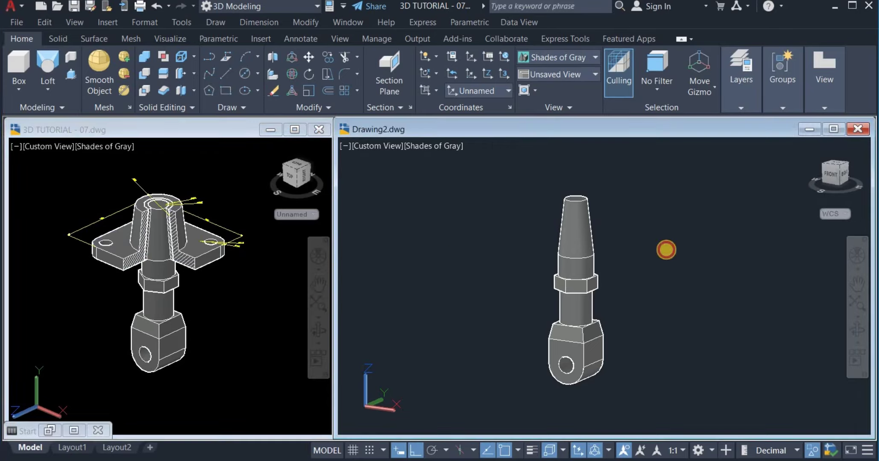
left_click(522, 171)
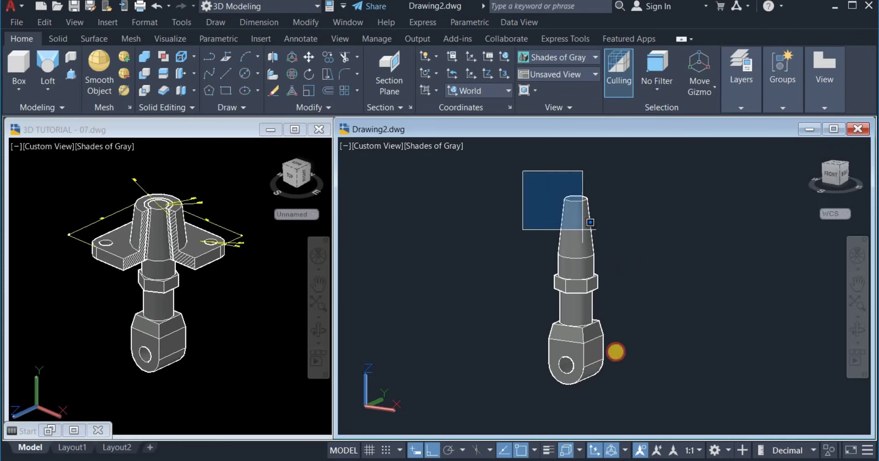
left_click(617, 393)
right_click(644, 325)
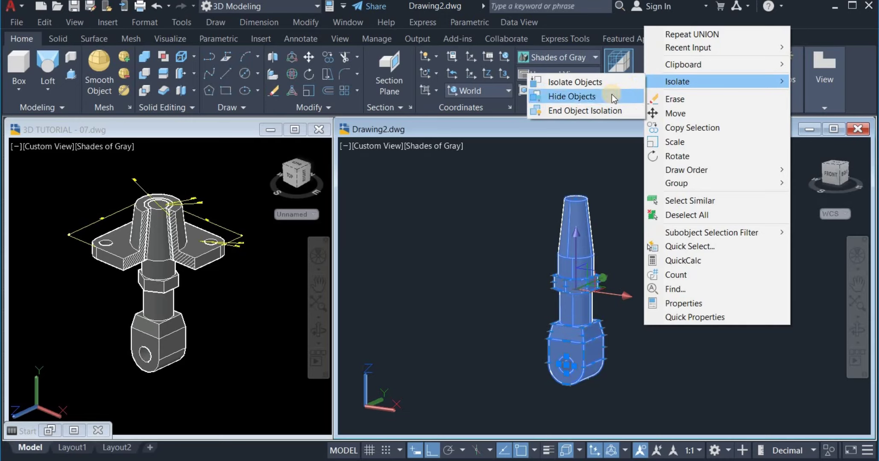
left_click(572, 94)
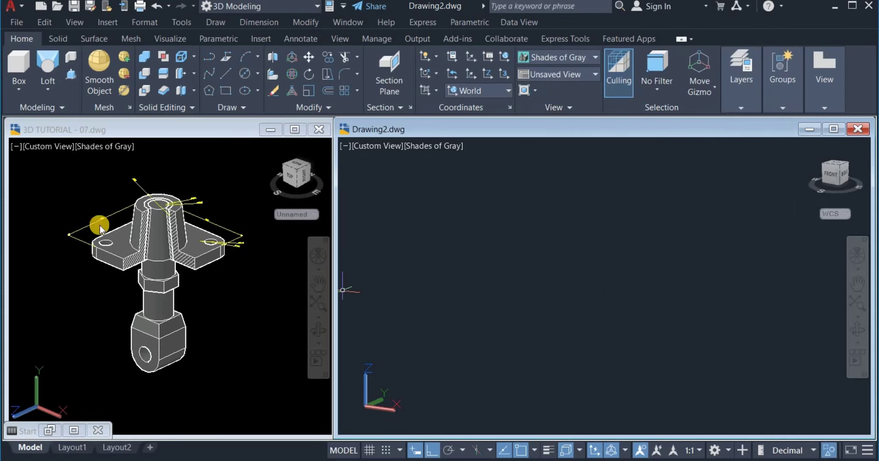
- Set both the reference drawing and the modelling drawing to the Top view
left_click(240, 301)
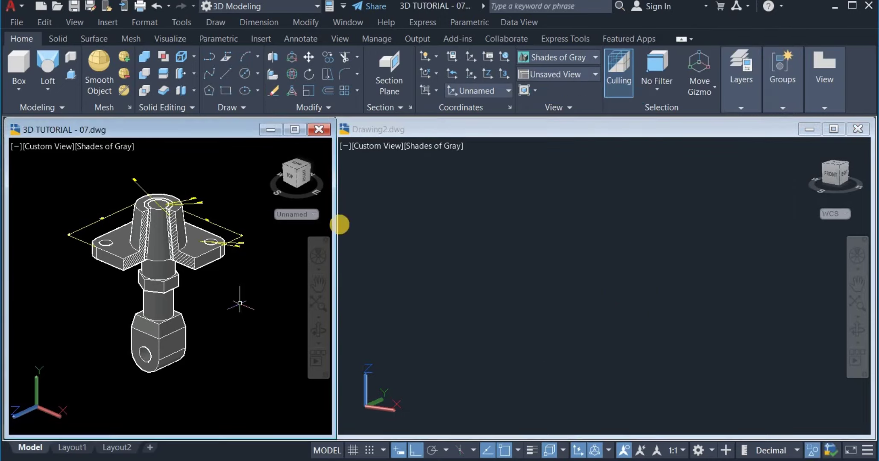
left_click(545, 76)
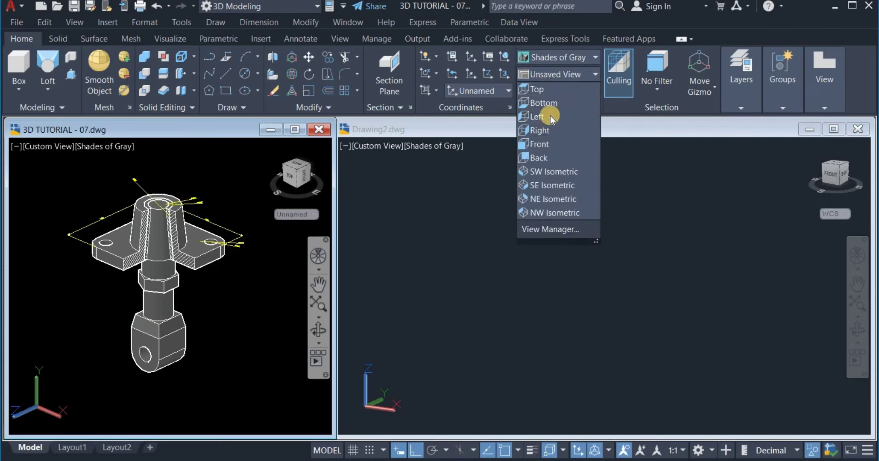
left_click(551, 88)
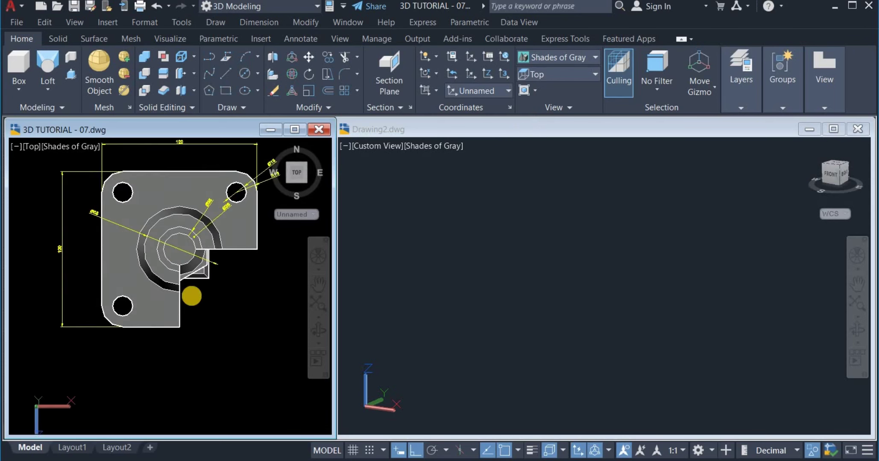
middle_click_drag(182, 300, 178, 363)
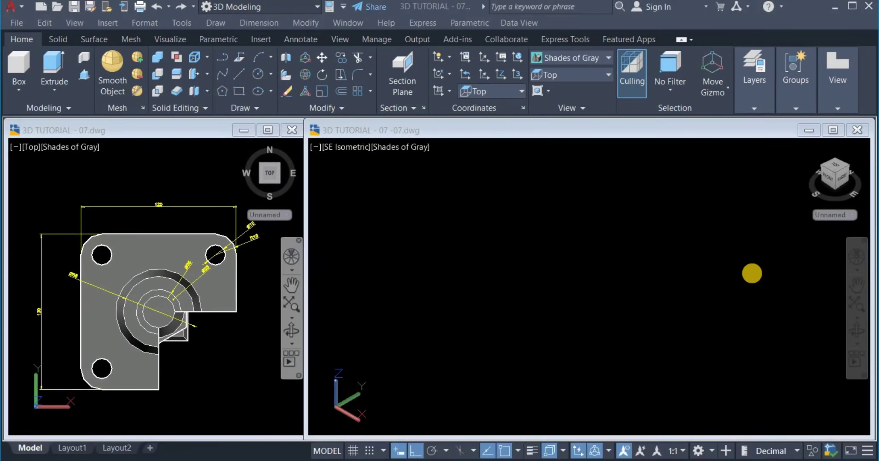
left_click(746, 287)
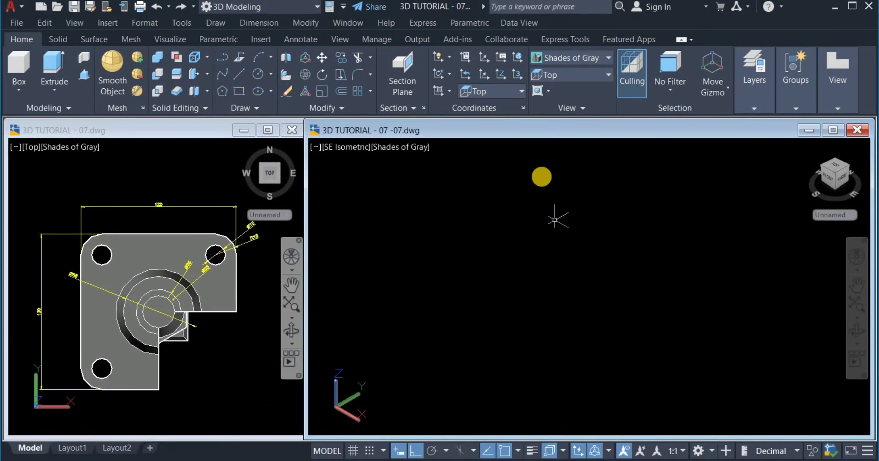
left_click(561, 75)
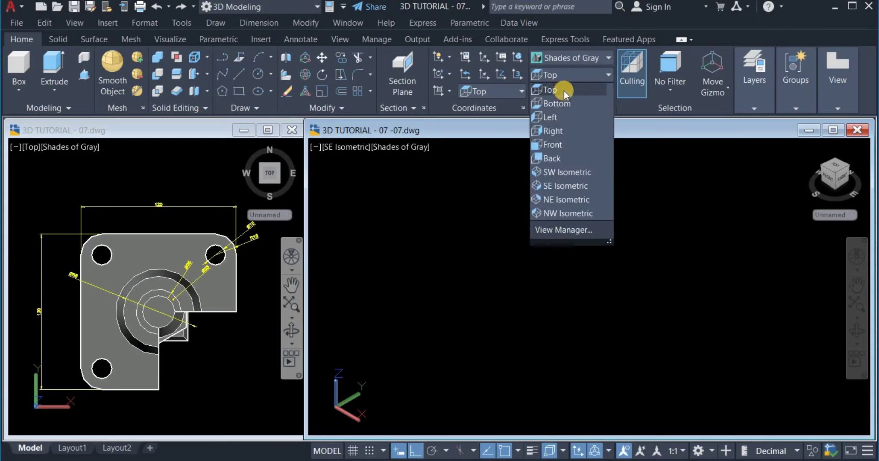
left_click(564, 91)
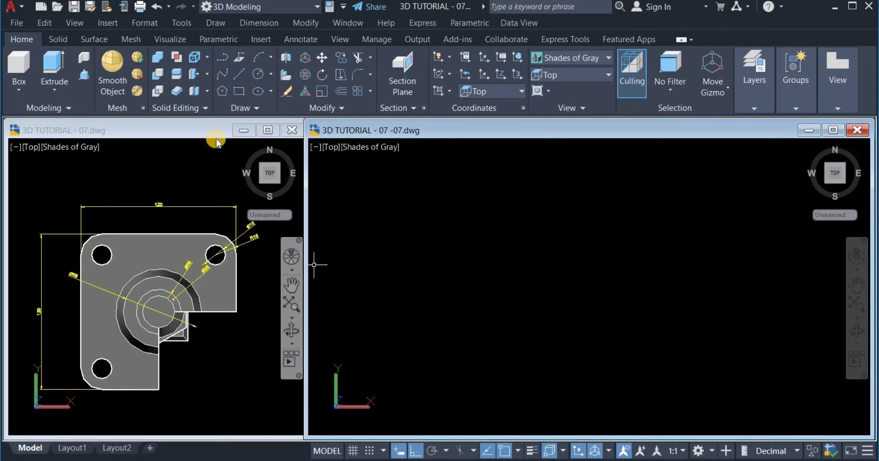
- Draw a 120 by 120 rectangle for the flange plate outline
left_click(239, 92)
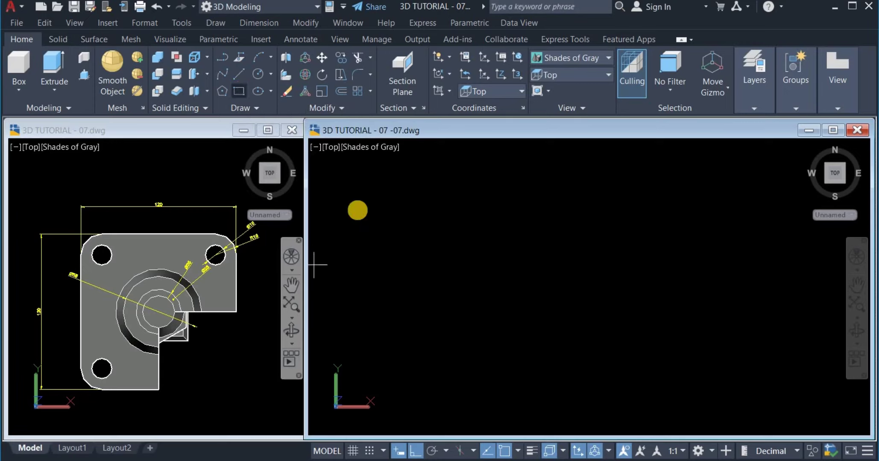
left_click(476, 234)
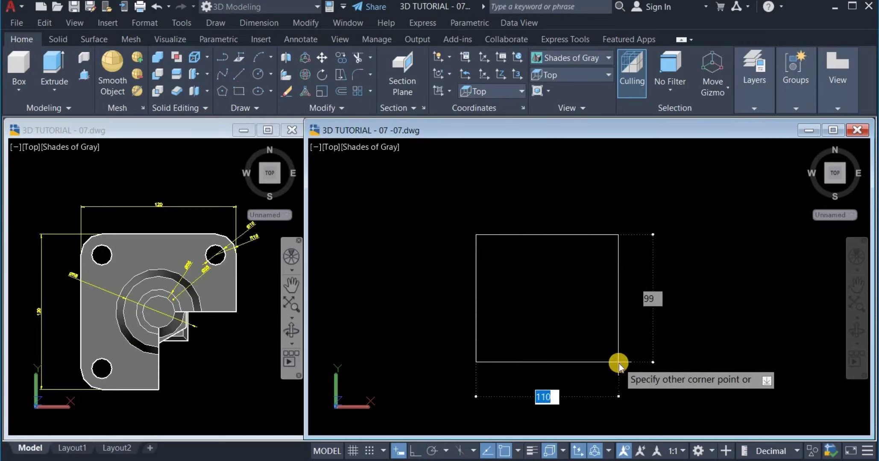
type("120")
key("Tab")
type("12")
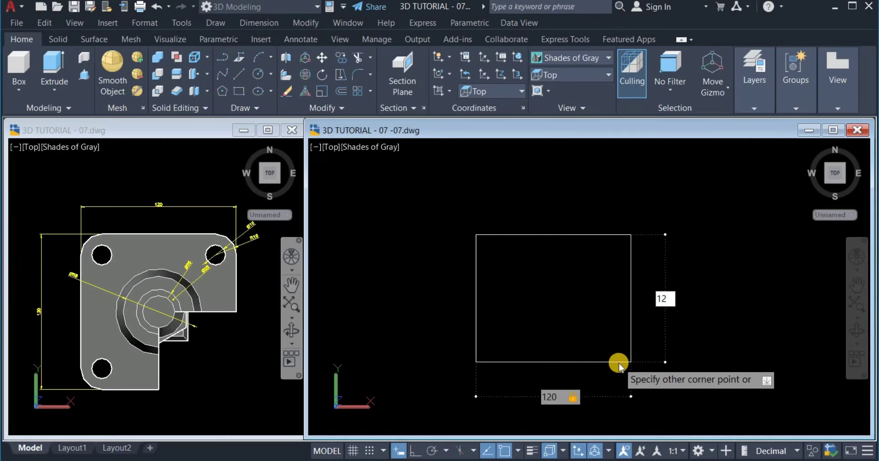
type("0")
key("Return")
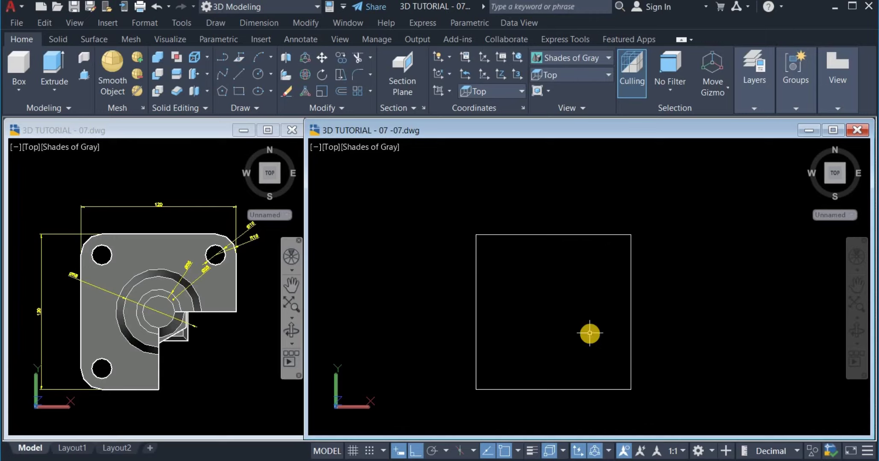
- Fillet all four corners of the square outline at once as a polyline with a radius of 16
middle_click_drag(589, 333, 592, 313)
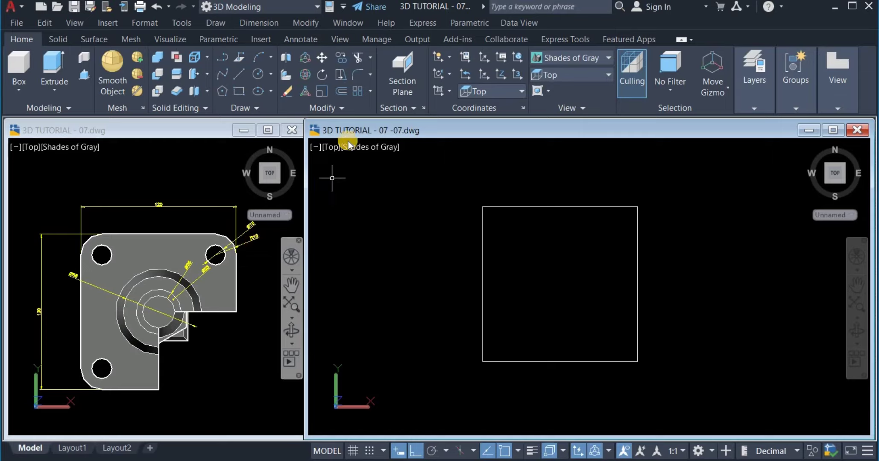
left_click(356, 76)
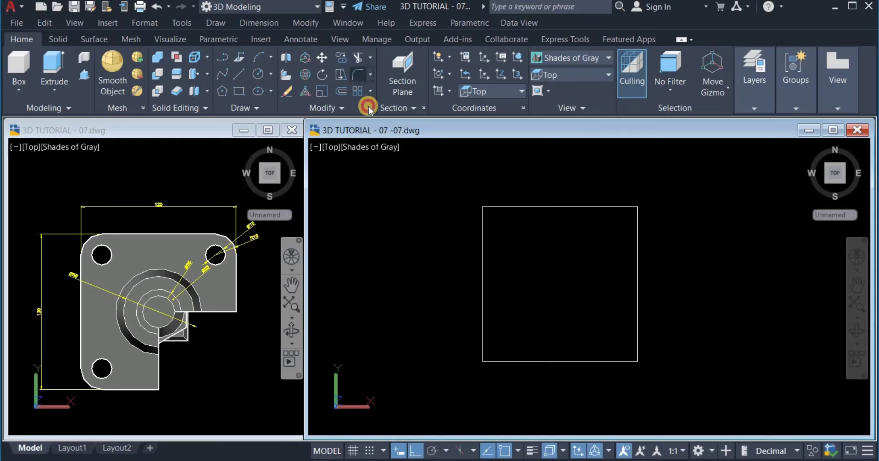
right_click(388, 213)
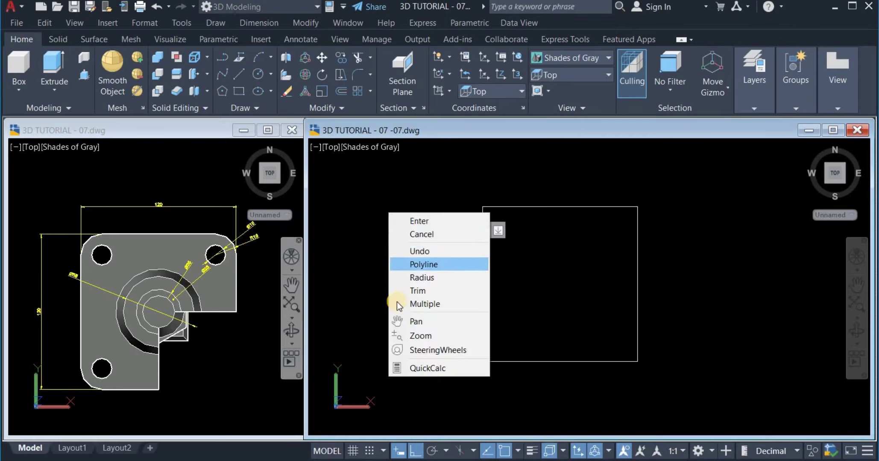
left_click(423, 277)
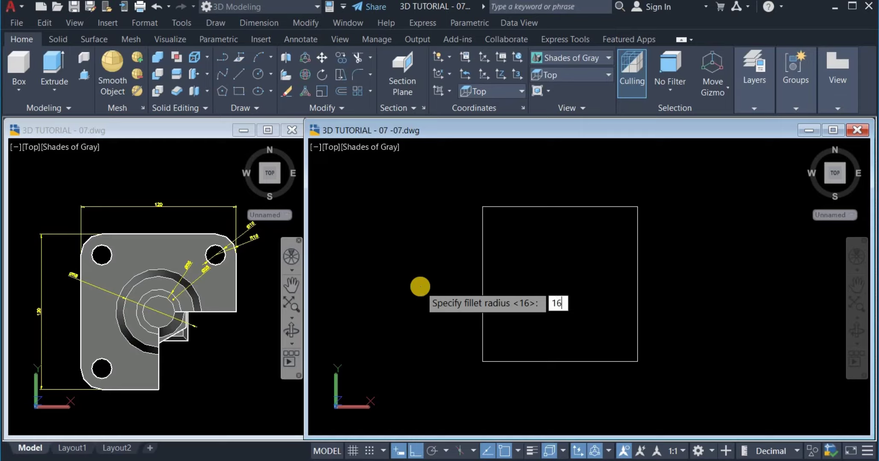
key("Return")
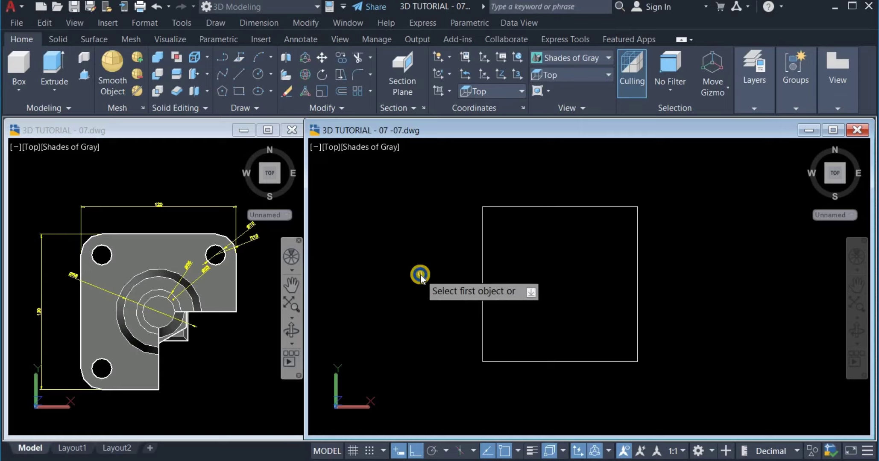
right_click(420, 275)
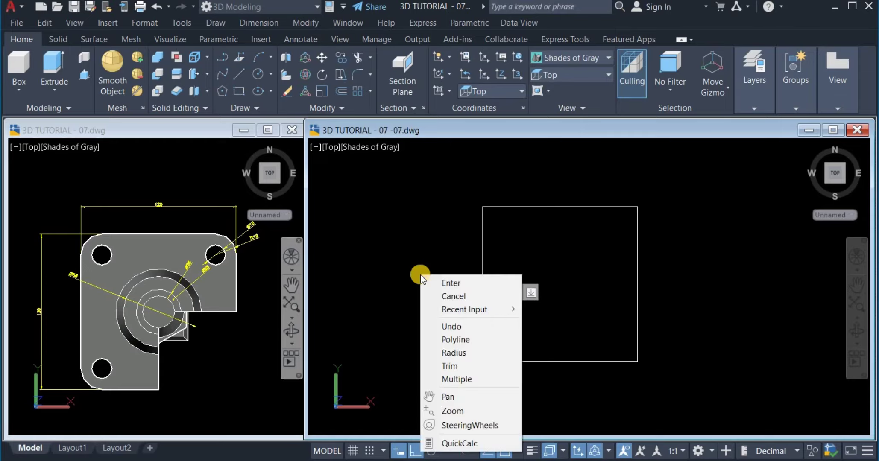
left_click(446, 339)
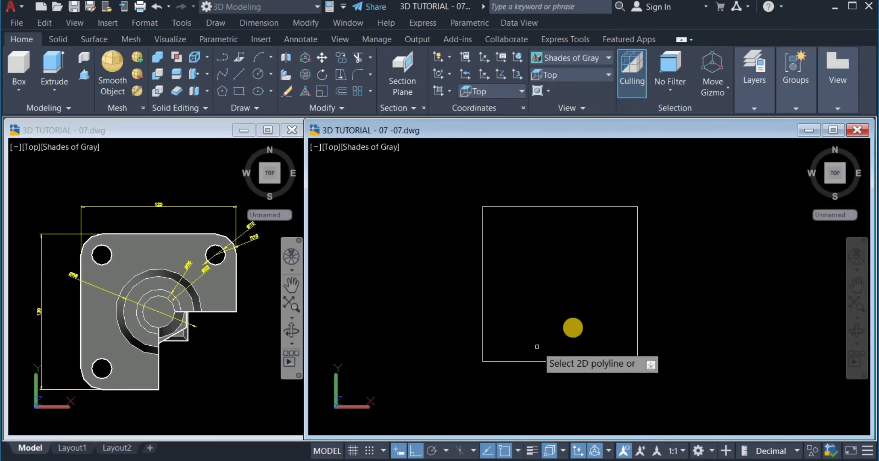
left_click(562, 209)
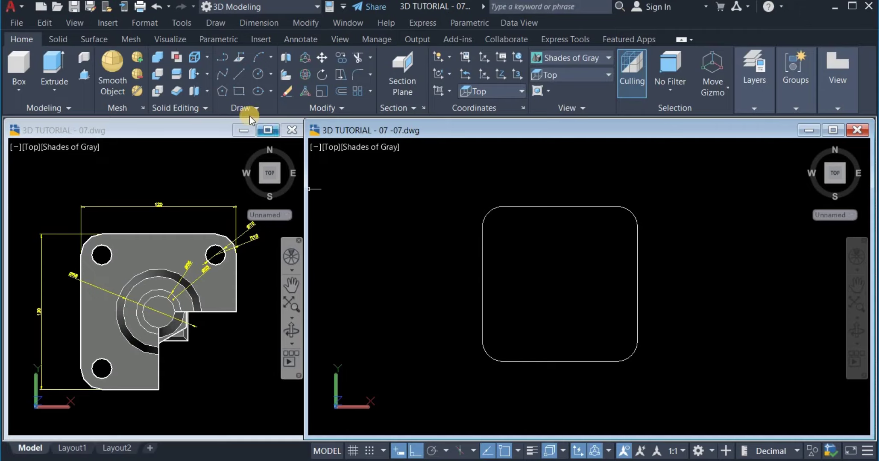
- Start a circle defined by its centre and diameter for the rounded square flange outline
left_click(272, 75)
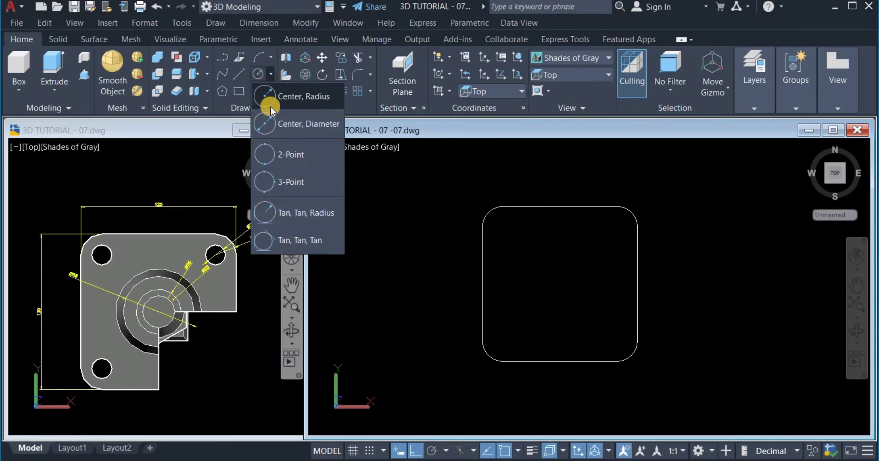
left_click(299, 124)
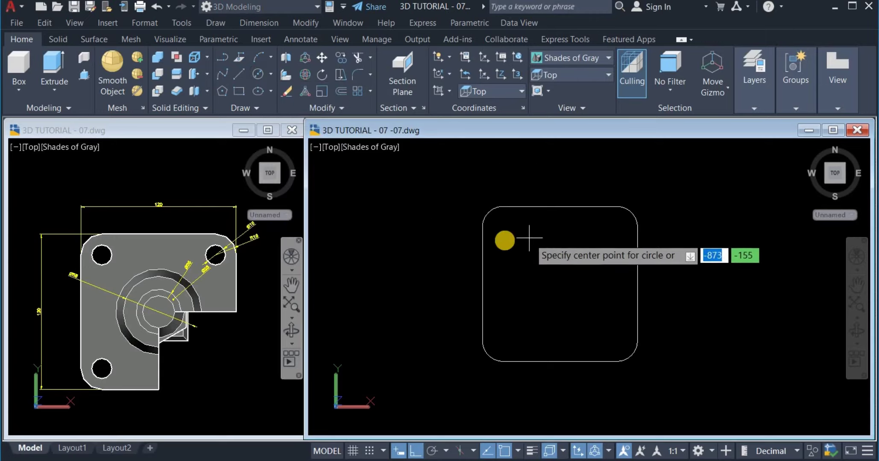
- Draw a circle of diameter 16 centred on the rounded upper-left corner of the square plate outline
left_click(503, 227)
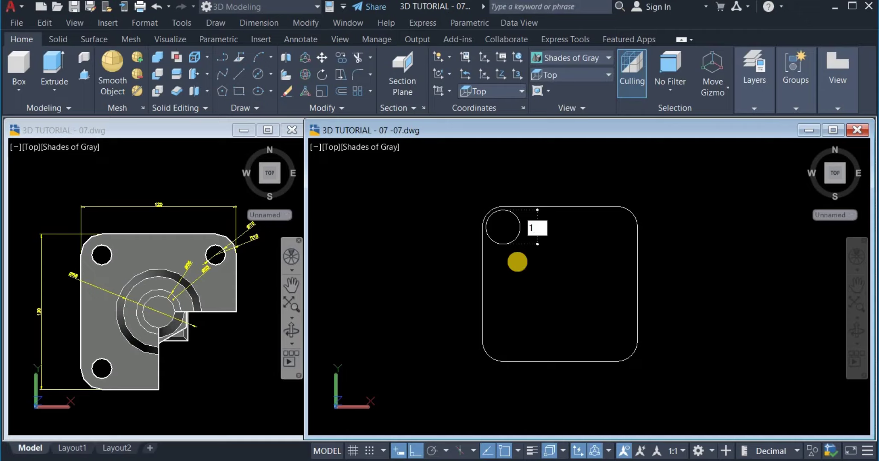
type("16")
key("Return")
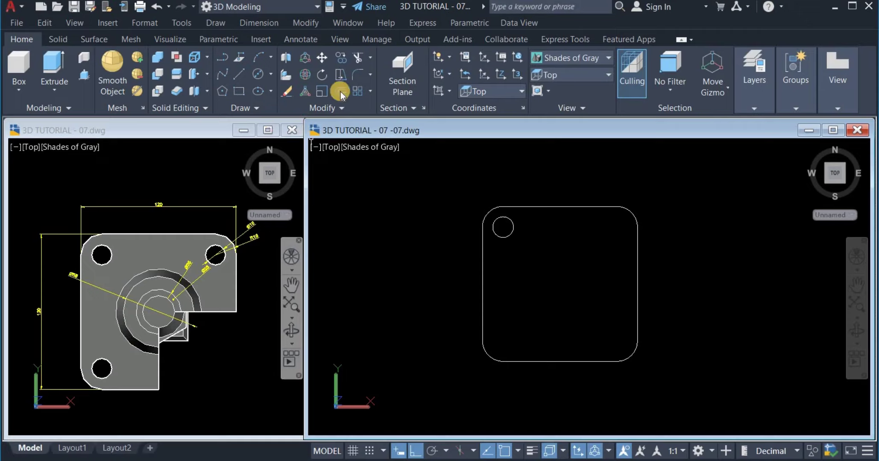
- Copy the corner circle from its centre to the centres of the plate's other three rounded corners
left_click(346, 60)
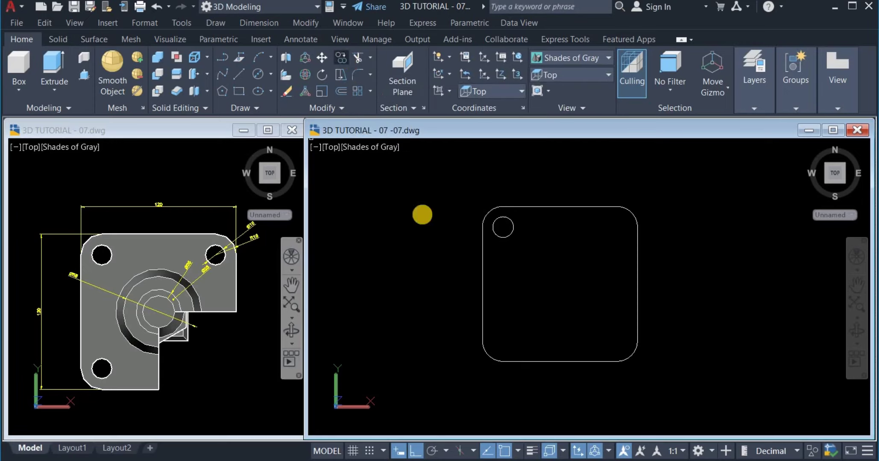
left_click(508, 235)
key("Return")
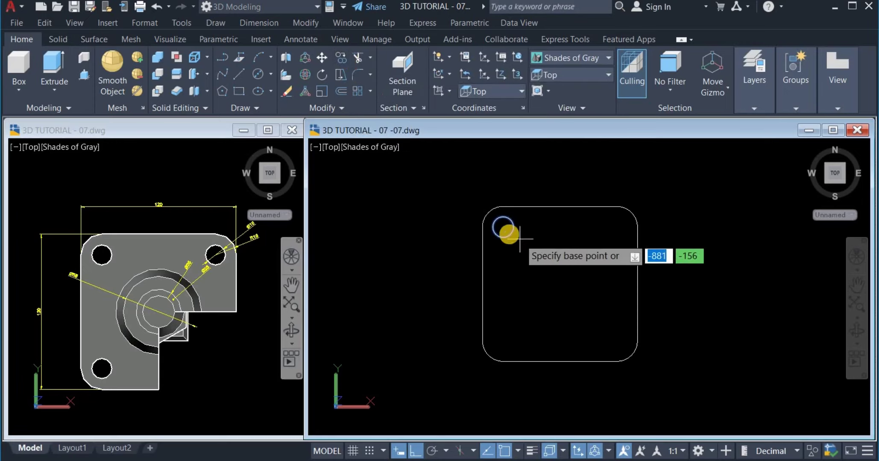
left_click(504, 227)
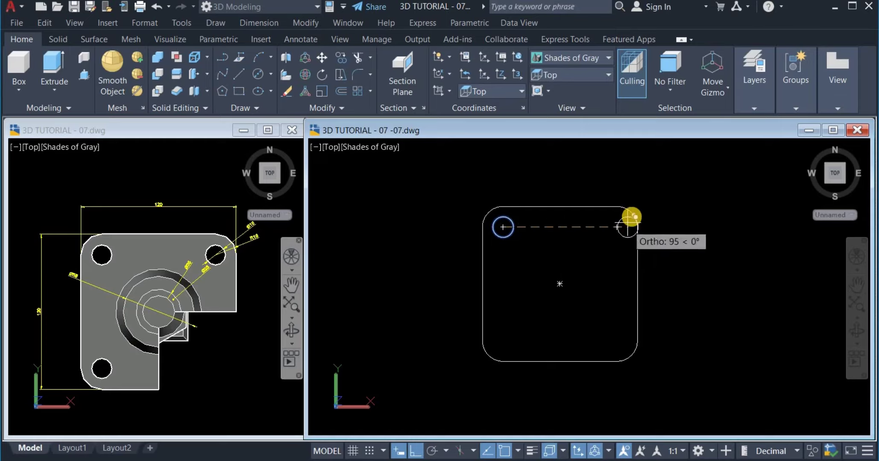
left_click(617, 227)
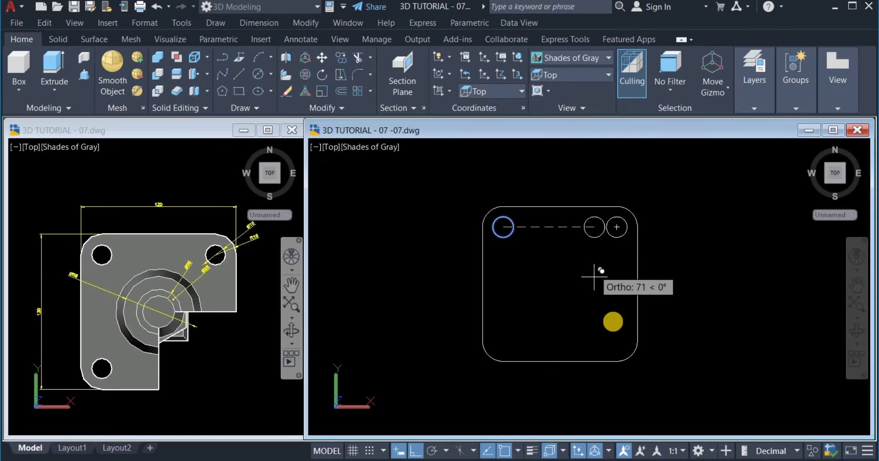
left_click(618, 340)
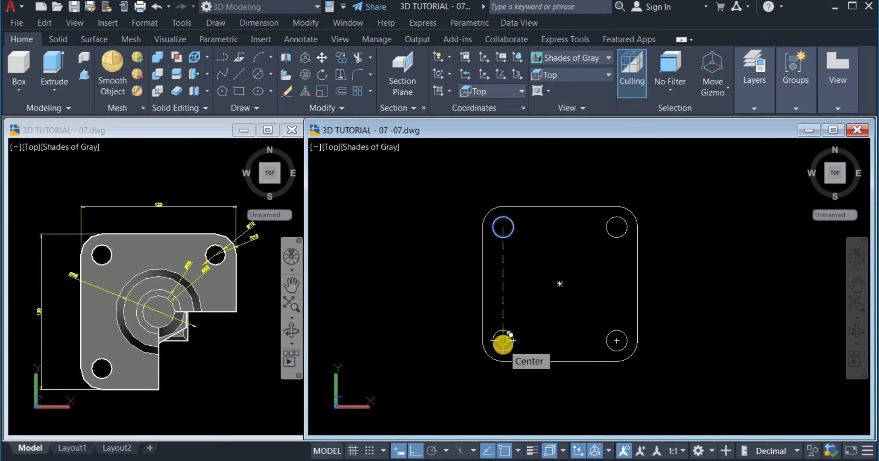
left_click(503, 341)
right_click(538, 276)
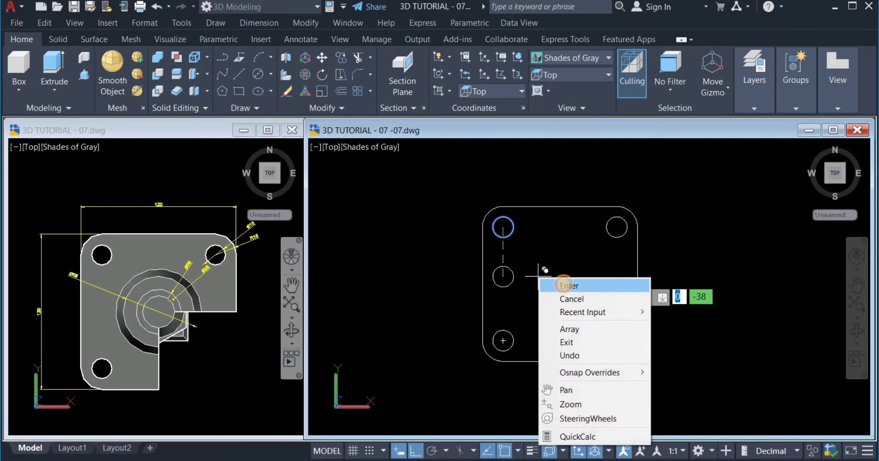
left_click(569, 284)
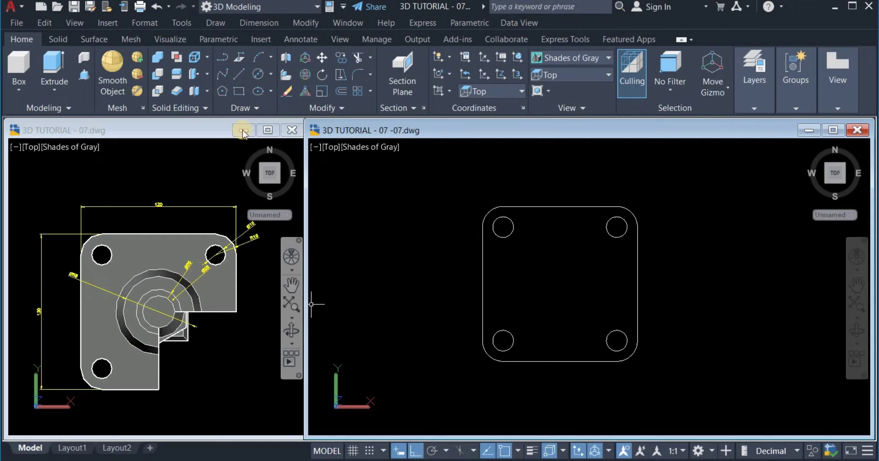
- Draw a circle of diameter 25 at the centre of the plate outline
left_click(259, 74)
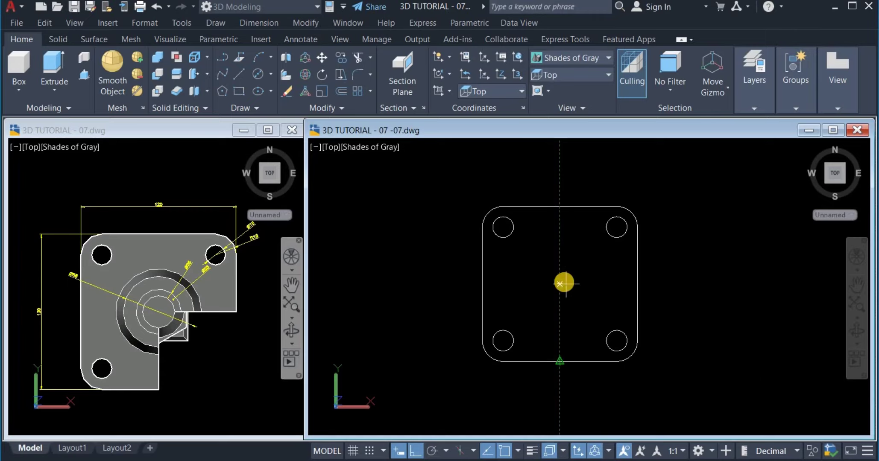
left_click(560, 284)
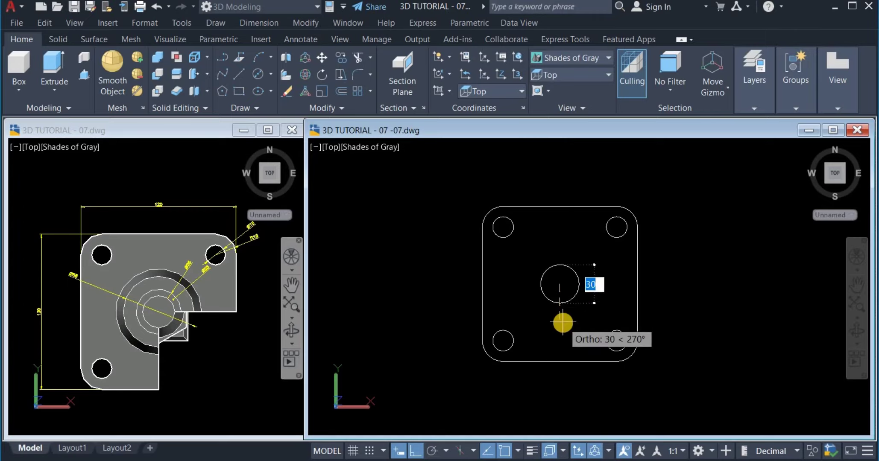
type("25")
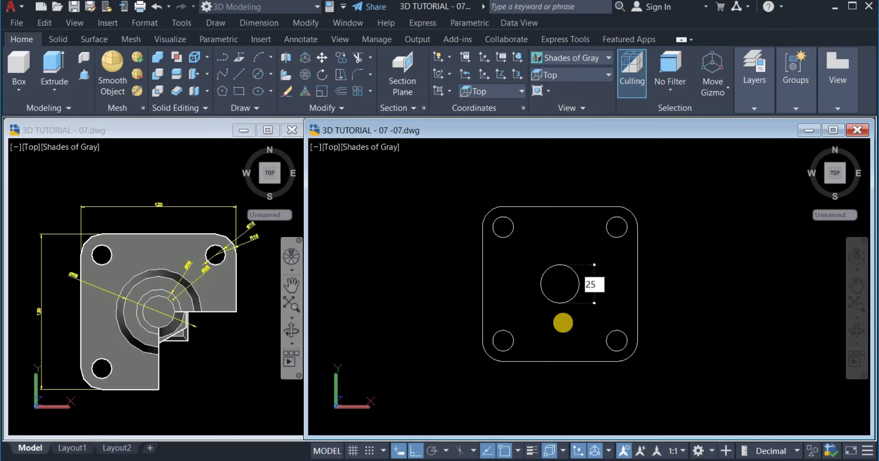
key("Return")
- Draw a circle of diameter 35 concentric with the circle at the plate's centre
right_click(561, 250)
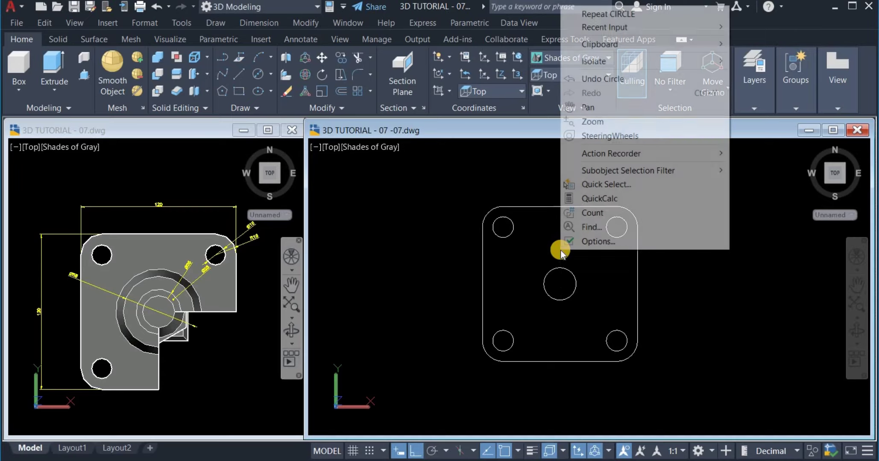
left_click(681, 17)
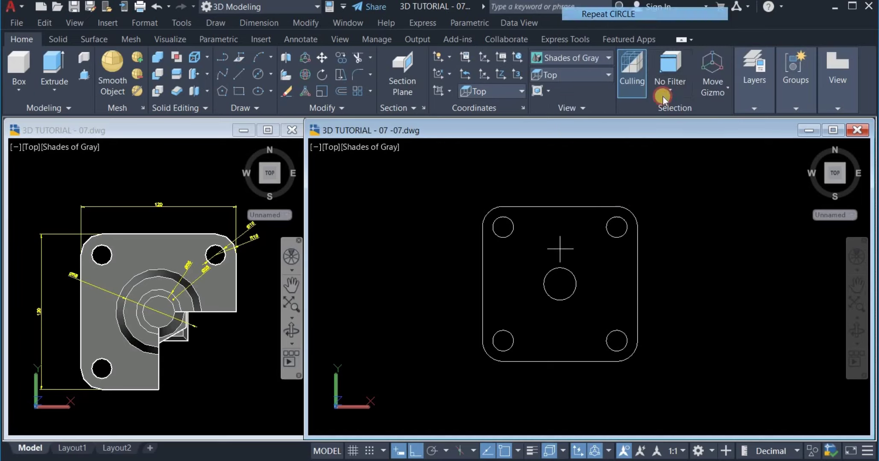
left_click(559, 284)
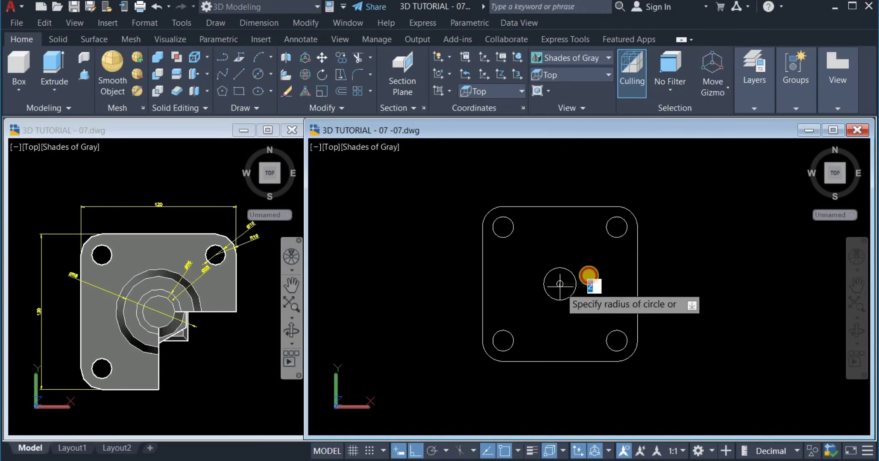
right_click(602, 264)
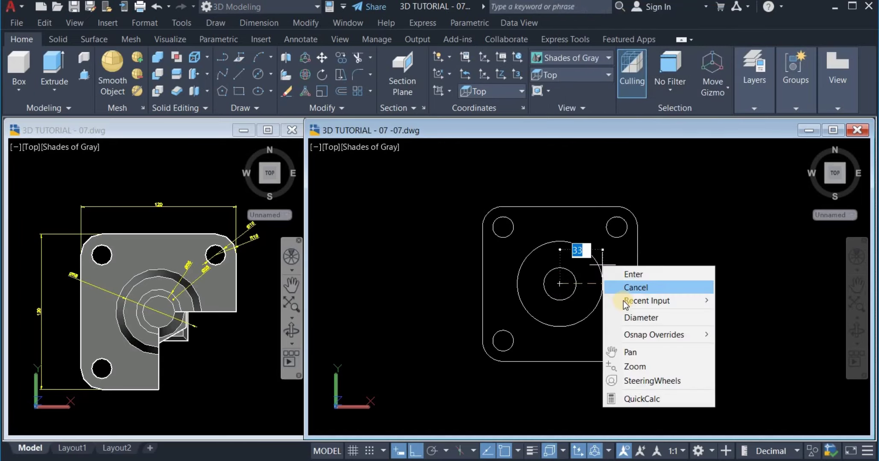
left_click(648, 320)
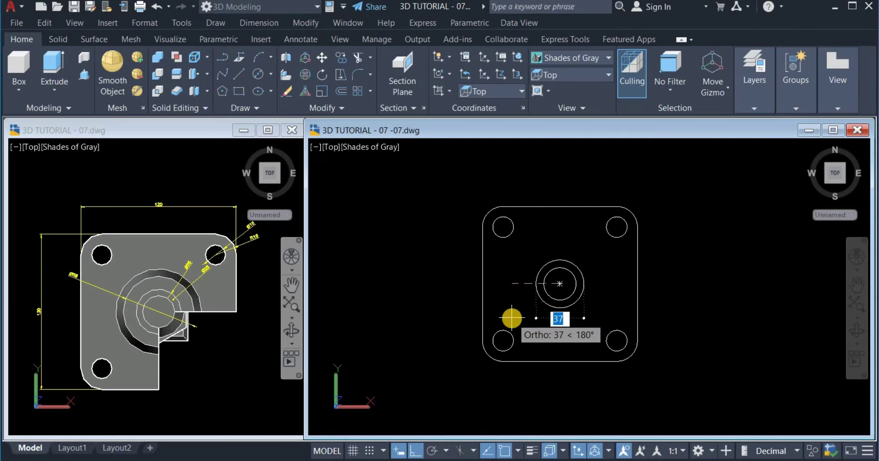
type("35")
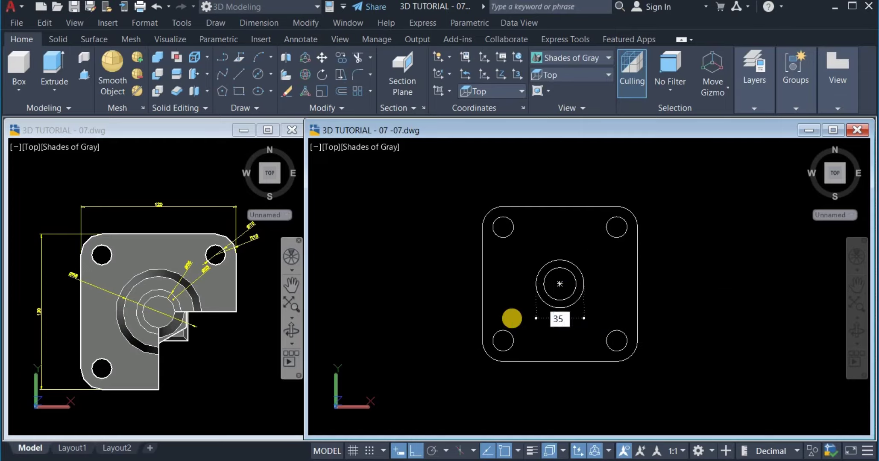
key("Return")
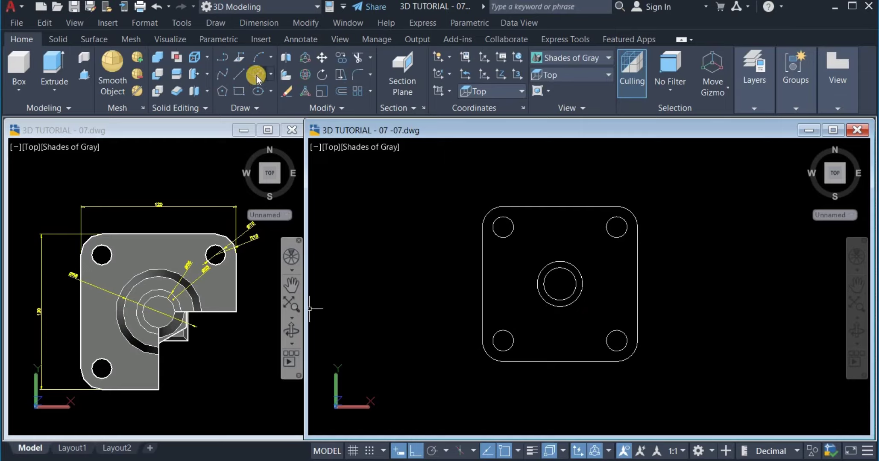
- Add an outer concentric circle of diameter 55 at the plate's centre
left_click(561, 304)
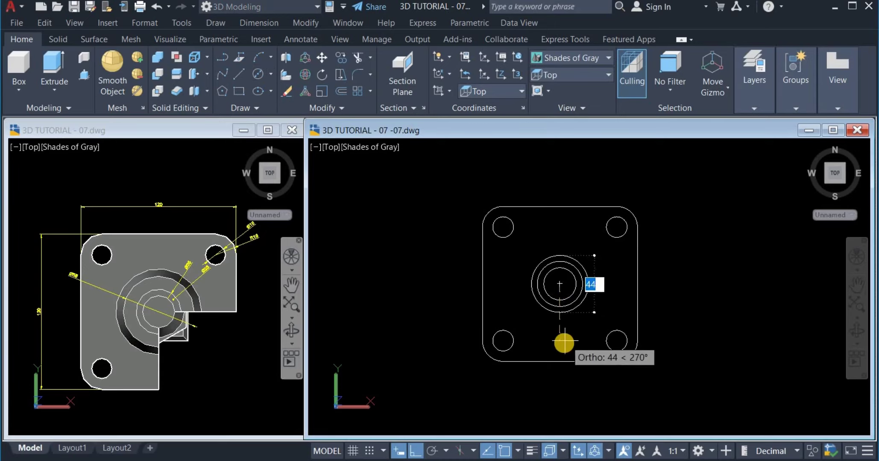
type("5")
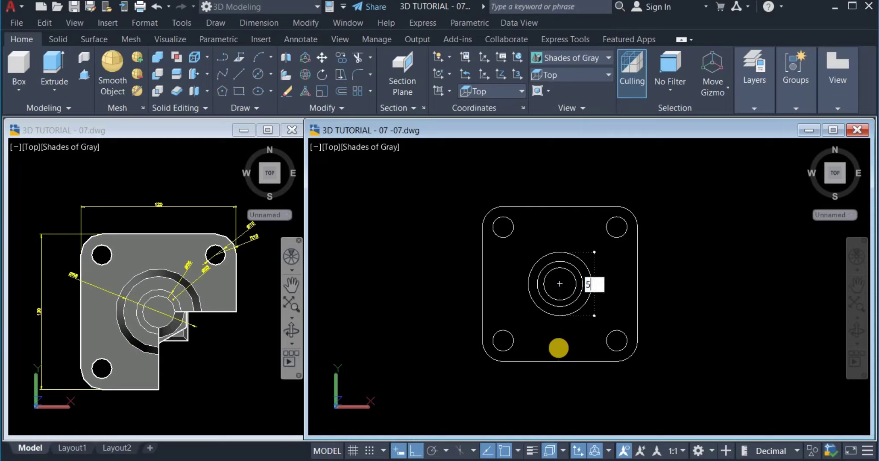
type("5")
key("Return")
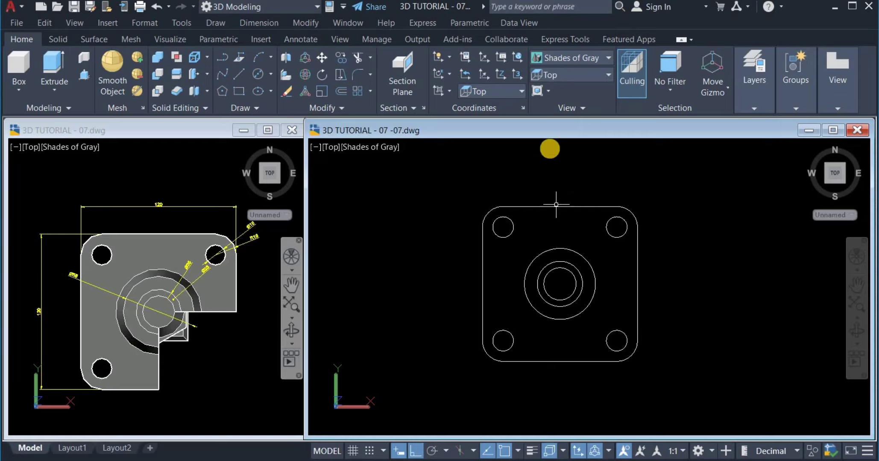
- Set both the working drawing and the reference drawing 3D TUTORIAL - 07.dwg to the SE Isometric view
left_click(576, 75)
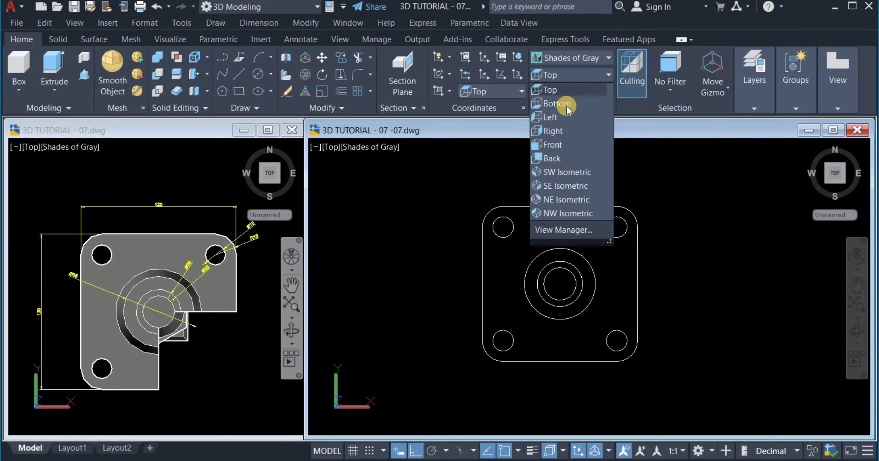
left_click(569, 186)
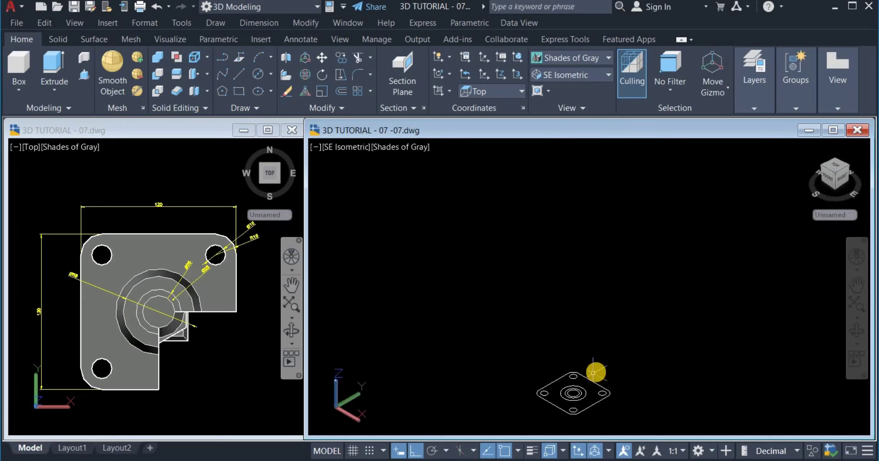
scroll(596, 368, "up", 3)
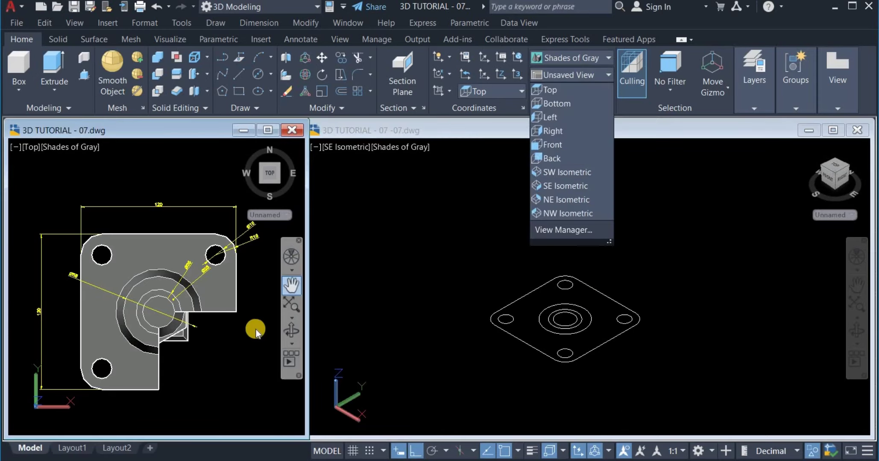
left_click(567, 186)
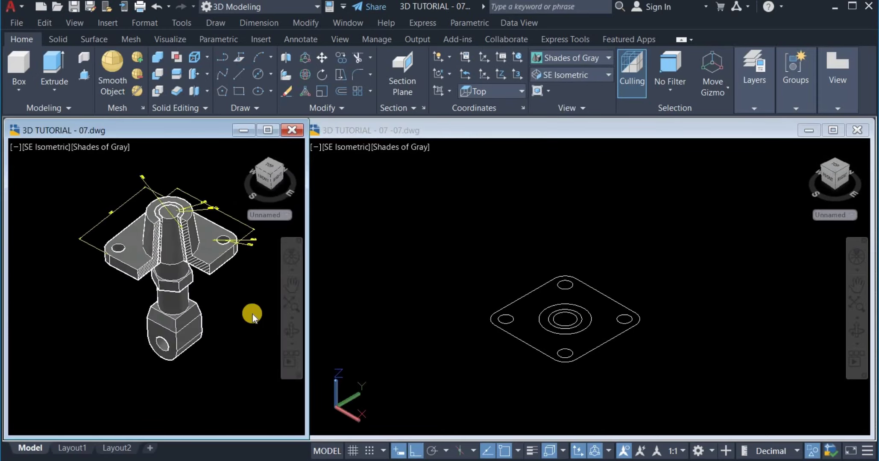
scroll(217, 340, "up", 2)
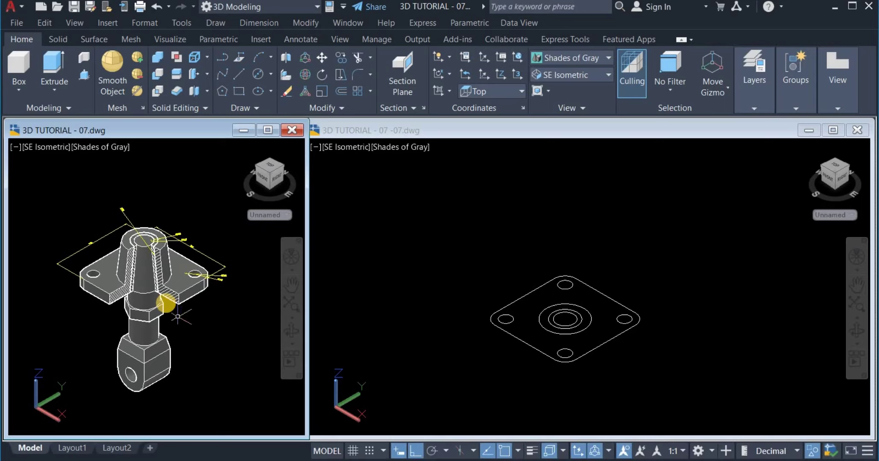
scroll(166, 302, "up", 2)
middle_click_drag(166, 302, 187, 307)
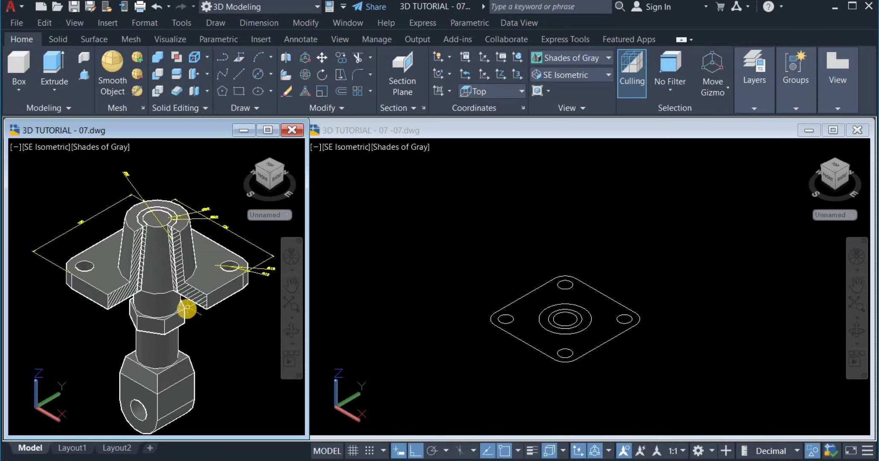
- End object isolation in the reference drawing to restore its hidden dimensions
right_click(210, 344)
mouse_move(294, 161)
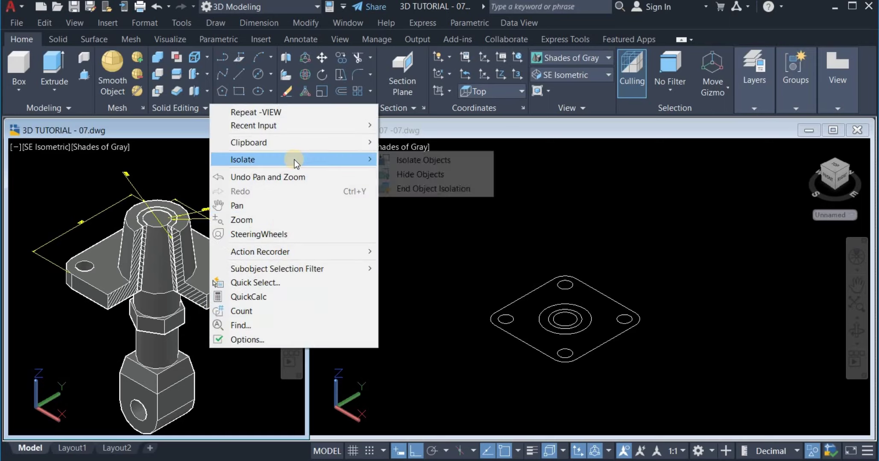
left_click(385, 216)
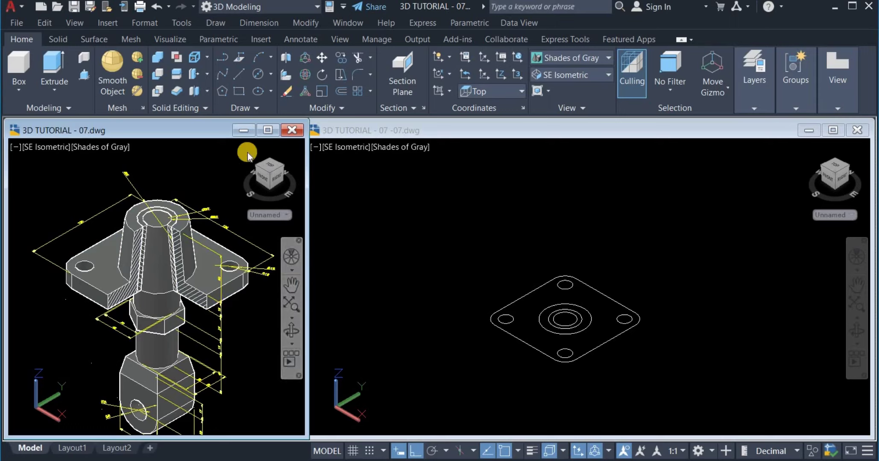
- In 3D TUTORIAL - 07 -07.dwg, draw a line 65 units long straight up along +Z from the centre of the concentric circles
left_click(240, 75)
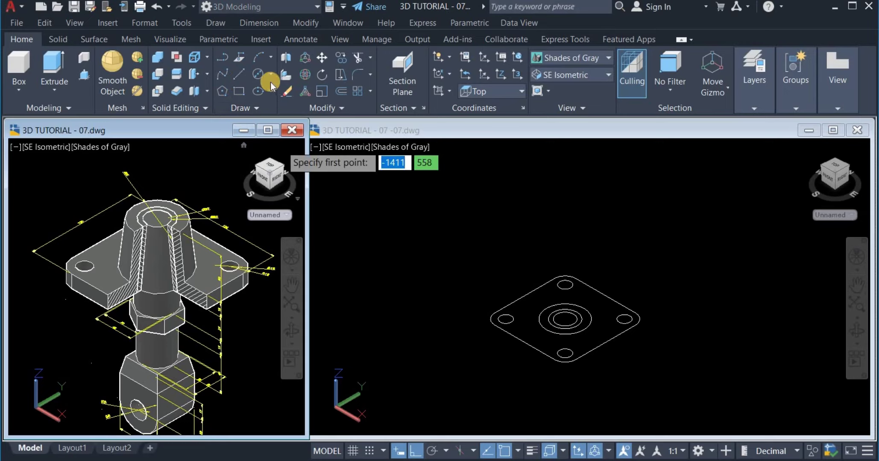
left_click(346, 136)
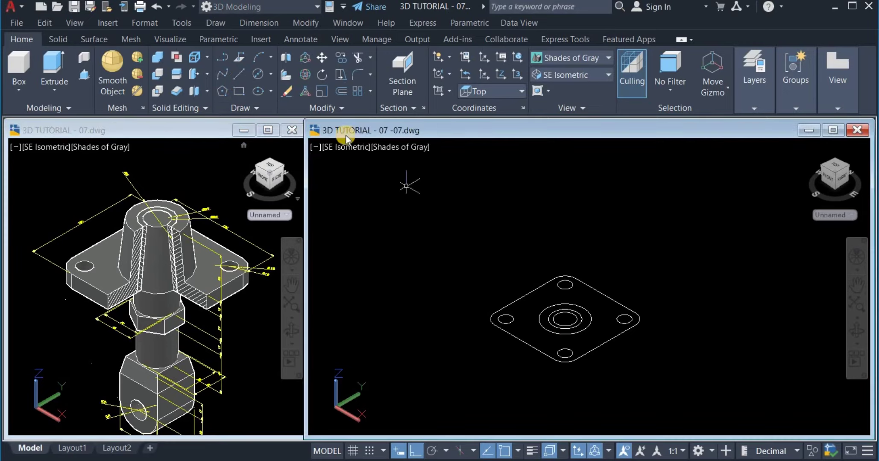
left_click(240, 75)
scroll(622, 366, "up", 2)
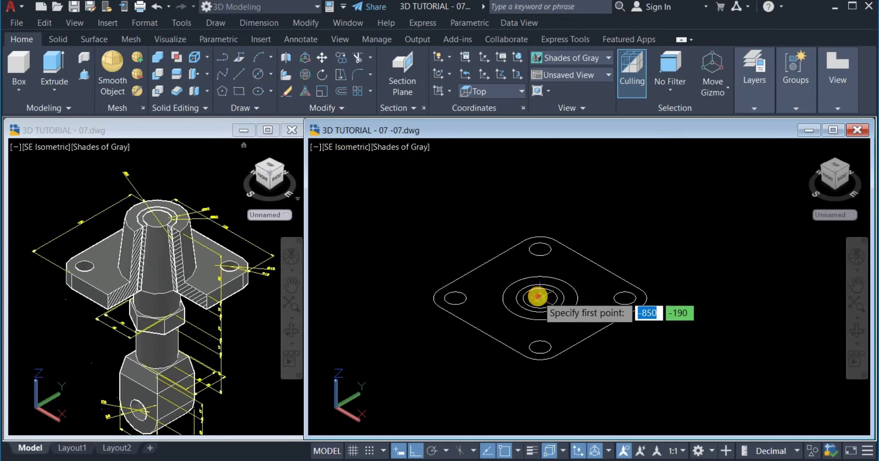
left_click(538, 296)
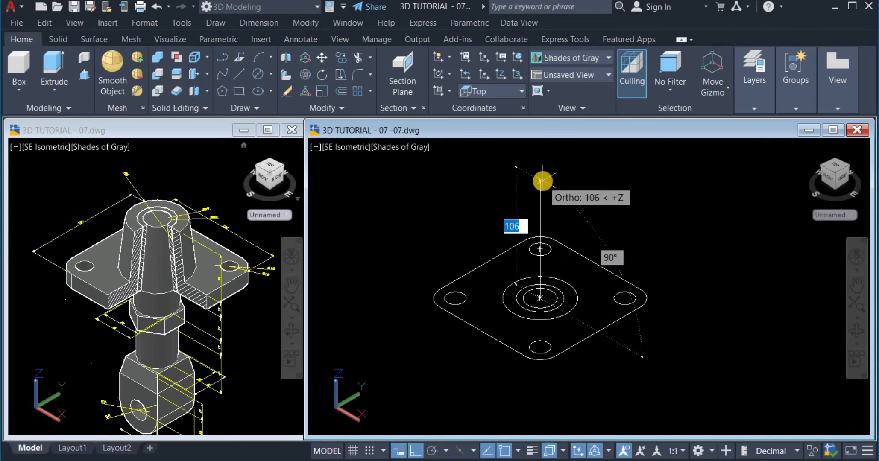
type("65")
key("Return")
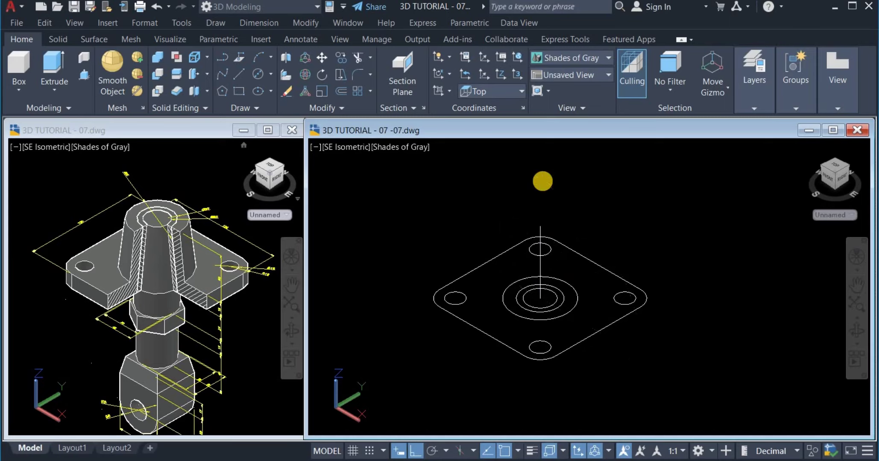
- Move the three concentric circles from the plate's centre to the upper end of the vertical line
right_click(635, 204)
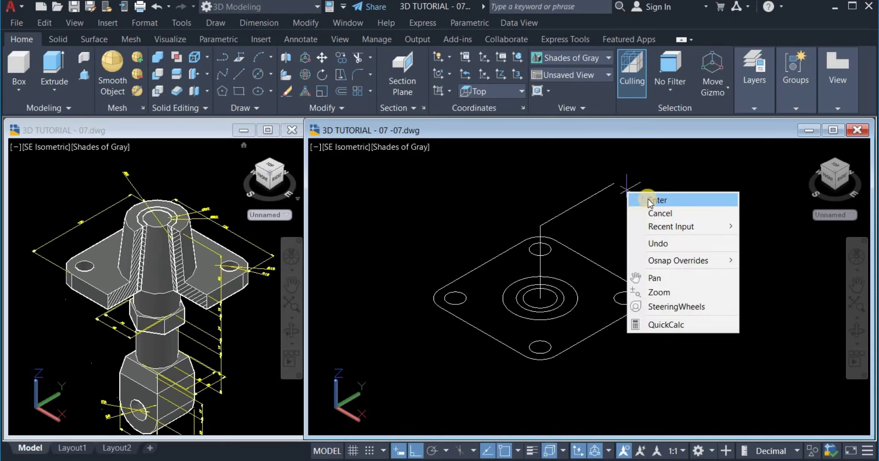
left_click(642, 199)
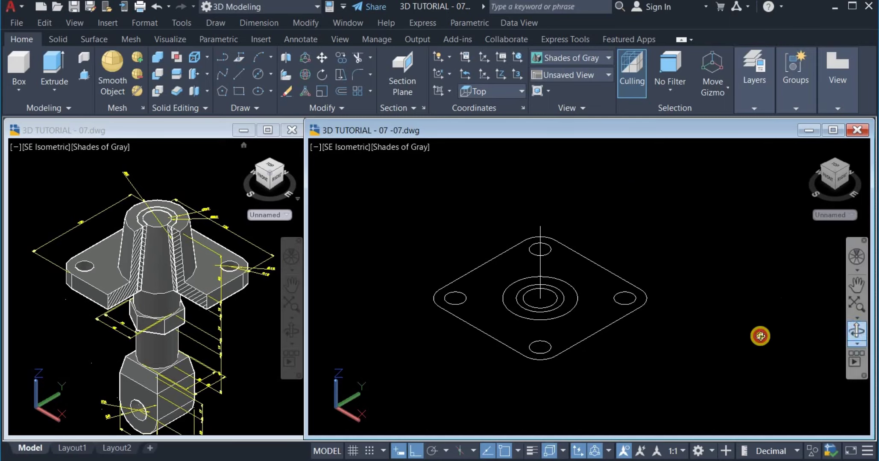
left_click_drag(760, 336, 739, 320)
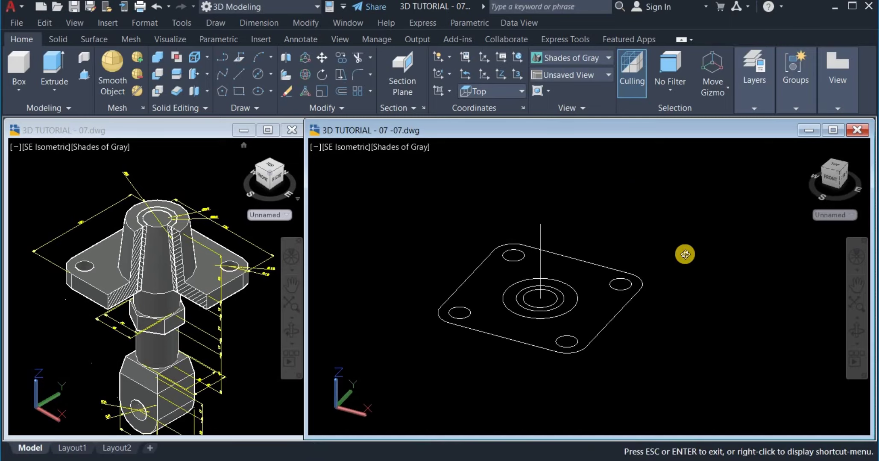
right_click(685, 254)
left_click(708, 31)
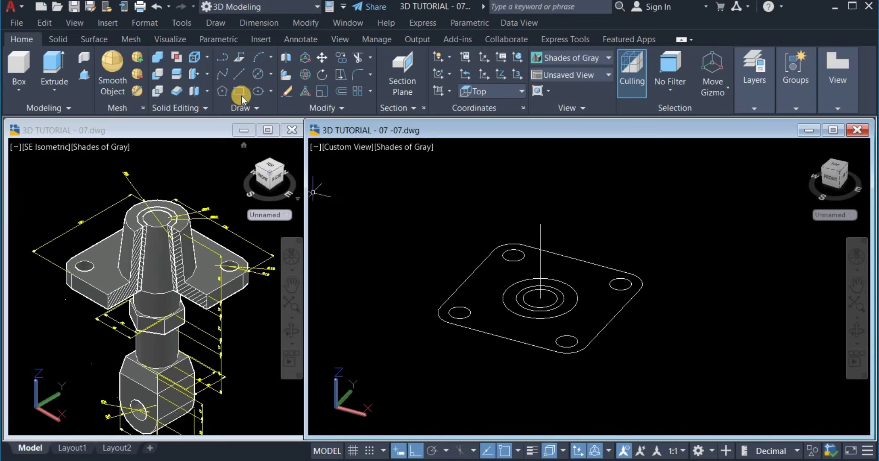
left_click(321, 57)
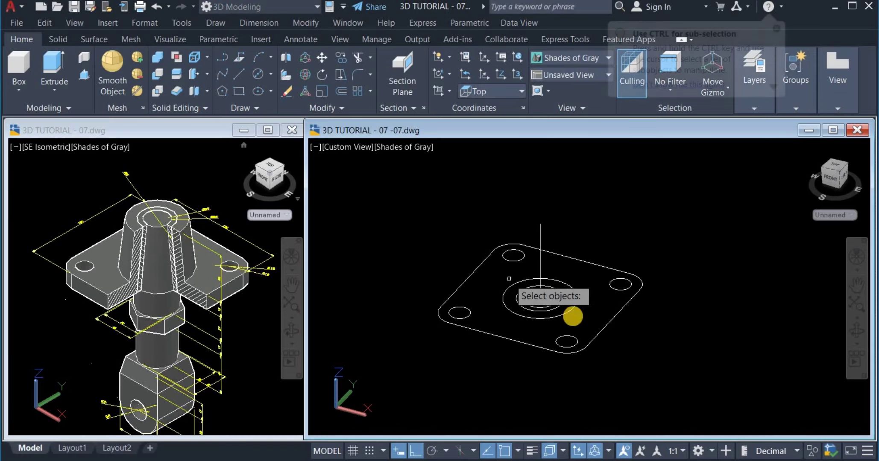
left_click(577, 313)
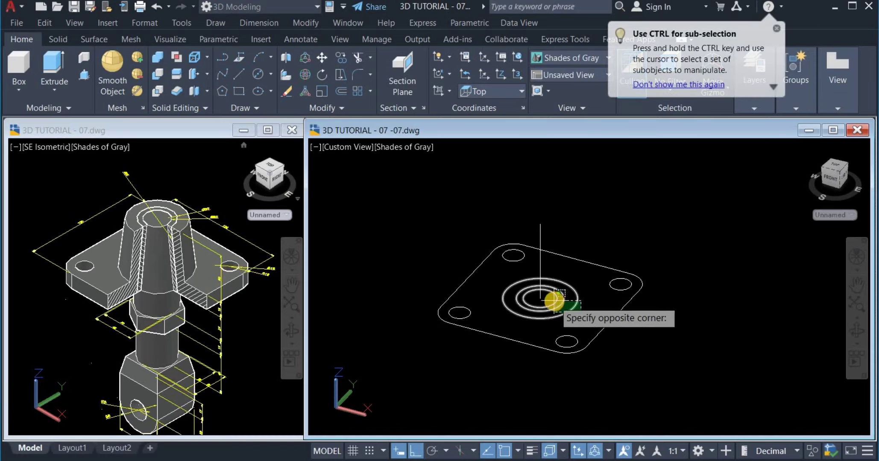
left_click(564, 290)
key("Return")
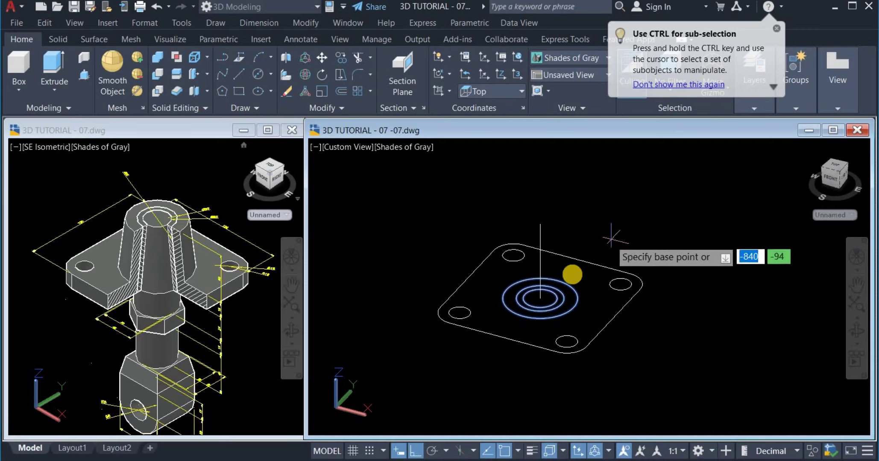
left_click(539, 298)
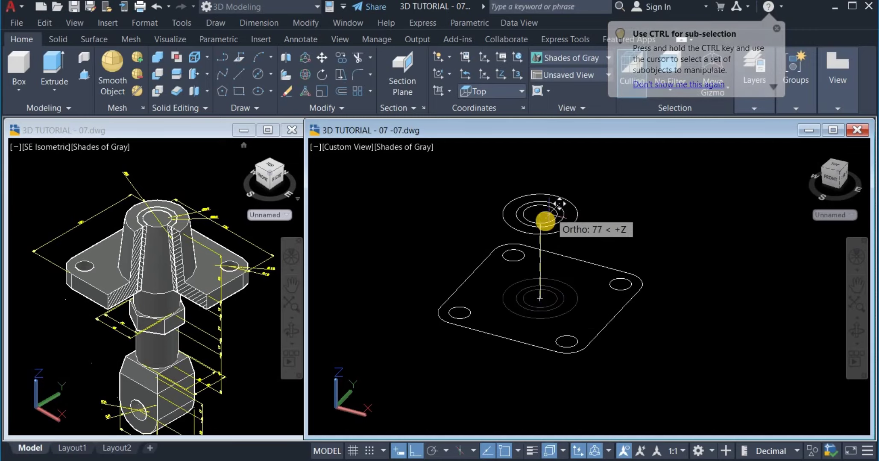
left_click(541, 225)
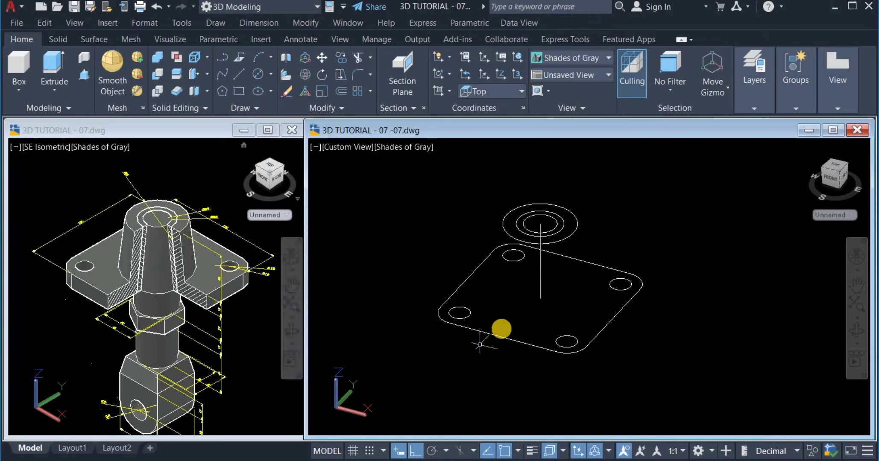
- Check the base diameters in 3D TUTORIAL - 07.dwg and draw a circle of diameter 40 at the plate's centre in 3D TUTORIAL - 07 -07.dwg
left_click(118, 331)
scroll(122, 331, "up", 5)
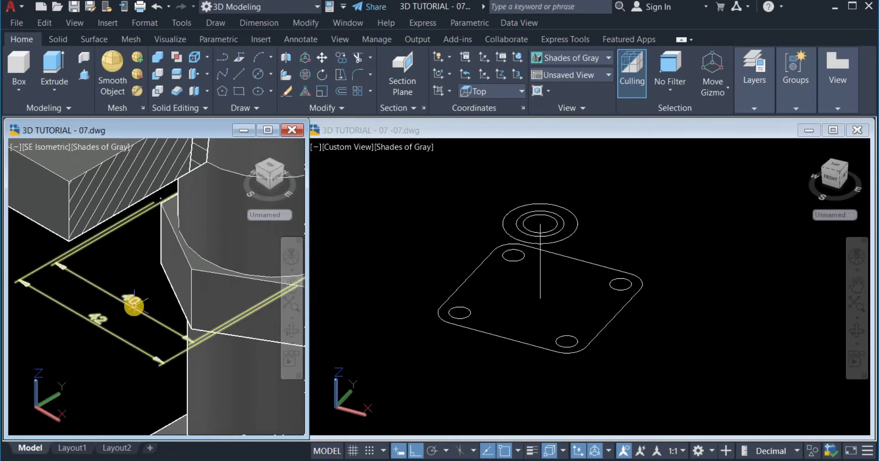
scroll(137, 304, "down", 5)
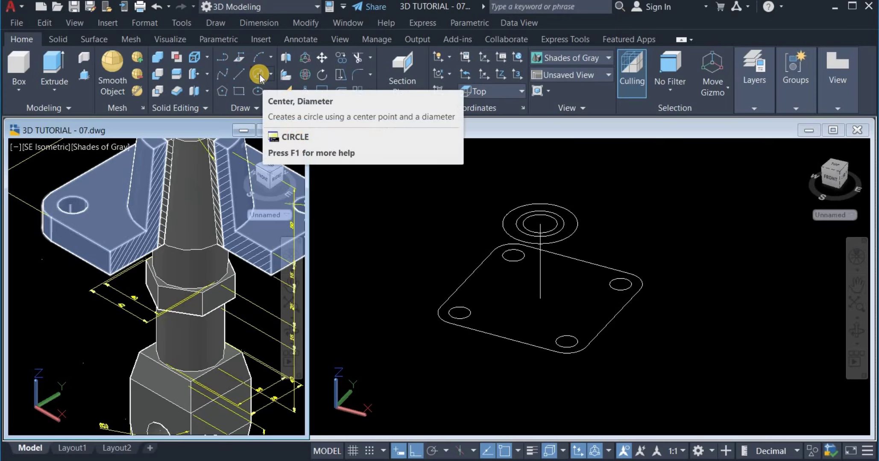
left_click(544, 327)
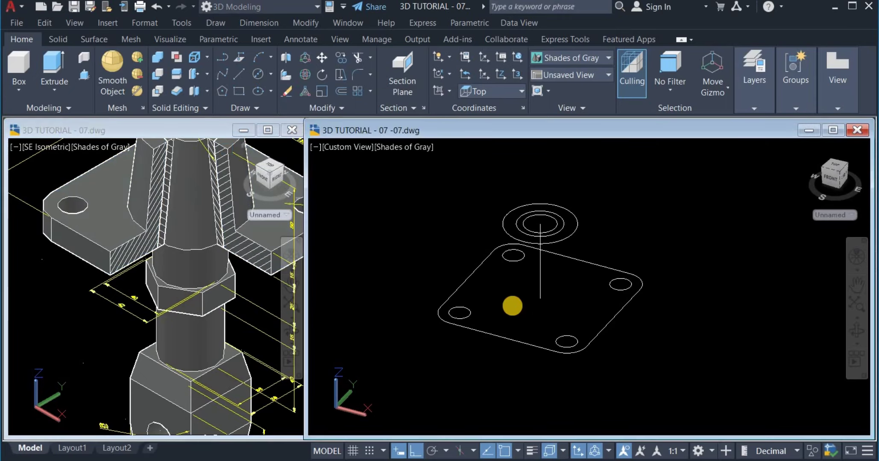
left_click(260, 74)
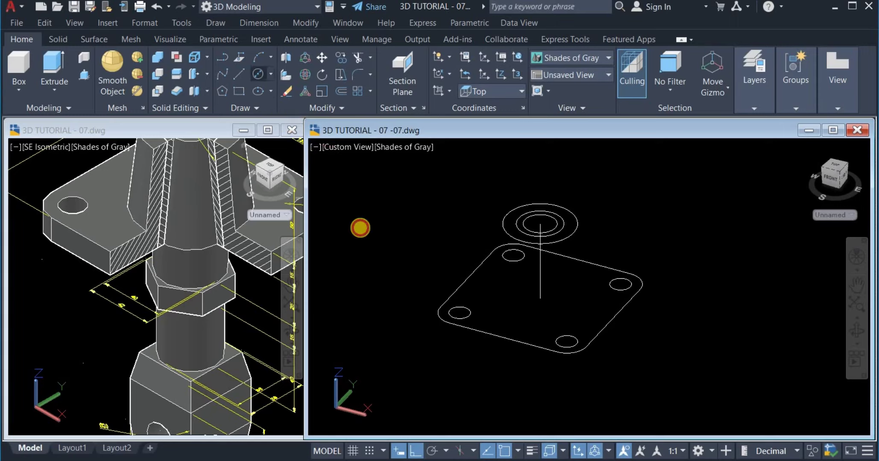
left_click(540, 298)
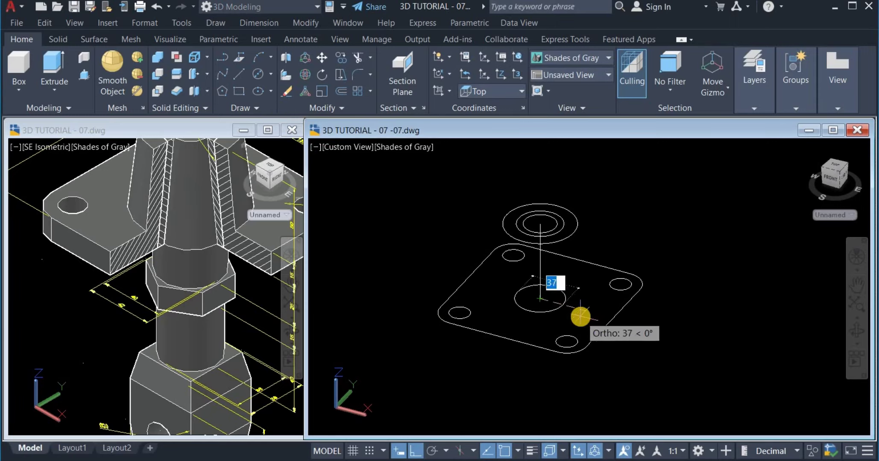
type("40")
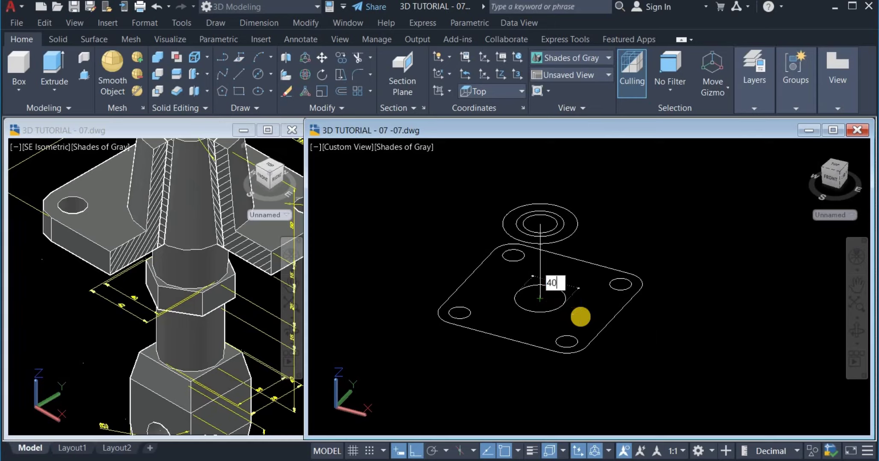
key("Return")
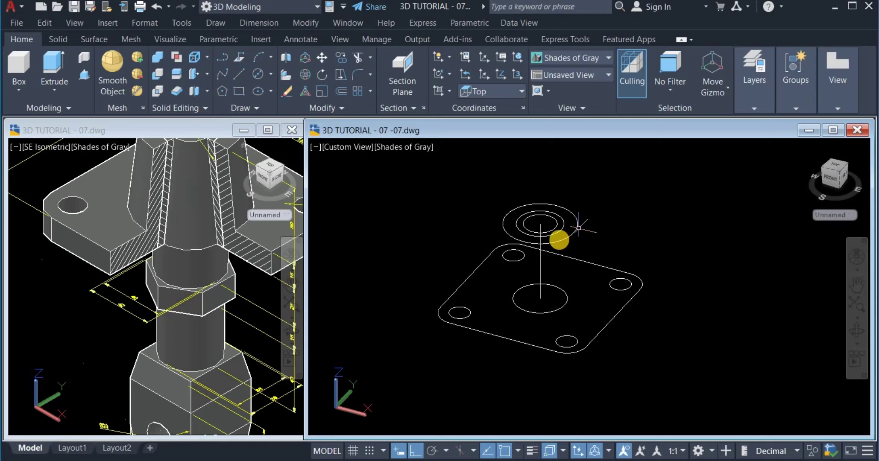
- Offset the 40-diameter circle at the plate's centre outward by 5
scroll(559, 239, "up", 3)
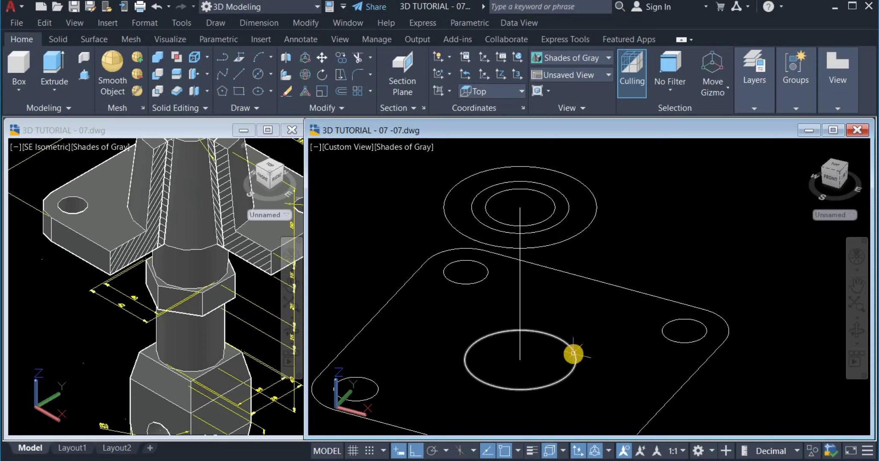
mouse_move(573, 354)
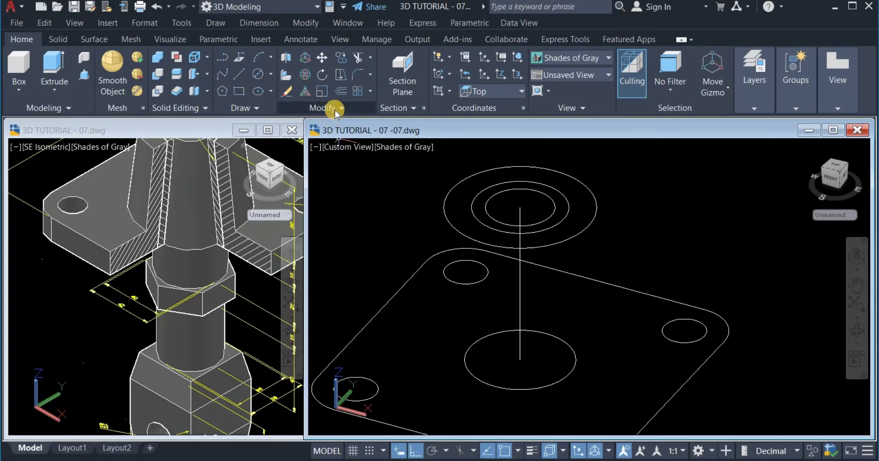
left_click(341, 91)
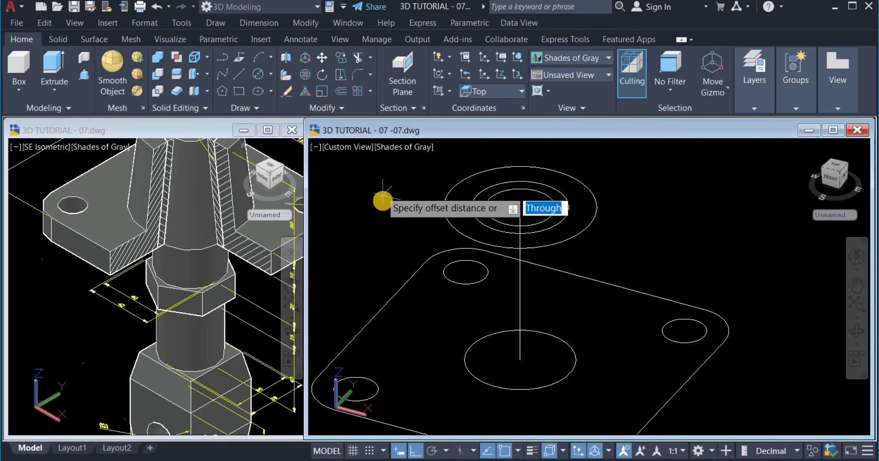
type("5")
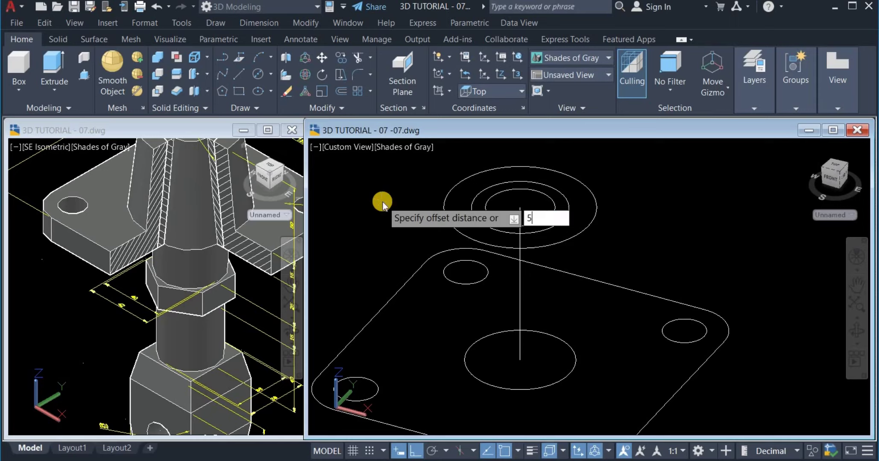
key("Return")
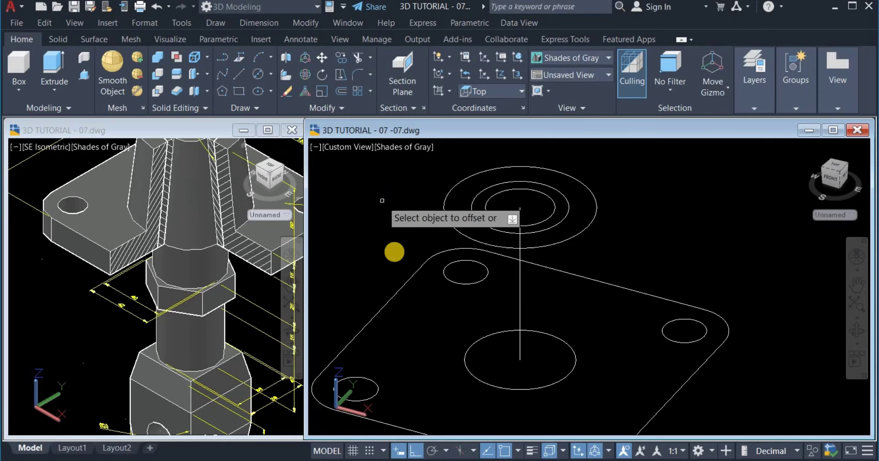
left_click(563, 339)
left_click(598, 337)
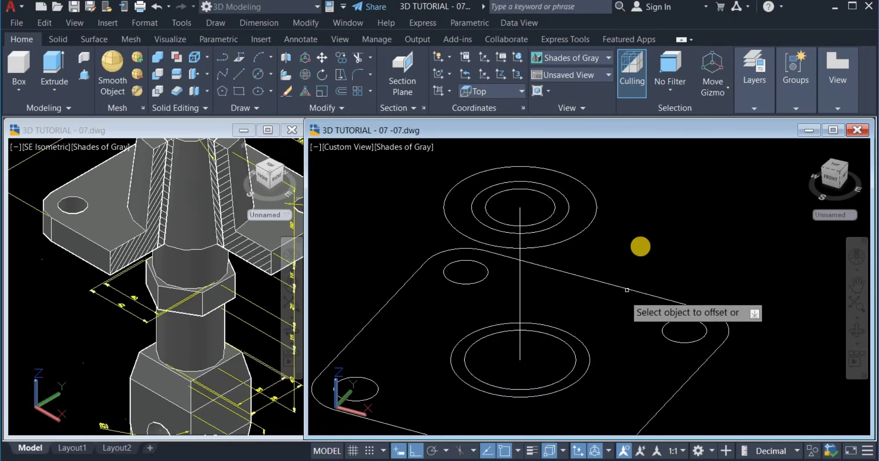
right_click(647, 251)
left_click(654, 252)
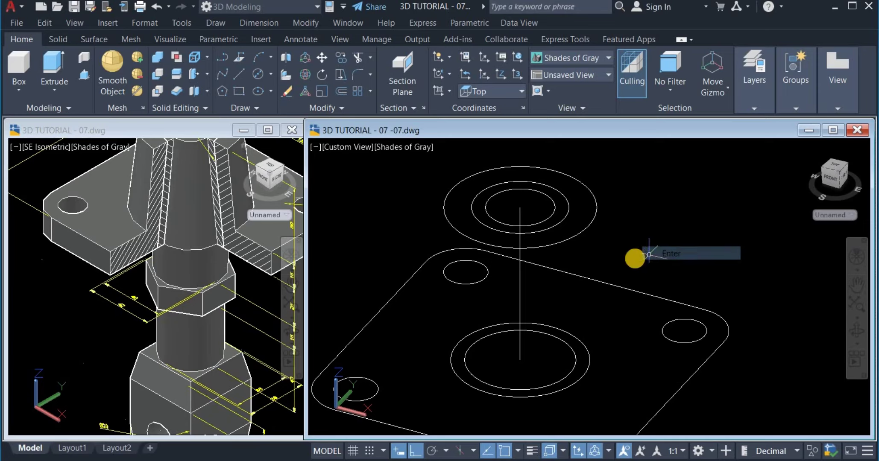
- Check the reference drawing and offset the outer circle at the plate's centre outward by 10 in the working drawing
left_click(207, 326)
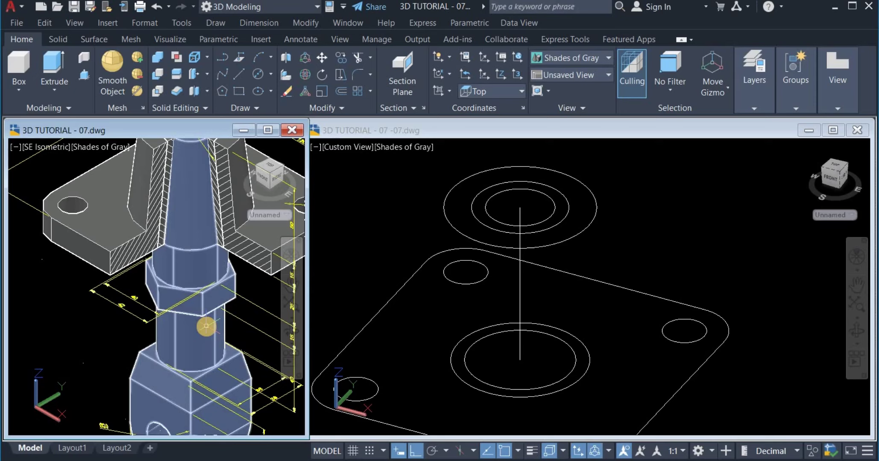
scroll(206, 326, "down", 3)
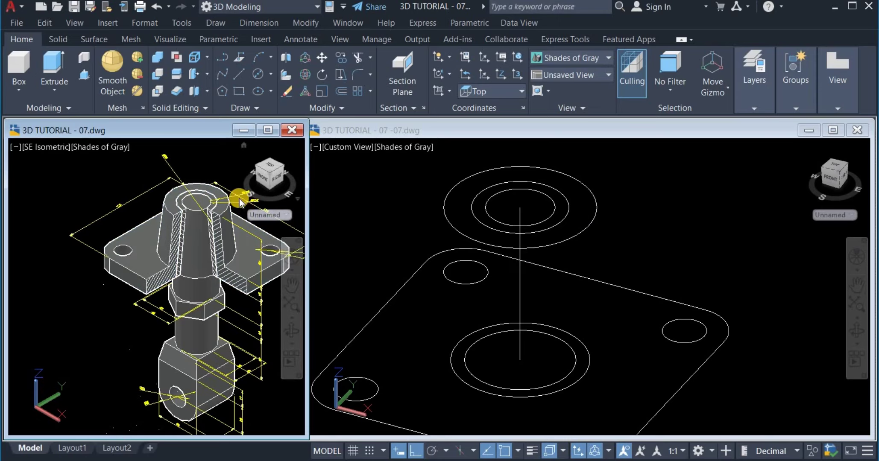
left_click(609, 363)
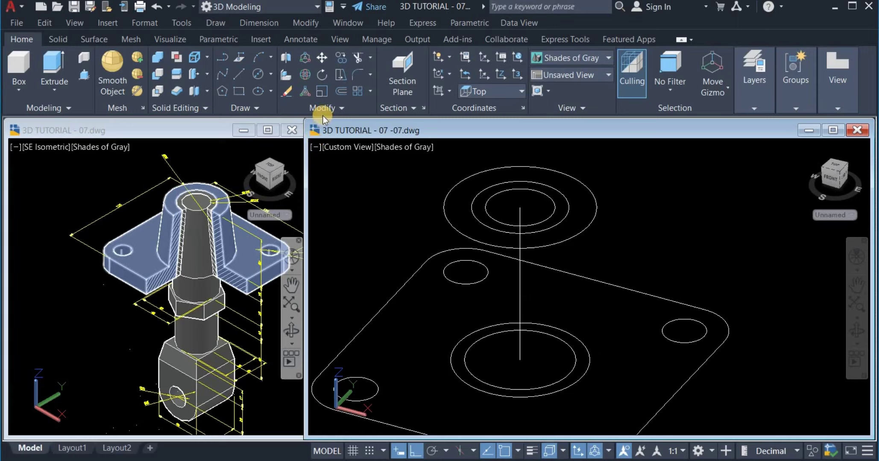
left_click(342, 91)
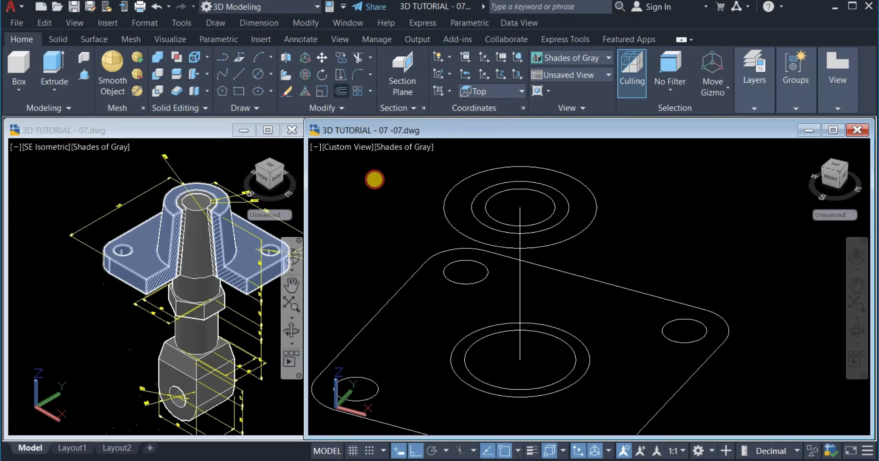
type("1")
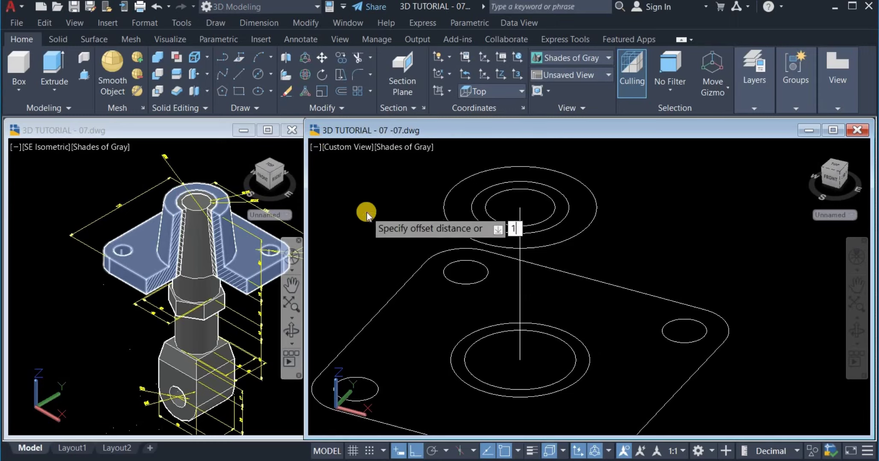
type("0")
key("Return")
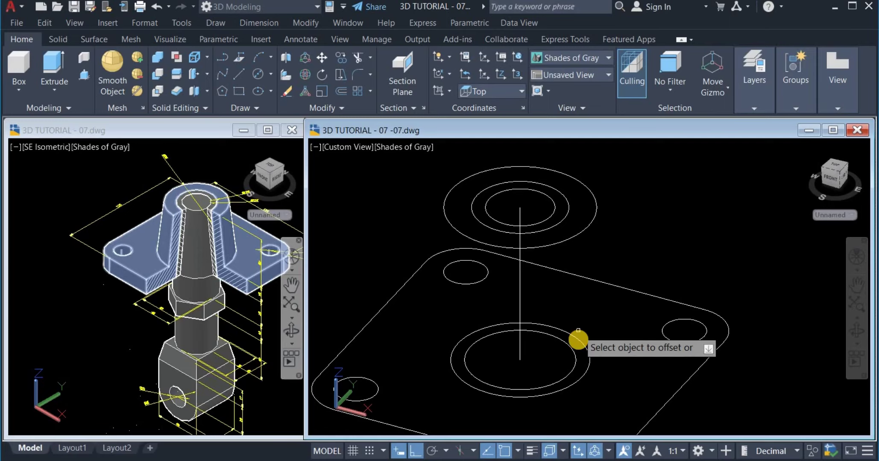
left_click(578, 339)
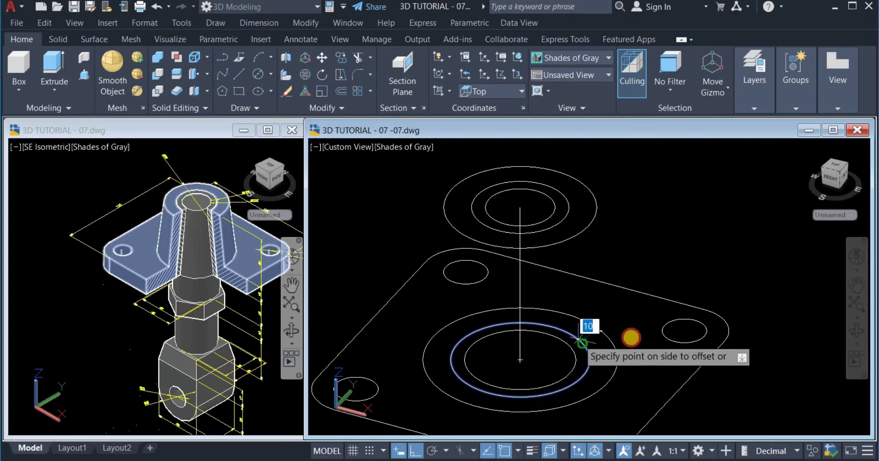
left_click(629, 337)
scroll(621, 246, "down", 2)
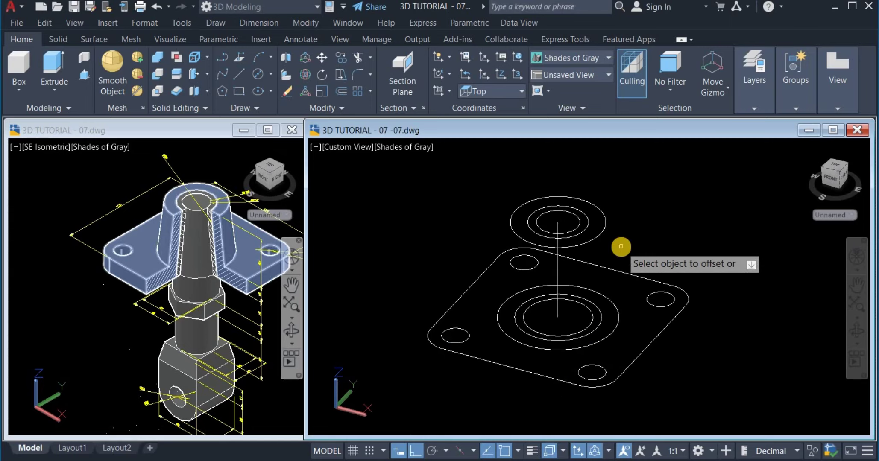
right_click(626, 237)
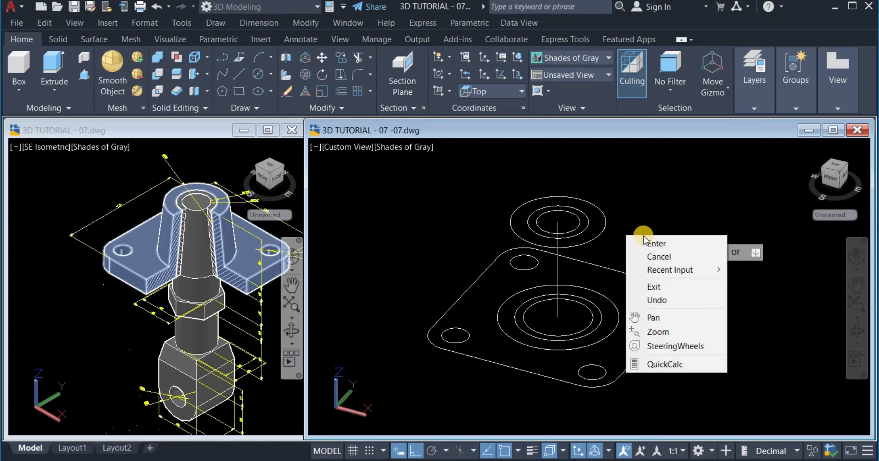
left_click(638, 242)
- Copy the concentric circles at the plate's centre and at the vertical line's upper end twice to the side of the plate
scroll(555, 234, "down", 3)
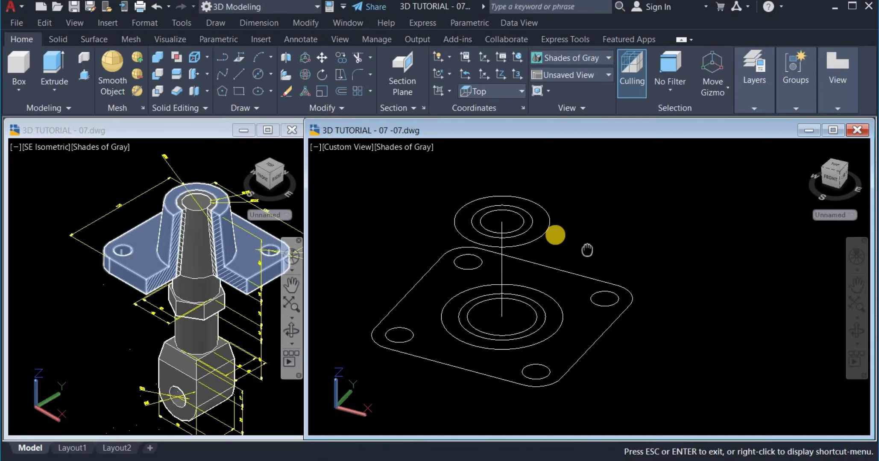
middle_click_drag(555, 234, 548, 261)
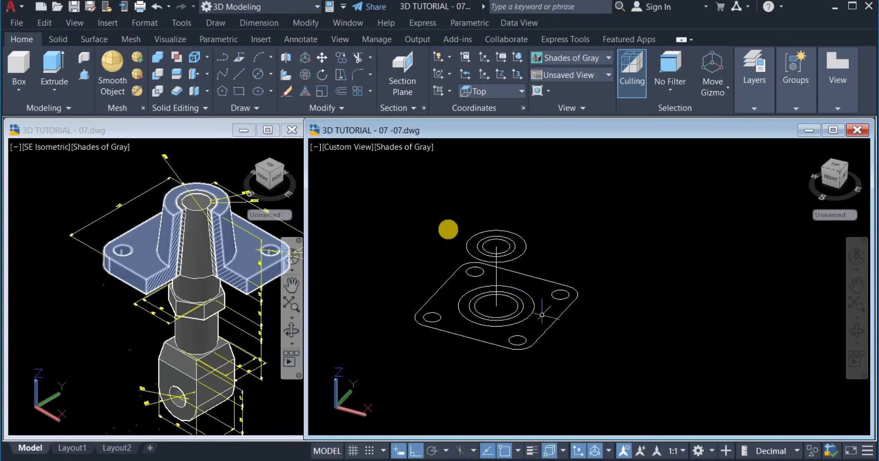
left_click(346, 72)
left_click(536, 311)
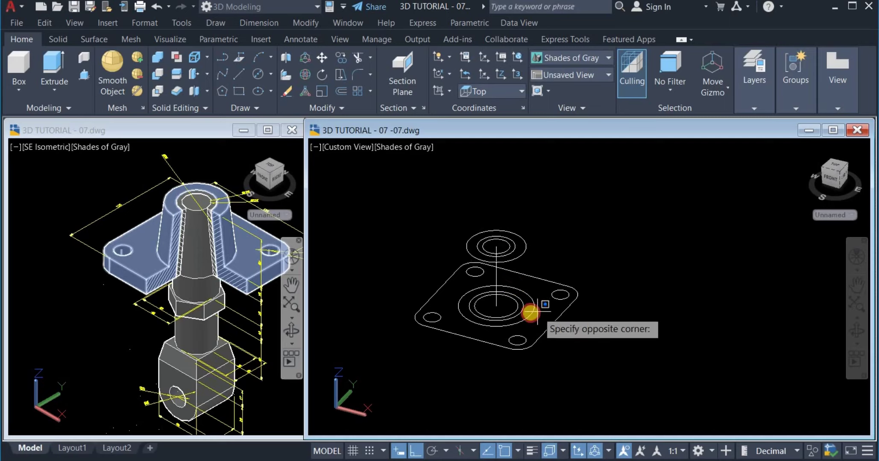
left_click(513, 308)
left_click(540, 242)
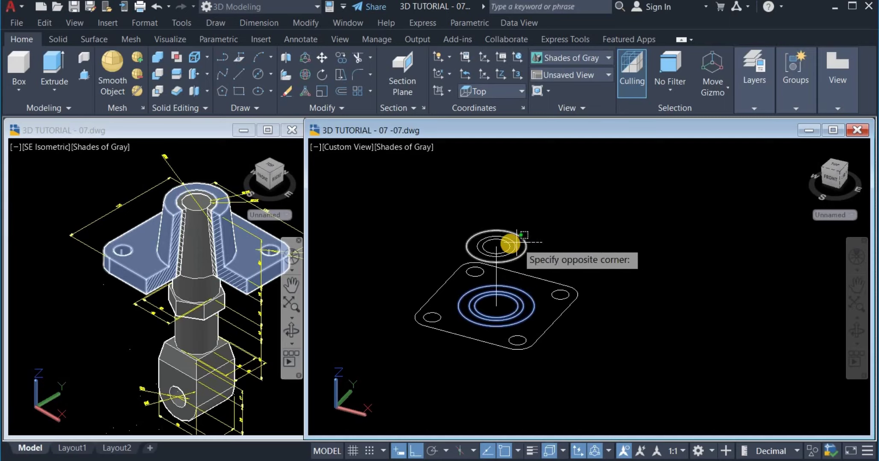
left_click(514, 239)
key("Return")
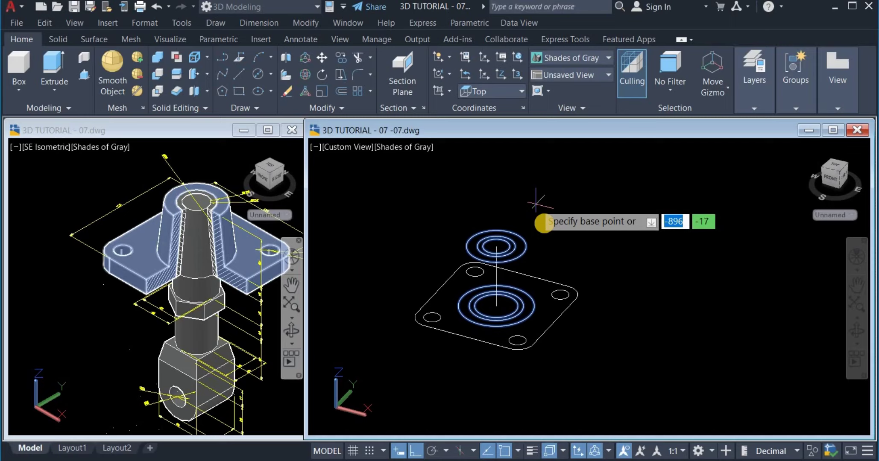
left_click(550, 240)
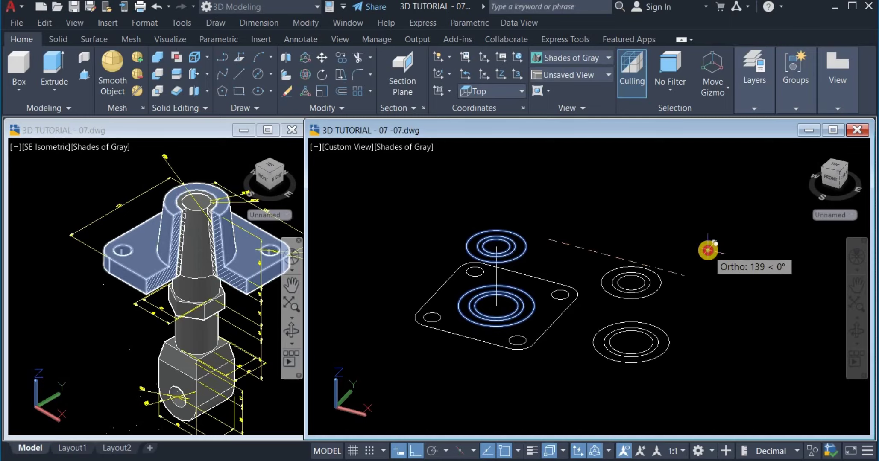
left_click(708, 251)
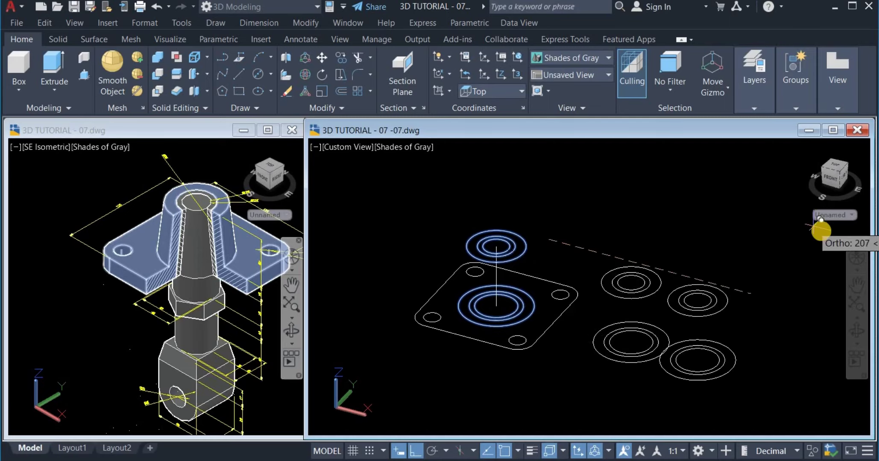
left_click(814, 259)
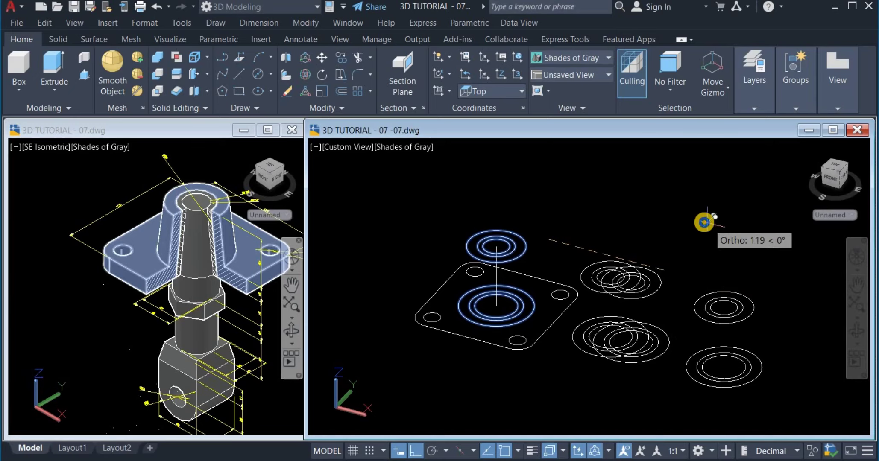
right_click(704, 222)
left_click(722, 229)
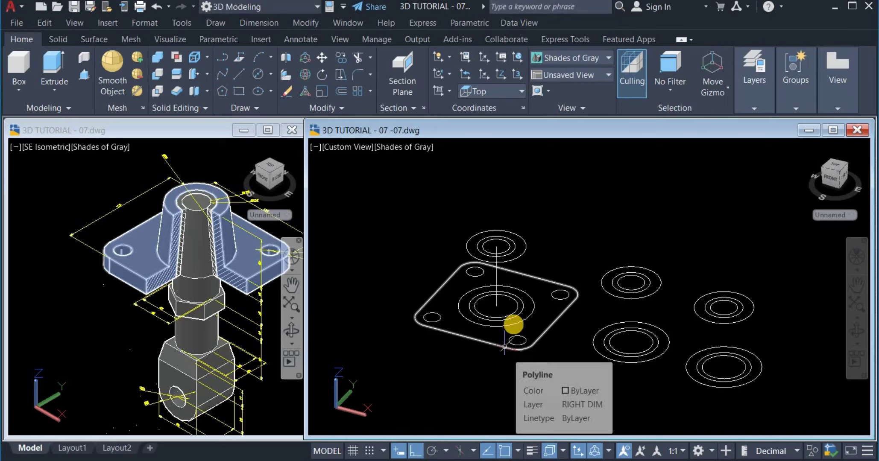
- Delete the two inner circles from both the lower and upper circle sets on the plate, keeping only the outer ones
scroll(525, 316, "up", 3)
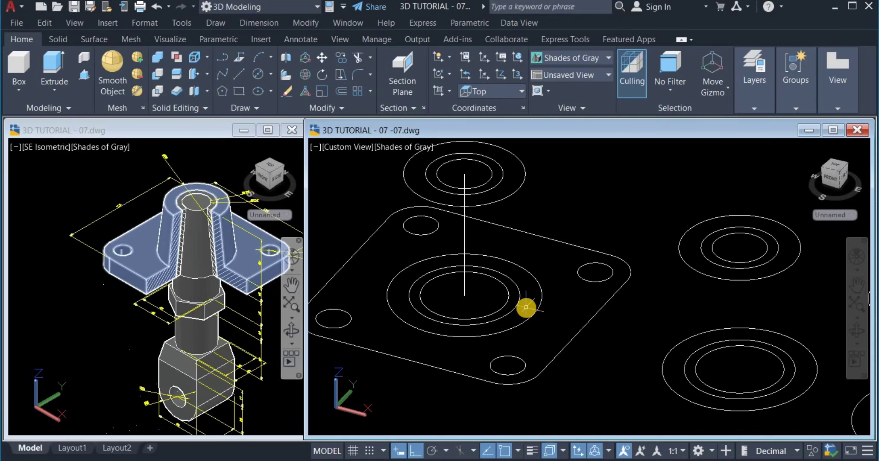
left_click(525, 307)
left_click(490, 304)
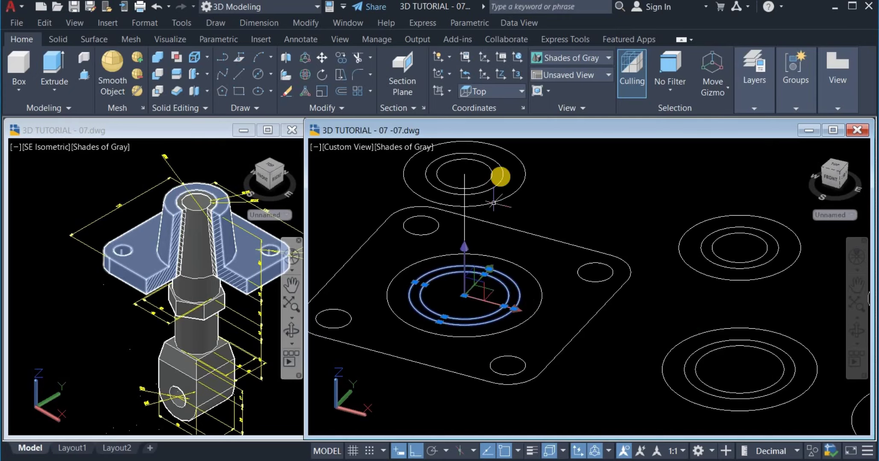
left_click(511, 172)
left_click(480, 175)
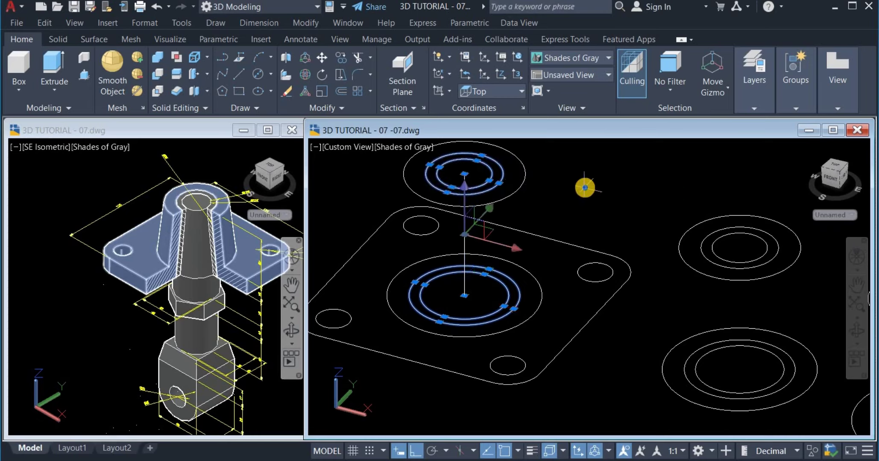
right_click(585, 190)
left_click(617, 237)
scroll(476, 275, "down", 5)
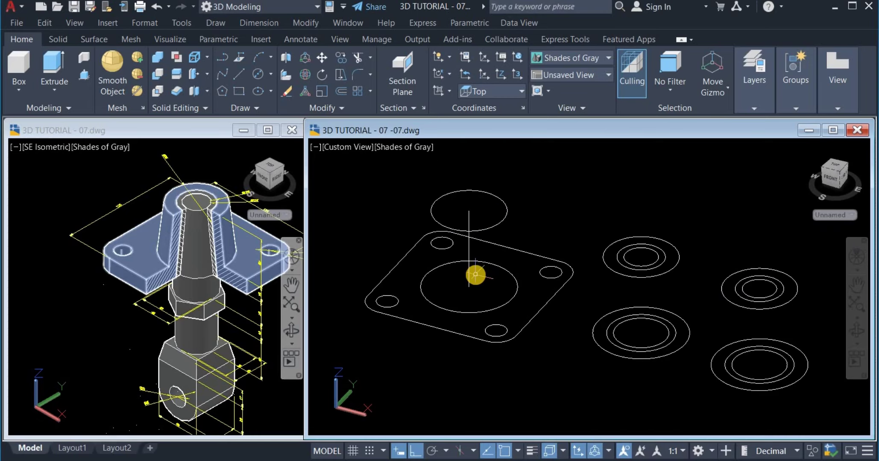
- Move the copied circle sets farthest from the plate away from the nearer copies, roughly level with the plate
left_click(614, 221)
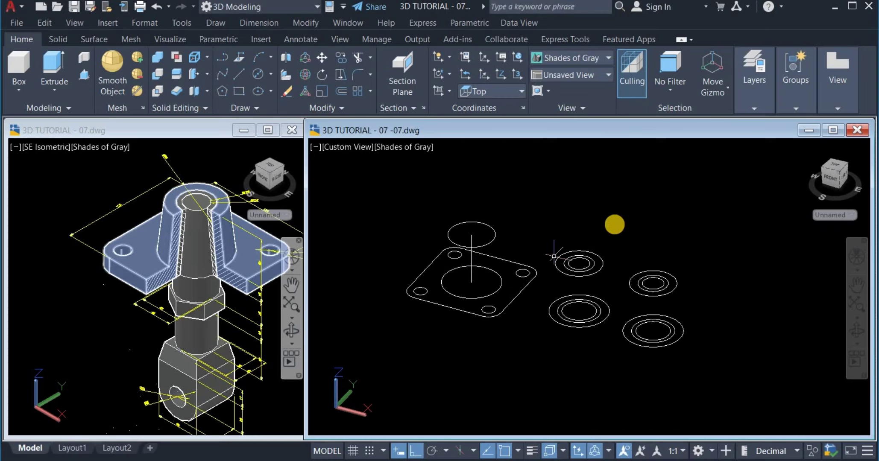
left_click(704, 365)
left_click(716, 383)
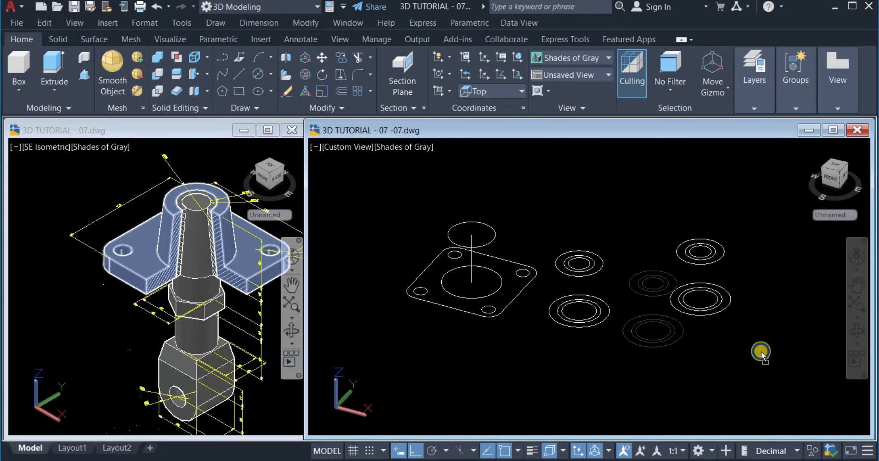
right_click_drag(760, 355, 762, 356)
left_click(786, 359)
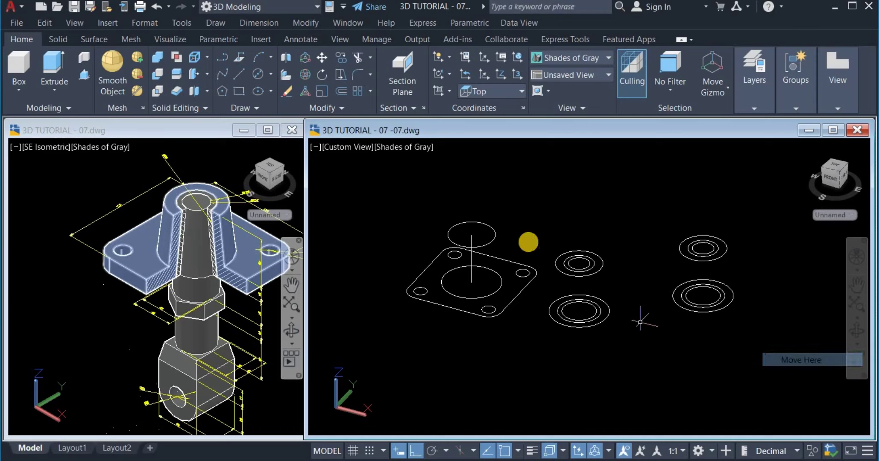
- Move the copied circle sets nearest the plate into the gap, roughly level with the farther copies
left_click(537, 215)
left_click(629, 354)
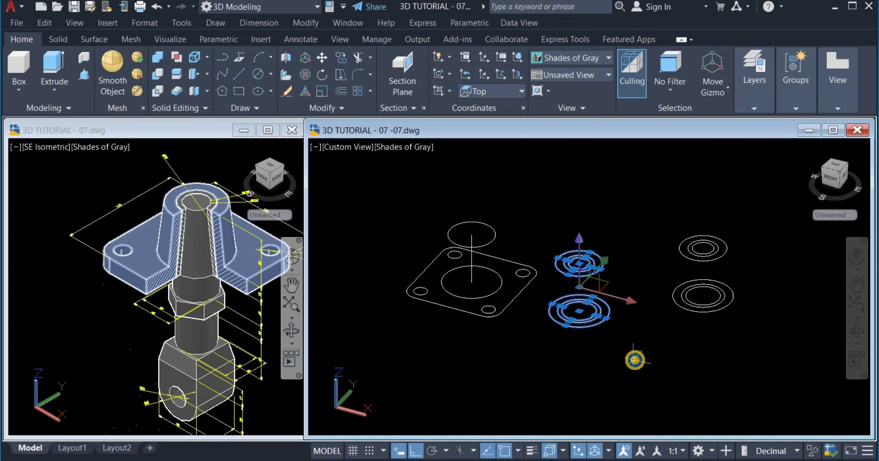
right_click_drag(636, 360, 663, 353)
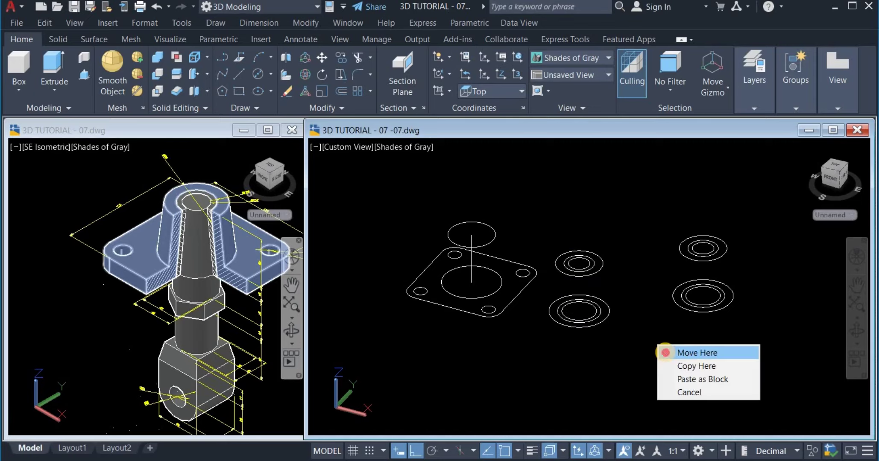
left_click(663, 354)
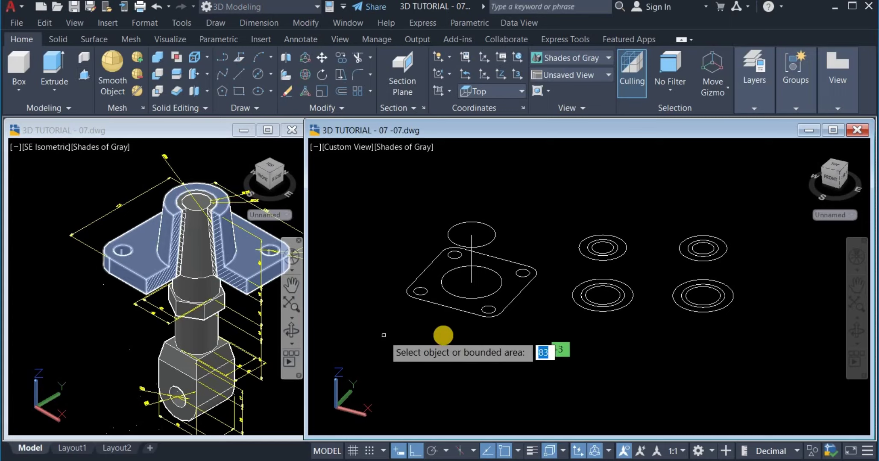
- Presspull the rounded square base plate profile upward by 15
left_click(461, 312)
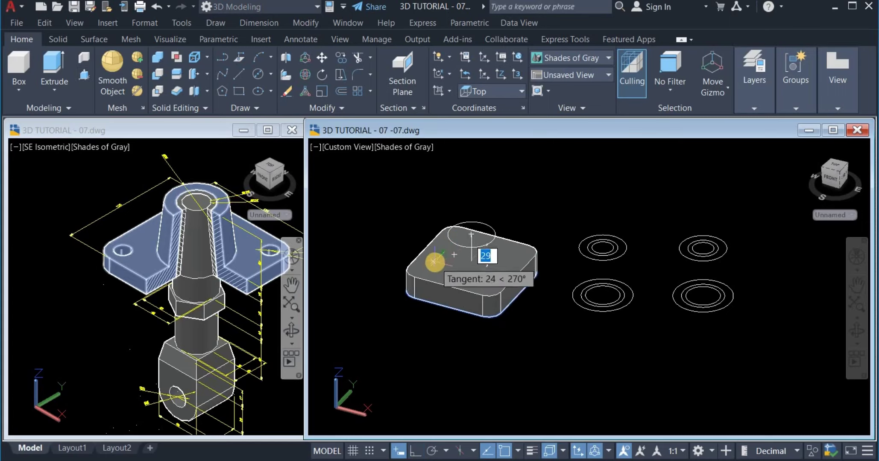
type("1")
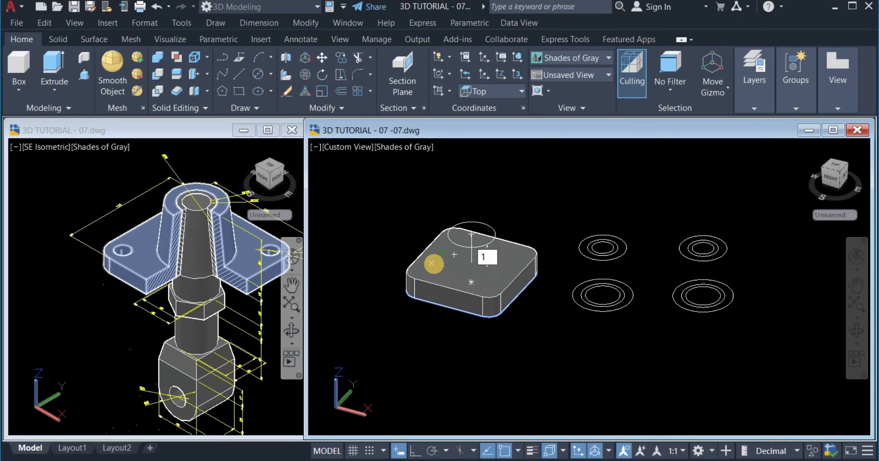
type("5")
key("Return")
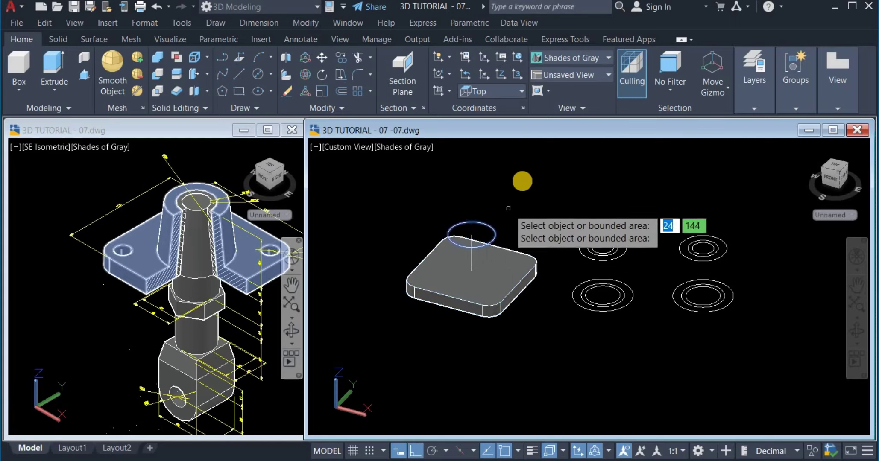
key("Escape")
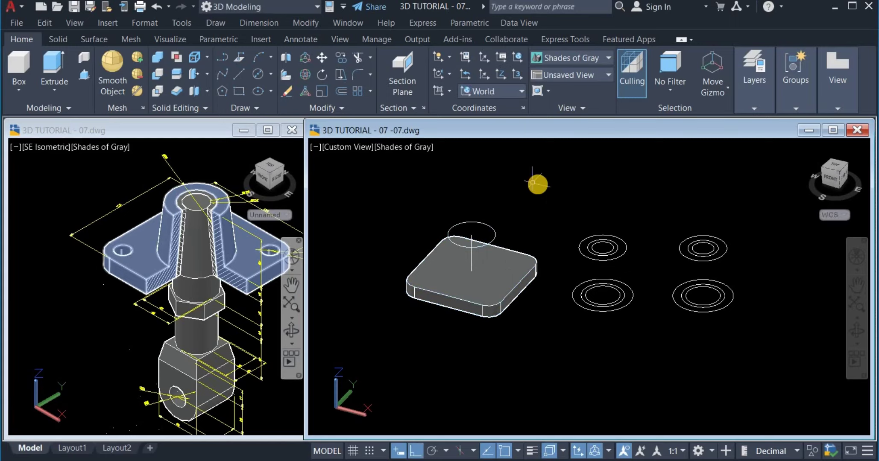
- Switch the visual style to 2D Wireframe and presspull the four corner hole circles upward into cylinders extending past the plate's top
left_click(563, 64)
left_click(555, 87)
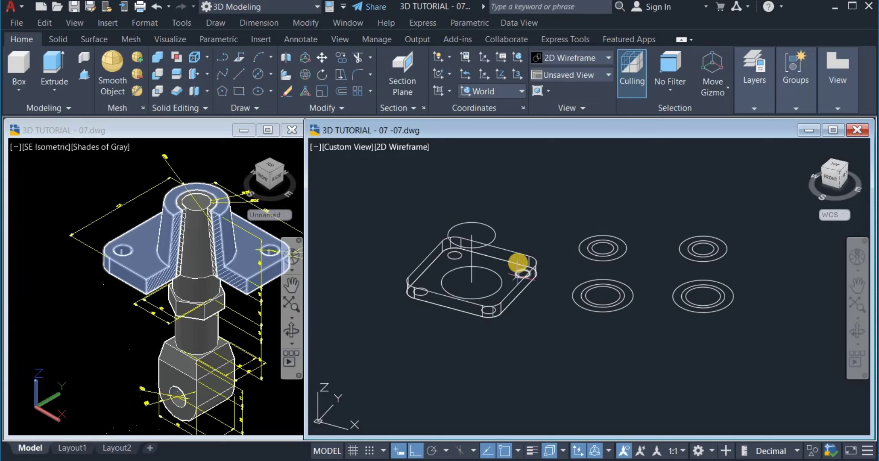
left_click(88, 77)
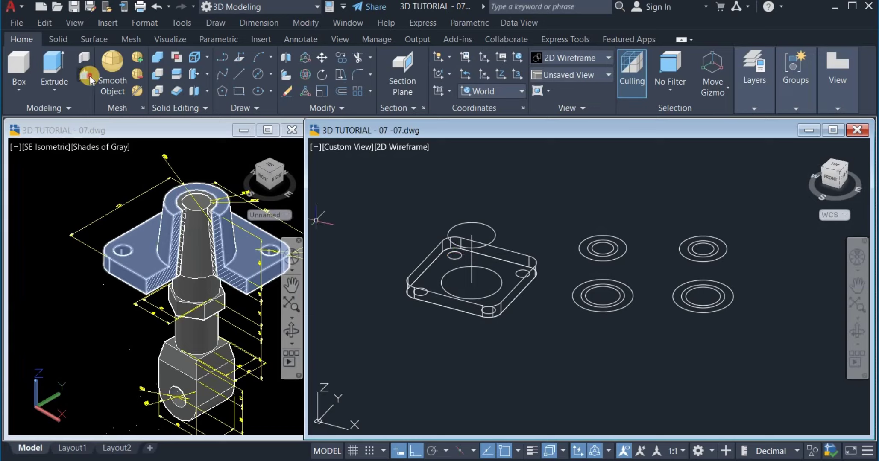
left_click(454, 253)
left_click(446, 192)
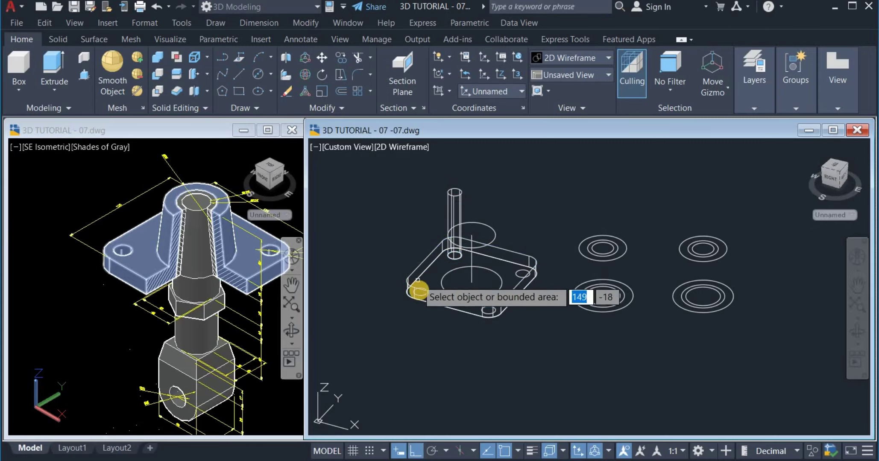
left_click(416, 293)
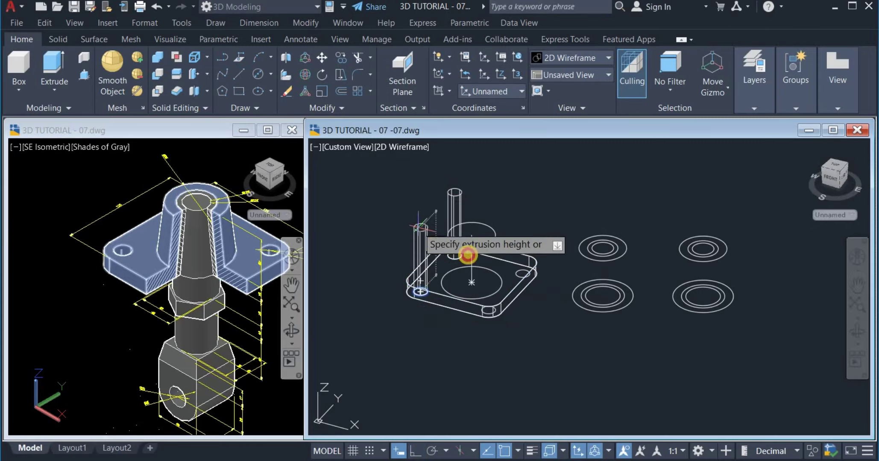
left_click(472, 251)
left_click(517, 272)
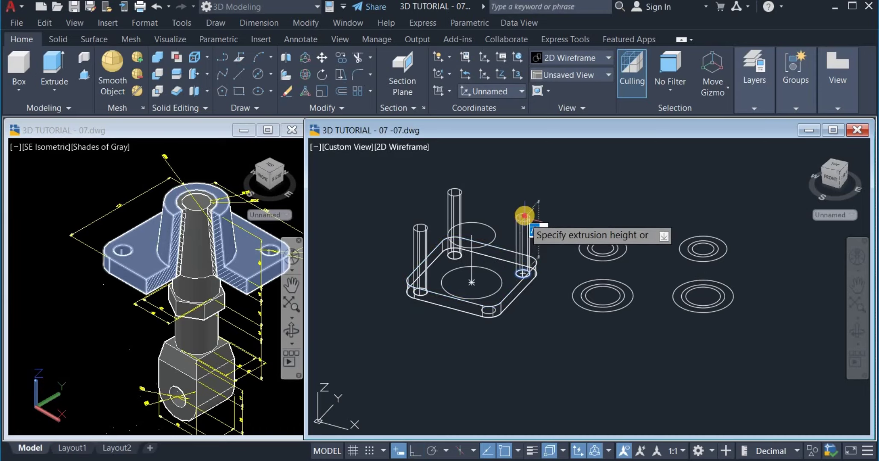
left_click(521, 216)
left_click(489, 309)
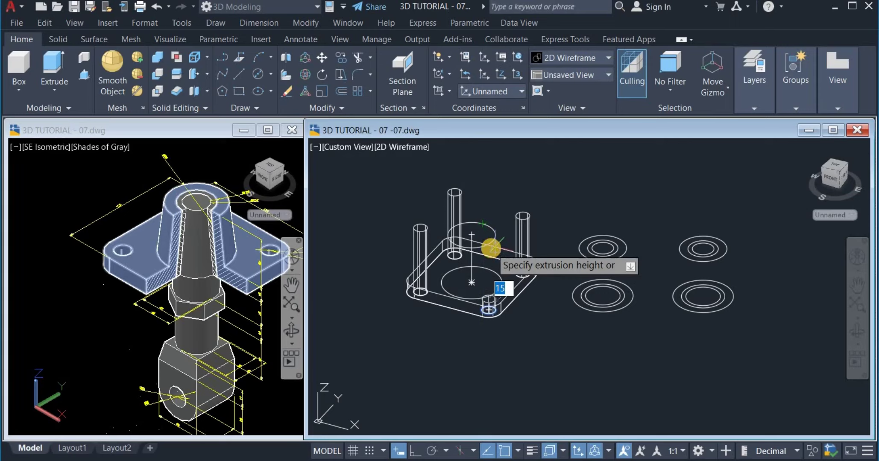
left_click(485, 241)
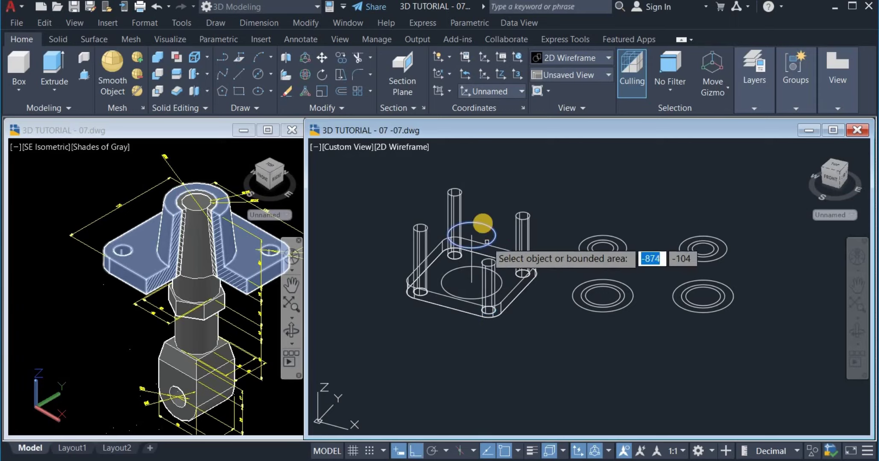
key("Return")
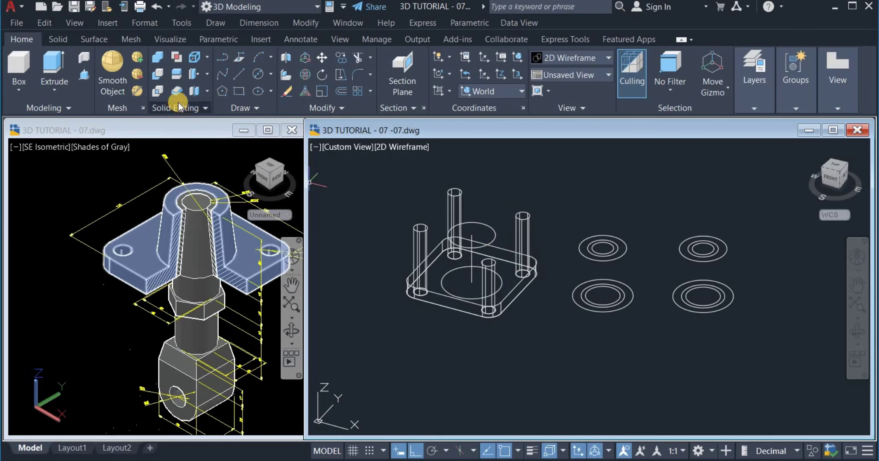
- Subtract the four corner cylinders from the base plate to cut its through holes
left_click(154, 75)
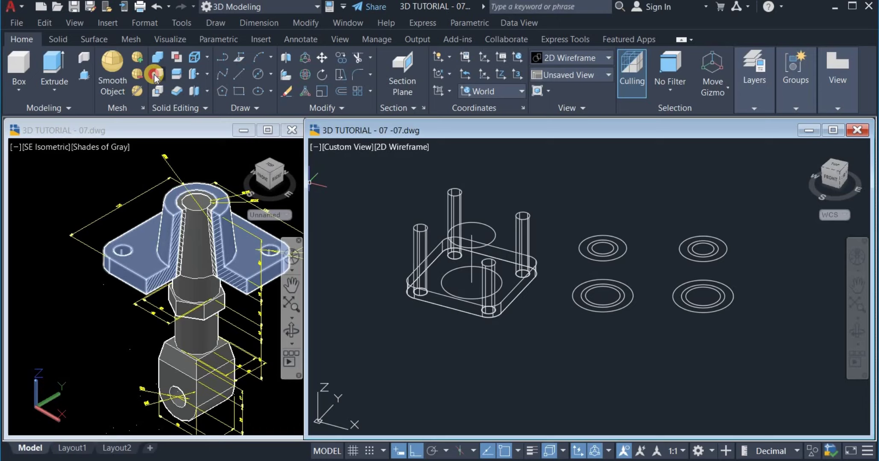
left_click(444, 308)
right_click(417, 368)
left_click(416, 229)
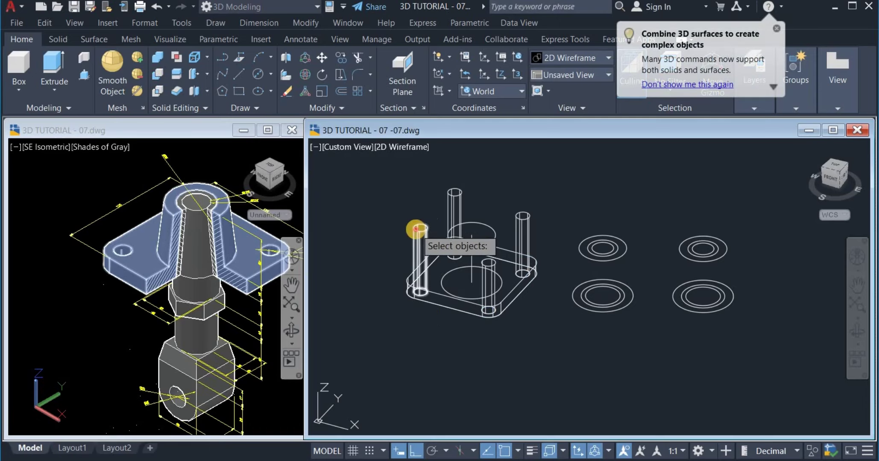
left_click(453, 192)
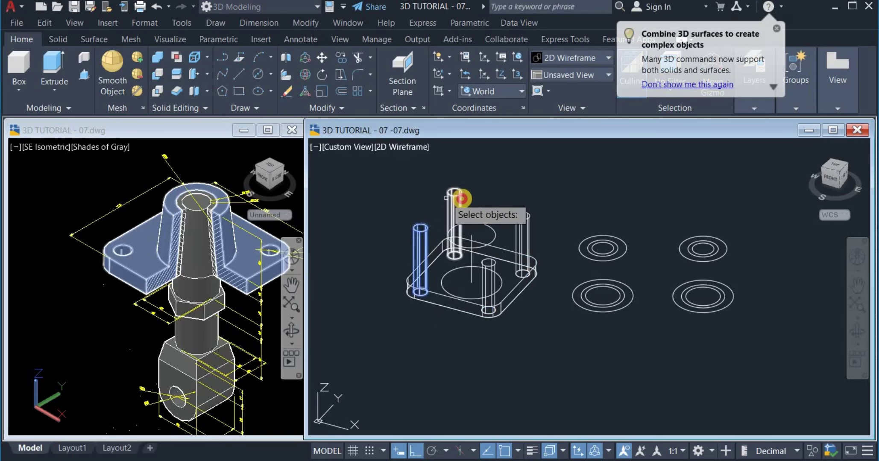
left_click(529, 221)
left_click(487, 275)
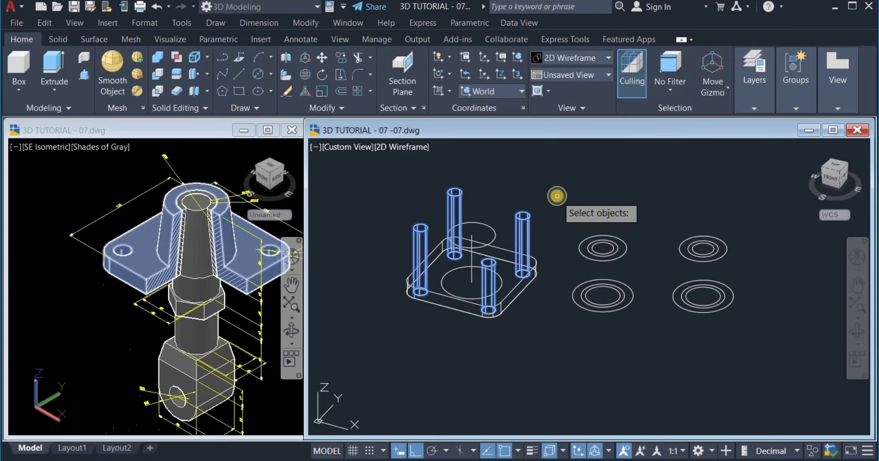
right_click(556, 196)
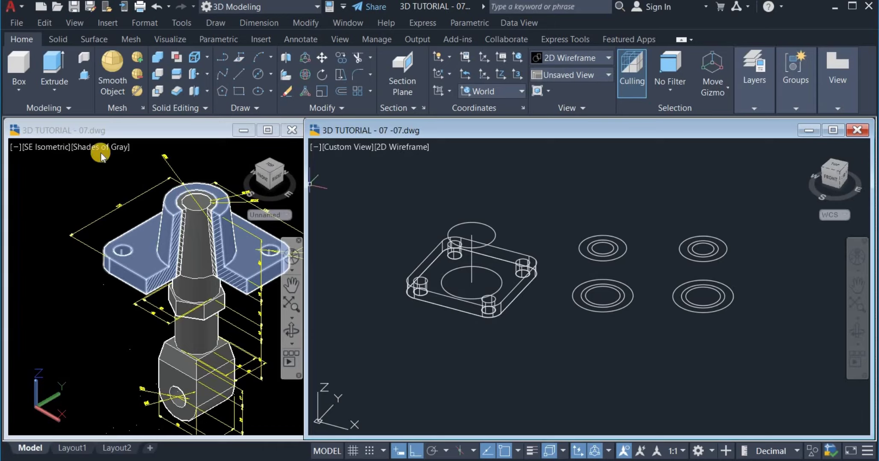
- Loft a tapered solid boss between the raised circle above the plate and the larger circle at its centre
left_click(53, 90)
left_click(41, 142)
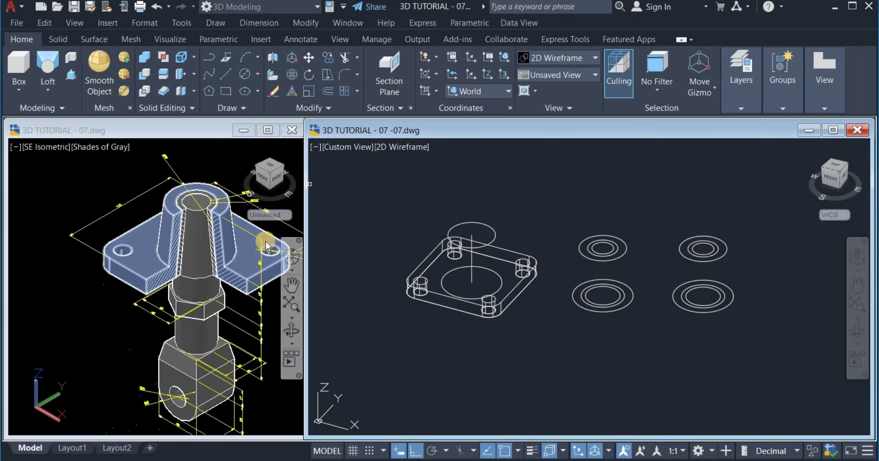
left_click(493, 228)
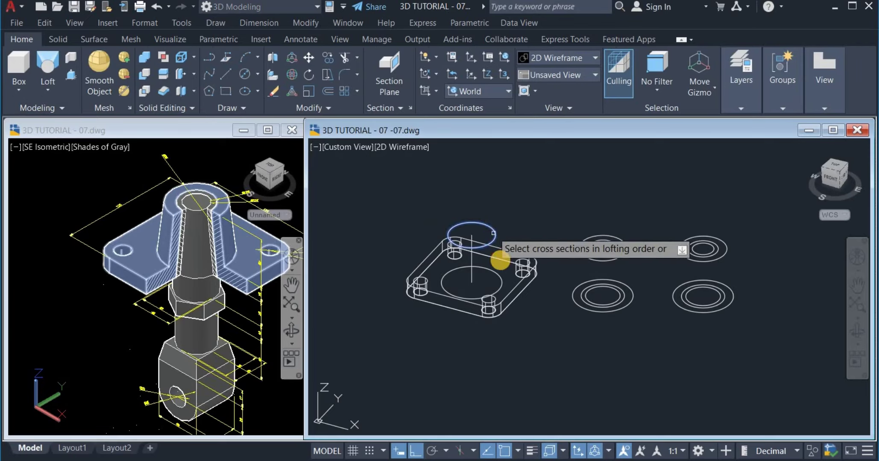
left_click(495, 278)
right_click(517, 225)
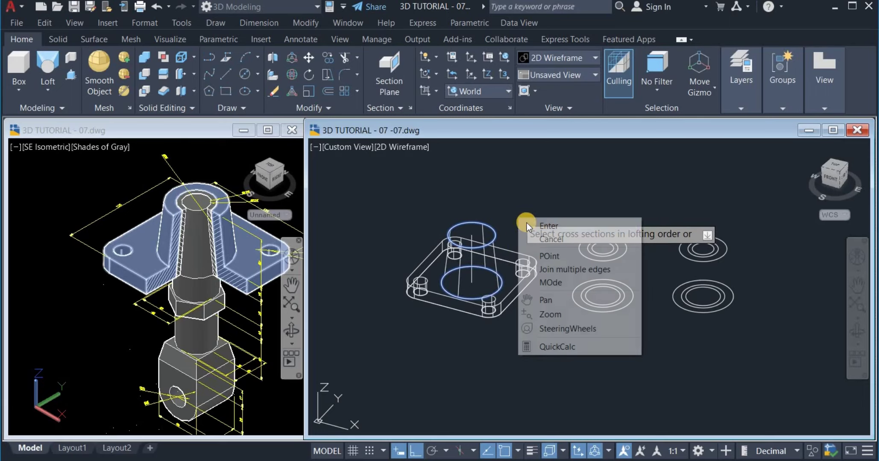
left_click(529, 214)
right_click(522, 193)
left_click(533, 204)
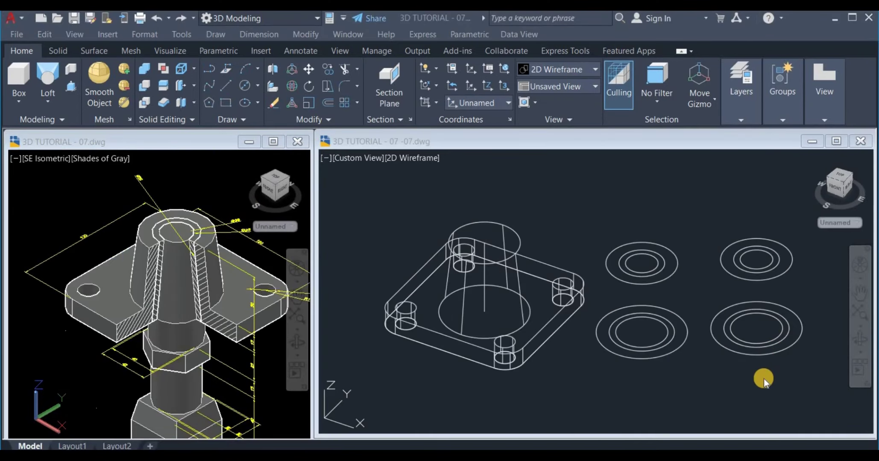
- Union the tapered boss with the base plate into a single solid
left_click(763, 380)
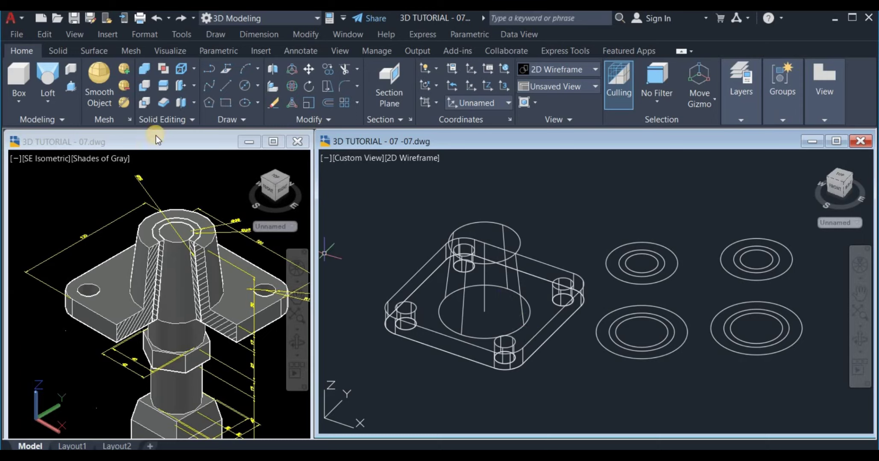
left_click(145, 68)
left_click(492, 225)
left_click(543, 326)
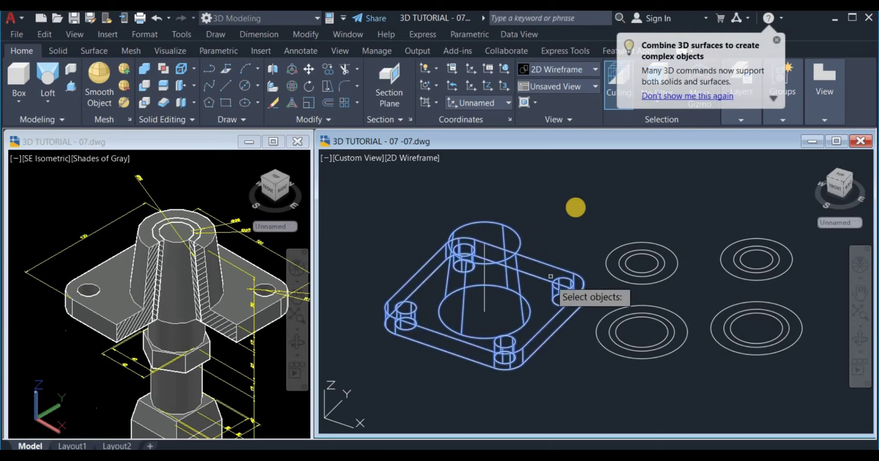
key("Return")
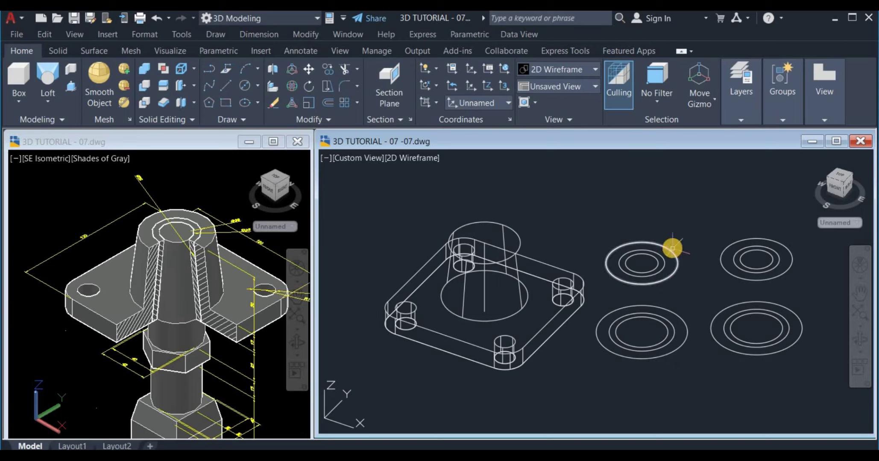
- Erase the outermost and innermost circles from both levels of the circle set nearest the plate, leaving only the middle pair
left_click(673, 310)
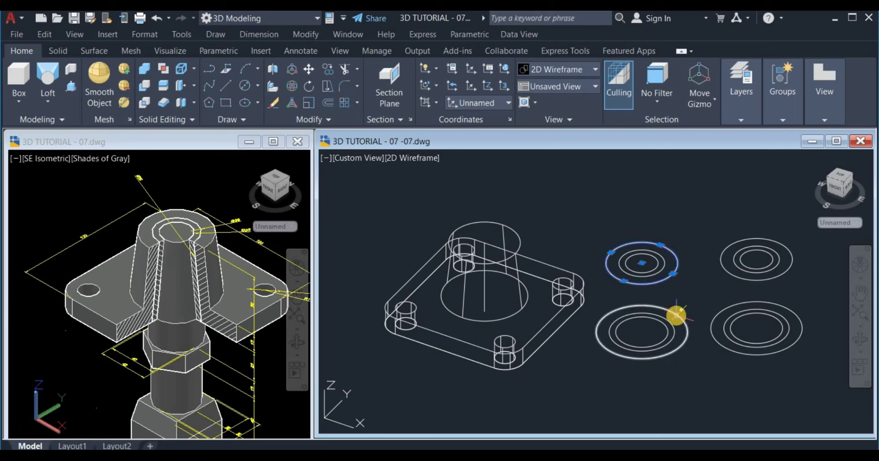
right_click(712, 228)
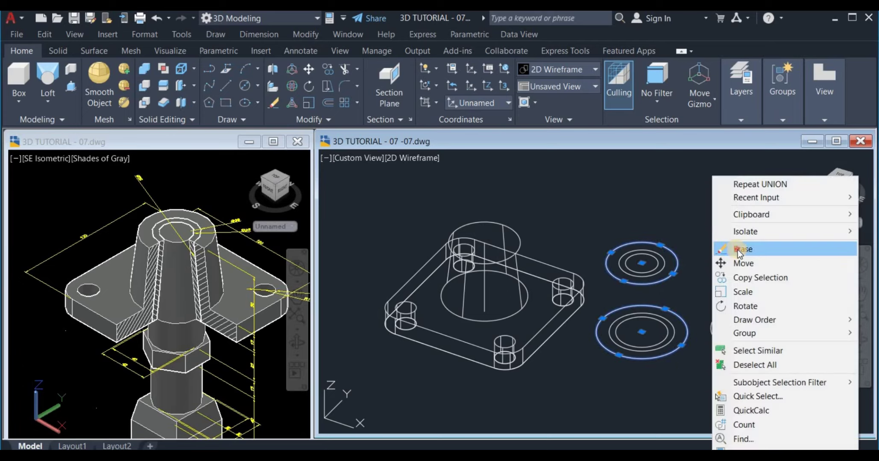
left_click(737, 249)
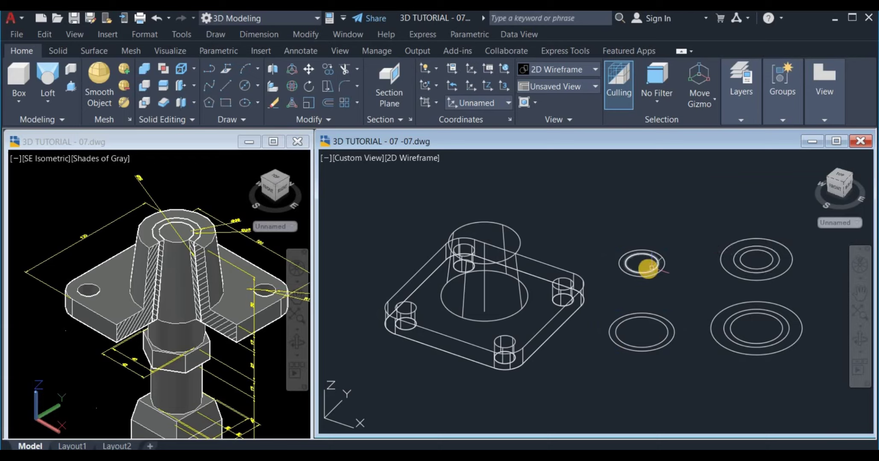
left_click(645, 273)
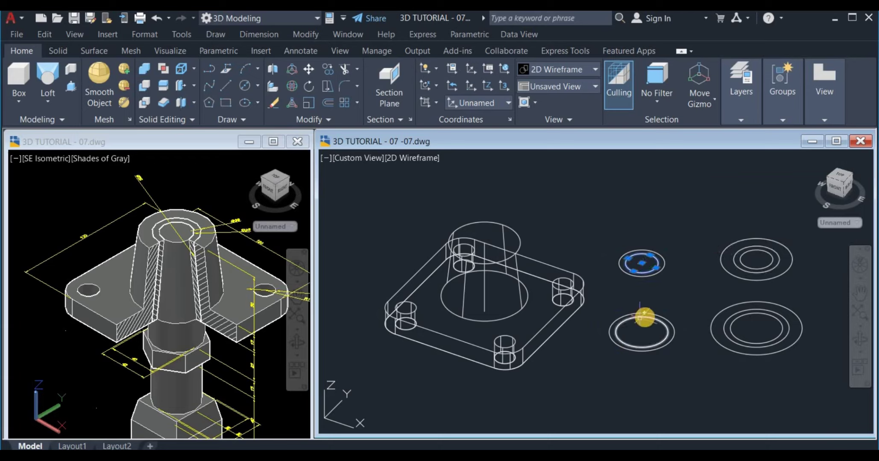
left_click(645, 317)
right_click(690, 225)
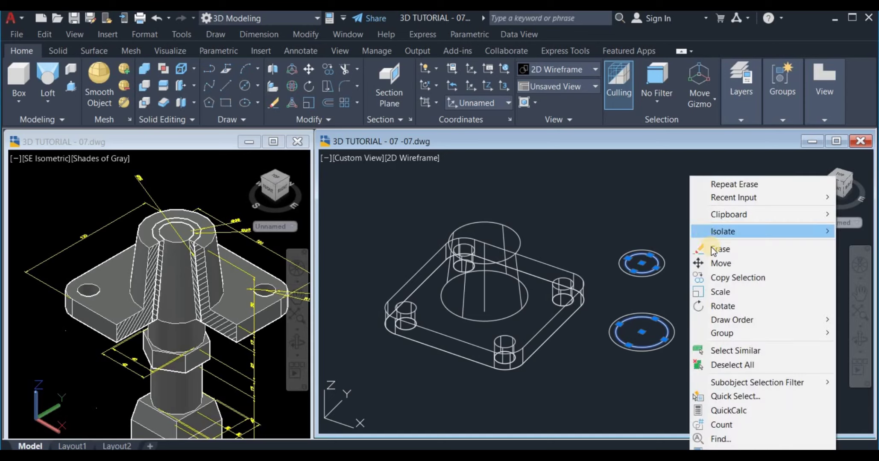
left_click(712, 248)
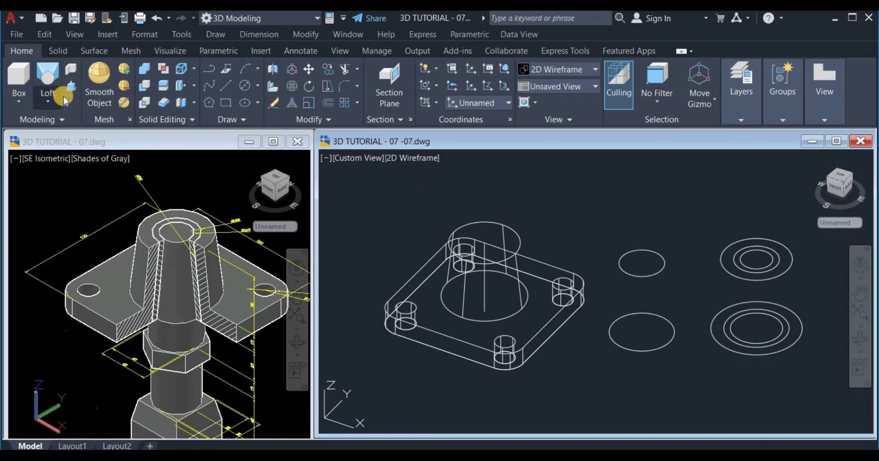
- Loft a tapered solid between the remaining upper and lower circles beside the plate
left_click(50, 78)
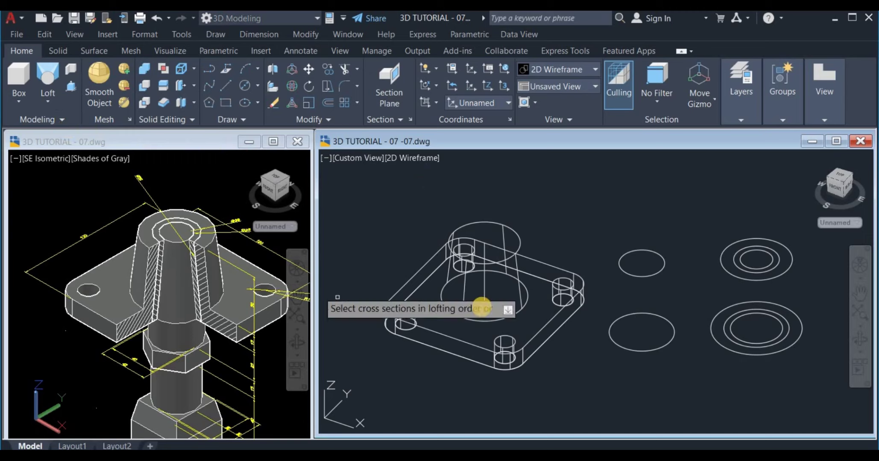
left_click(624, 271)
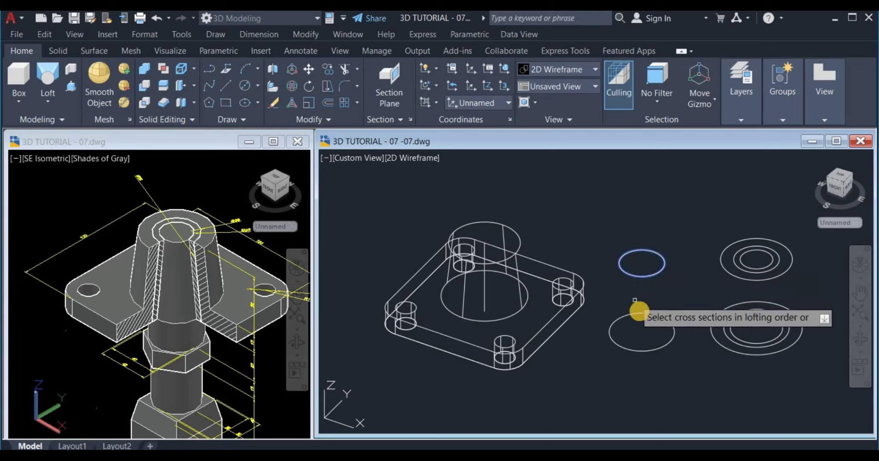
left_click(640, 314)
right_click(668, 215)
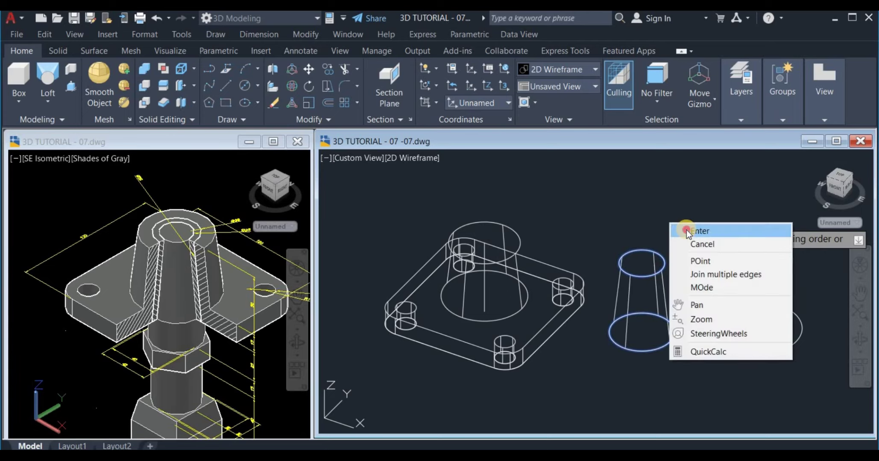
left_click(683, 222)
right_click(667, 212)
left_click(687, 222)
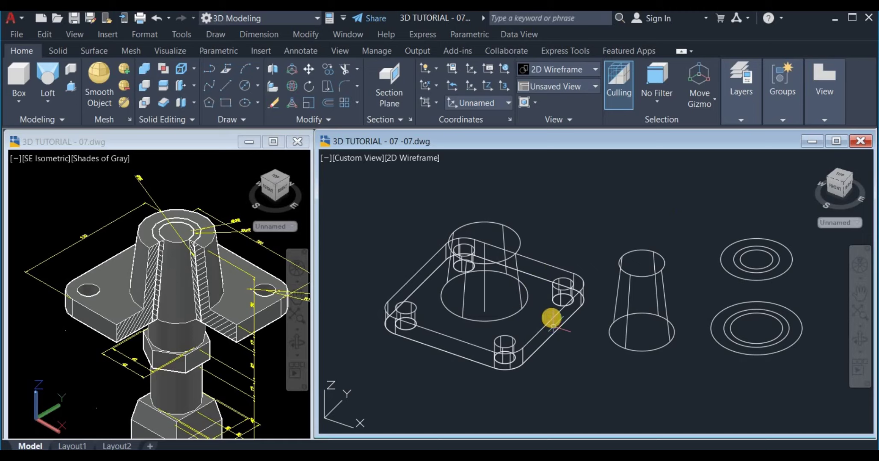
- Move the separate tapered solid by its top centre onto the top centre of the plate's boss
left_click(308, 67)
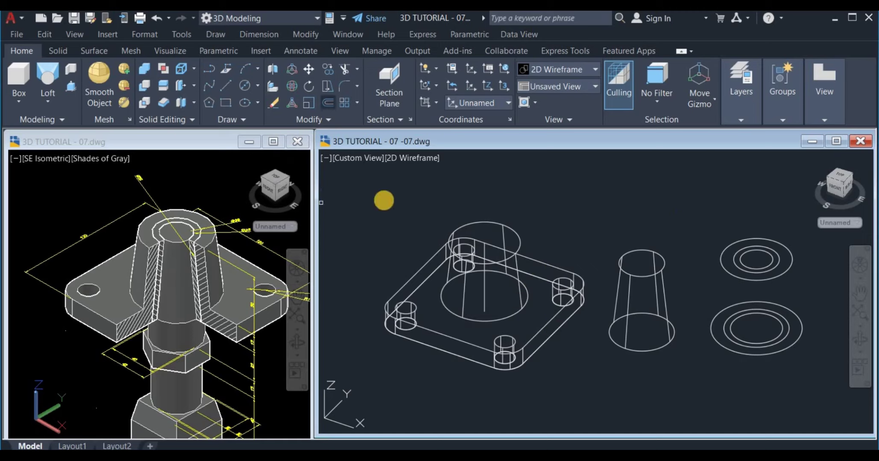
left_click(638, 250)
key("Return")
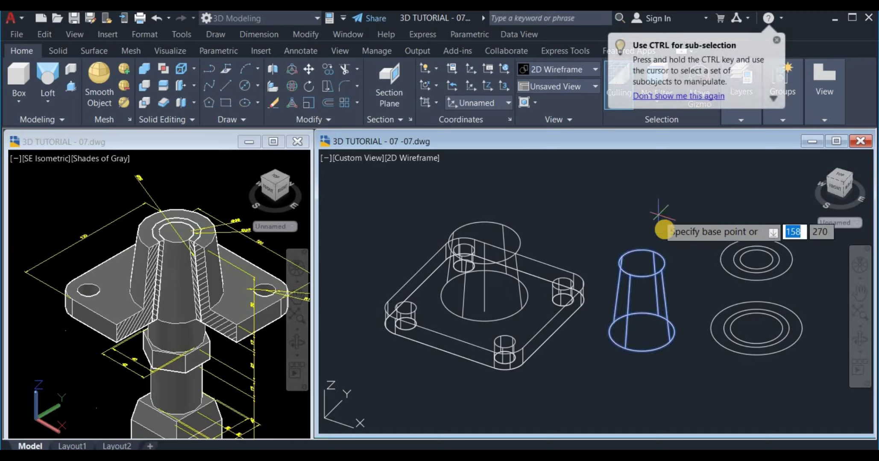
left_click(640, 262)
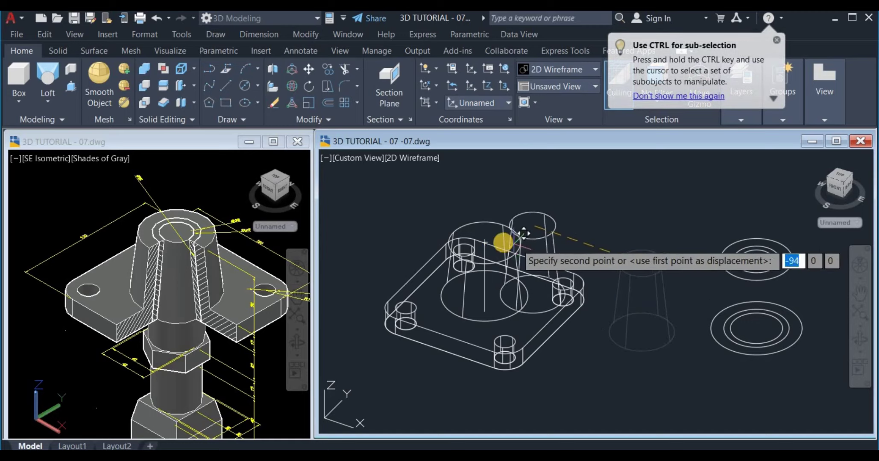
scroll(487, 258, "up", 4)
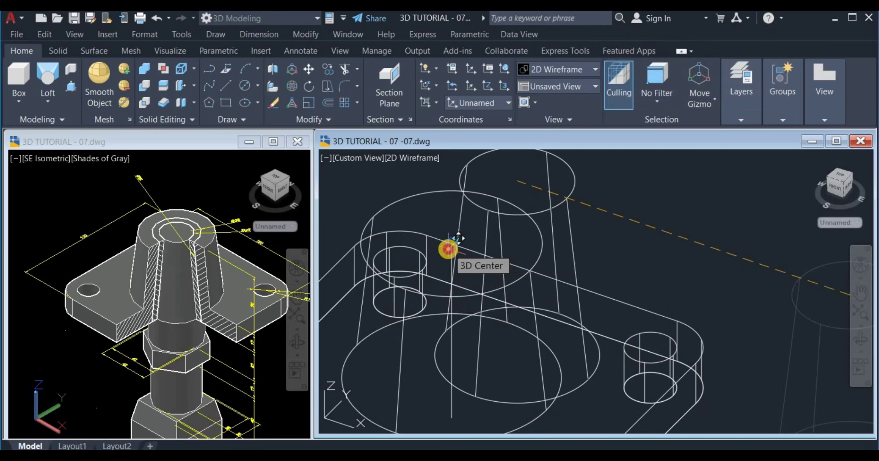
left_click(455, 239)
- Subtract the inner tapered solid from the flanged body to hollow out the boss
scroll(461, 246, "down", 5)
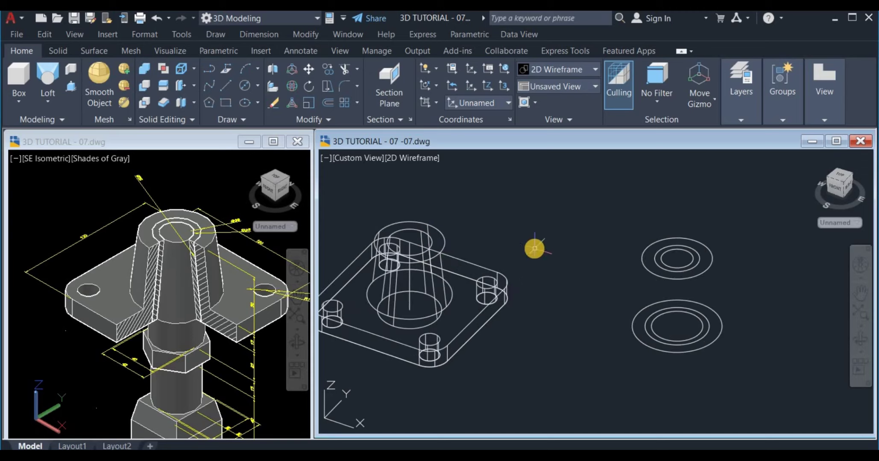
mouse_move(534, 249)
middle_mouse_down()
mouse_move(569, 249)
mouse_move(597, 234)
middle_mouse_up()
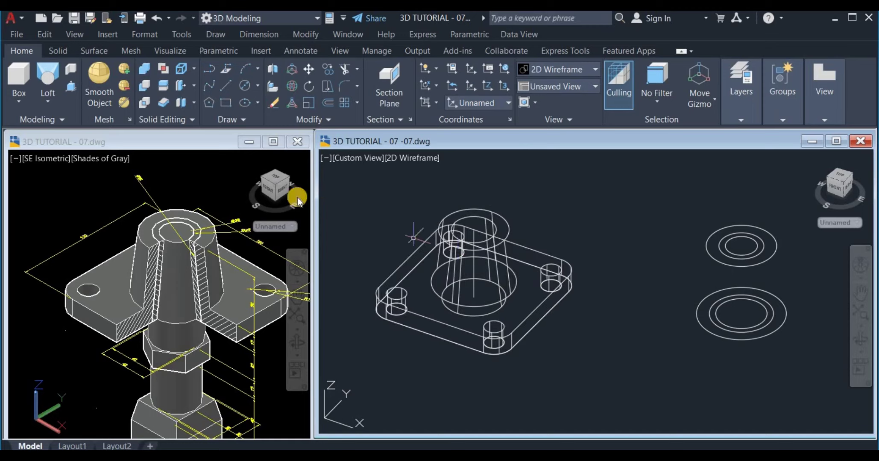
left_click(148, 87)
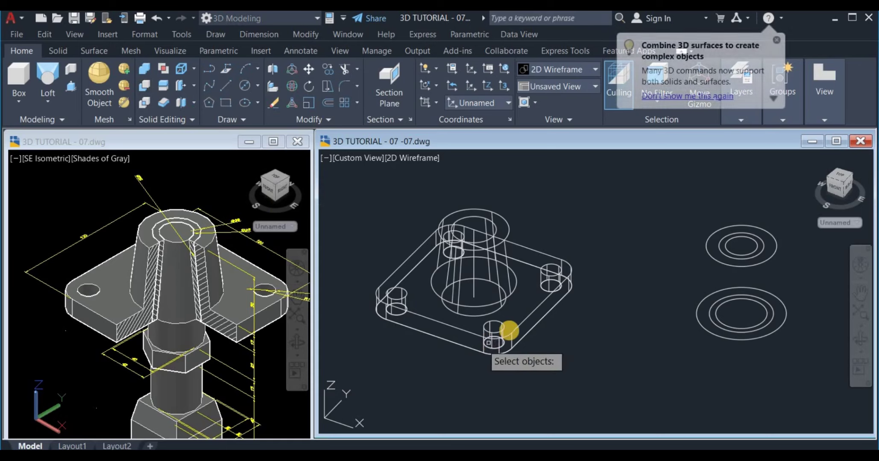
left_click(512, 332)
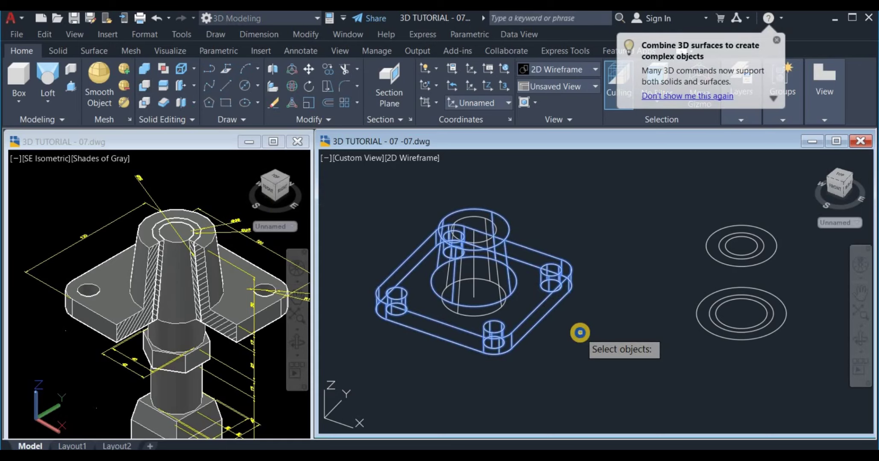
key("Return")
left_click(487, 314)
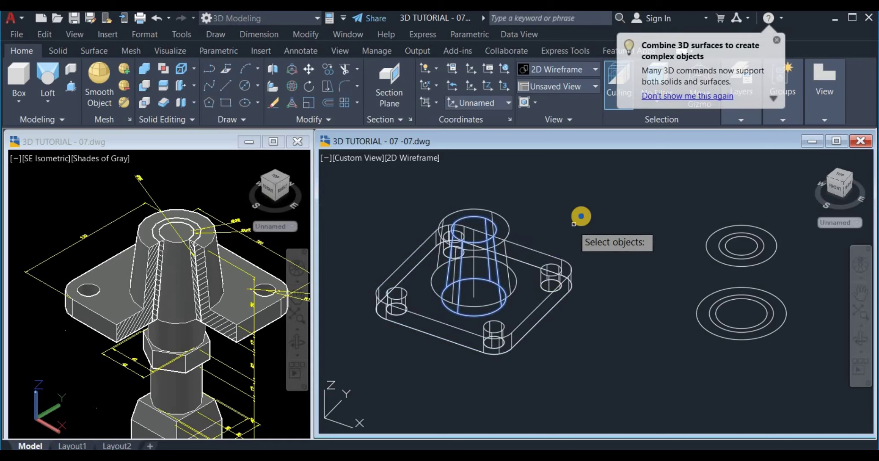
key("Return")
- Check the hollowed flange in the Shades of Gray visual style and return to 2D Wireframe
middle_click_drag(539, 288, 540, 295)
left_click(556, 69)
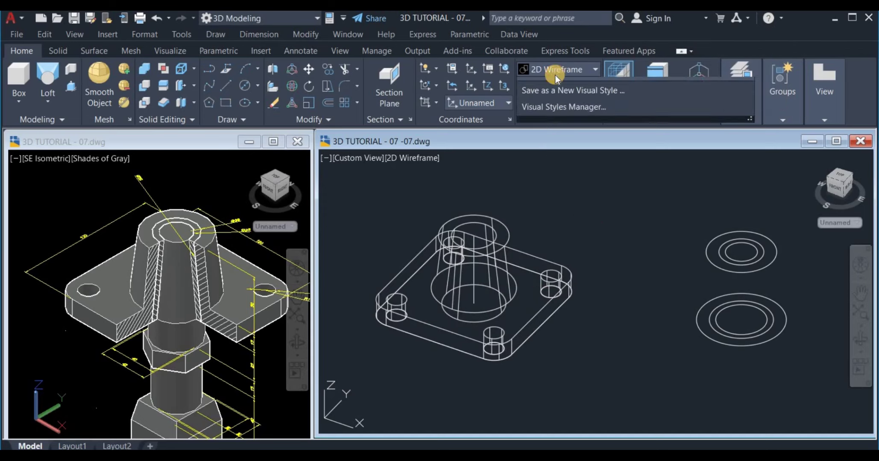
left_click(654, 162)
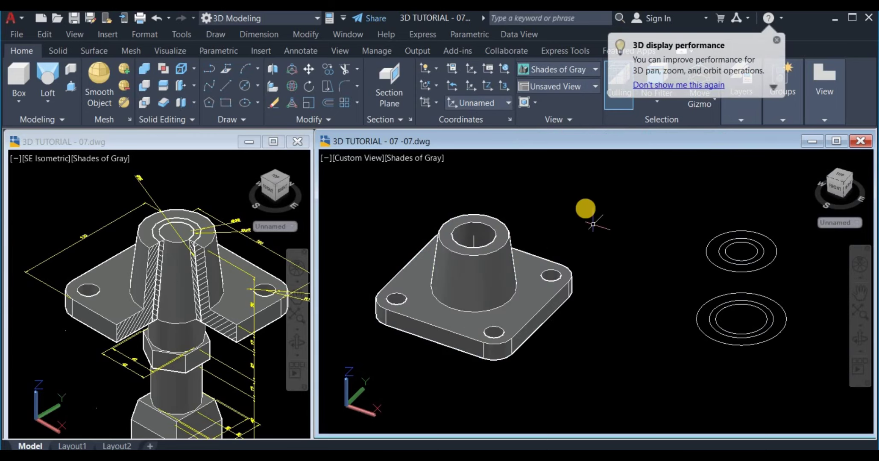
left_click(561, 71)
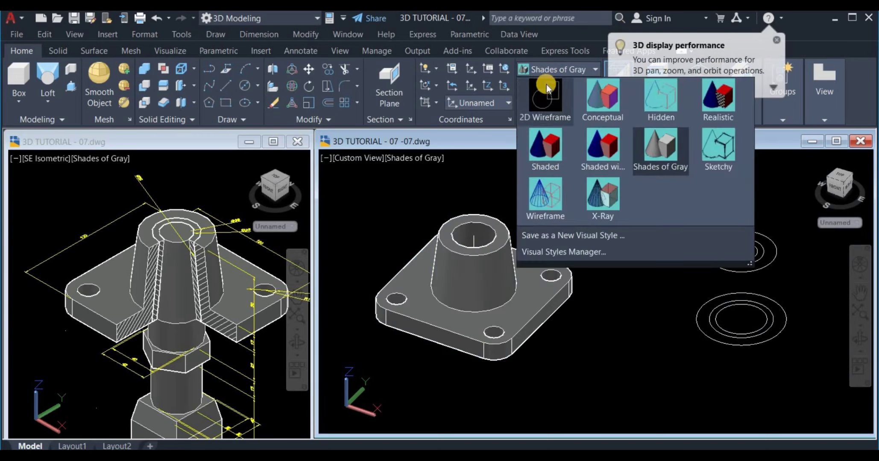
left_click(539, 127)
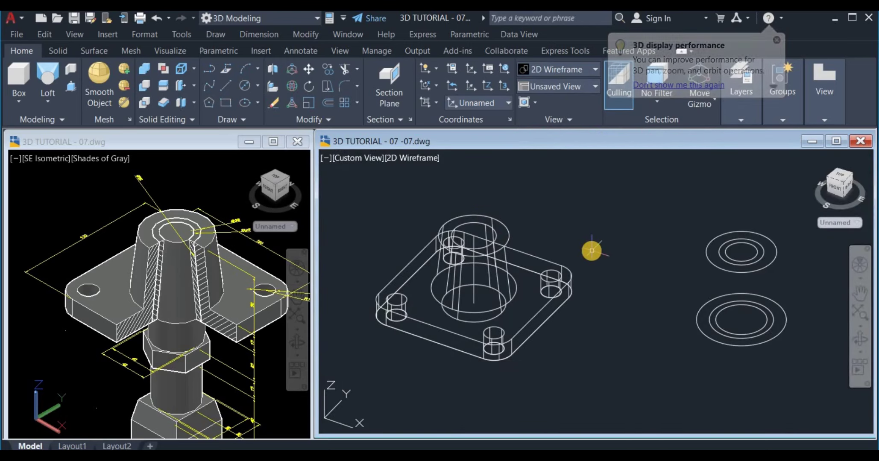
- Erase the outermost circle from both the upper and lower circle sets beside the plate
middle_click_drag(591, 249, 574, 250)
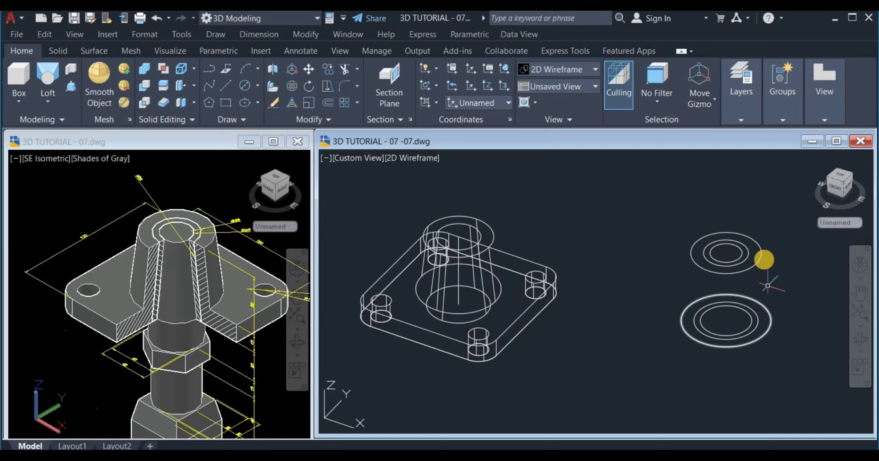
left_click(760, 248)
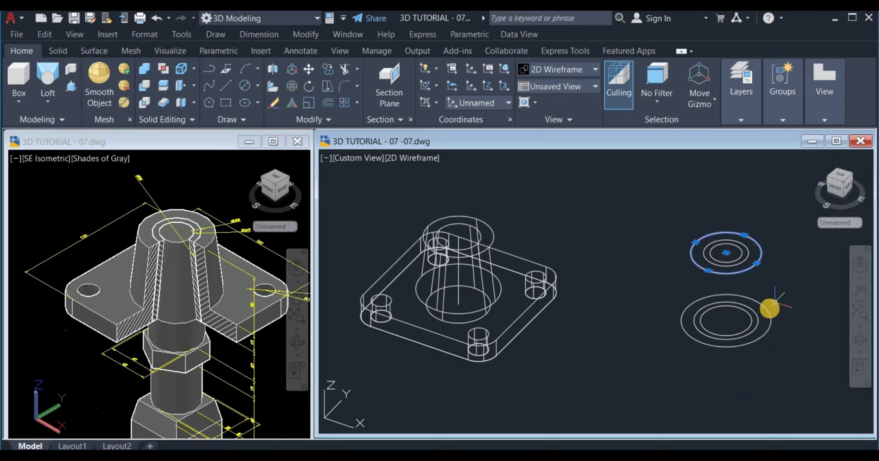
left_click(767, 311)
right_click(737, 288)
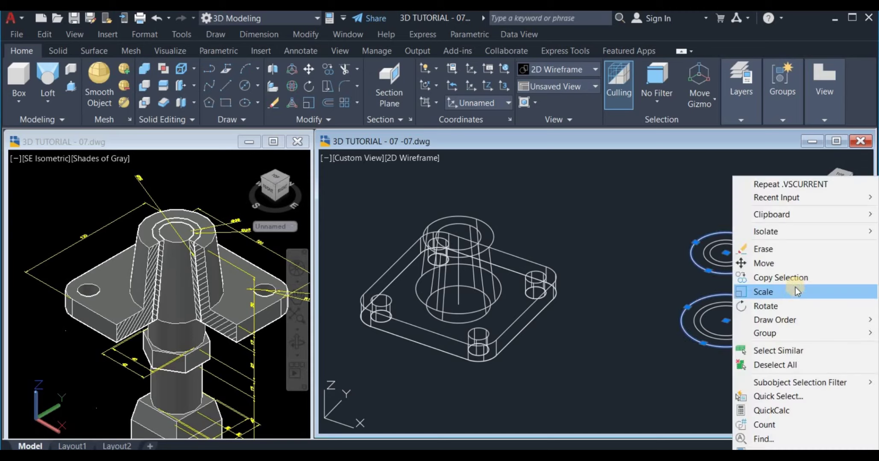
left_click(786, 247)
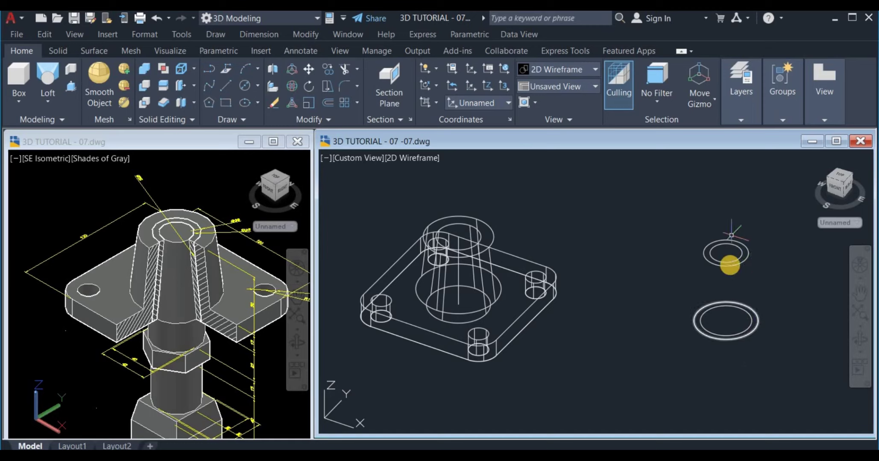
- Loft a tapered solid between the inner circles of the upper and lower sets
left_click(48, 81)
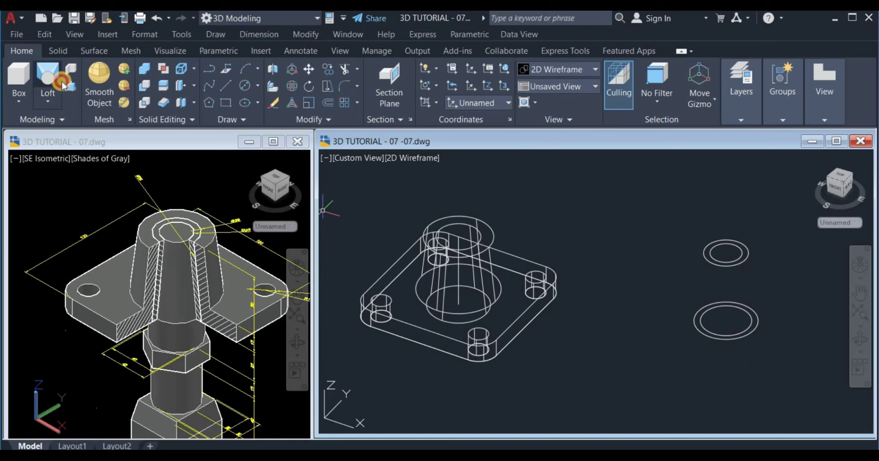
left_click(741, 253)
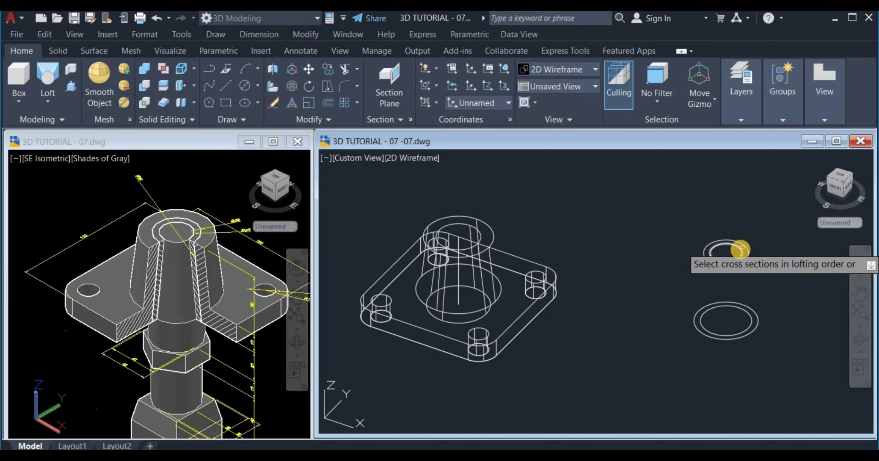
left_click(706, 333)
right_click(591, 238)
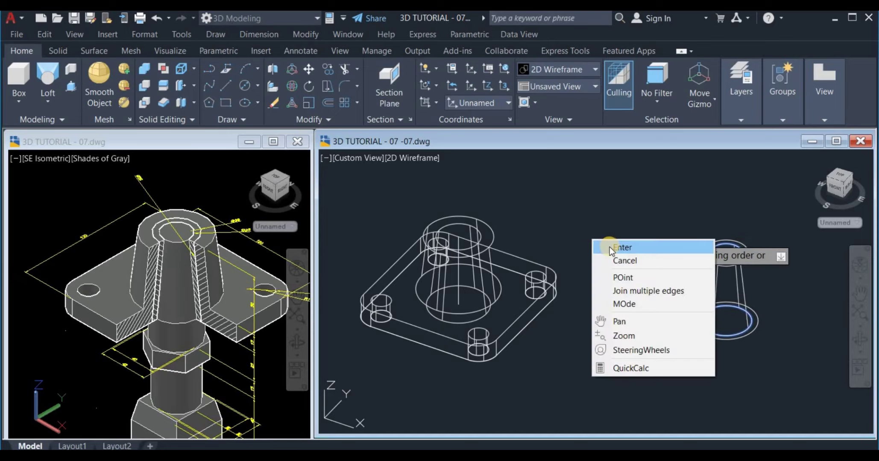
left_click(611, 246)
right_click(611, 219)
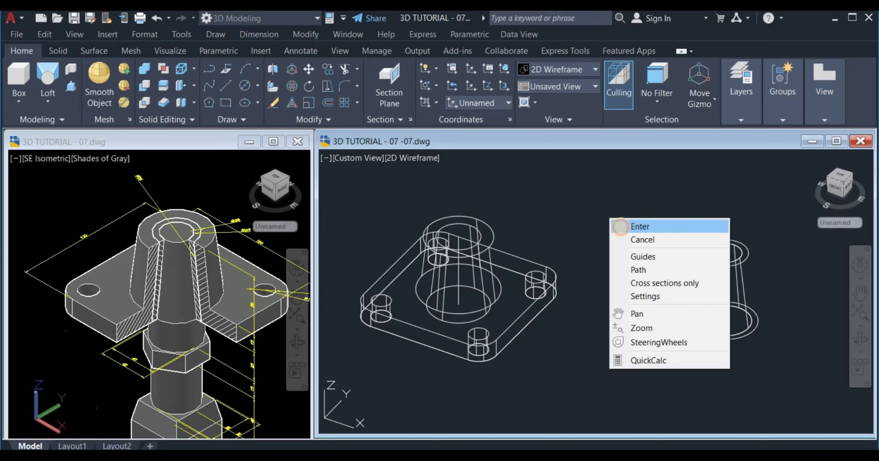
left_click(640, 227)
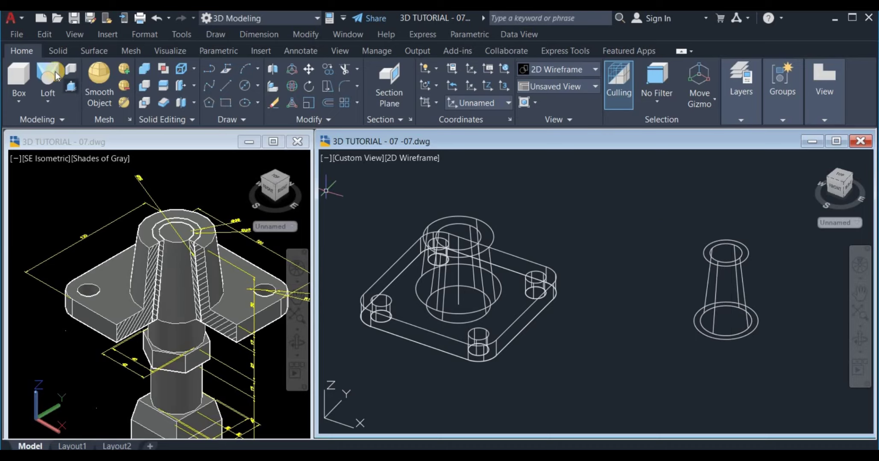
- Loft a second tapered solid between the outer circles of the upper and lower sets
left_click(49, 75)
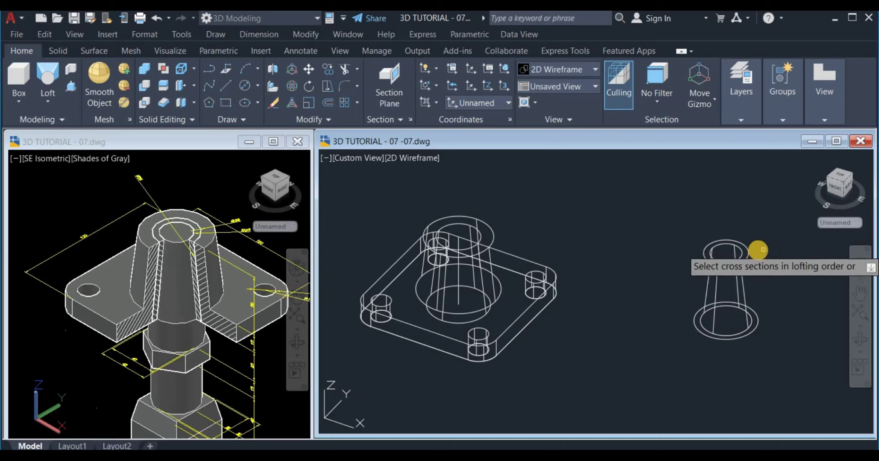
left_click(750, 255)
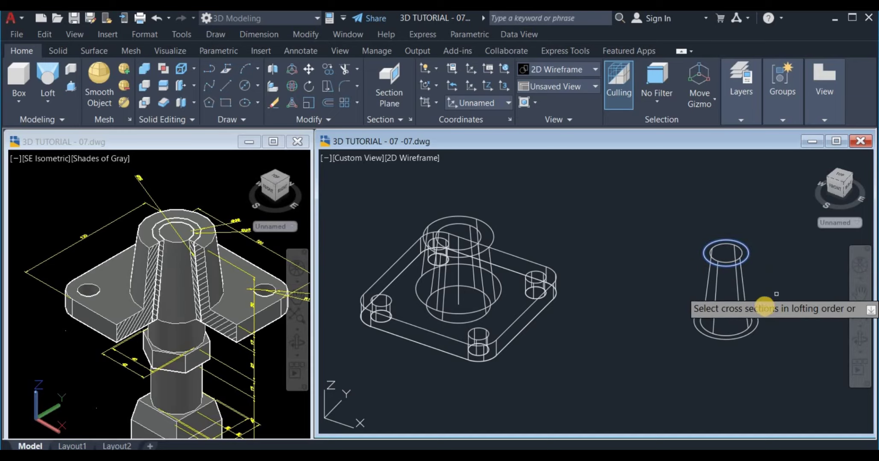
left_click(760, 315)
right_click(794, 259)
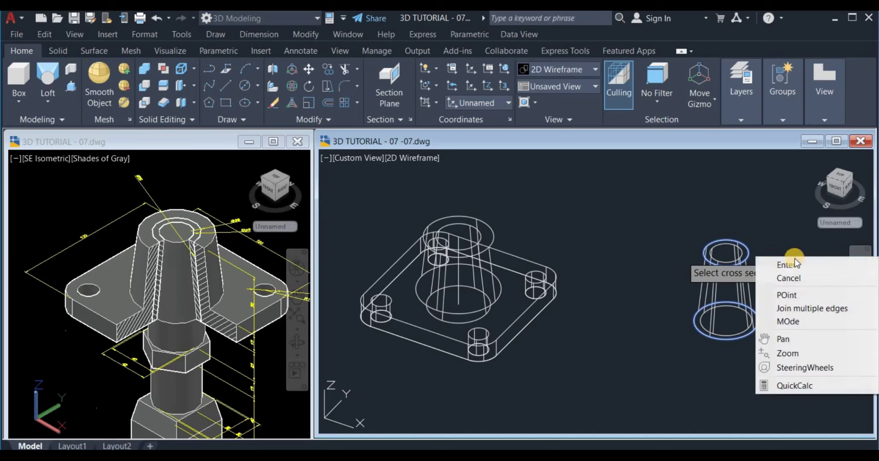
left_click(794, 265)
right_click(738, 218)
left_click(752, 222)
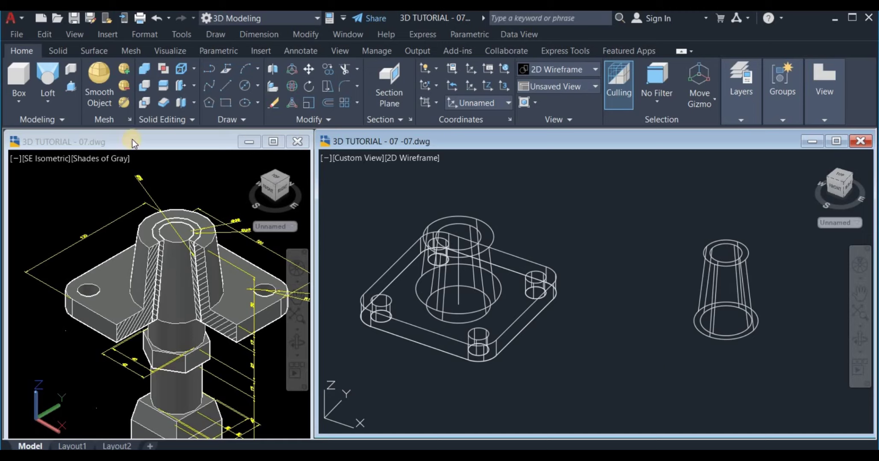
- Subtract the inner tapered solid from the outer one to form a hollow sleeve
left_click(144, 88)
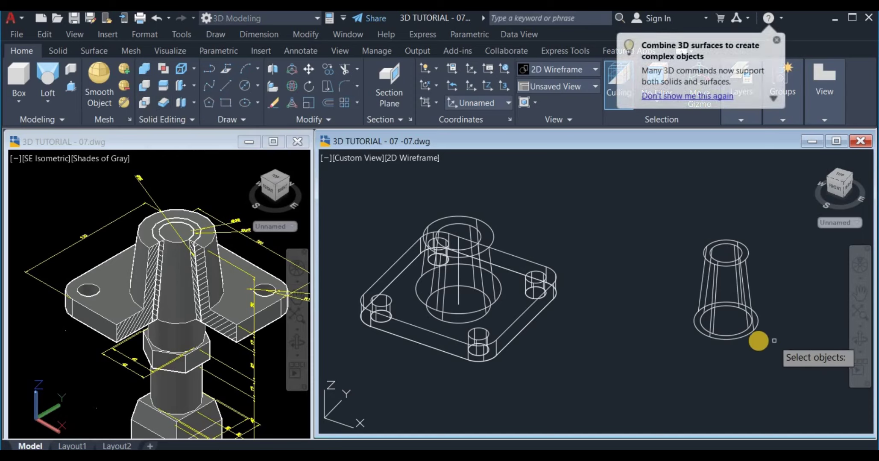
left_click(743, 337)
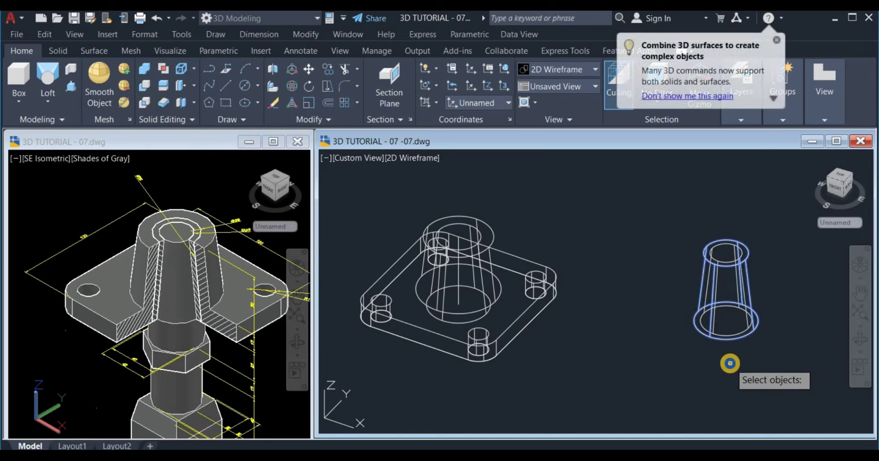
left_click(734, 337)
key("Return")
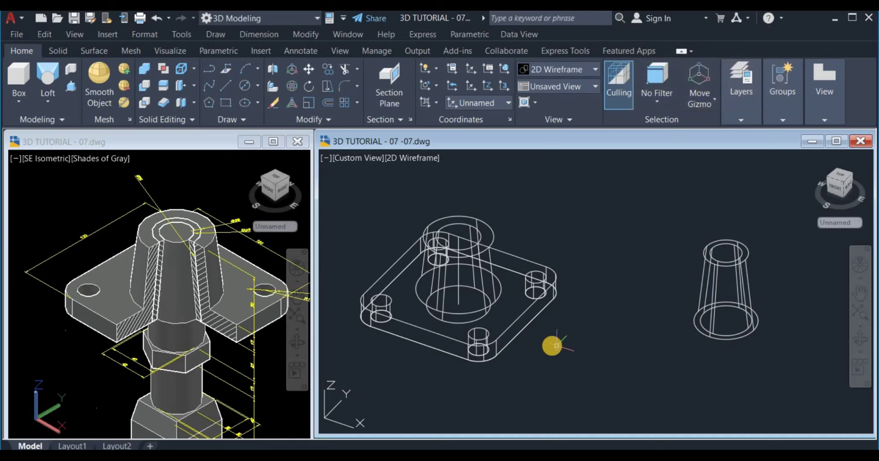
- Move the hollow tapered sleeve closer to the flanged plate
scroll(555, 345, "down", 3)
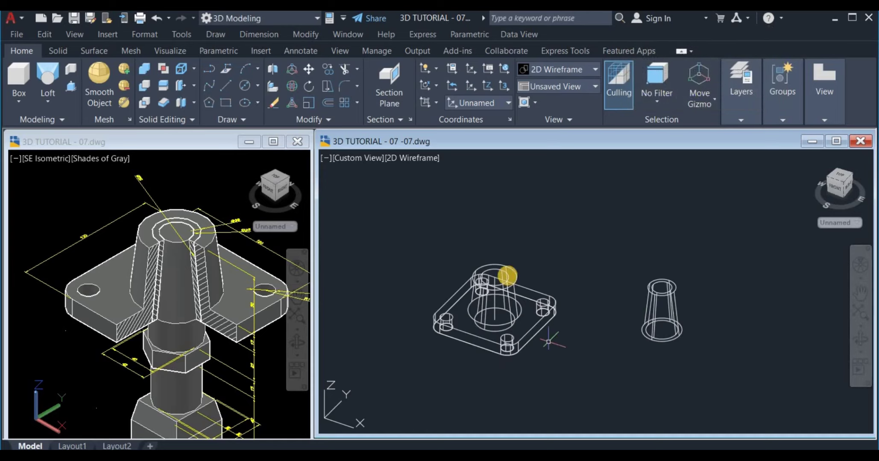
left_click(635, 244)
left_click(714, 374)
right_click_drag(715, 374, 688, 385)
left_click(701, 389)
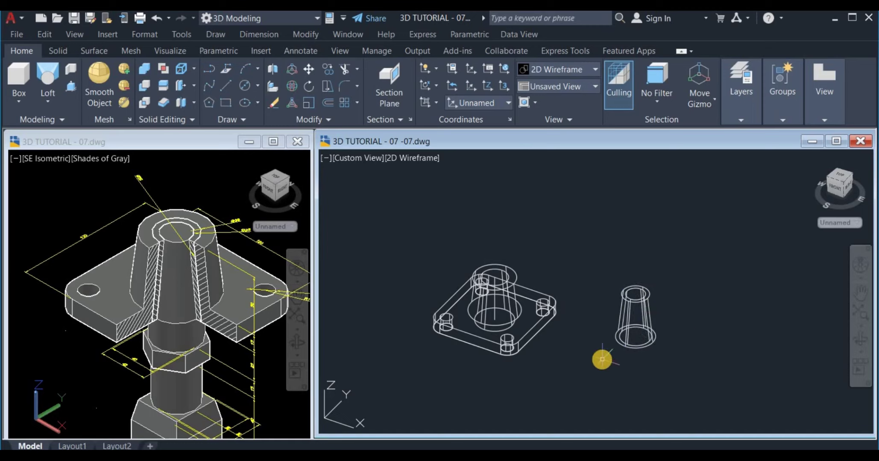
- Switch the model to the Shades of Gray visual style
scroll(602, 359, "up", 2)
middle_click_drag(602, 359, 628, 362)
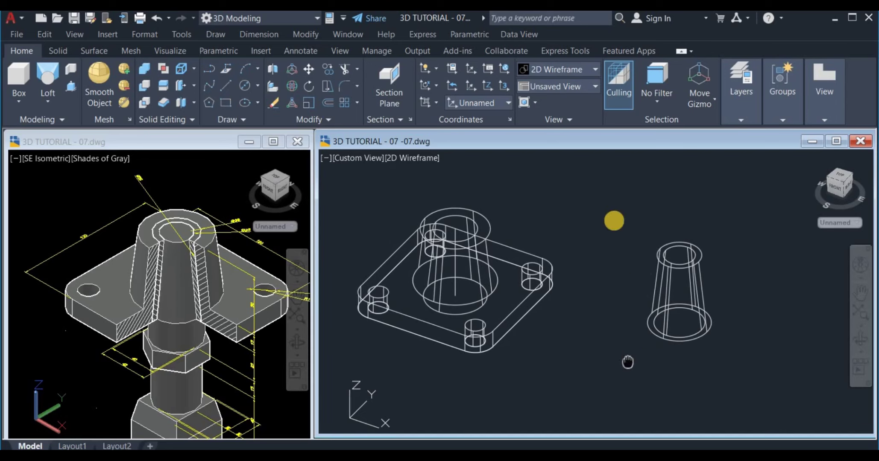
left_click(546, 70)
left_click(658, 150)
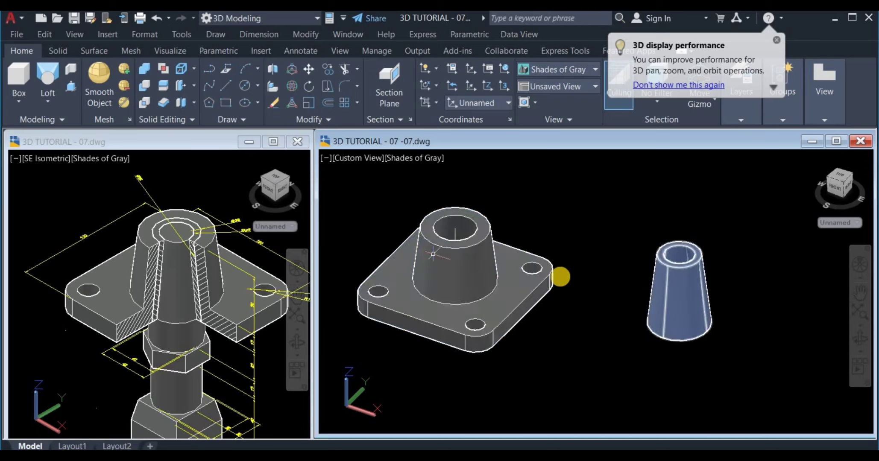
middle_click_drag(585, 347, 616, 347)
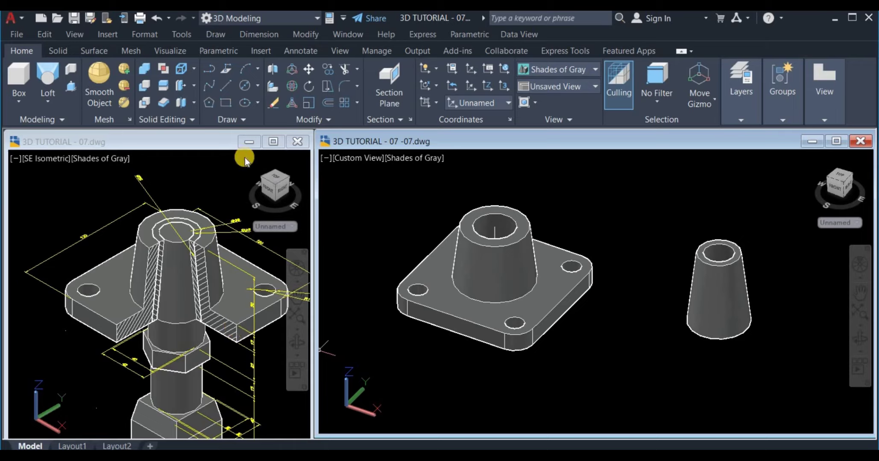
- Draw a rectangle about 130 by 172 from the boss's top centre to beyond the plate's front corner
left_click(227, 103)
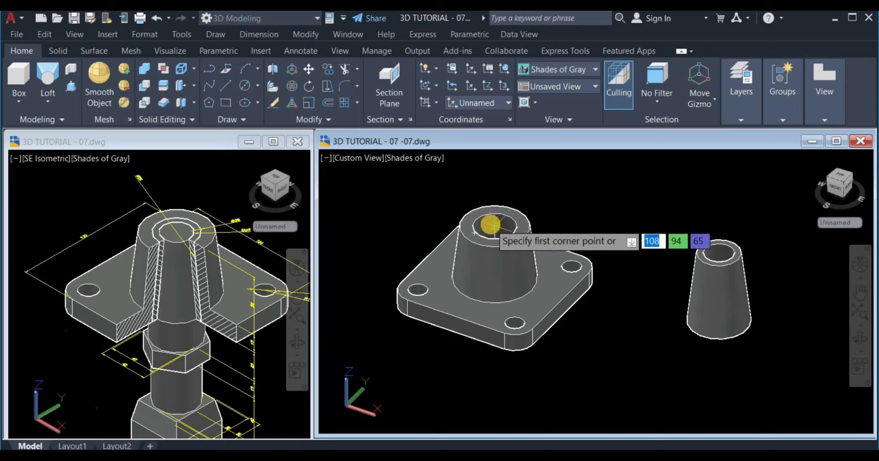
left_click(490, 225)
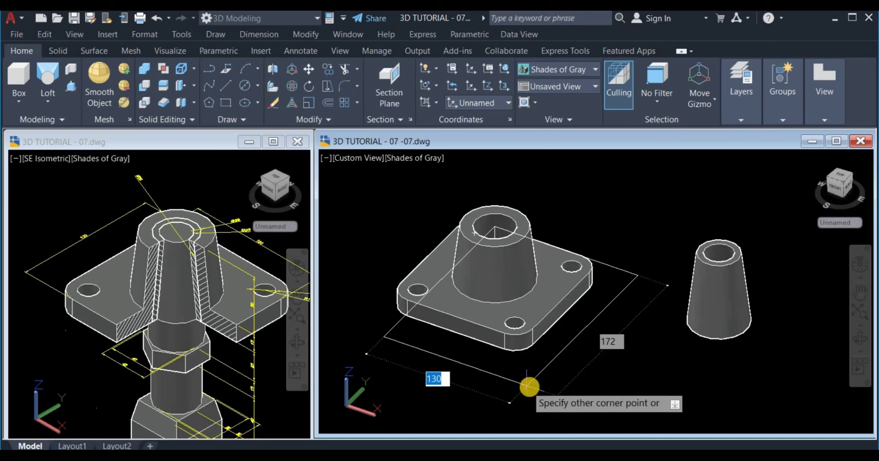
left_click(530, 386)
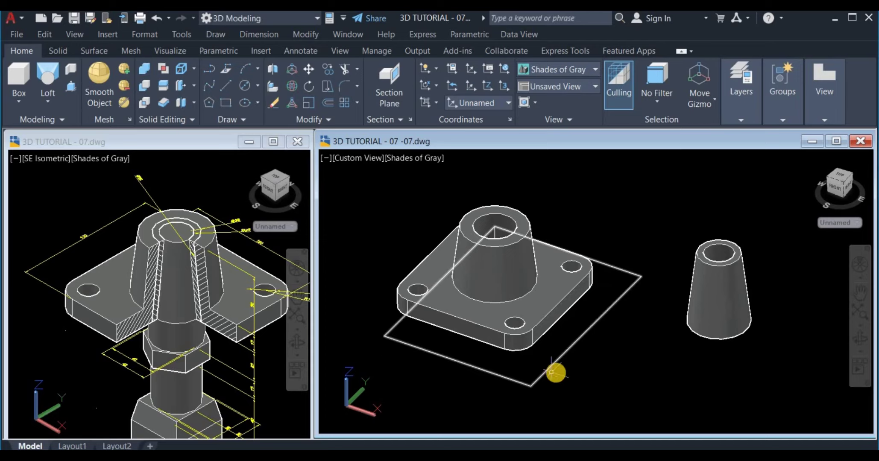
- Presspull the rectangle downward into a block extending below the base plate
middle_click_drag(564, 373, 566, 329)
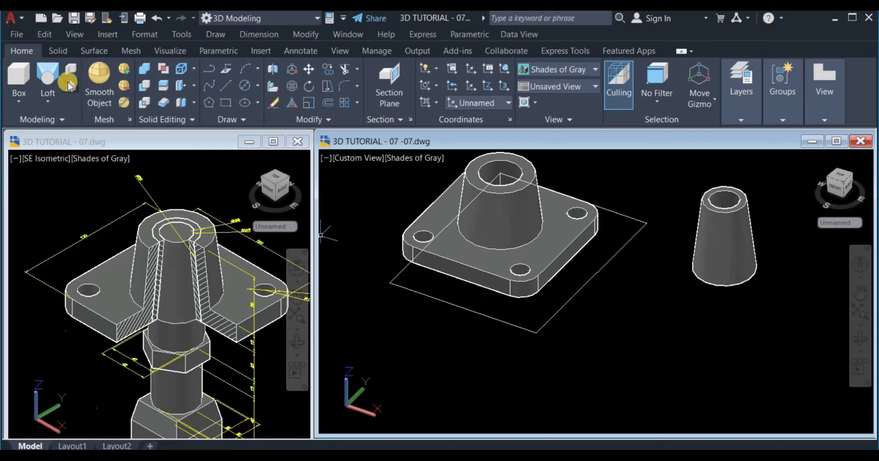
left_click(69, 87)
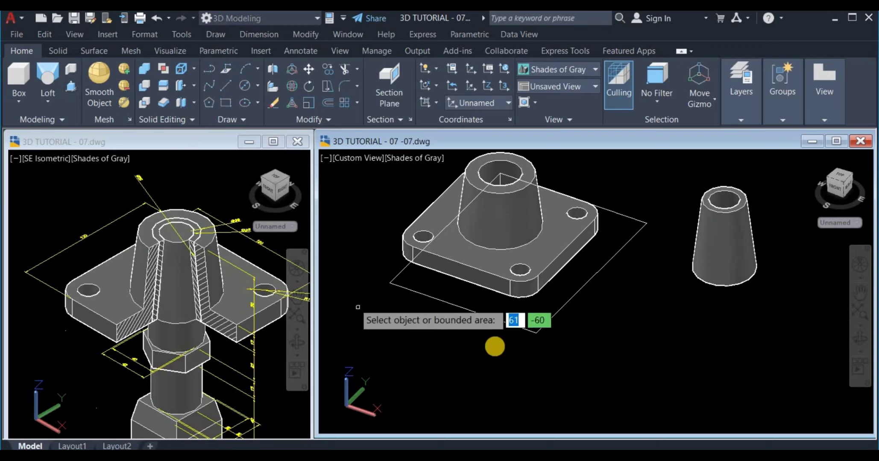
left_click(555, 329)
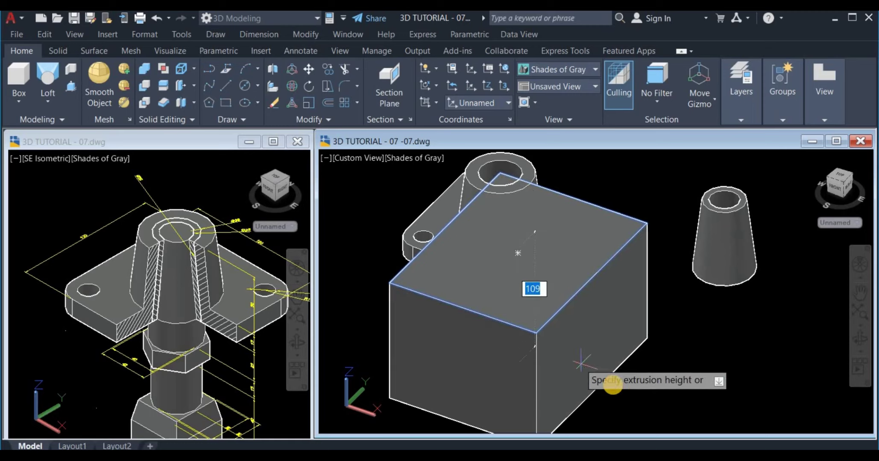
left_click(638, 404)
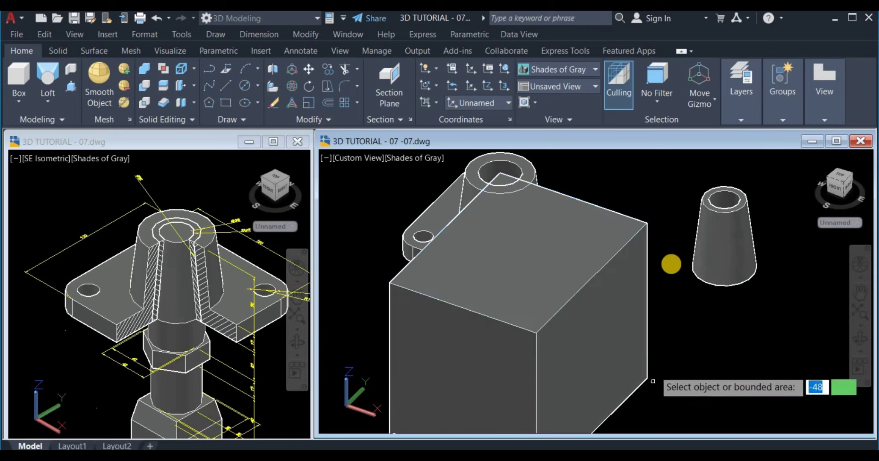
key("Return")
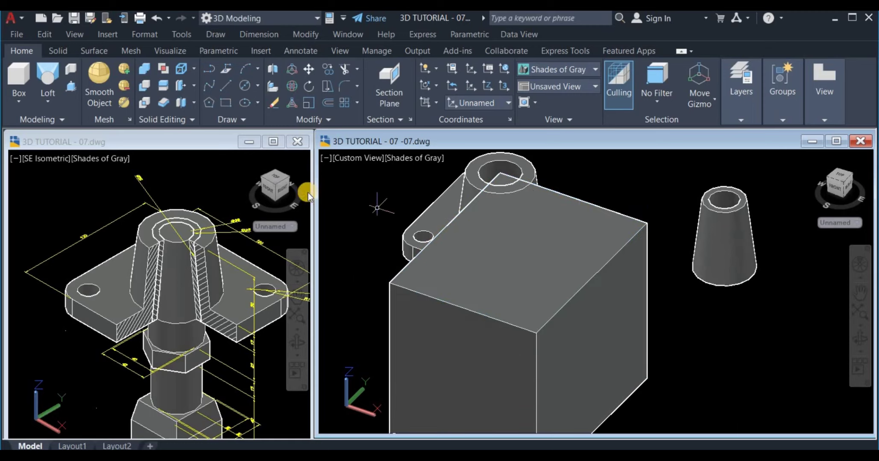
- Subtract the block from the flanged body to cut away its front quarter
left_click(146, 85)
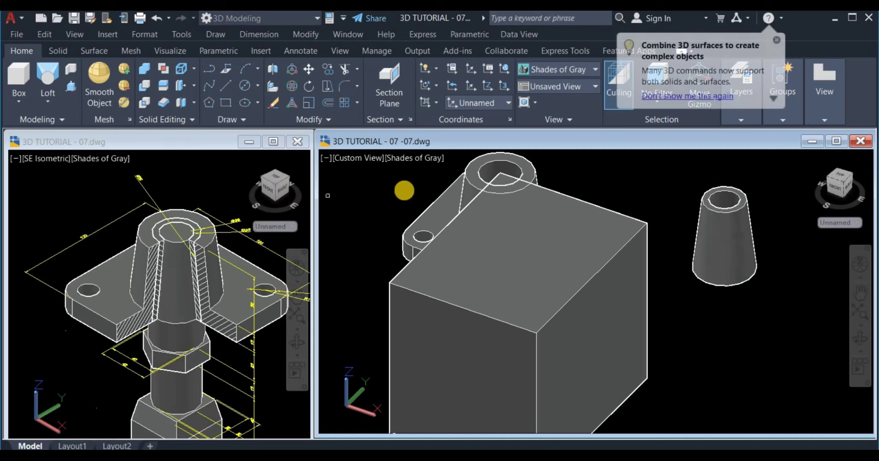
left_click(425, 210)
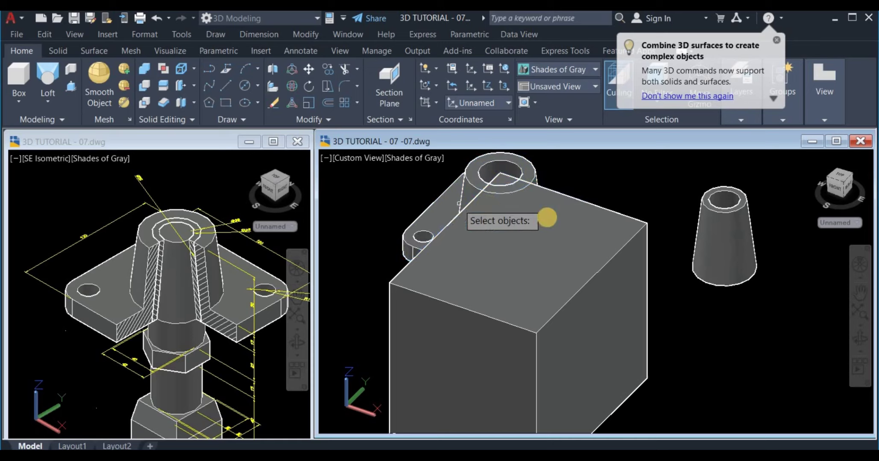
right_click(700, 313)
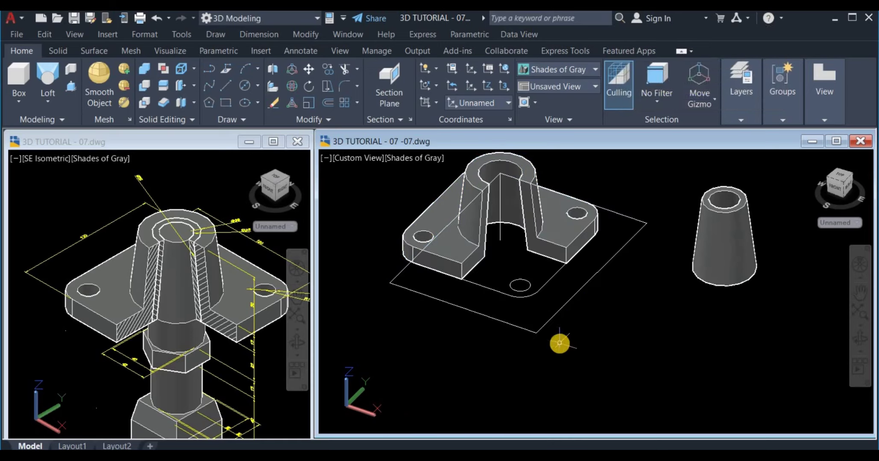
- Draw a rectangle about 116 by 134 from the tapered sleeve's top centre to beyond its front
middle_click_drag(557, 345, 477, 357)
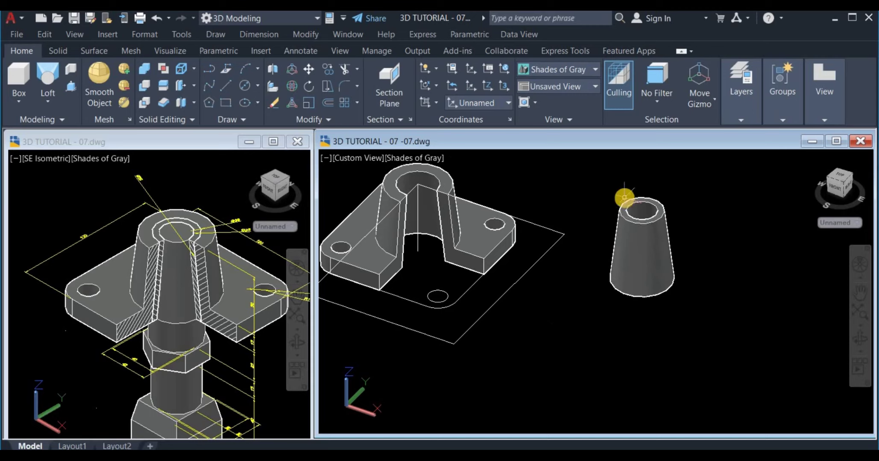
middle_click_drag(624, 197, 555, 266)
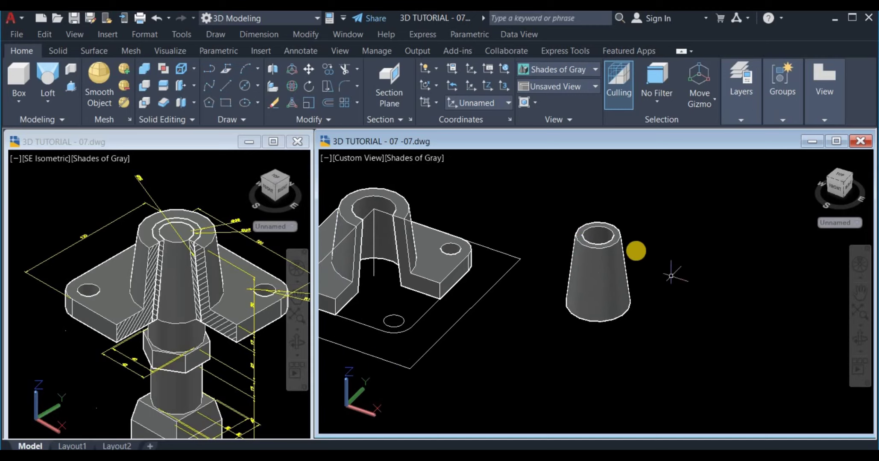
left_click(226, 105)
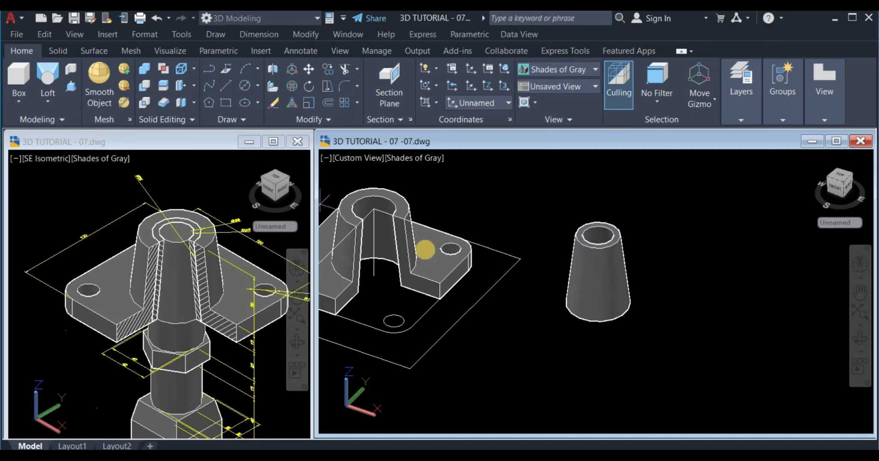
left_click(596, 234)
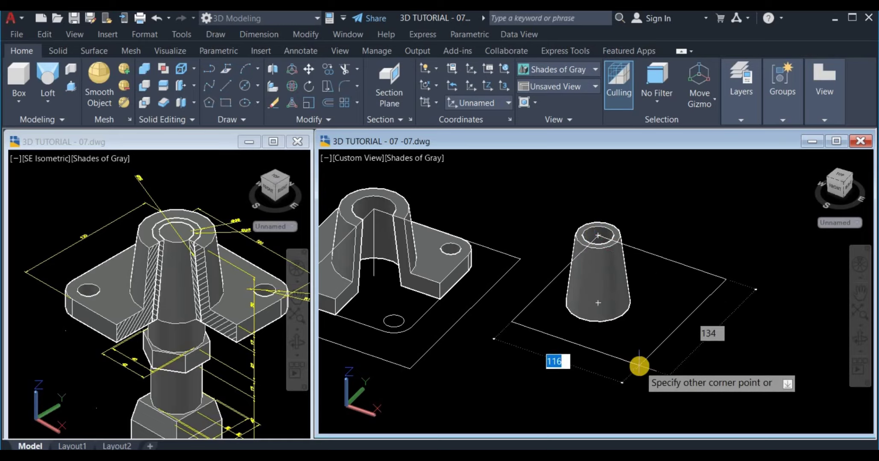
left_click(638, 365)
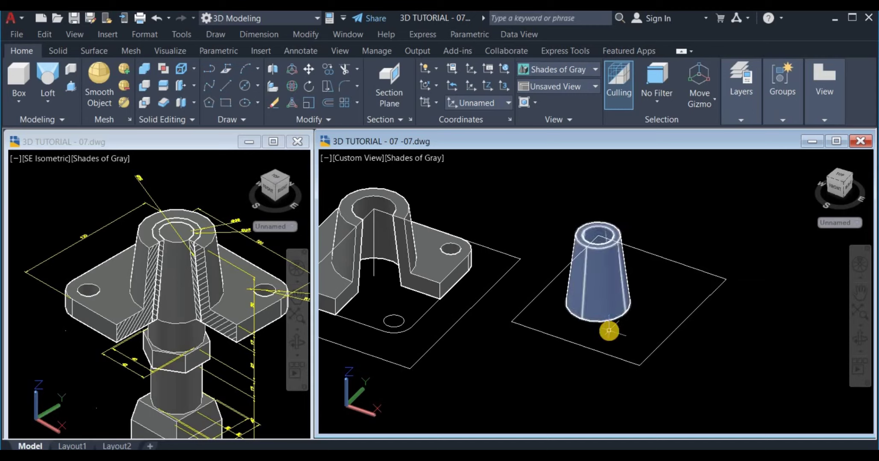
- Presspull the rectangle at the sleeve downward into a block extending below the sleeve's base
middle_click_drag(608, 314, 597, 280)
left_click(408, 269)
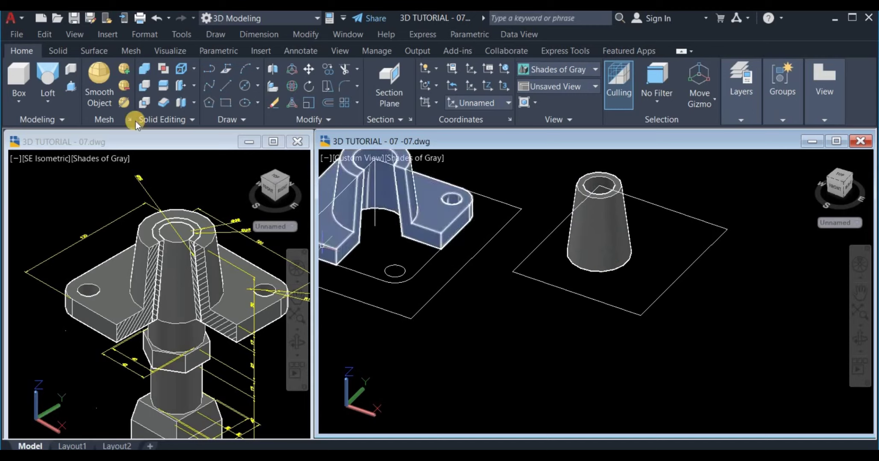
left_click(71, 89)
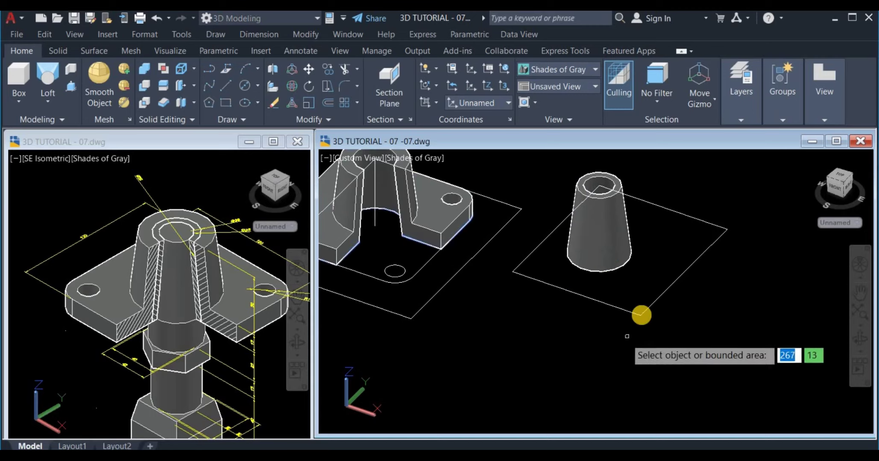
left_click(645, 310)
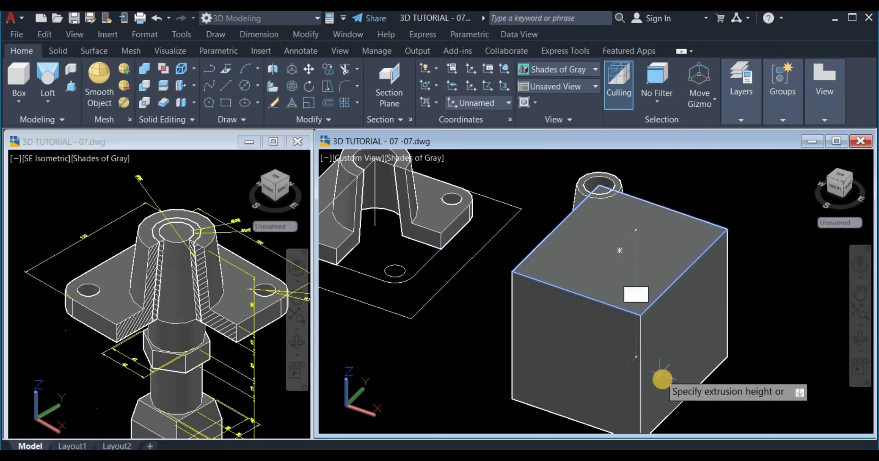
left_click(661, 378)
key("Escape")
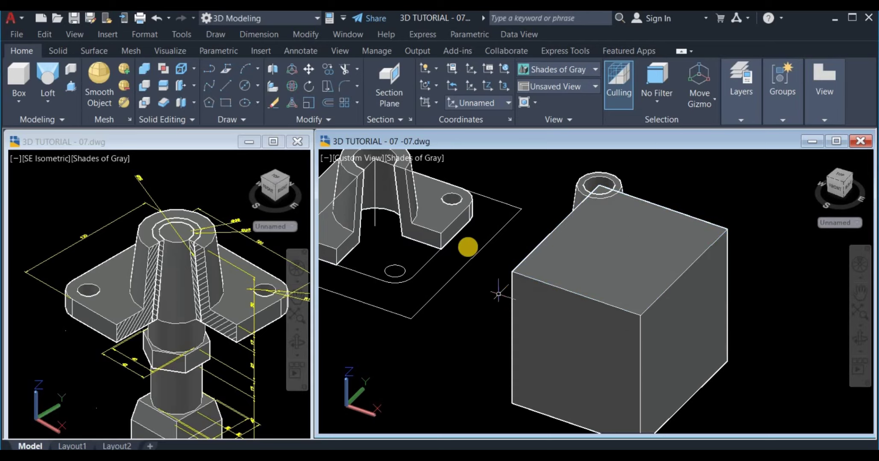
- Subtract the block from the hollow tapered sleeve to cut away its front quarter
left_click(141, 85)
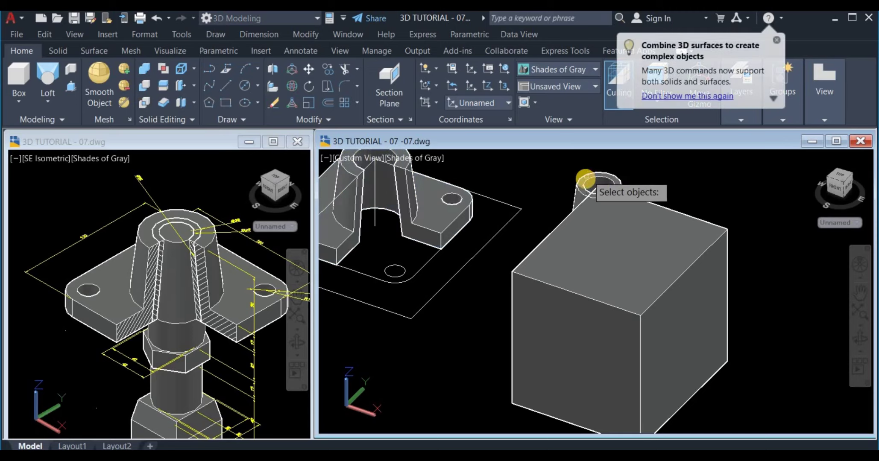
left_click(676, 237)
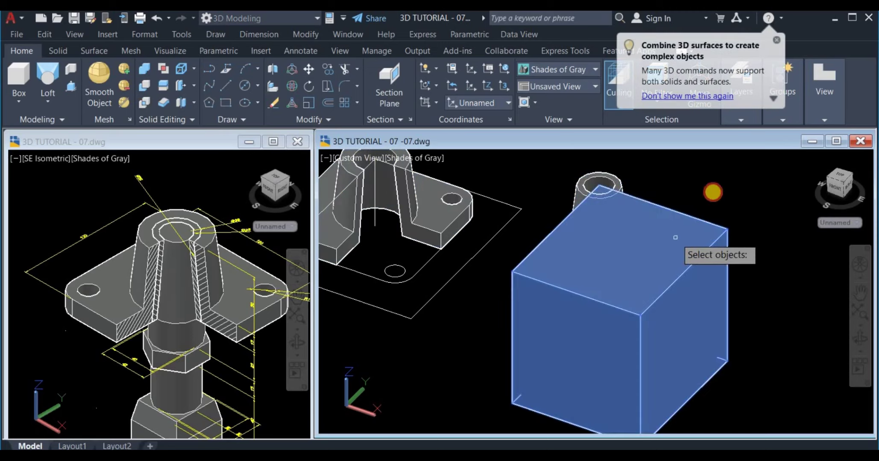
key("Return")
scroll(535, 312, "down", 2)
scroll(548, 322, "down", 2)
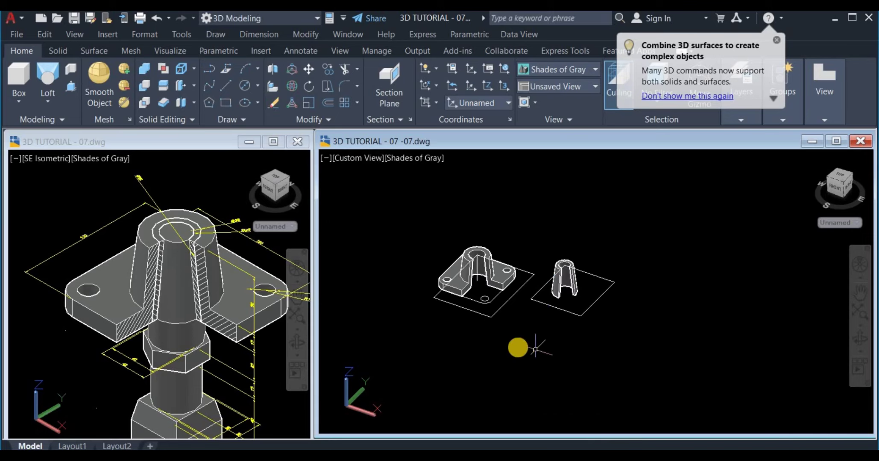
- Erase both cutting rectangles together with the leftover base outline and hole circle under the flanged body
scroll(487, 340, "up", 3)
left_click(517, 326)
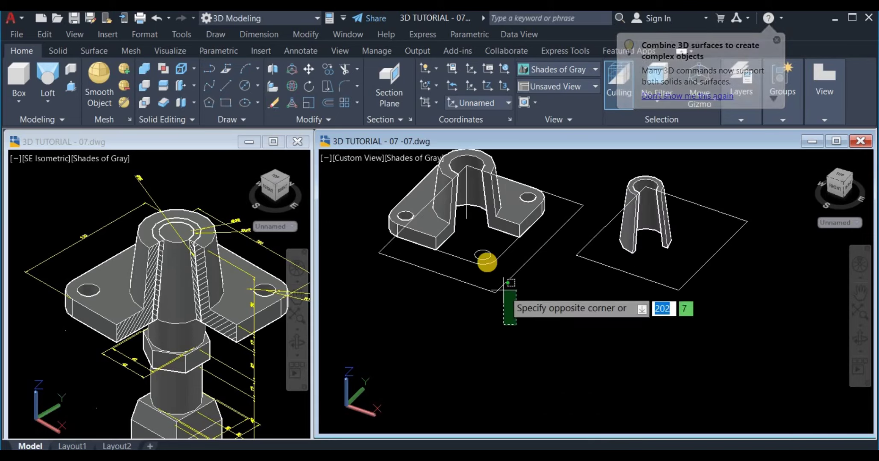
left_click(473, 245)
left_click(701, 295)
left_click(588, 326)
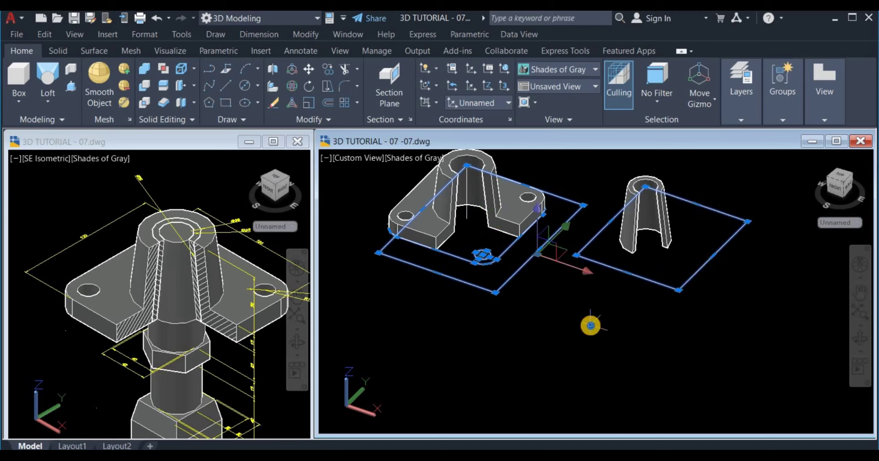
right_click(591, 326)
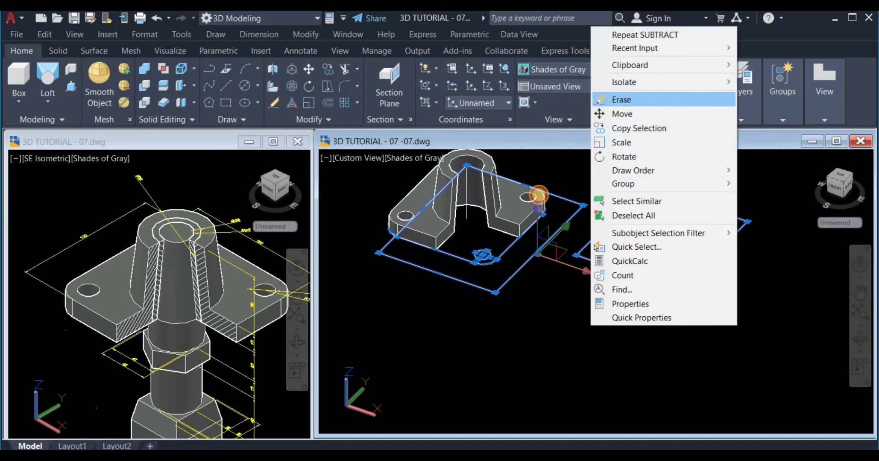
left_click(602, 99)
scroll(473, 288, "down", 3)
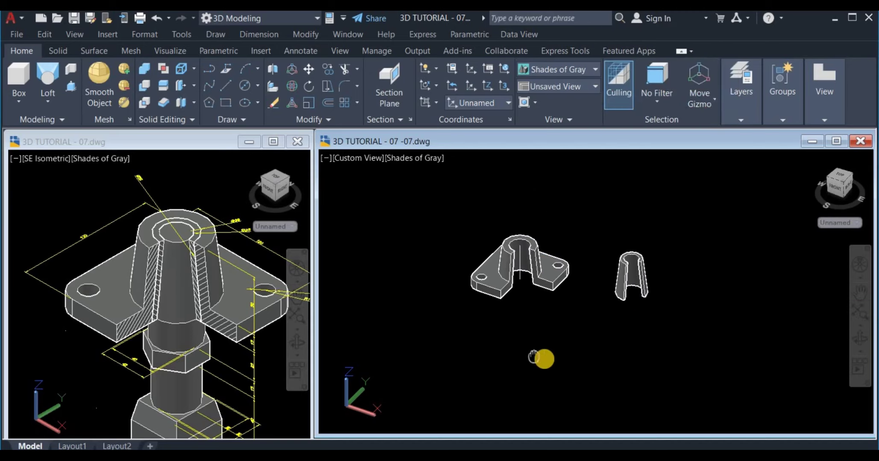
- Move the cut sleeve from its top centre to the top centre of the flanged body's boss
left_click(310, 68)
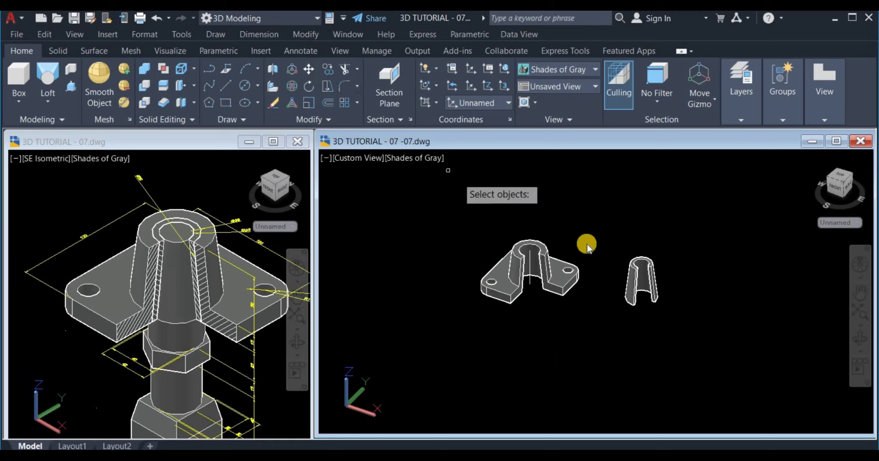
left_click(598, 241)
left_click(706, 311)
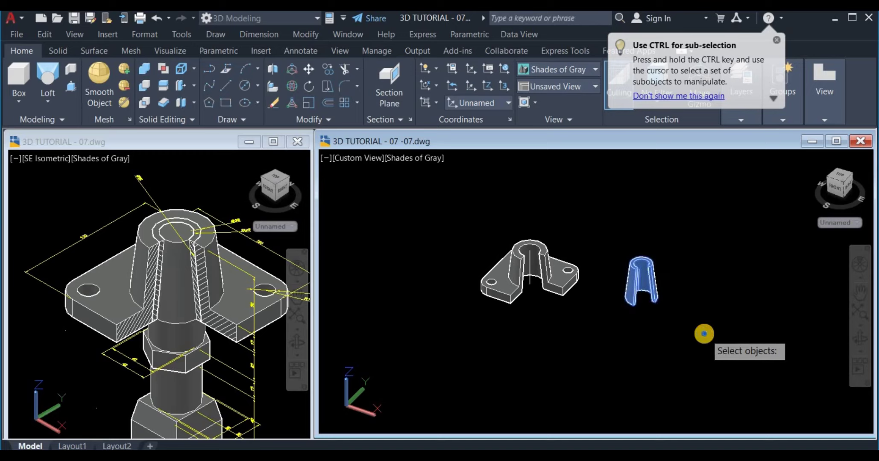
key("Return")
scroll(667, 260, "up", 5)
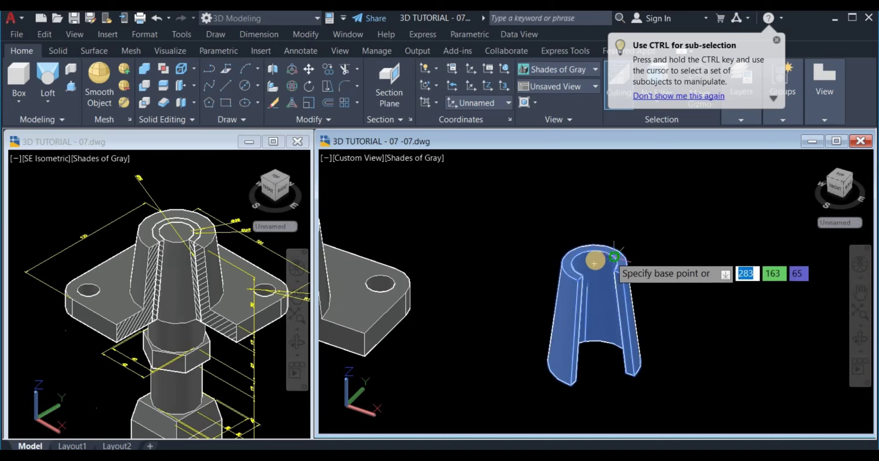
left_click(594, 264)
scroll(574, 276, "down", 4)
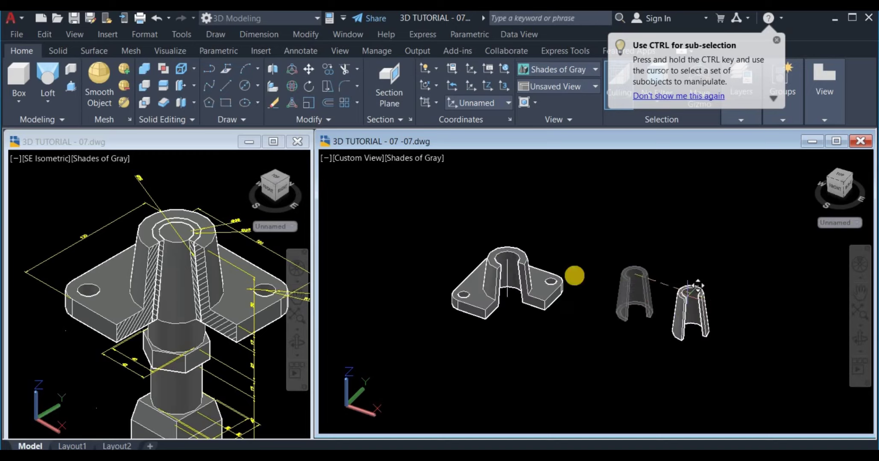
scroll(542, 261, "up", 6)
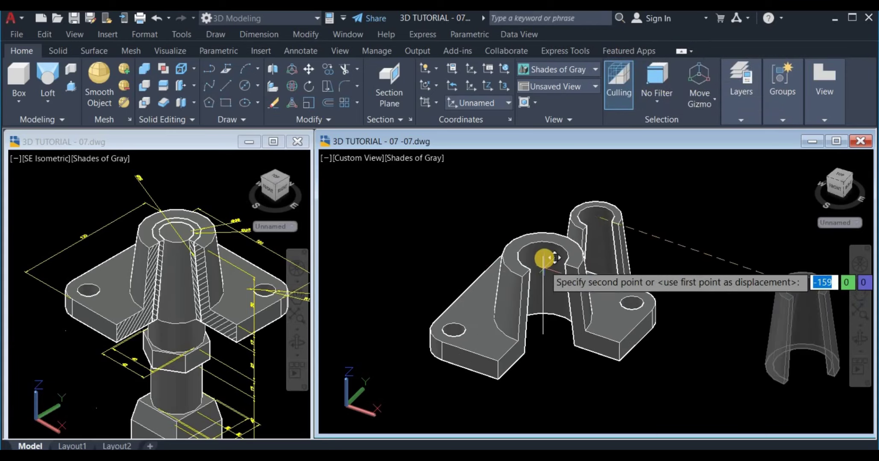
left_click(545, 258)
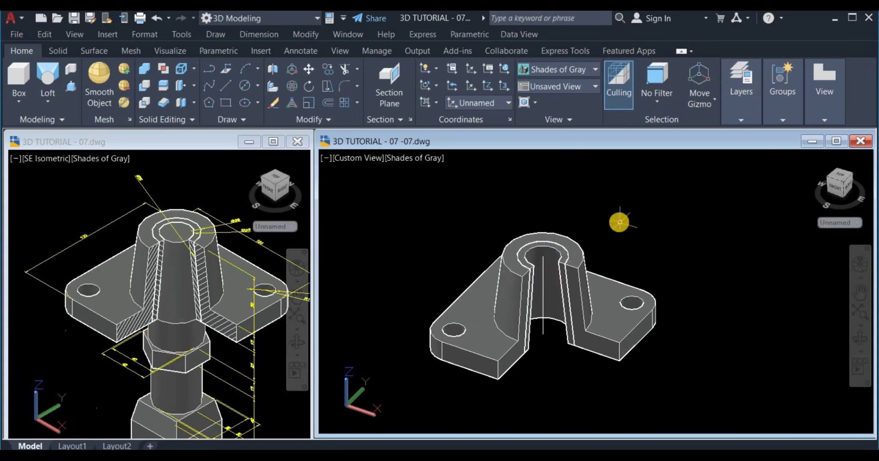
scroll(619, 222, "down", 2)
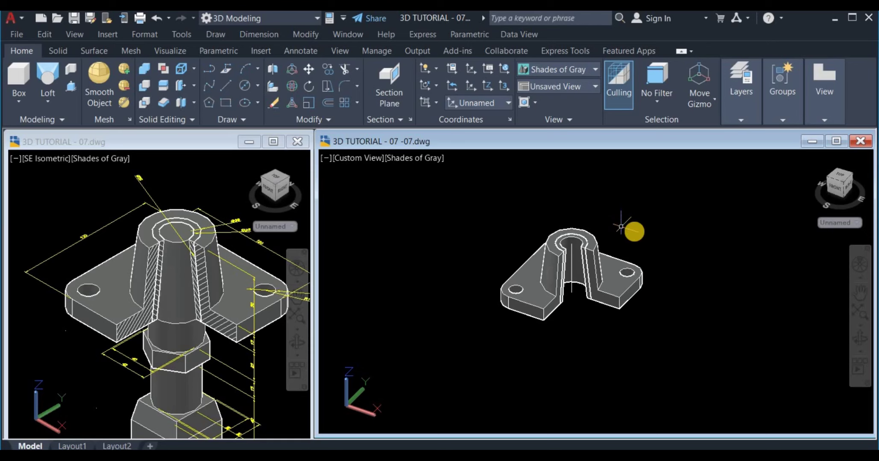
middle_click_drag(620, 227, 638, 236)
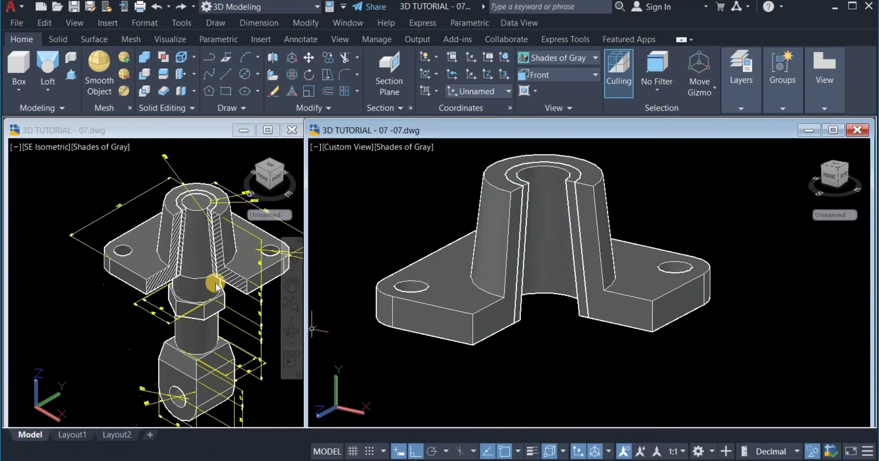
left_click(590, 231)
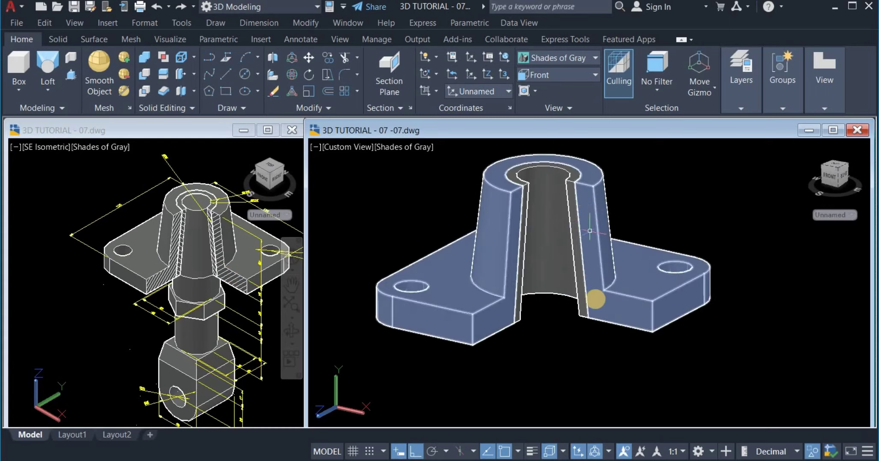
key("Escape")
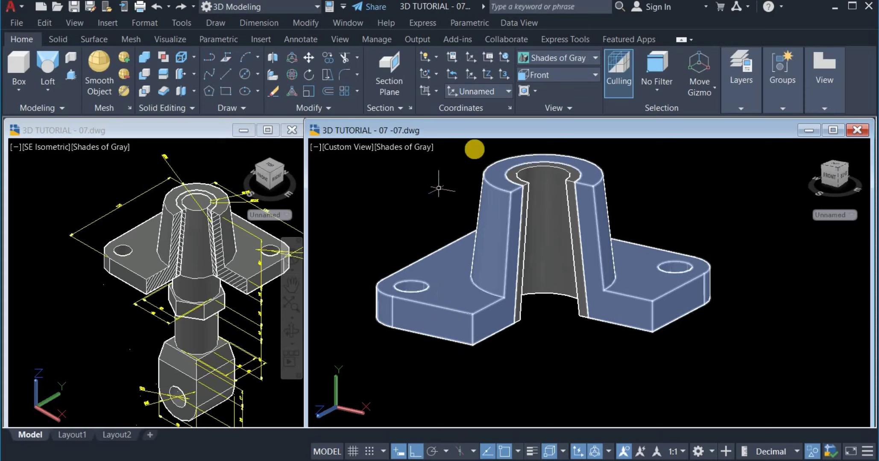
- Try to set a three-point UCS with its origin on the flanged body's right-hand section face
left_click(503, 84)
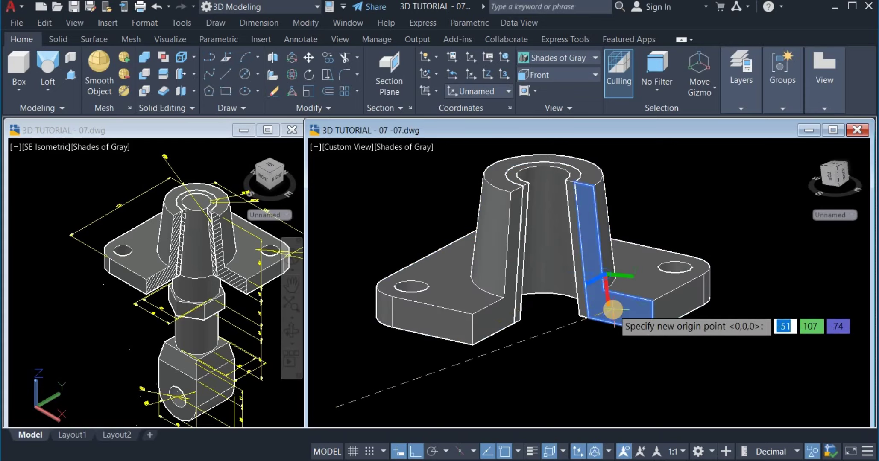
left_click(613, 310)
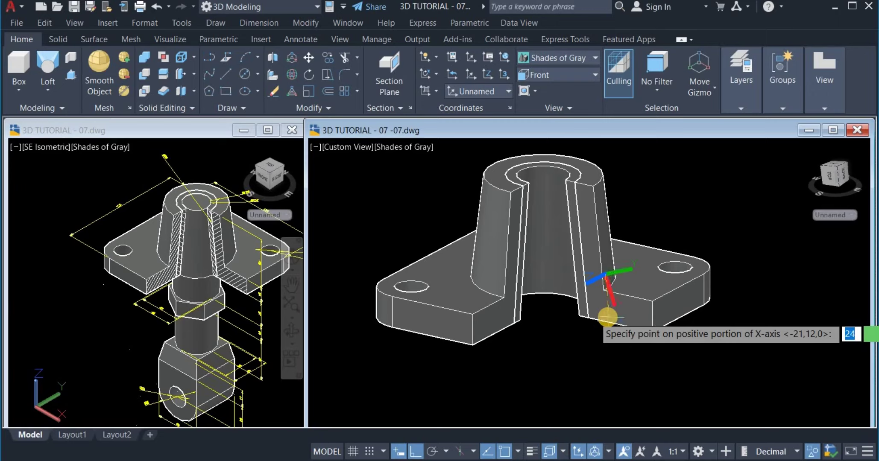
left_click(494, 377)
left_click(524, 189)
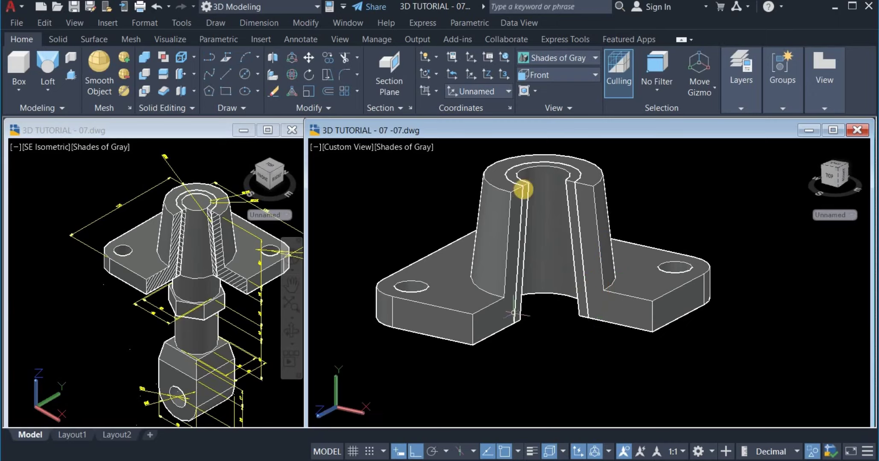
- Define a Z-axis UCS with its origin on the flanged body's right-hand section face and Z pointing outward
left_click(490, 72)
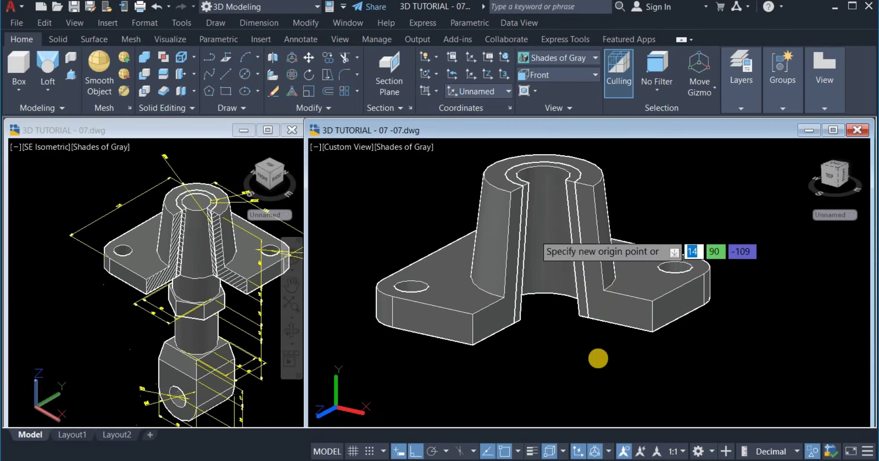
left_click(621, 321)
left_click(481, 386)
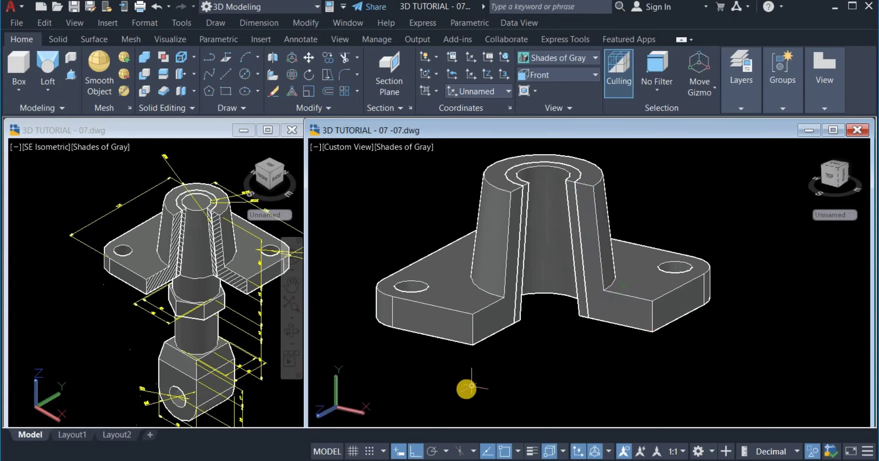
- Hatch all regions of the flanged body's right-hand section face, covering both the flange and the conical boss wall
left_click(218, 110)
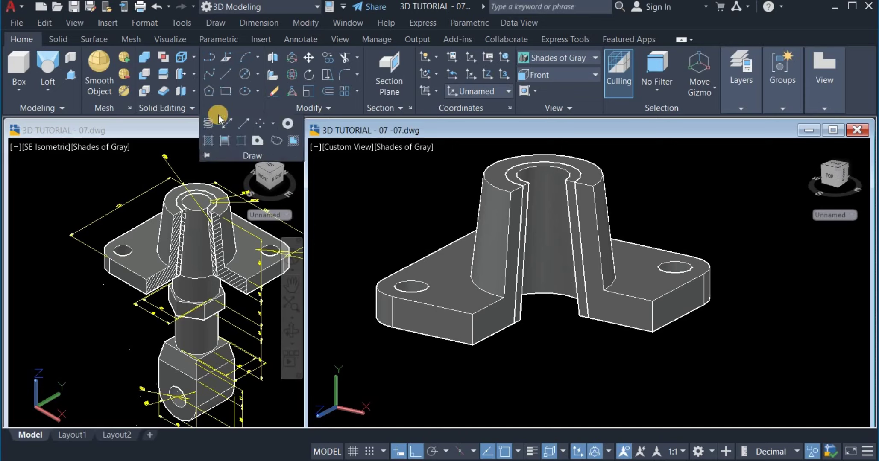
left_click(207, 140)
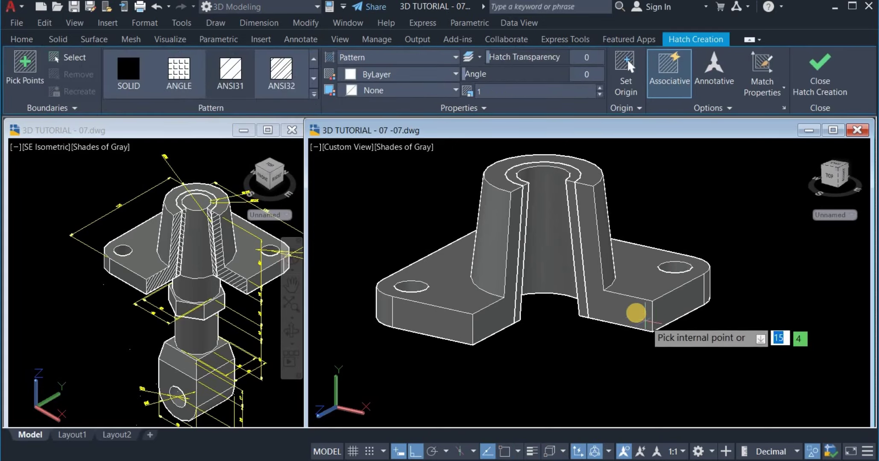
left_click(635, 314)
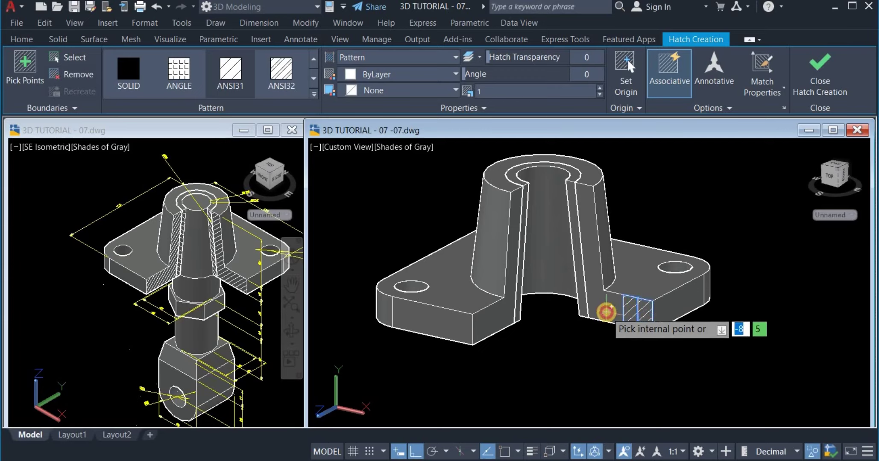
left_click(608, 305)
left_click(594, 270)
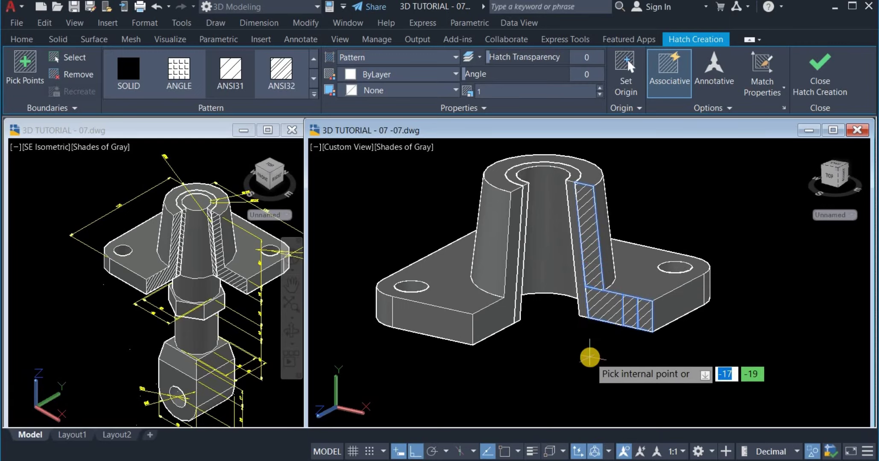
right_click(606, 310)
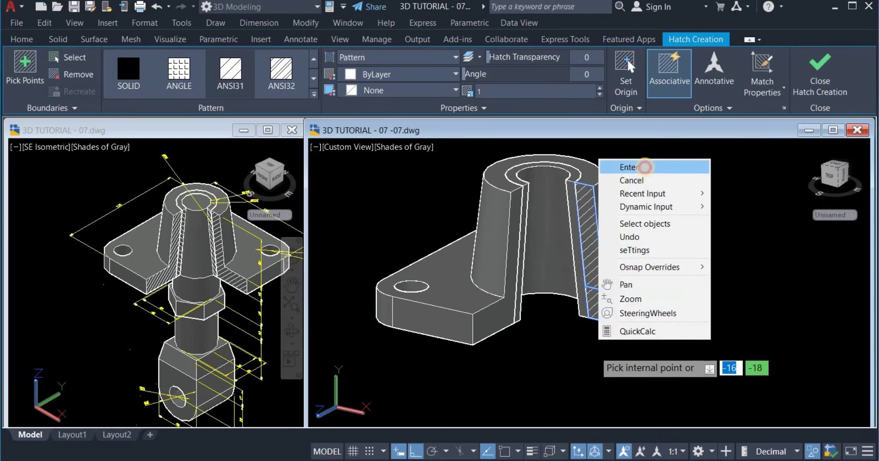
left_click(642, 168)
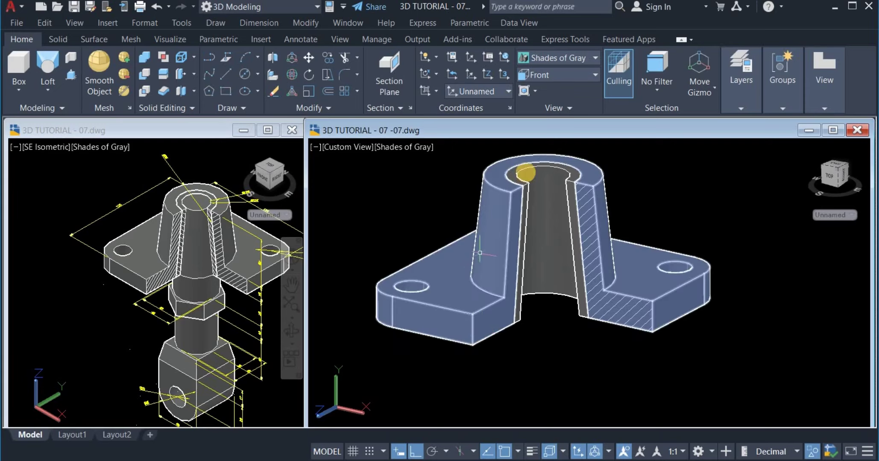
- Define a Z-axis UCS with its origin on the flanged body's left-hand section face and Z pointing outward
left_click(487, 75)
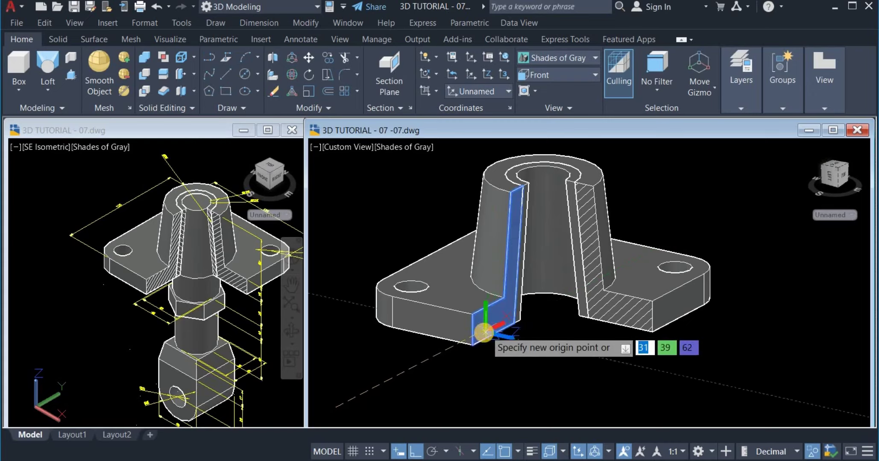
left_click(482, 333)
left_click(637, 389)
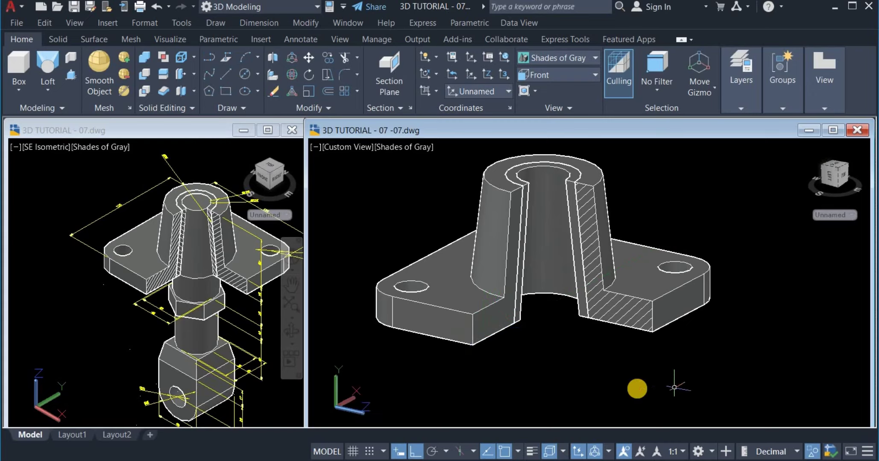
- Hatch the flanged body's left-hand section face across the flange and the boss wall
left_click(228, 108)
left_click(207, 142)
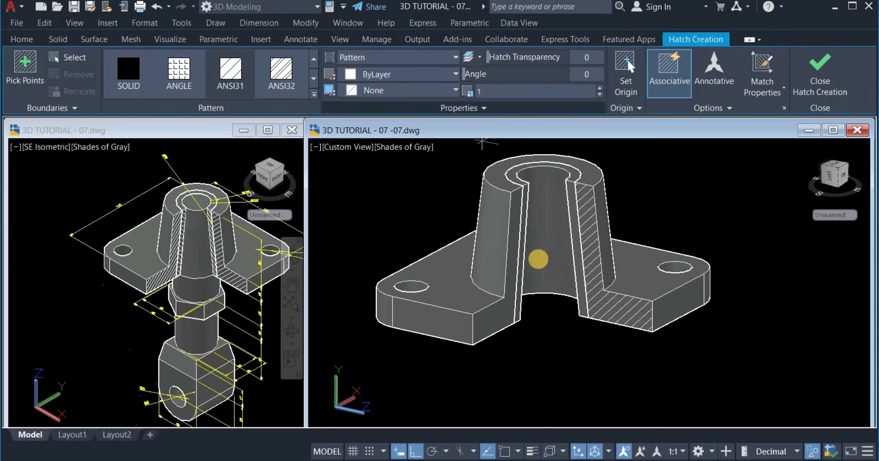
left_click(491, 323)
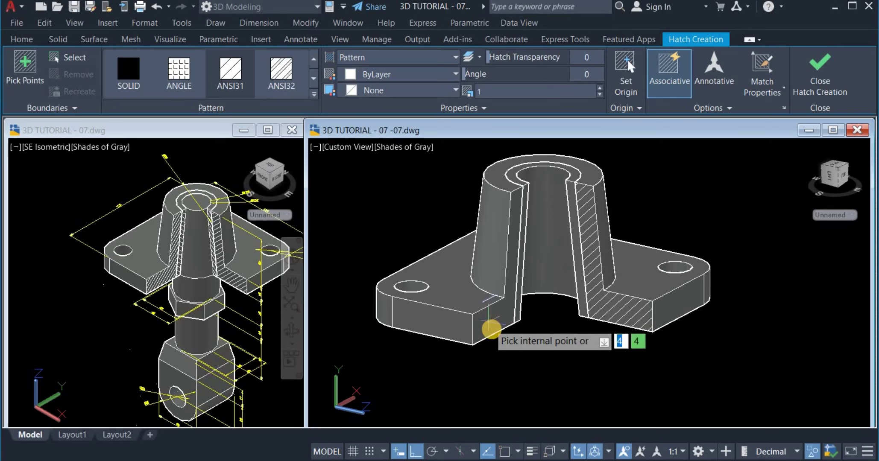
key("Return")
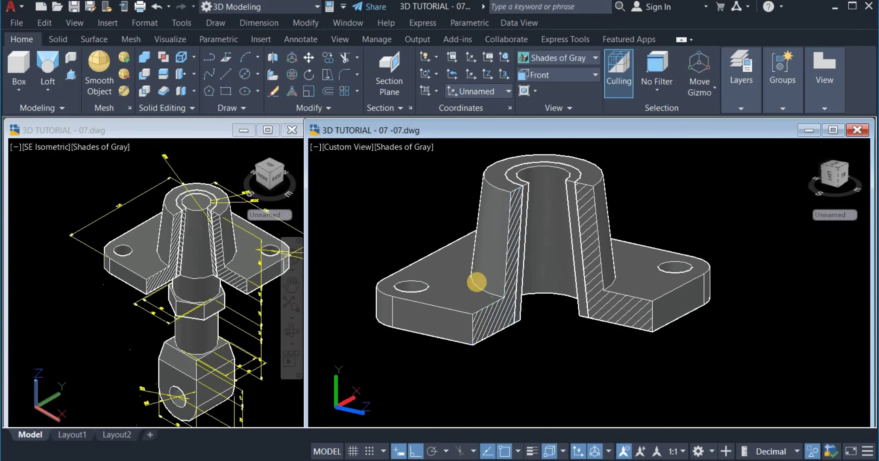
- Define a UCS with its origin at the lower end of the sleeve's left-hand section face and Z pointing outward
scroll(515, 312, "up", 4)
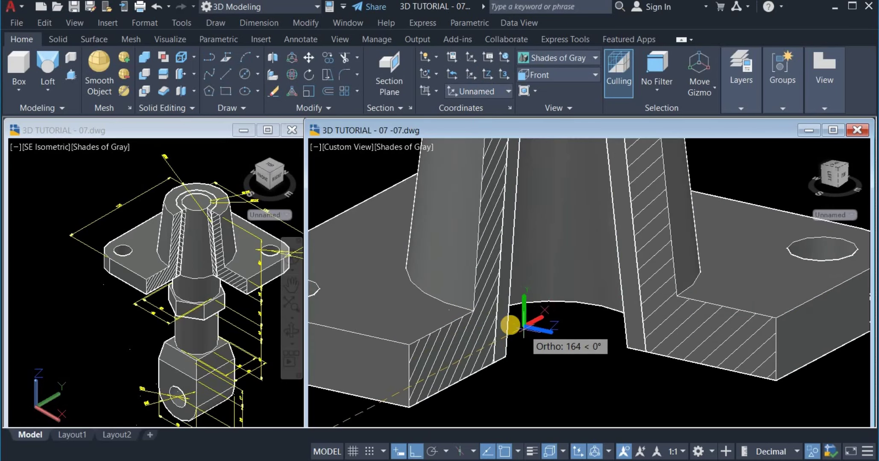
left_click(501, 336)
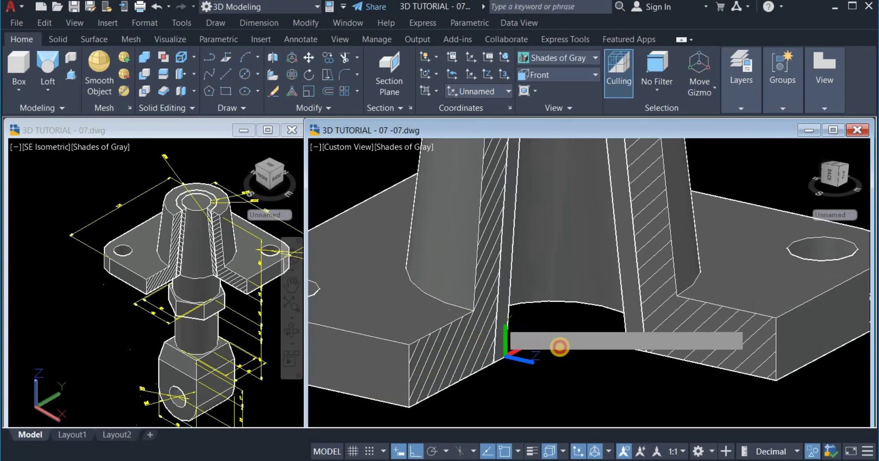
left_click(626, 400)
key("Return")
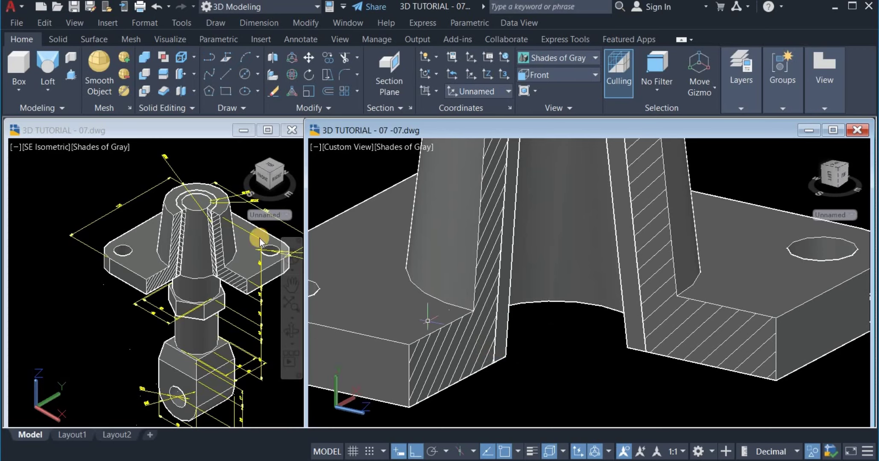
- Hatch both regions of the sleeve's left-hand section face with the hatch angle set to 90
left_click(227, 107)
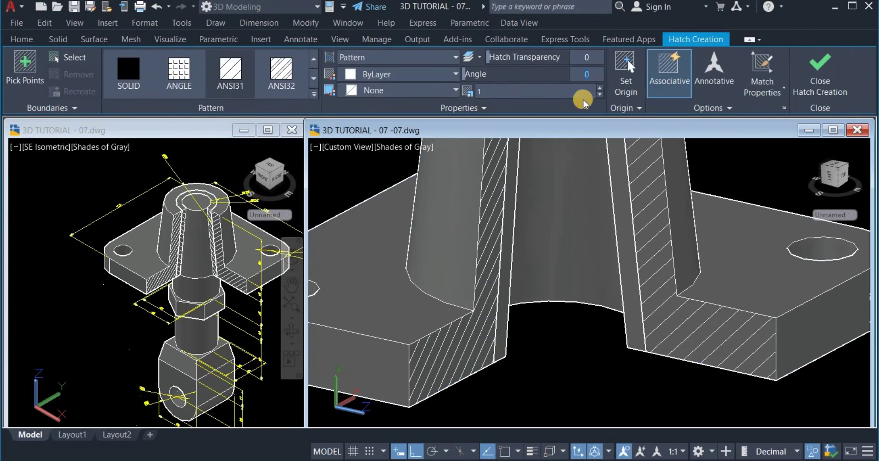
type("90")
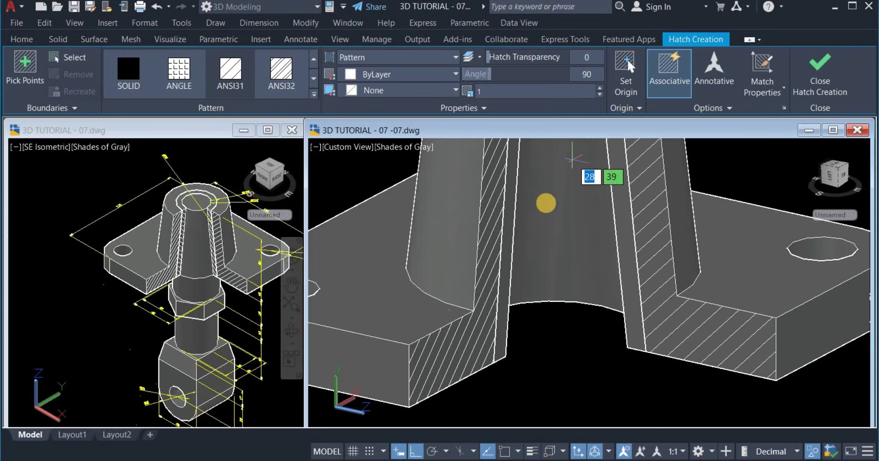
left_click(507, 247)
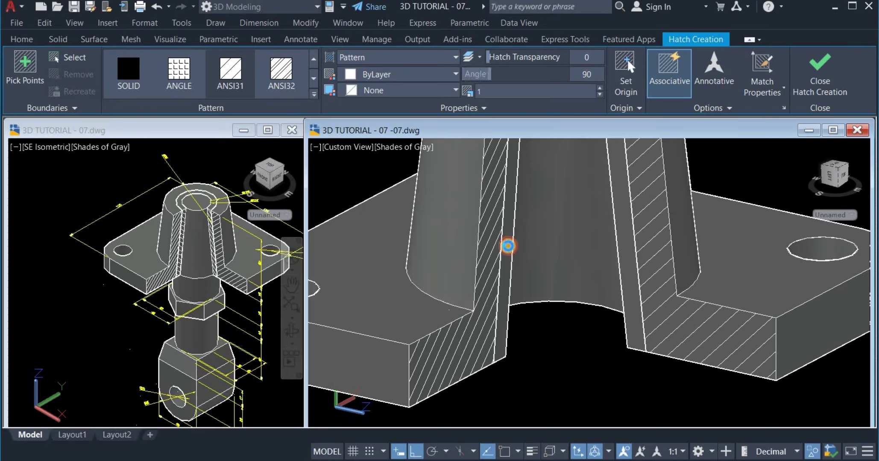
left_click(502, 317)
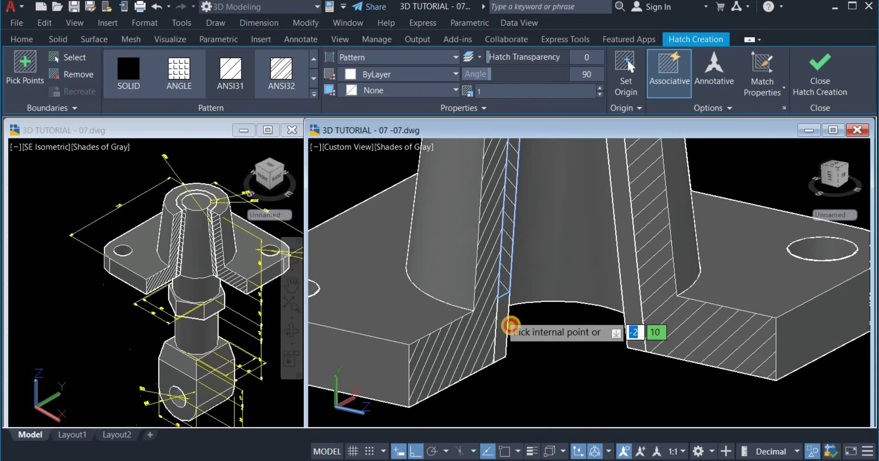
right_click(543, 358)
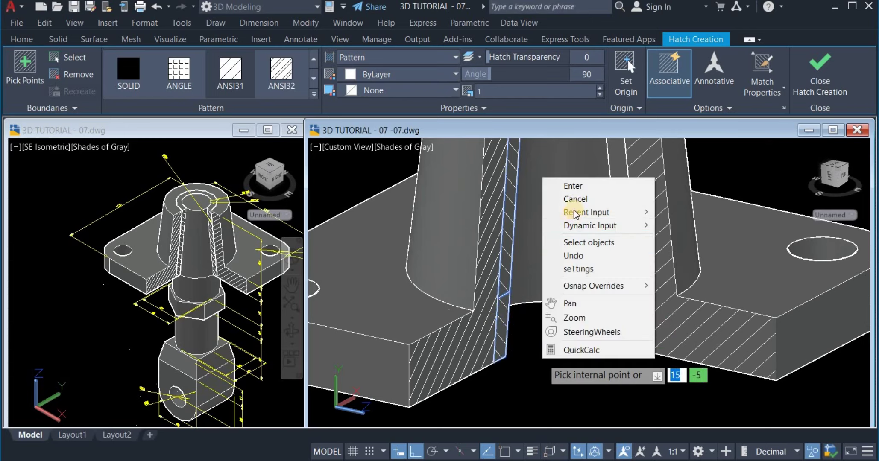
left_click(570, 186)
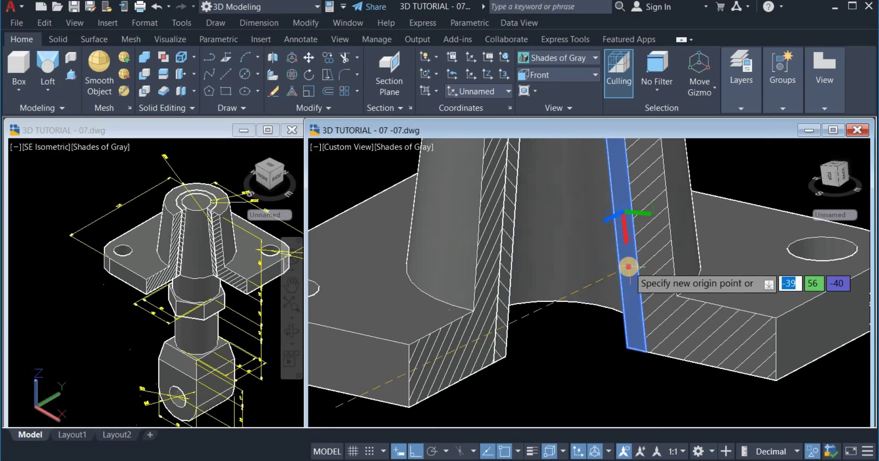
- Define a Z-axis UCS on the sleeve's right-hand section face with Z pointing outward, and hatch both regions of that face at angle 90
left_click(628, 267)
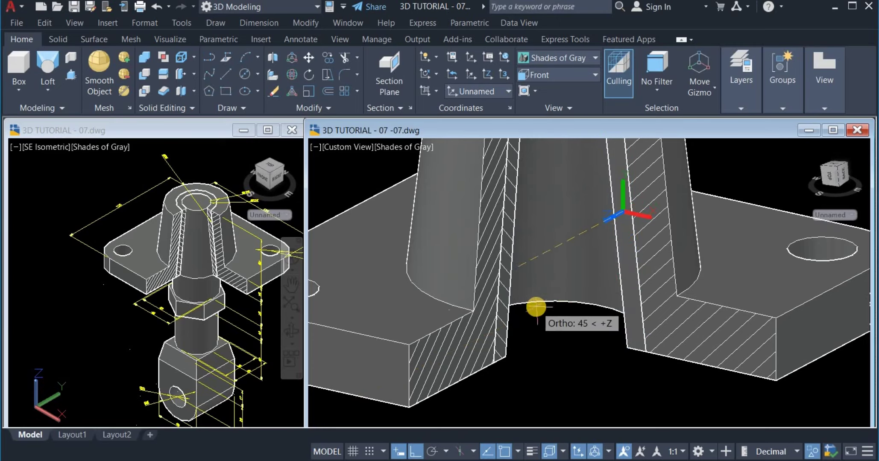
left_click(536, 307)
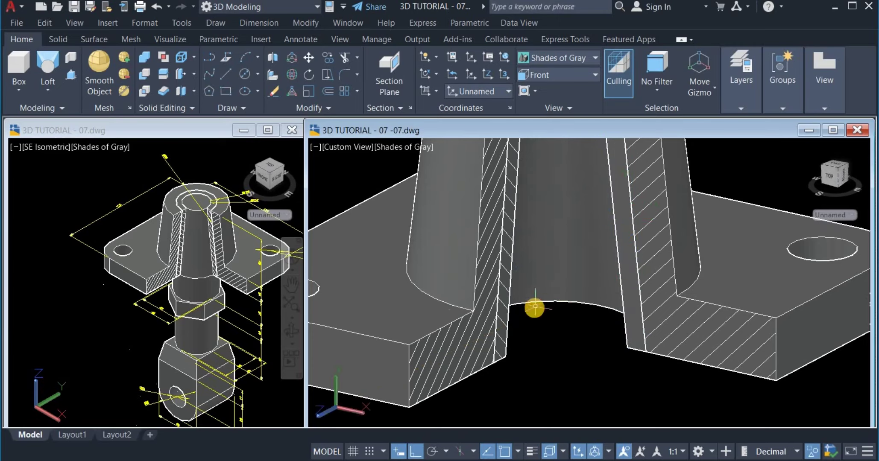
left_click(228, 110)
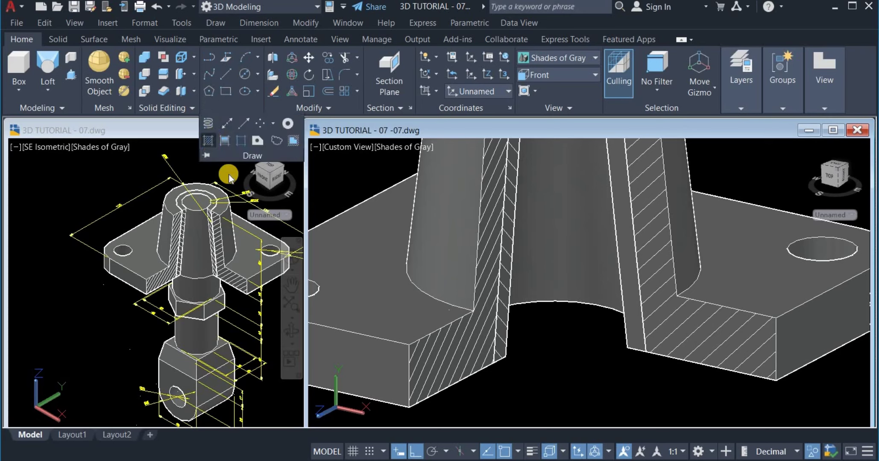
left_click(208, 140)
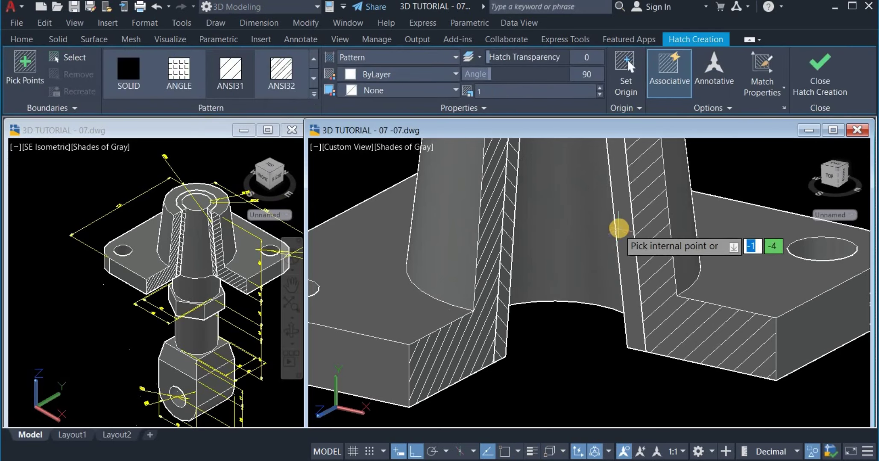
left_click(618, 229)
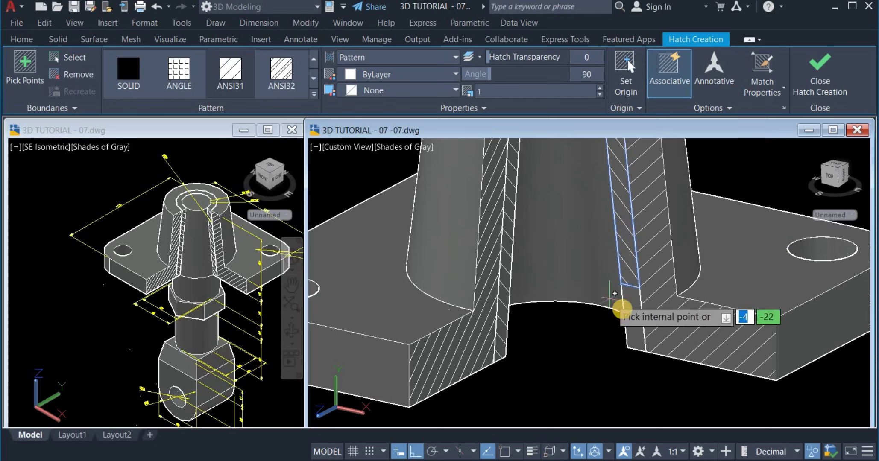
scroll(627, 308, "down", 6)
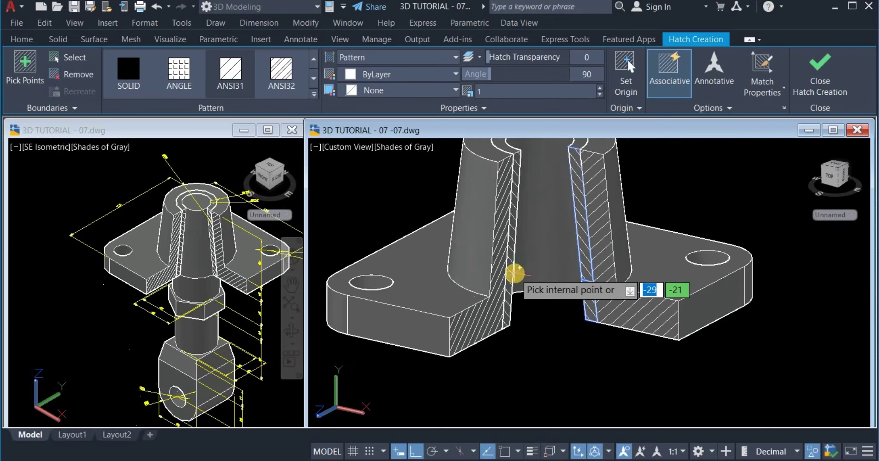
right_click(627, 186)
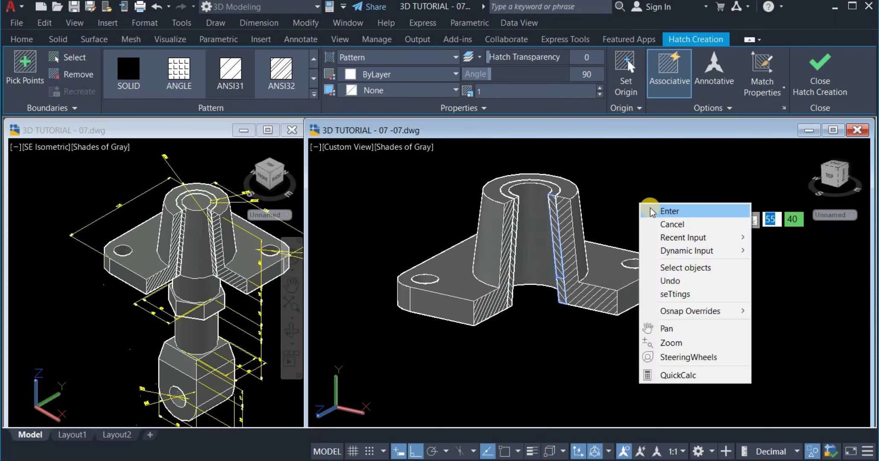
left_click(642, 192)
- End the object isolation to bring back the hidden tapered shaft
scroll(575, 219, "down", 2)
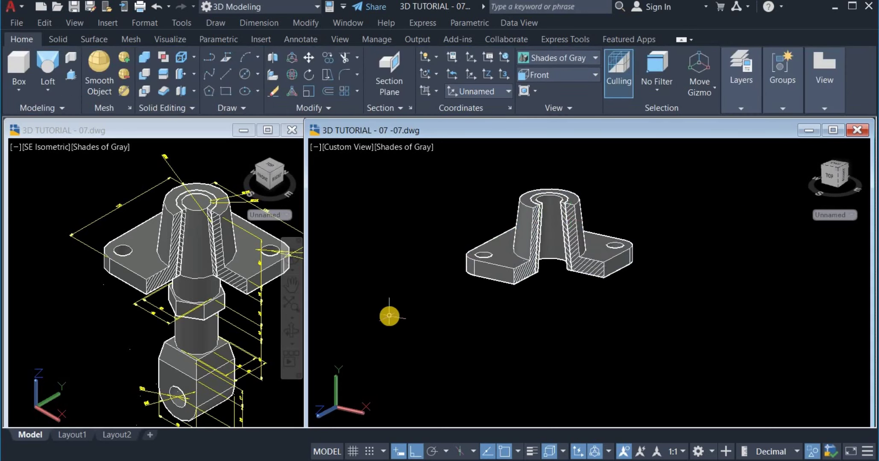
middle_click_drag(389, 316, 390, 327)
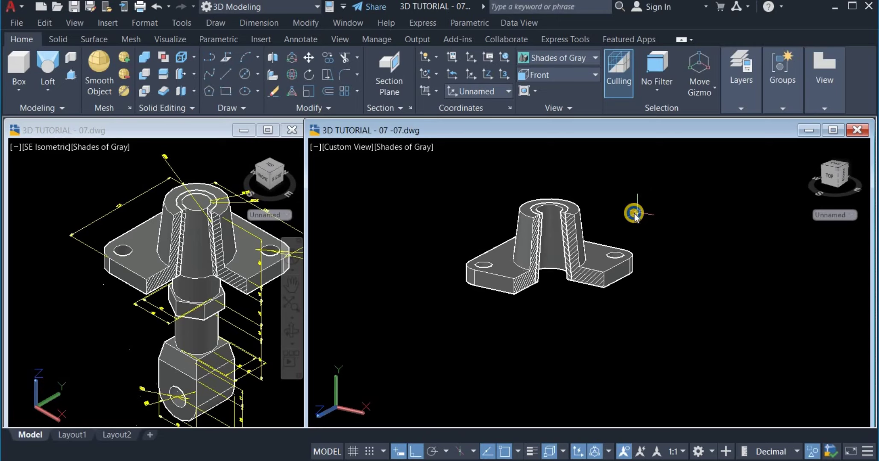
right_click(635, 215)
mouse_move(670, 270)
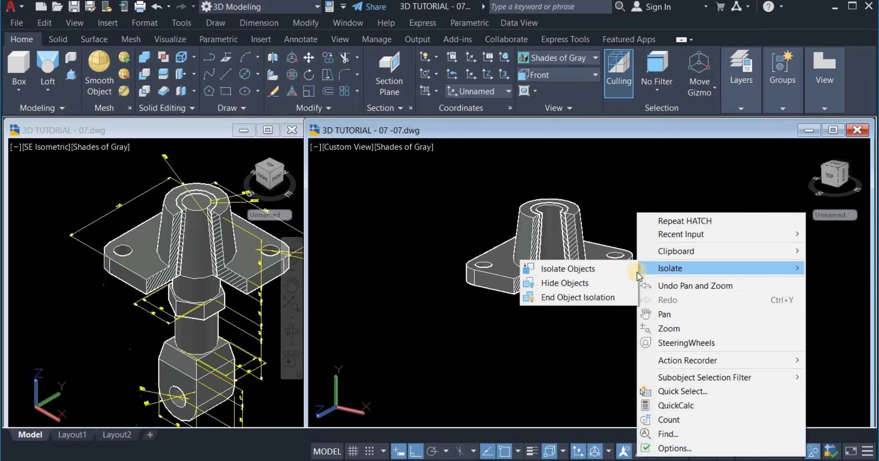
left_click(570, 297)
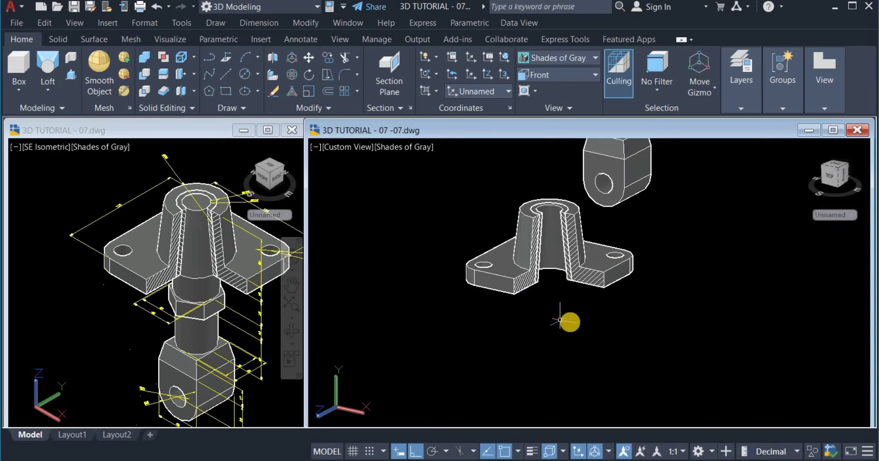
- Move the tapered shaft from above the flanged body to the empty space at its right
scroll(487, 325, "down", 2)
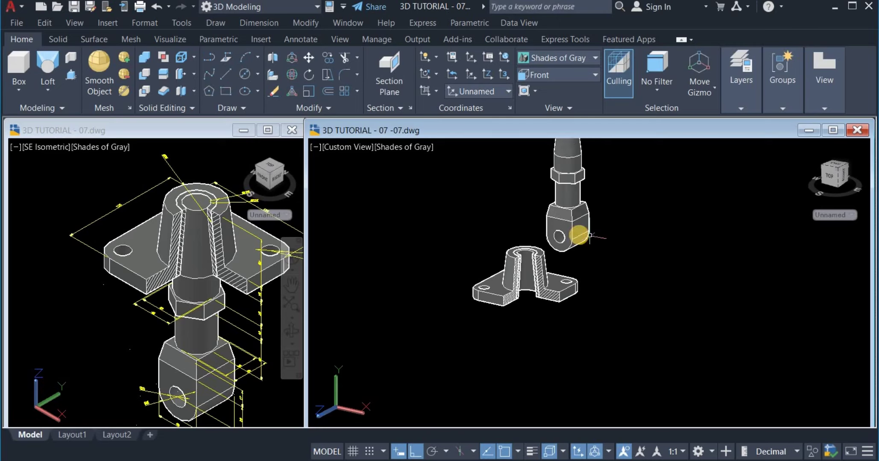
left_click_drag(588, 238, 684, 363)
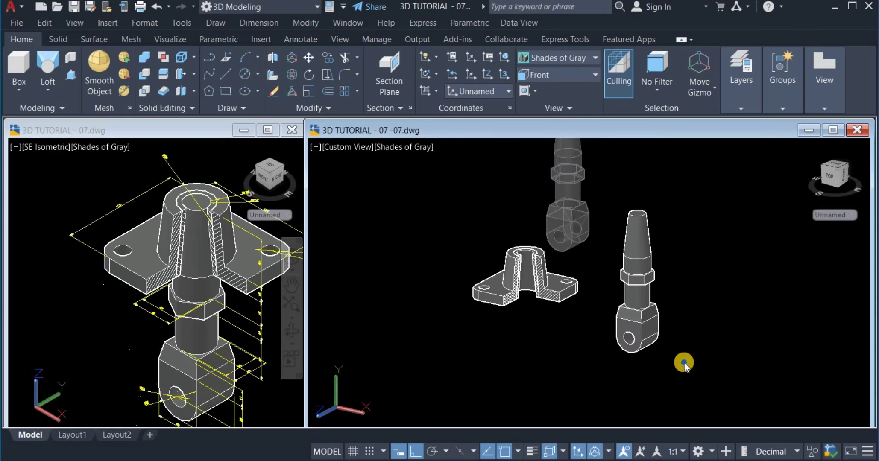
right_click_drag(683, 363, 684, 363)
left_click(692, 368)
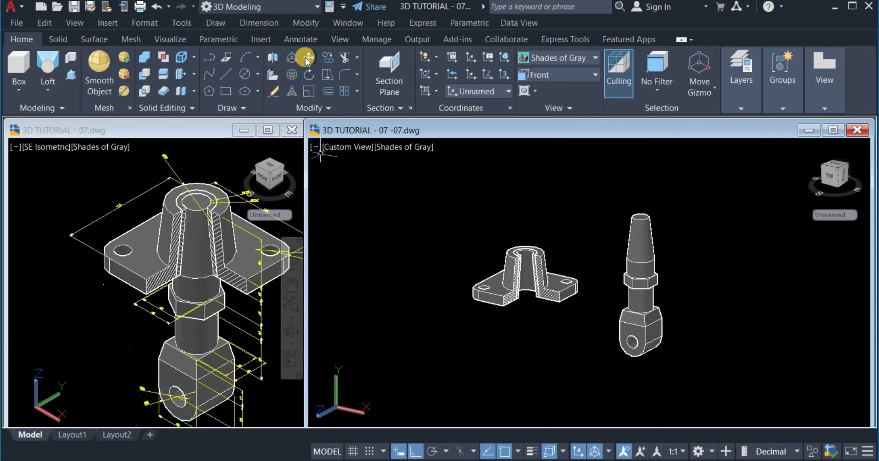
- Move the tapered shaft from the centre of its top face to the centre of the sleeve's top opening in the flanged body
left_click(648, 258)
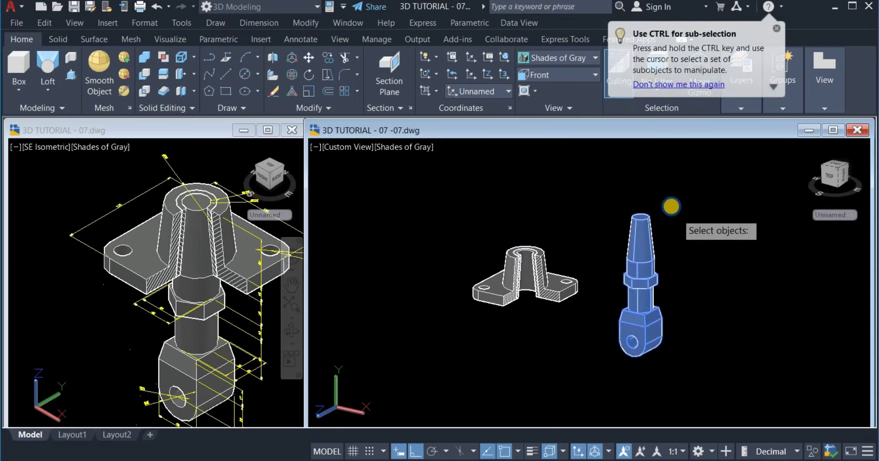
key("Return")
scroll(654, 204, "up", 4)
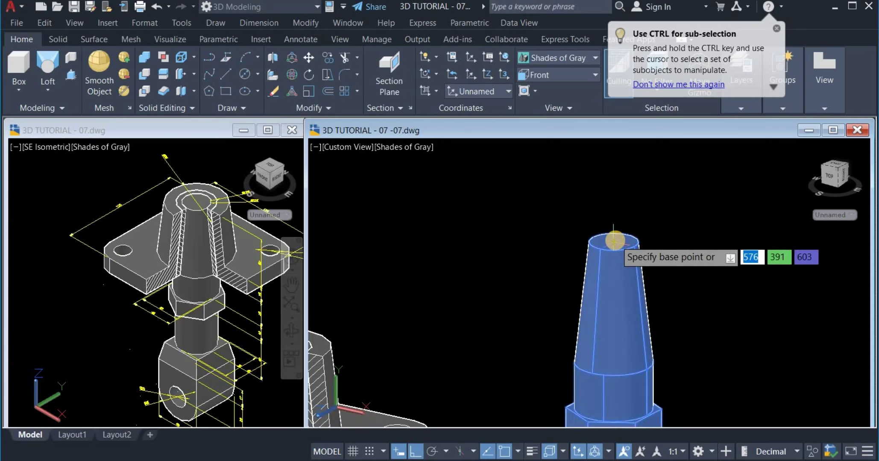
left_click(615, 242)
scroll(615, 239, "down", 3)
scroll(491, 252, "up", 2)
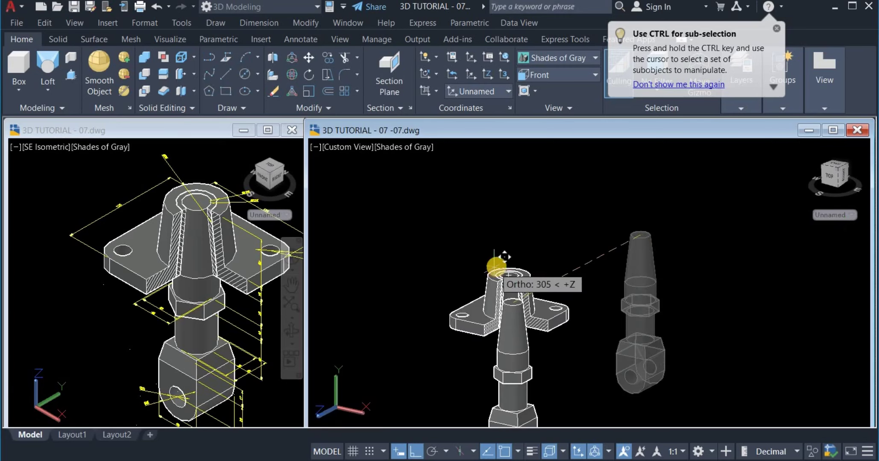
scroll(513, 298, "up", 2)
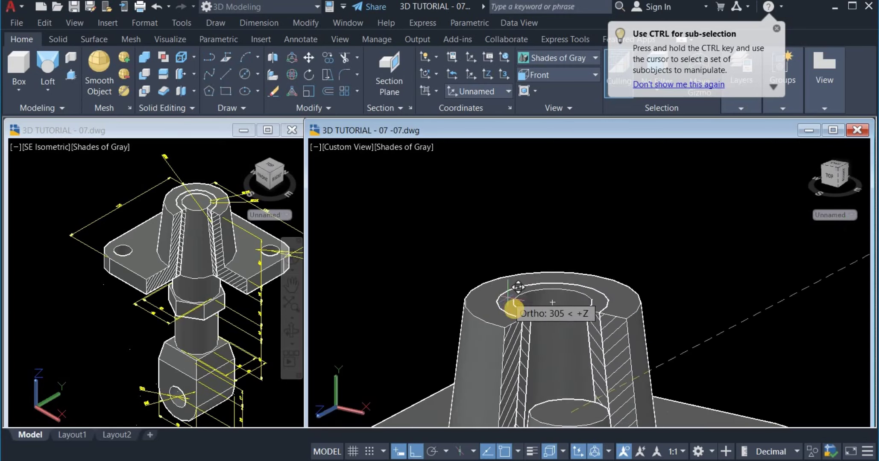
left_click(549, 303)
scroll(536, 252, "down", 5)
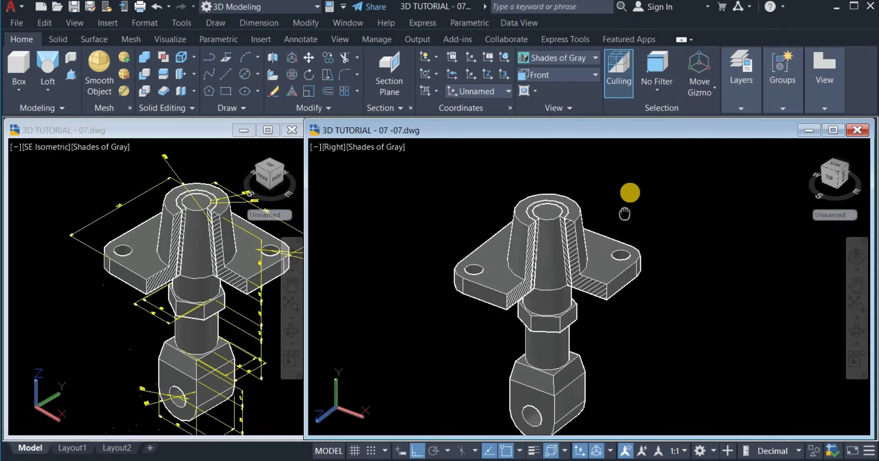
- Maximize the window of the model drawing and orbit the assembly to examine the hatched quarter-section and the fitted shaft
middle_click_drag(624, 213, 629, 195)
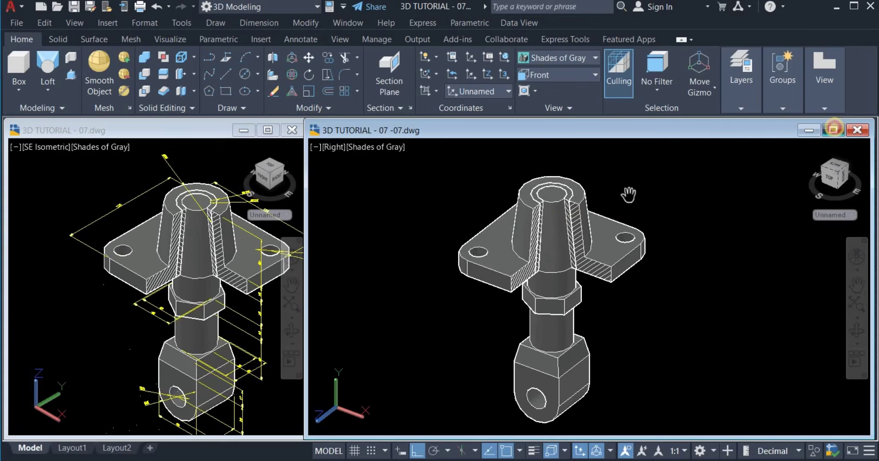
left_click(833, 129)
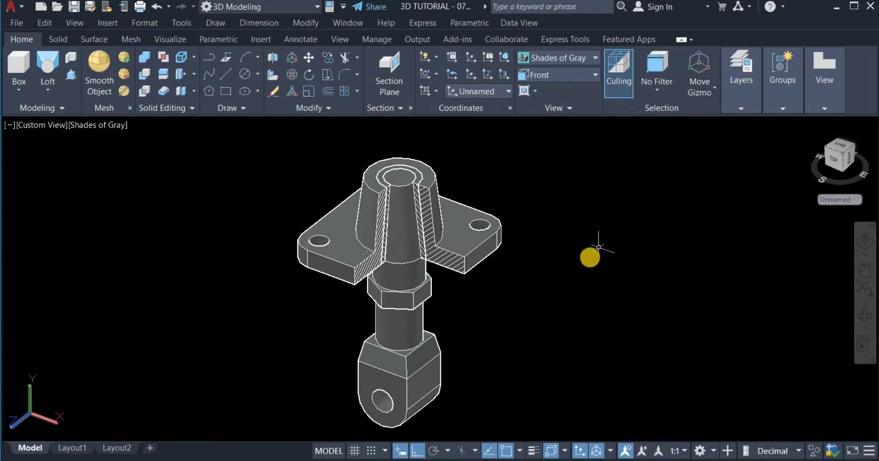
middle_click_drag(589, 257, 652, 249)
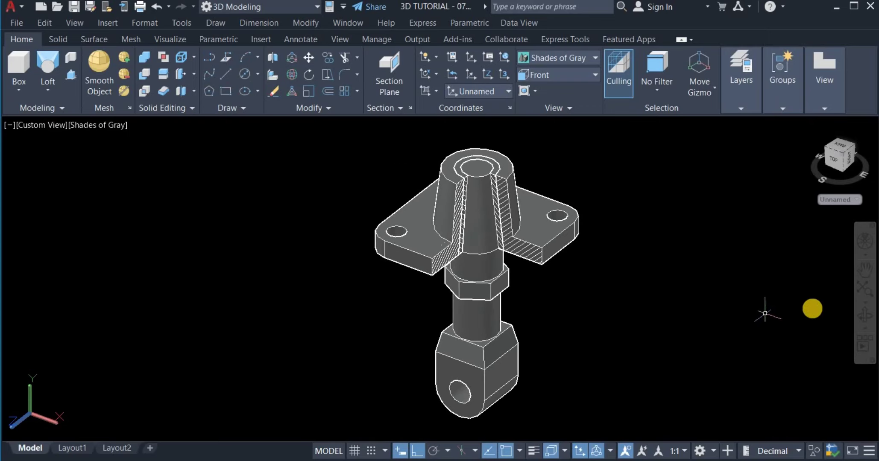
left_click(848, 315)
left_click_drag(747, 304, 662, 278)
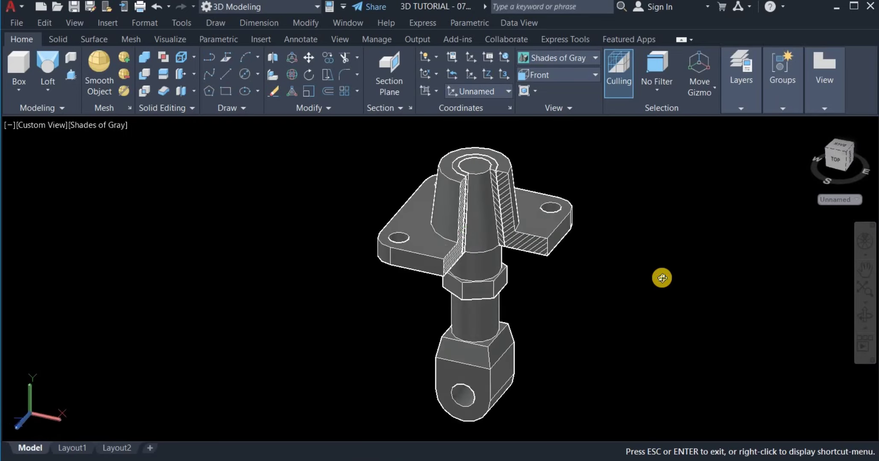
middle_click_drag(661, 280, 631, 285)
left_click_drag(527, 293, 584, 284)
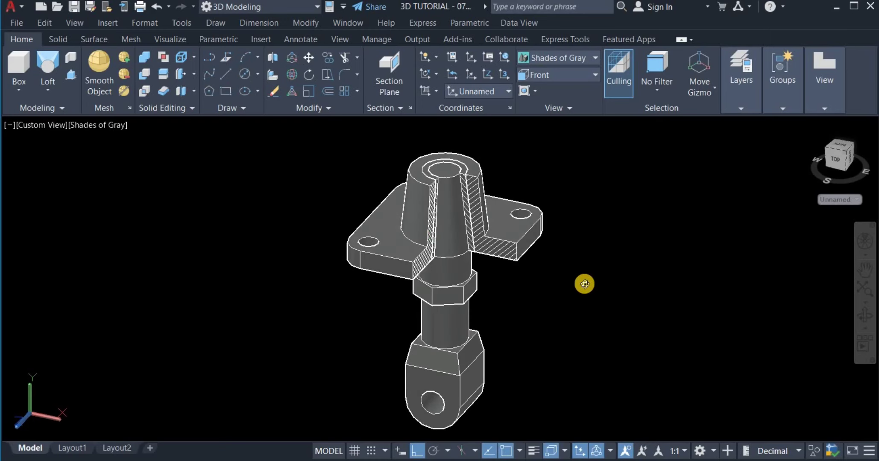
right_click(588, 284)
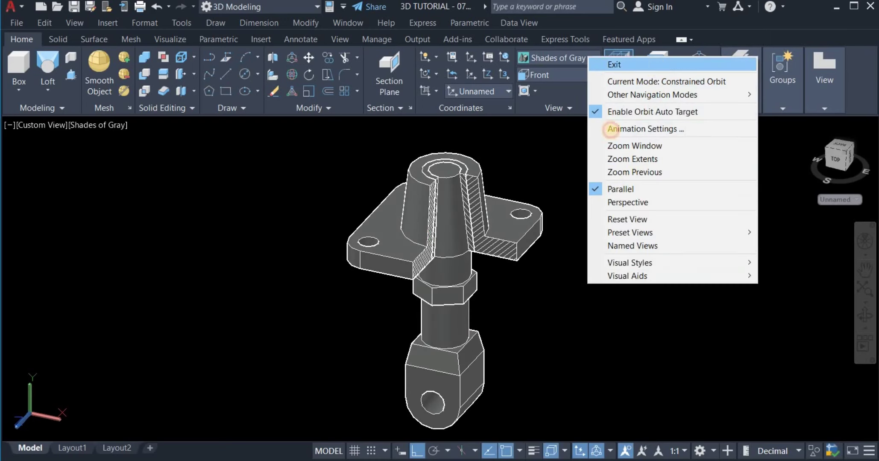